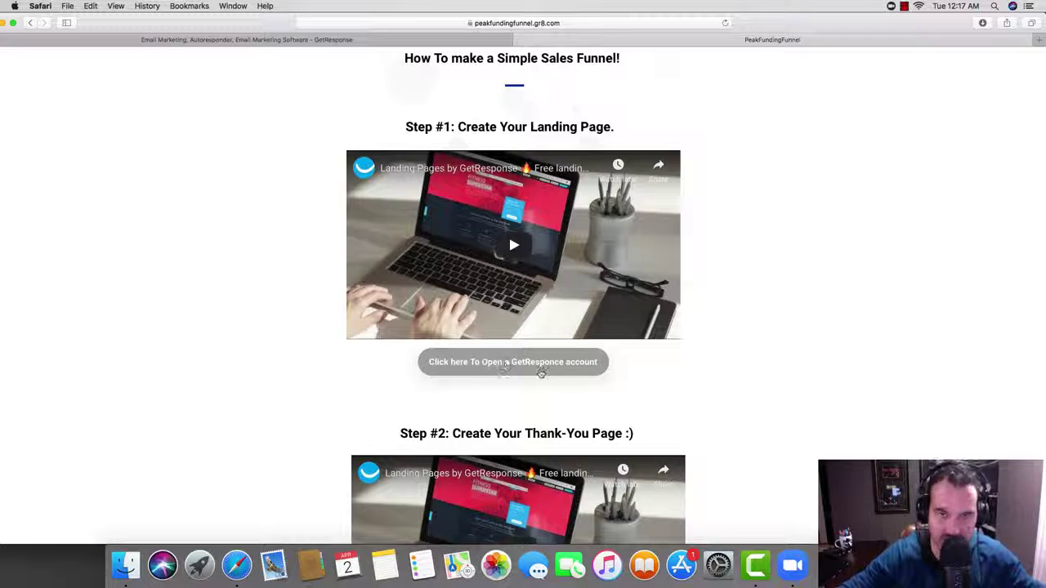
Open the GetResponse website through the account link beneath the Step #1 landing page video.
{"action": "left_click", "coordinate": [536, 364]}
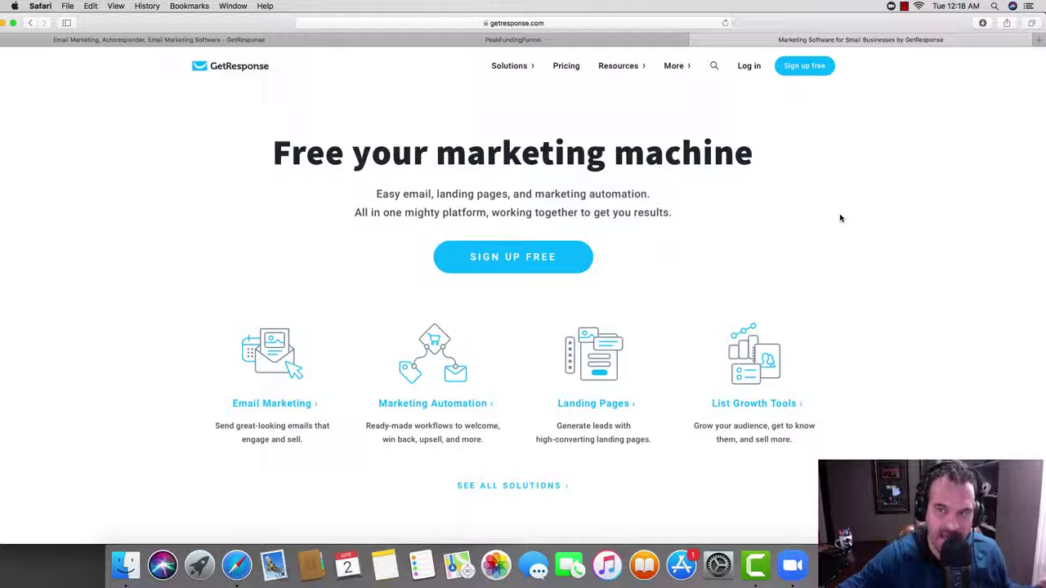
Switch to Camtasia 2018, dismiss its finished export message, and return to the browser.
{"action": "key", "text": "alt+super+2"}
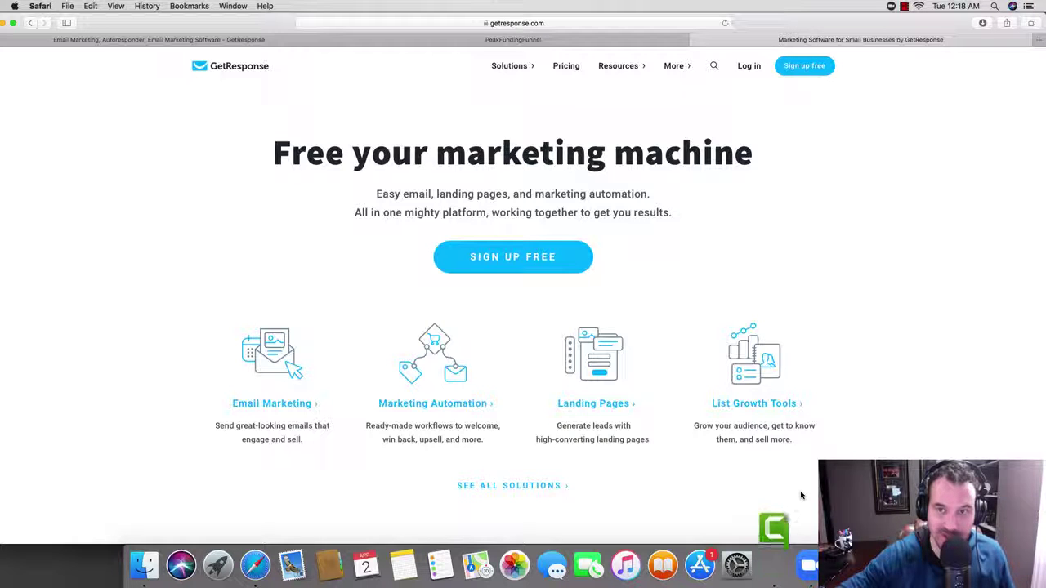
{"action": "left_click", "coordinate": [777, 564]}
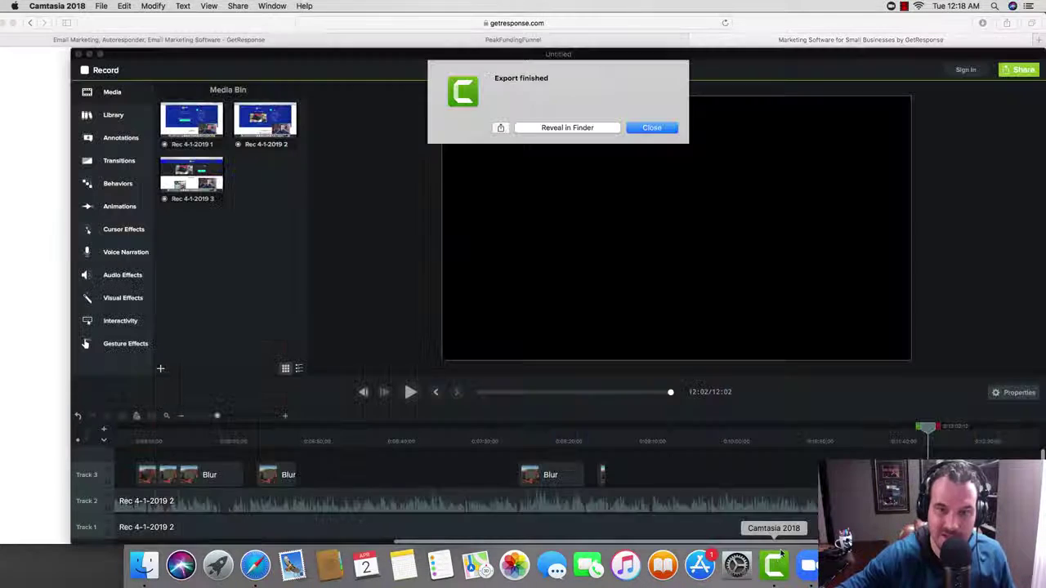
{"action": "left_click", "coordinate": [644, 129]}
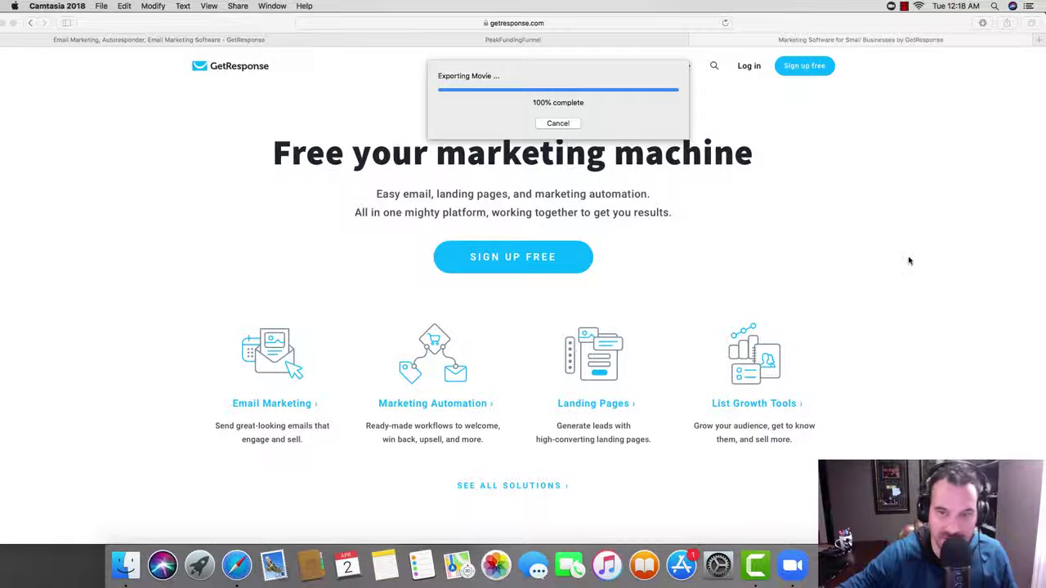
{"action": "left_click", "coordinate": [743, 118]}
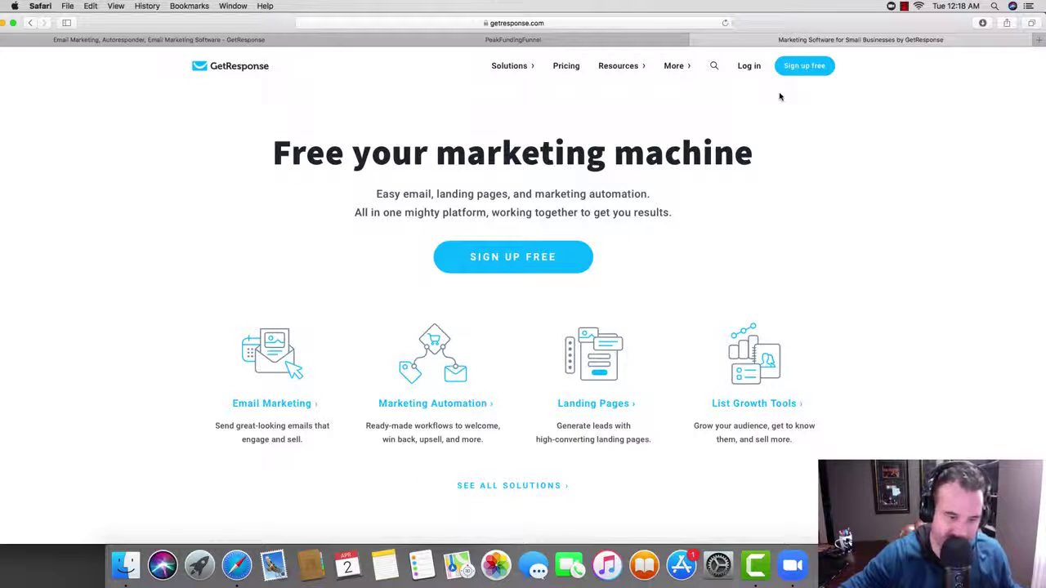
Switch to the GetResponse account, visit the dashboard, and open the landing pages list from there.
{"action": "scroll", "coordinate": [749, 122], "scroll_direction": "down", "scroll_amount": 1}
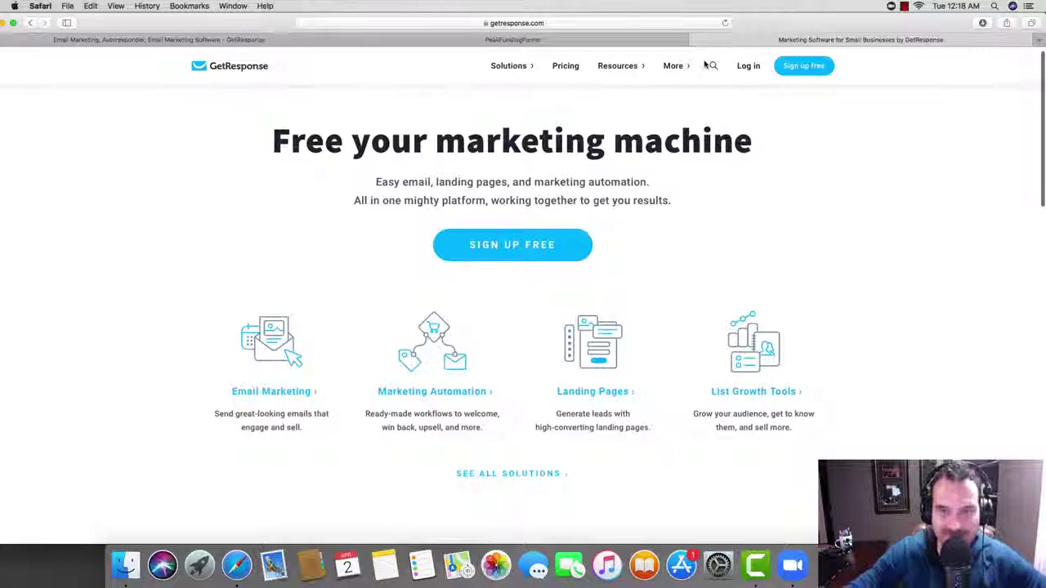
{"action": "left_click", "coordinate": [454, 41]}
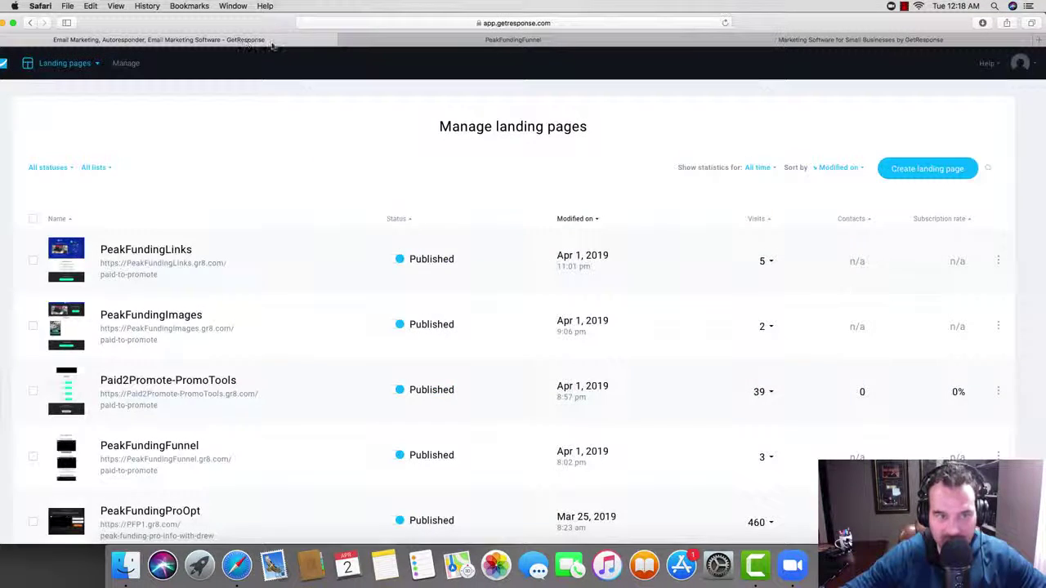
{"action": "left_click", "coordinate": [68, 63]}
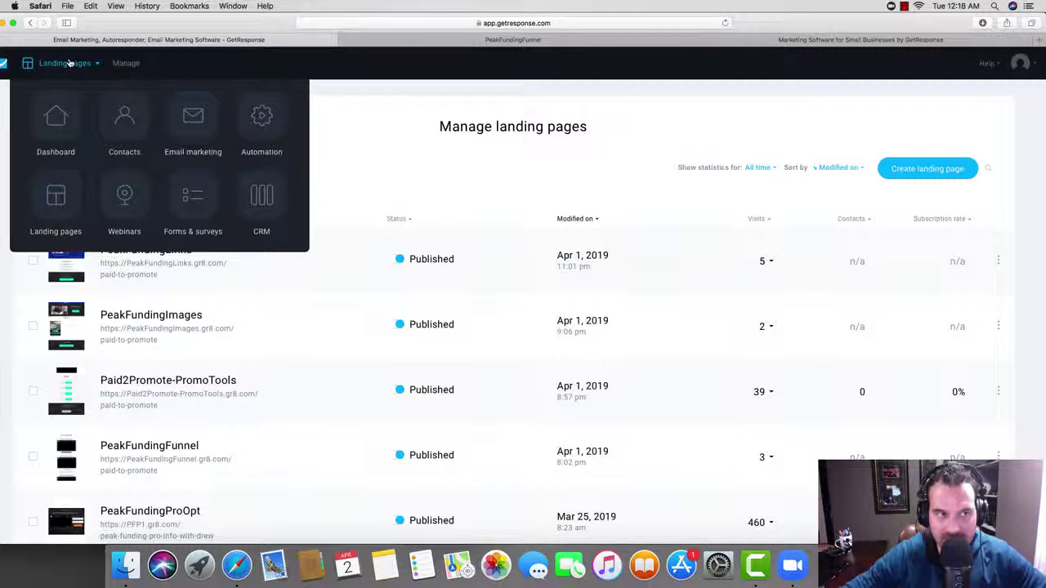
{"action": "left_click", "coordinate": [63, 117]}
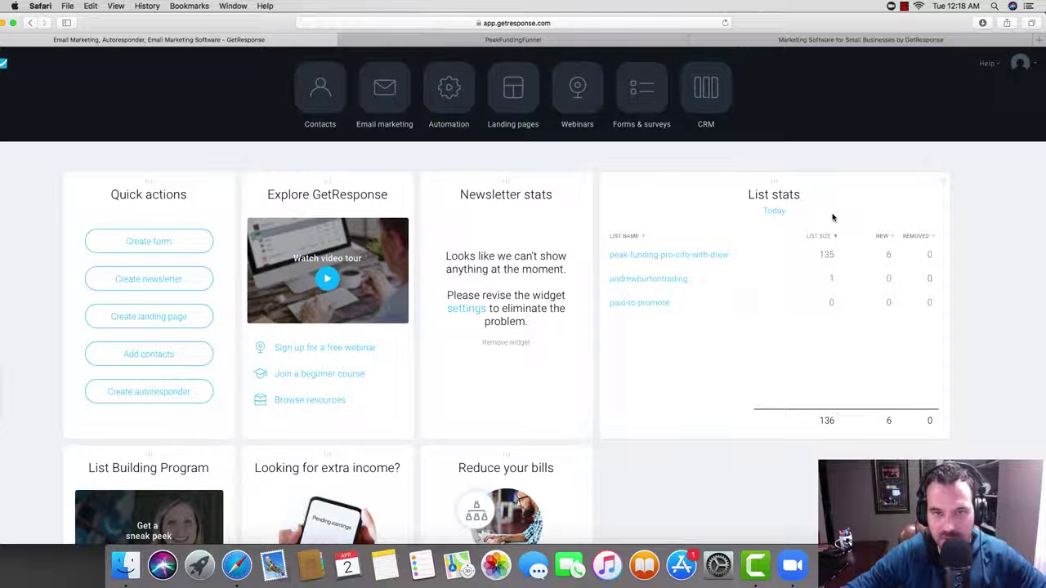
{"action": "left_click", "coordinate": [513, 96]}
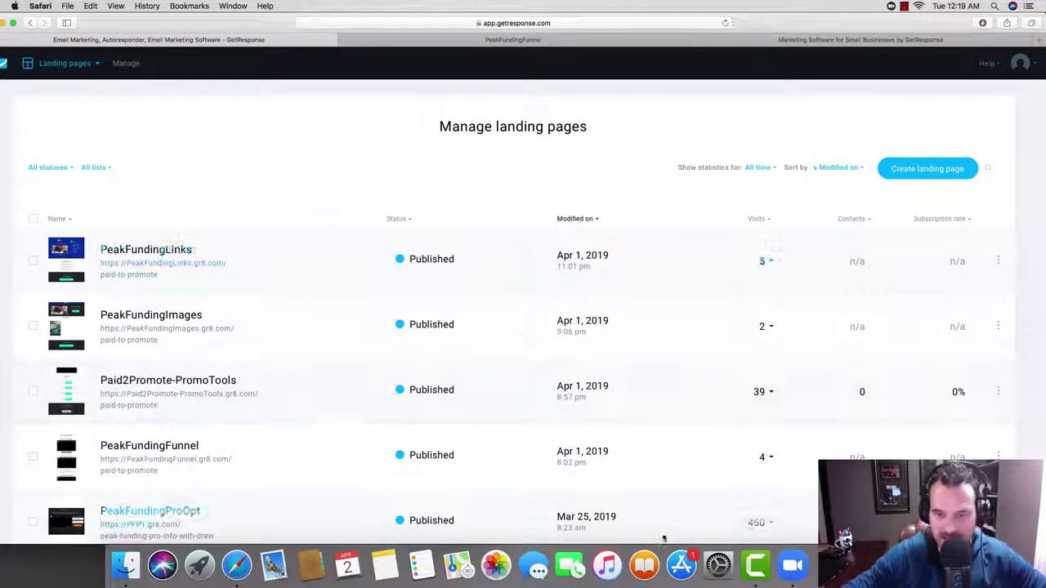
Open the published PeakFundingPro landing page and examine its headline, video, and content sections.
{"action": "scroll", "coordinate": [615, 360], "scroll_direction": "down", "scroll_amount": 2}
{"action": "scroll", "coordinate": [616, 361], "scroll_direction": "down", "scroll_amount": 3}
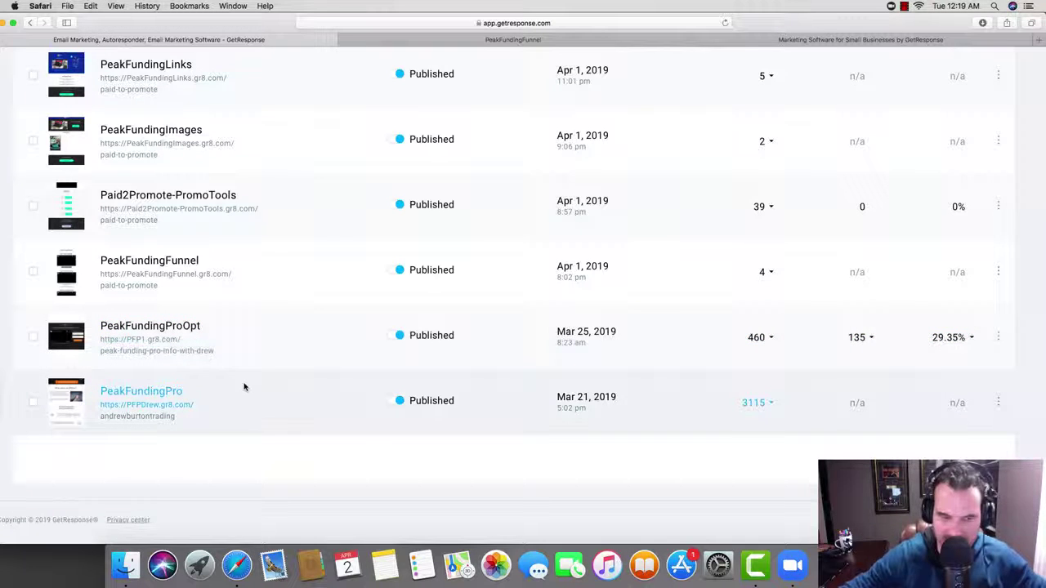
{"action": "left_click", "coordinate": [181, 406]}
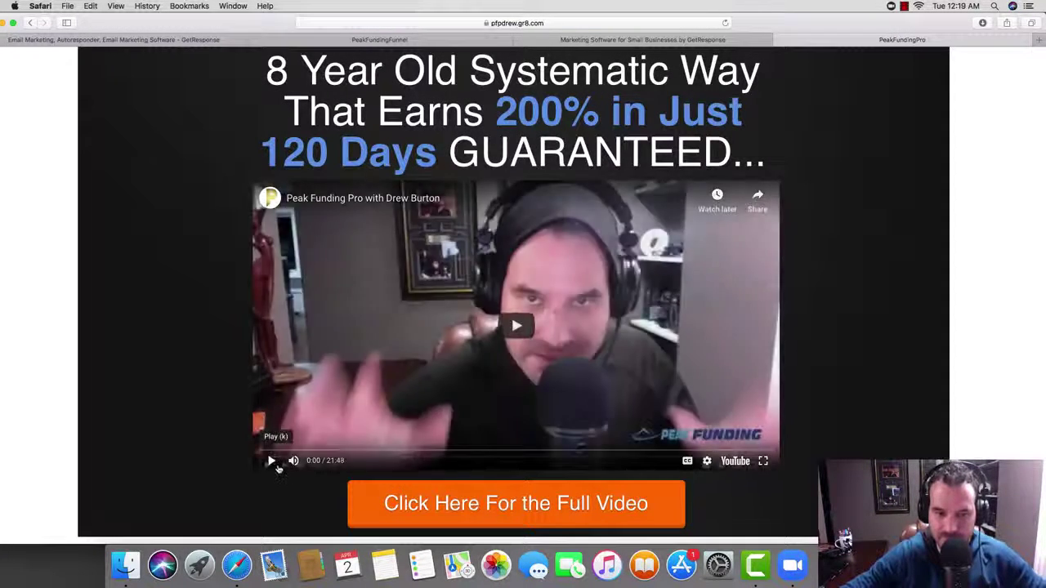
{"action": "scroll", "coordinate": [817, 363], "scroll_direction": "down", "scroll_amount": 2}
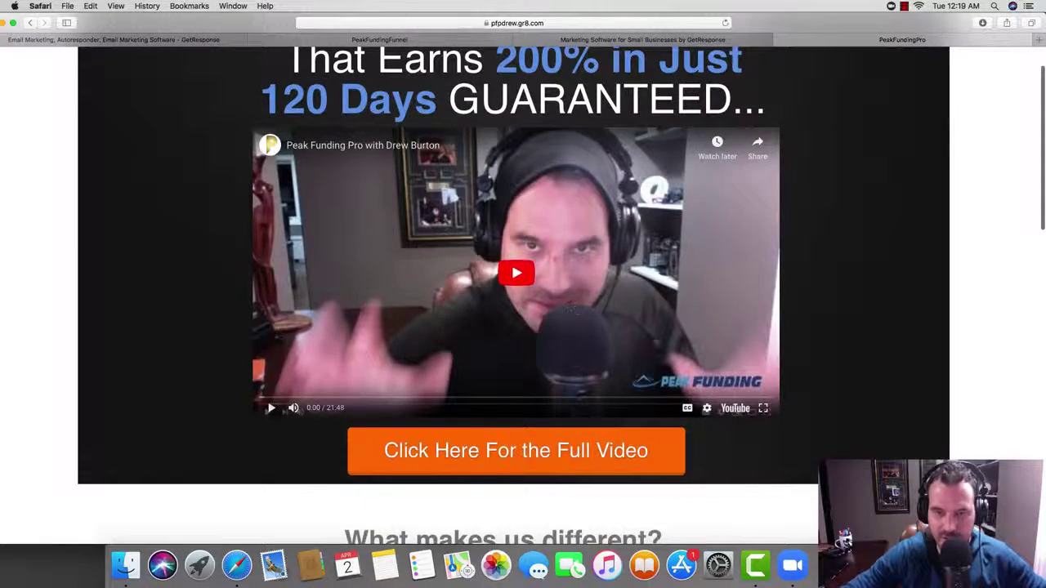
{"action": "scroll", "coordinate": [634, 256], "scroll_direction": "up", "scroll_amount": 2}
{"action": "scroll", "coordinate": [645, 286], "scroll_direction": "down", "scroll_amount": 10}
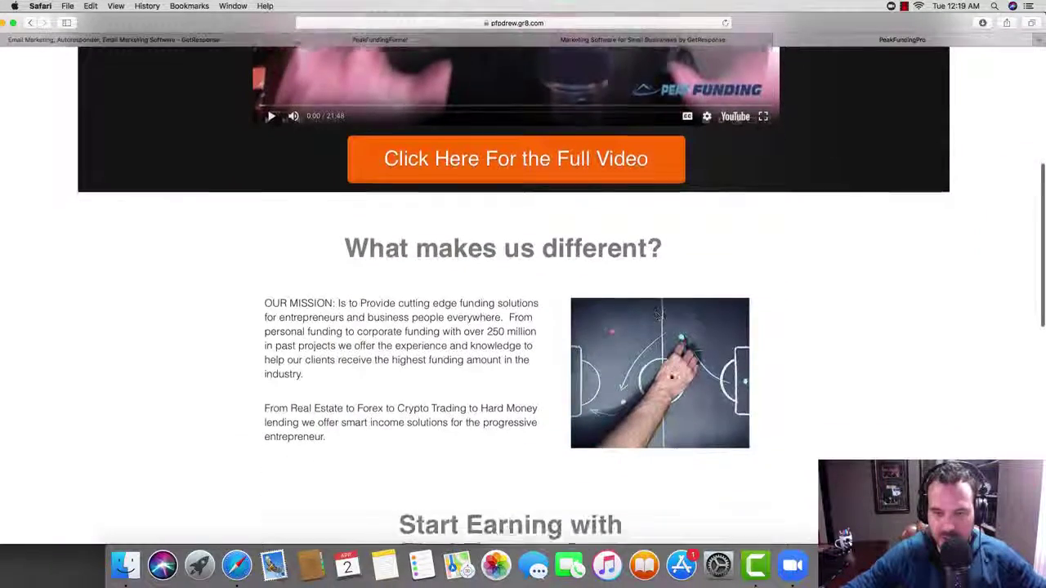
{"action": "scroll", "coordinate": [659, 315], "scroll_direction": "down", "scroll_amount": 15}
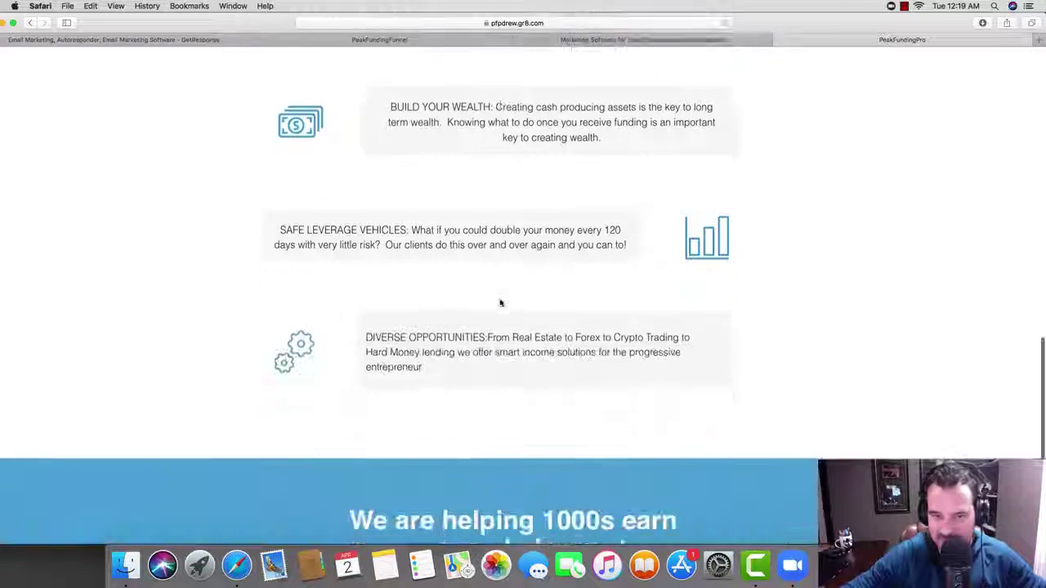
{"action": "scroll", "coordinate": [499, 302], "scroll_direction": "up", "scroll_amount": 20}
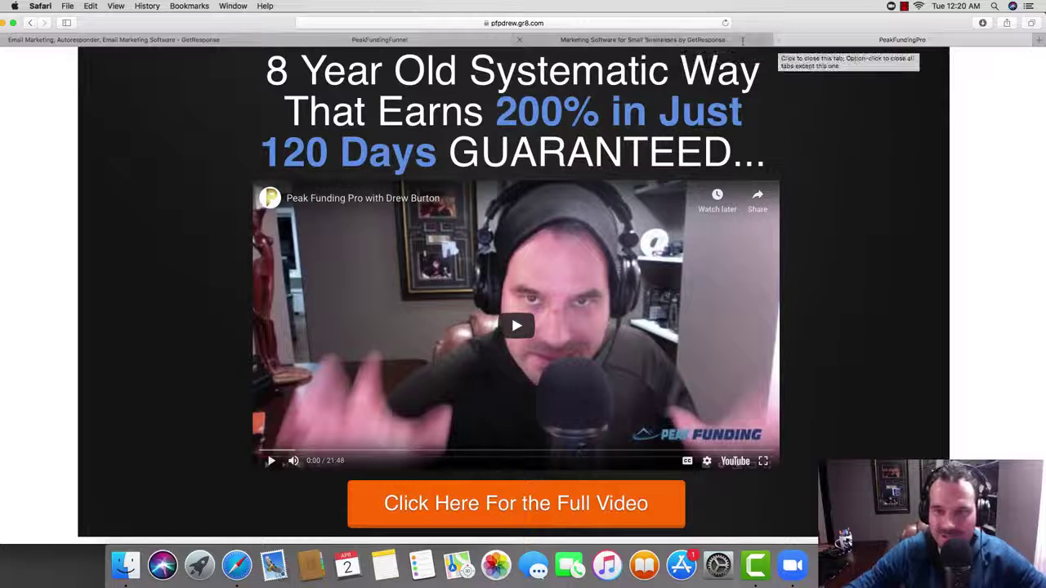
Close the GetResponse marketing site and start a new landing page instead of restoring the autosaved design.
{"action": "left_click", "coordinate": [520, 41]}
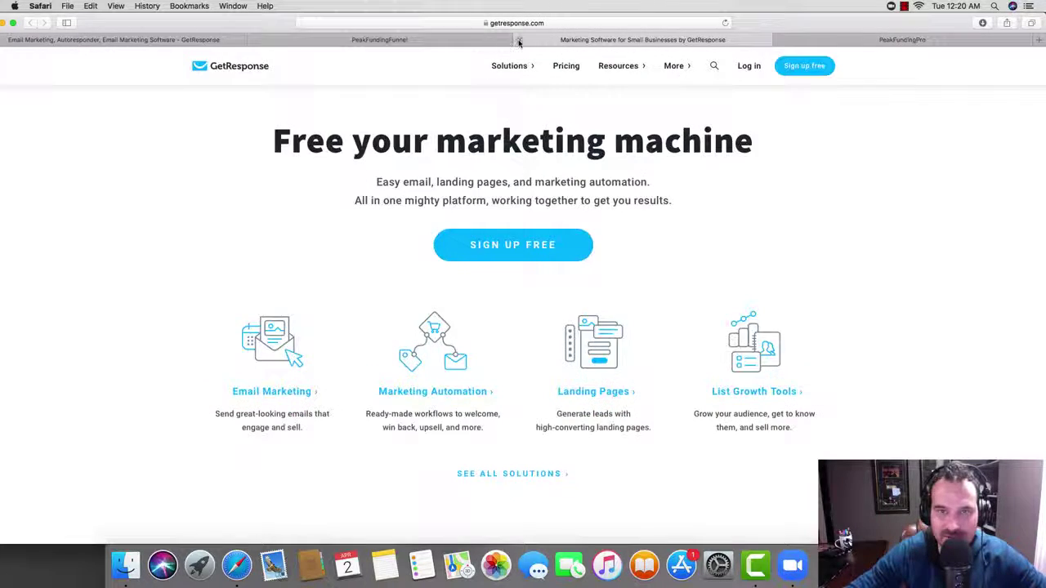
{"action": "left_click", "coordinate": [519, 40]}
{"action": "left_click", "coordinate": [210, 41]}
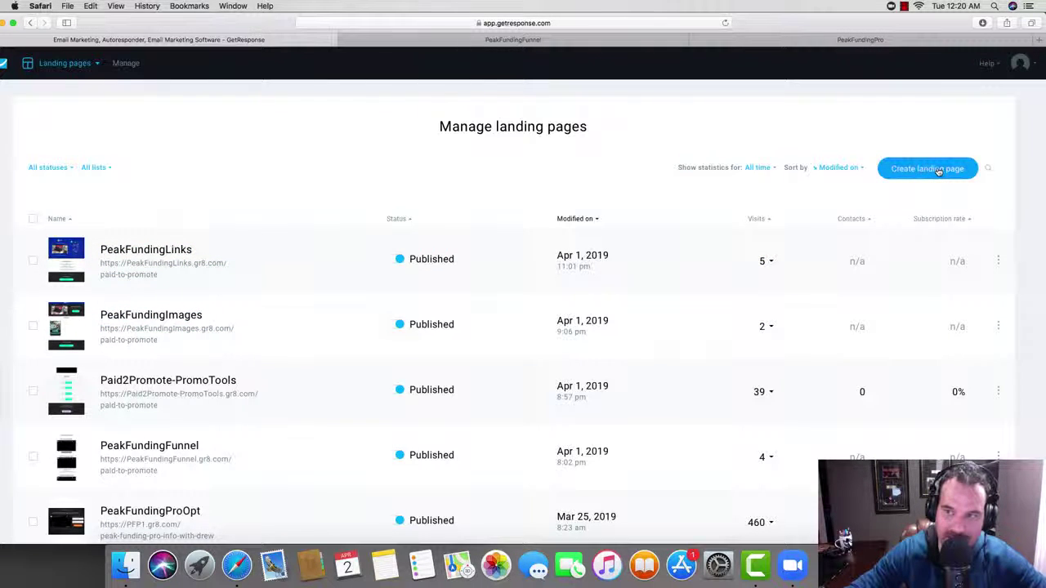
{"action": "left_click", "coordinate": [937, 169]}
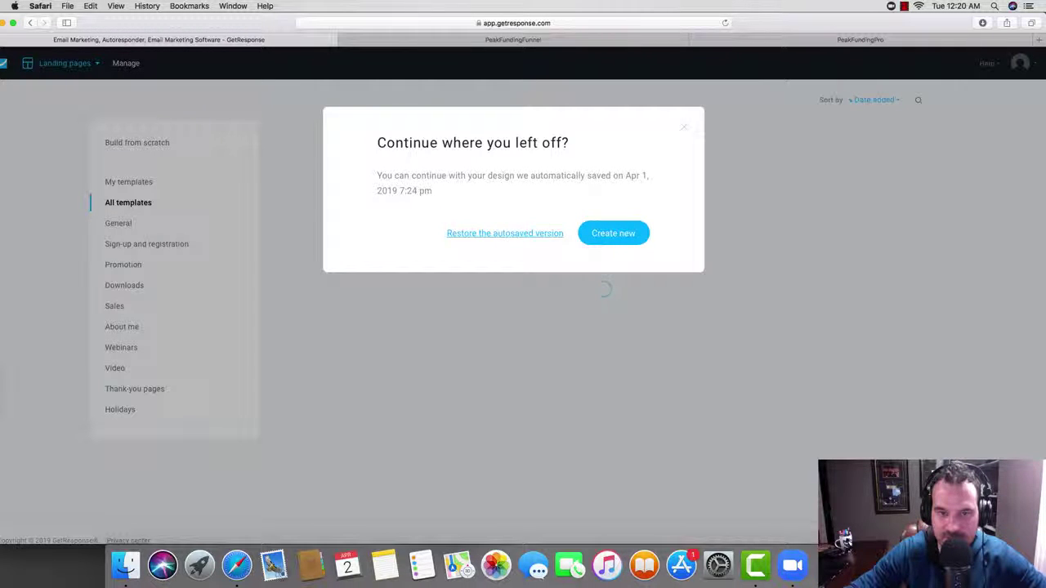
{"action": "left_click", "coordinate": [613, 234]}
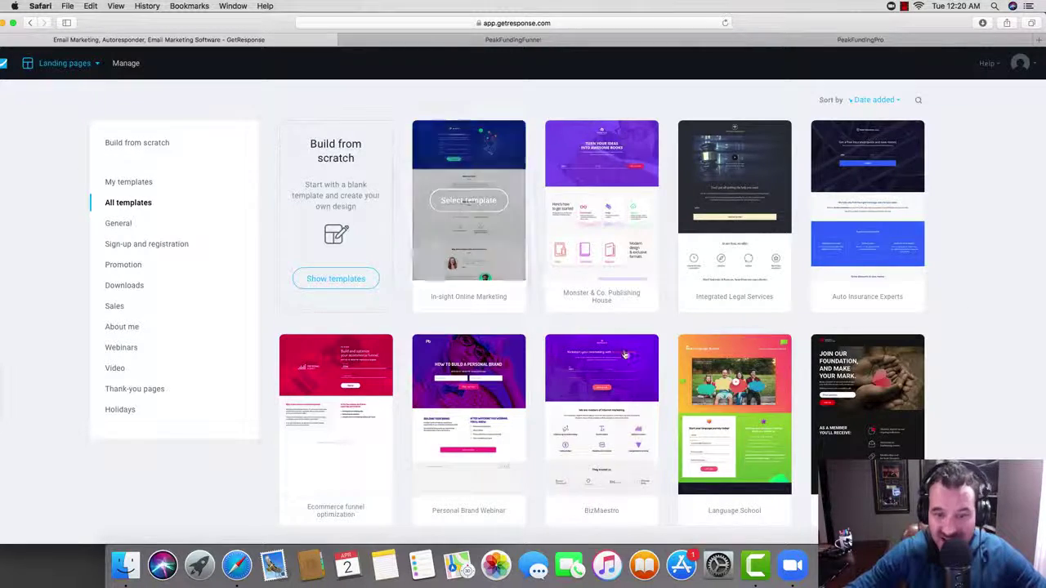
Select the Business Advisor template, name the landing page peakfundingdrew, and continue to the editor.
{"action": "scroll", "coordinate": [629, 364], "scroll_direction": "down", "scroll_amount": 10}
{"action": "scroll", "coordinate": [630, 364], "scroll_direction": "down", "scroll_amount": 15}
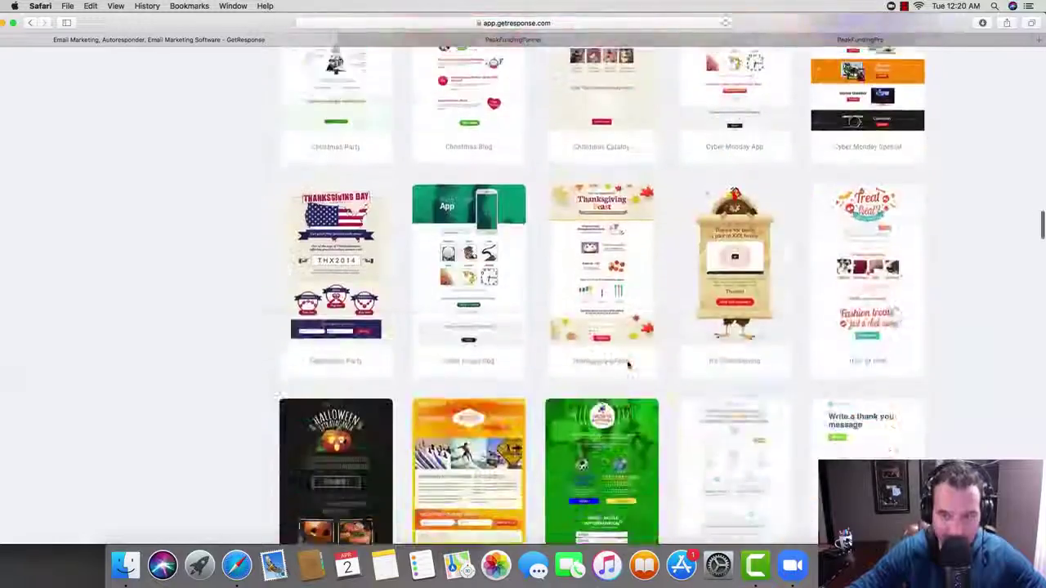
{"action": "scroll", "coordinate": [631, 367], "scroll_direction": "up", "scroll_amount": 15}
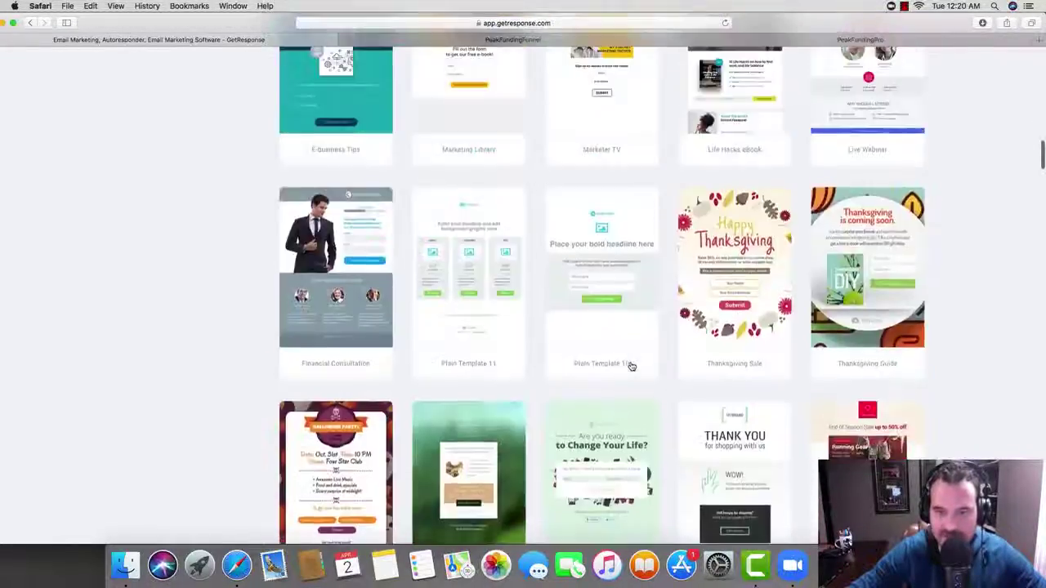
{"action": "scroll", "coordinate": [631, 366], "scroll_direction": "down", "scroll_amount": 5}
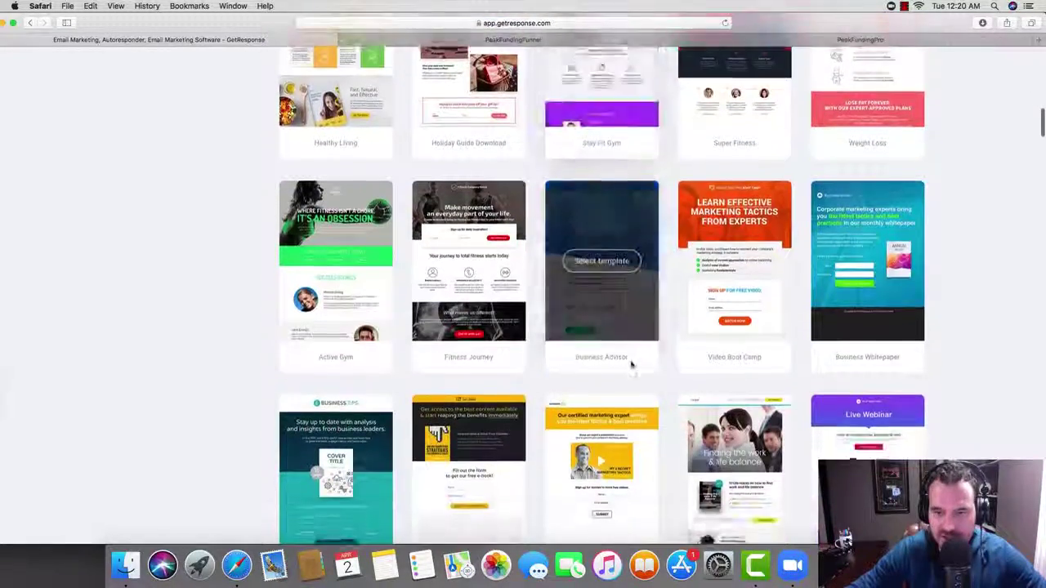
{"action": "scroll", "coordinate": [631, 366], "scroll_direction": "up", "scroll_amount": 1}
{"action": "mouse_move", "coordinate": [614, 270]}
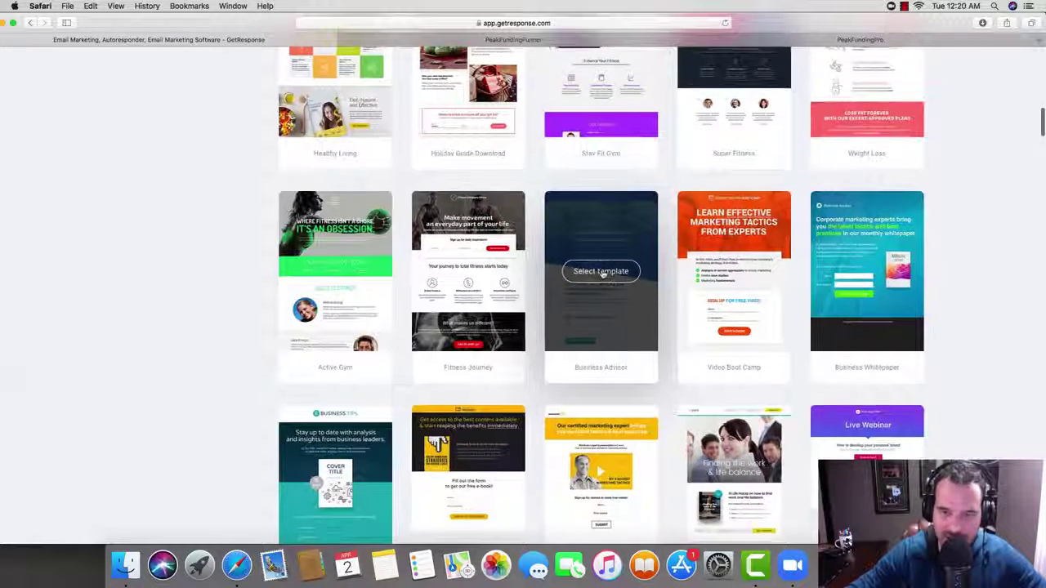
{"action": "scroll", "coordinate": [494, 386], "scroll_direction": "down", "scroll_amount": 1}
{"action": "scroll", "coordinate": [592, 268], "scroll_direction": "down", "scroll_amount": 1}
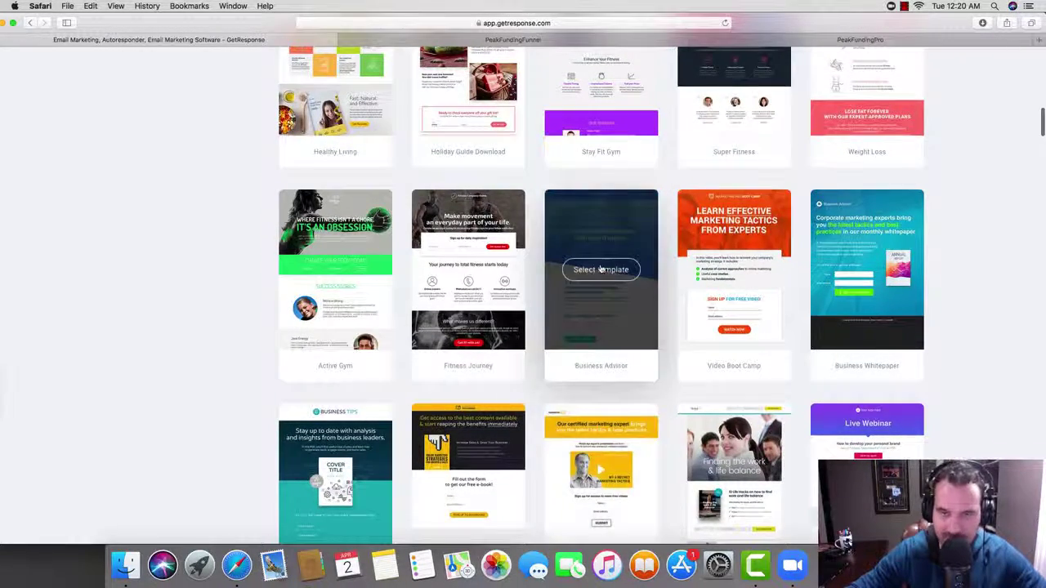
{"action": "scroll", "coordinate": [604, 272], "scroll_direction": "up", "scroll_amount": 1}
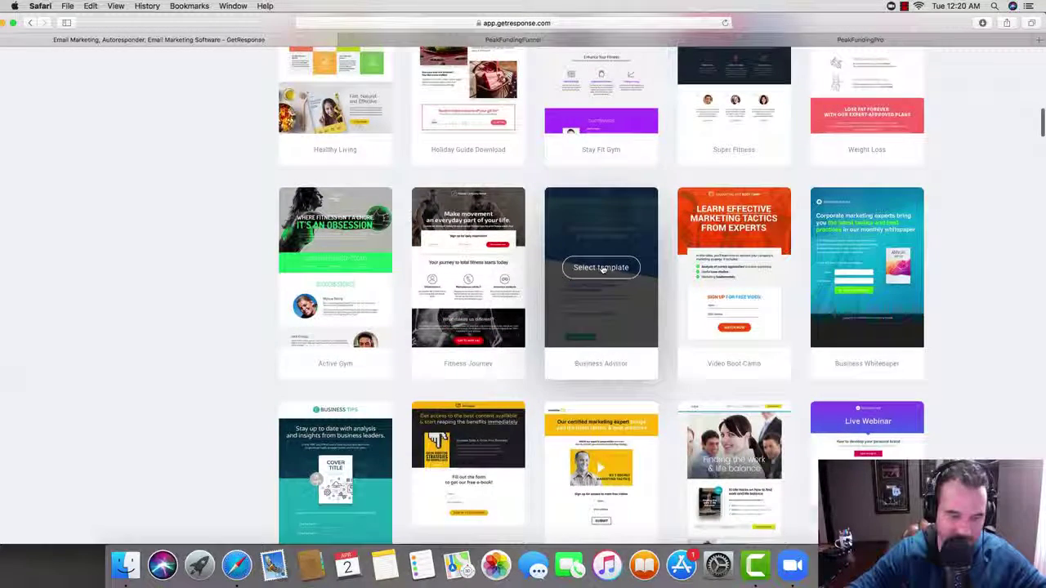
{"action": "left_click", "coordinate": [601, 268]}
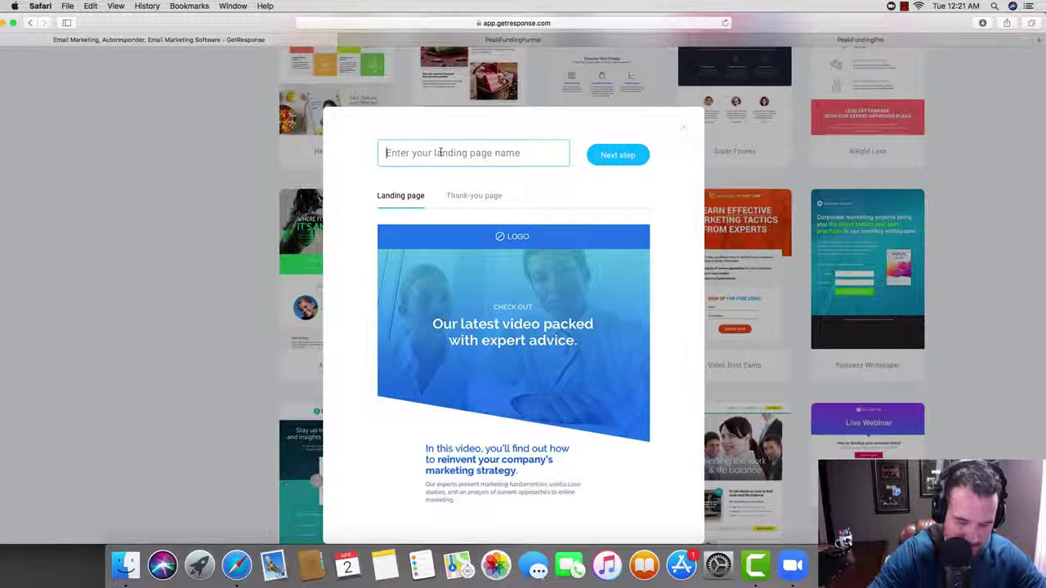
{"action": "type", "text": "peakfundingdrew"}
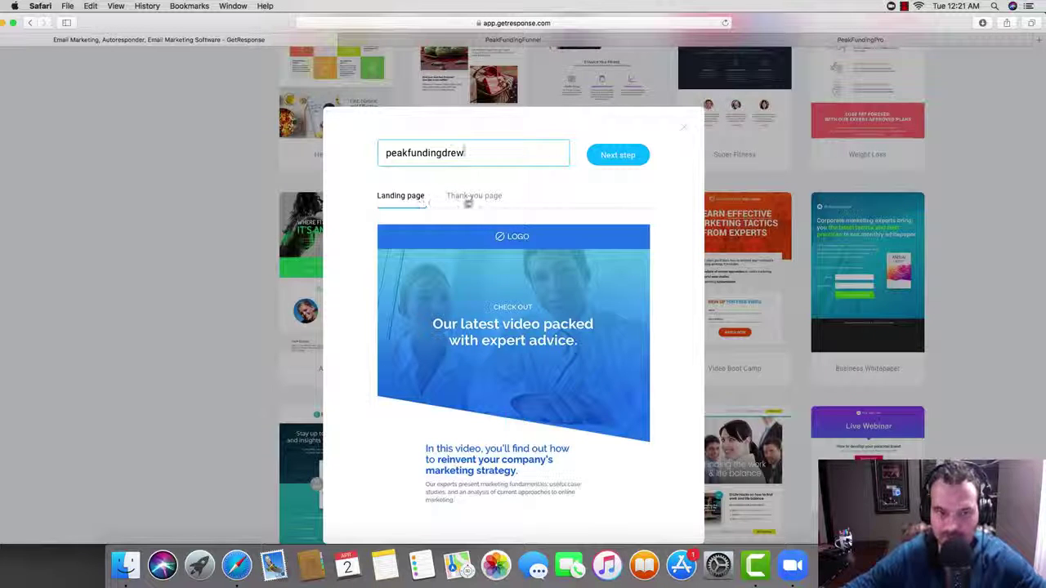
{"action": "left_click", "coordinate": [614, 161]}
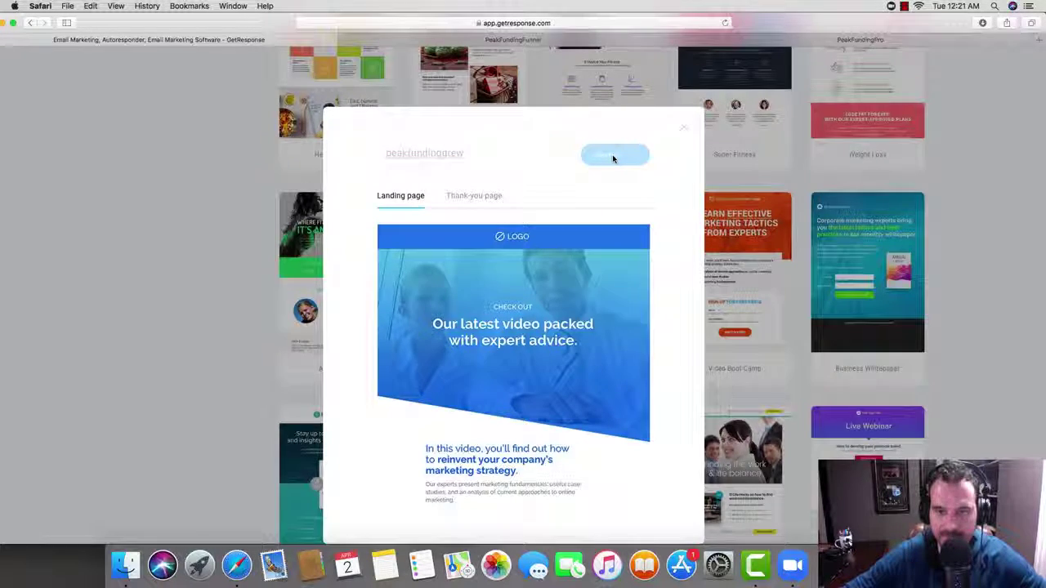
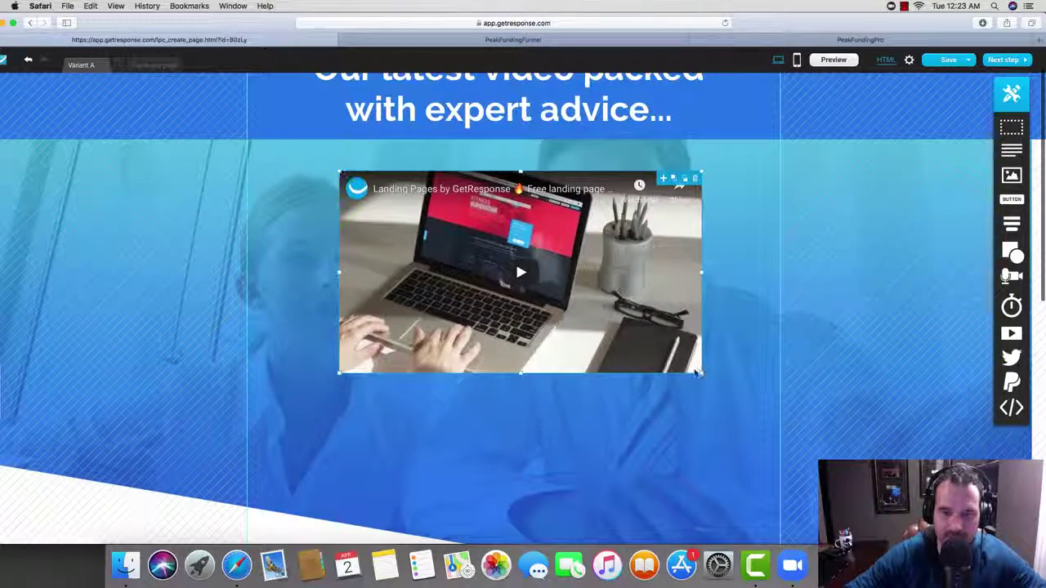
Center the video under the headline and add a widened button centered directly beneath it.
{"action": "mouse_move", "coordinate": [588, 304]}
{"action": "left_mouse_down"}
{"action": "mouse_move", "coordinate": [546, 299]}
{"action": "mouse_move", "coordinate": [582, 303]}
{"action": "left_mouse_up"}
{"action": "scroll", "coordinate": [580, 423], "scroll_direction": "down", "scroll_amount": 2}
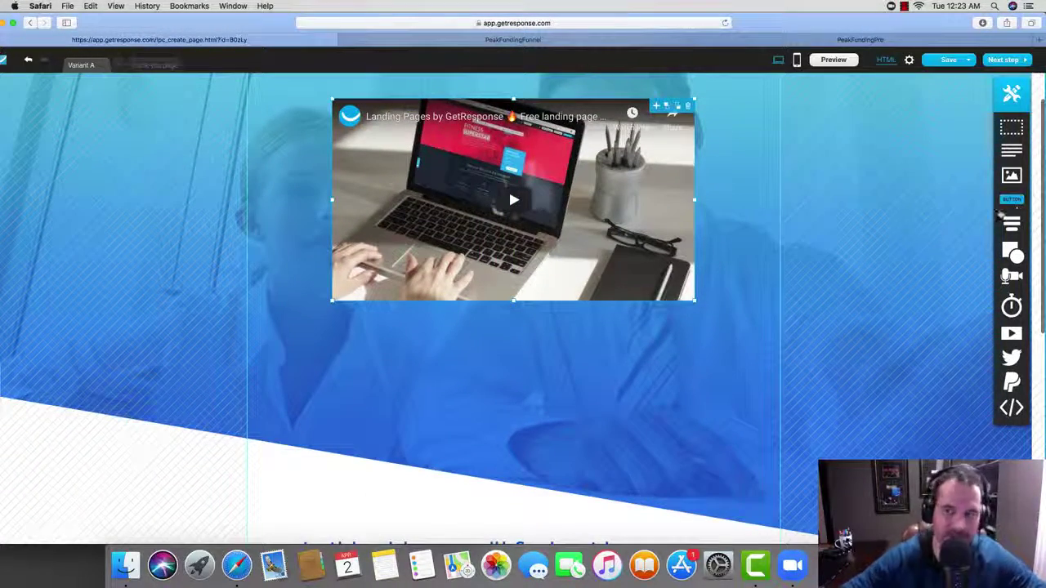
{"action": "left_click_drag", "start_coordinate": [1015, 203], "coordinate": [514, 341]}
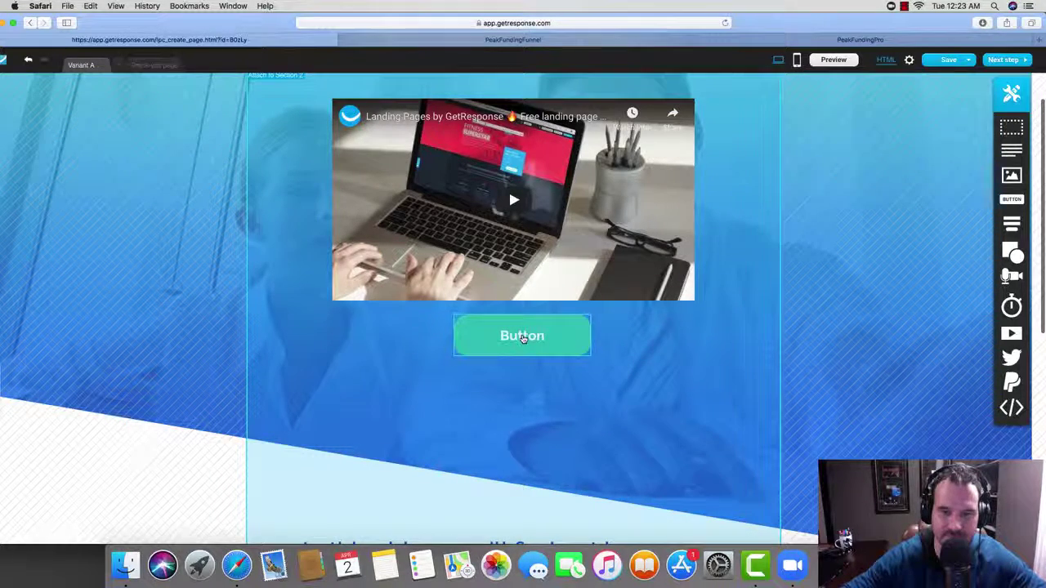
{"action": "left_click_drag", "start_coordinate": [591, 335], "coordinate": [631, 335]}
{"action": "left_click_drag", "start_coordinate": [455, 336], "coordinate": [438, 337]}
{"action": "left_click_drag", "start_coordinate": [551, 341], "coordinate": [535, 343]}
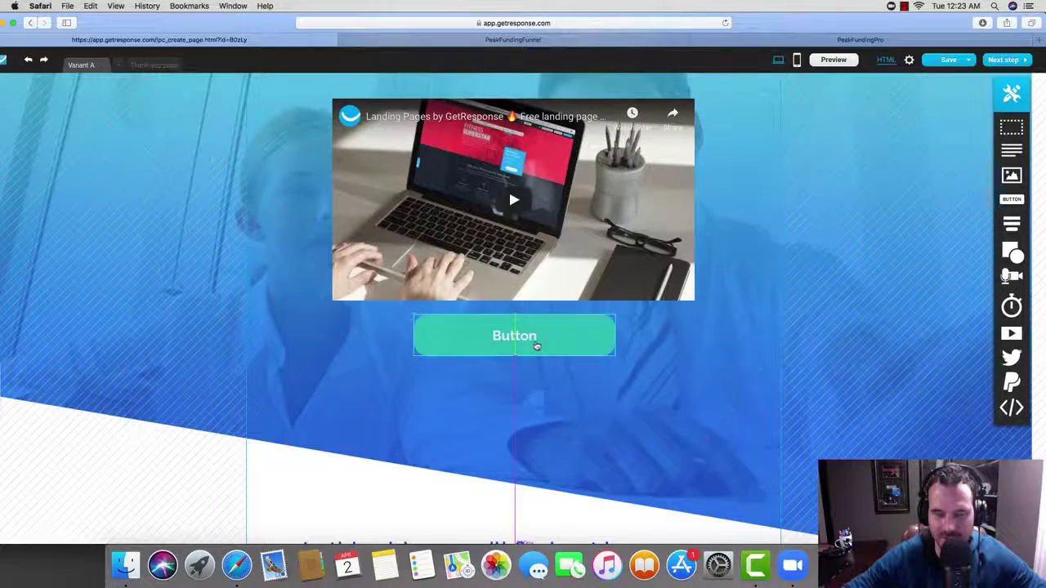
{"action": "scroll", "coordinate": [570, 292], "scroll_direction": "up", "scroll_amount": 3}
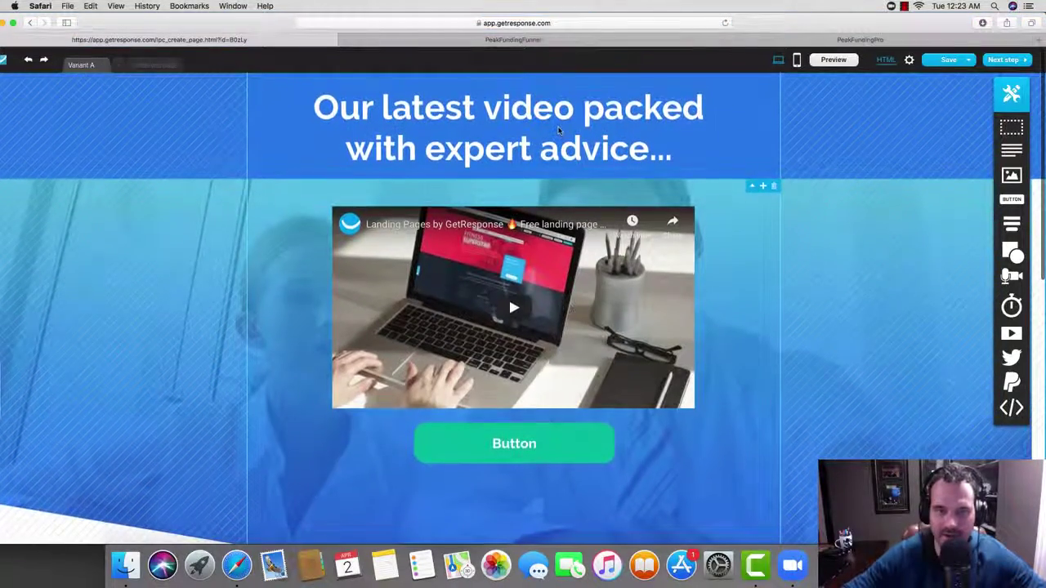
{"action": "scroll", "coordinate": [614, 306], "scroll_direction": "down", "scroll_amount": 5}
{"action": "scroll", "coordinate": [605, 327], "scroll_direction": "down", "scroll_amount": 2}
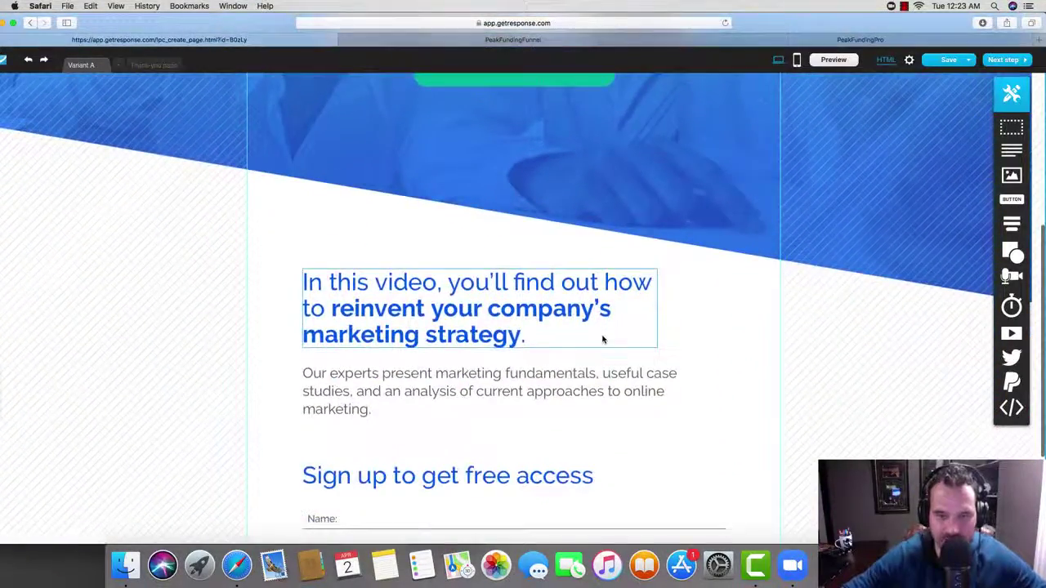
Delete the "Sign up to get free access" form with its name and email fields below the intro text.
{"action": "scroll", "coordinate": [603, 337], "scroll_direction": "down", "scroll_amount": 4}
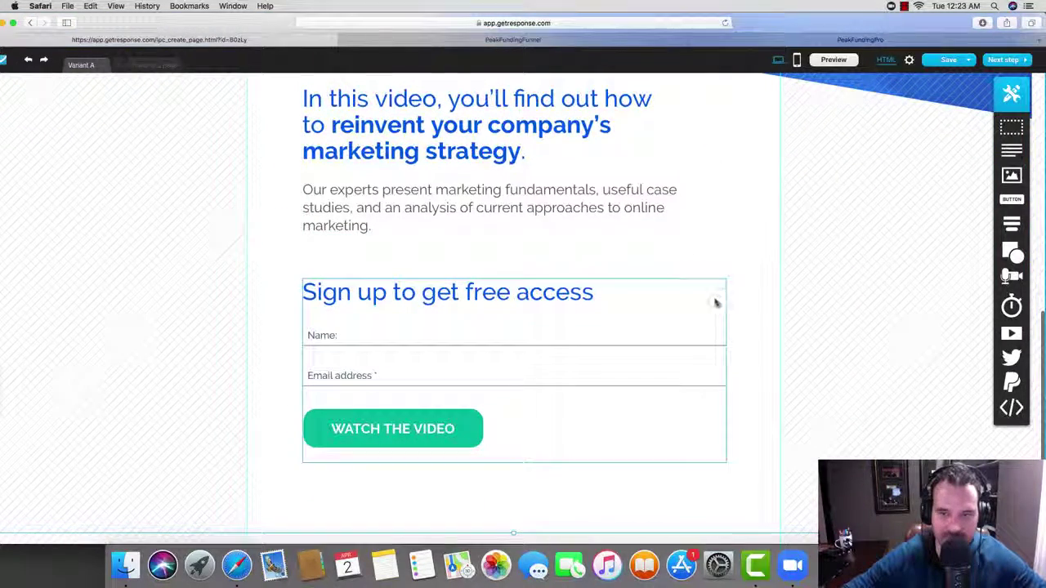
{"action": "left_click", "coordinate": [719, 300]}
{"action": "left_click", "coordinate": [721, 300]}
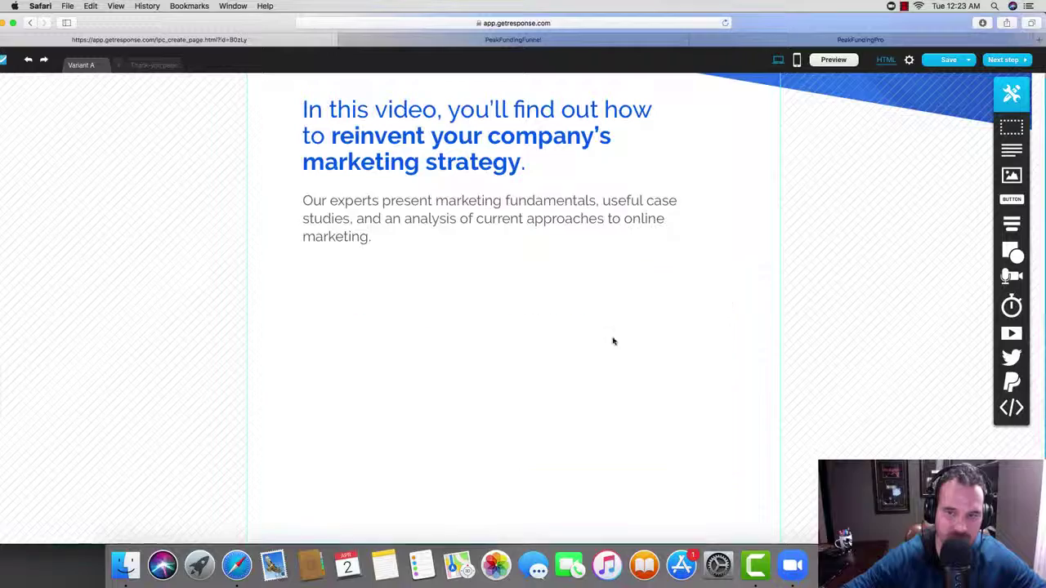
Review the remaining page layout, from the headline, video and button down to the intro text and empty area below.
{"action": "scroll", "coordinate": [614, 311], "scroll_direction": "up", "scroll_amount": 5}
{"action": "scroll", "coordinate": [508, 301], "scroll_direction": "up", "scroll_amount": 5}
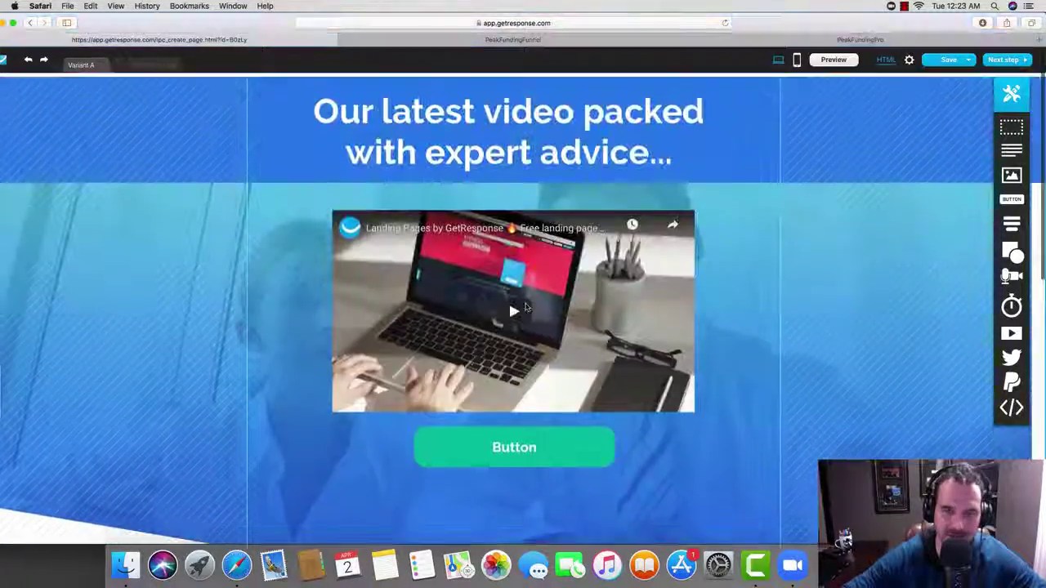
{"action": "scroll", "coordinate": [508, 296], "scroll_direction": "down", "scroll_amount": 3}
{"action": "scroll", "coordinate": [698, 414], "scroll_direction": "up", "scroll_amount": 5}
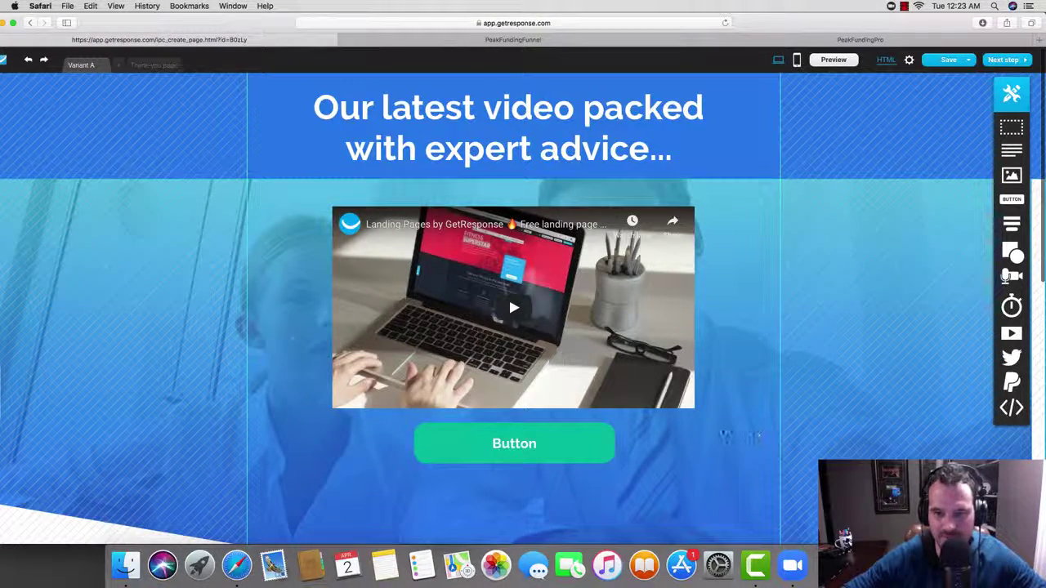
{"action": "scroll", "coordinate": [721, 431], "scroll_direction": "down", "scroll_amount": 1}
{"action": "scroll", "coordinate": [722, 432], "scroll_direction": "down", "scroll_amount": 10}
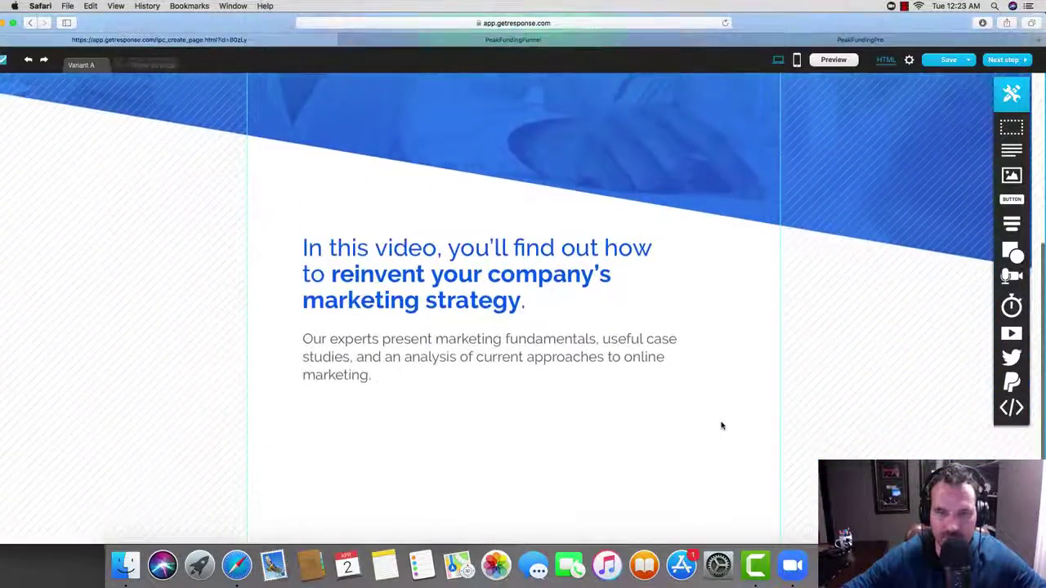
{"action": "scroll", "coordinate": [721, 425], "scroll_direction": "up", "scroll_amount": 1}
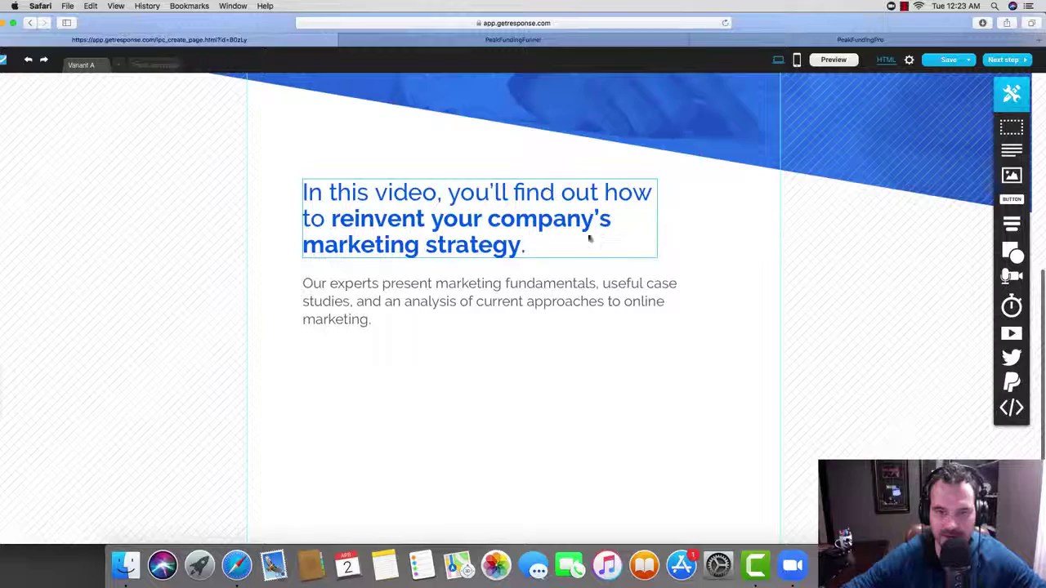
{"action": "scroll", "coordinate": [604, 249], "scroll_direction": "down", "scroll_amount": 2}
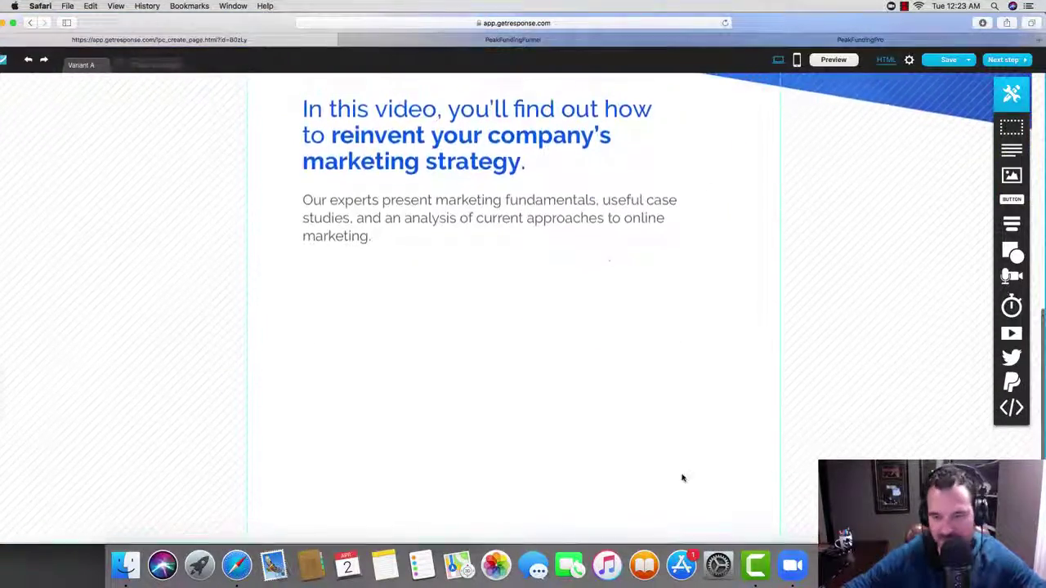
{"action": "scroll", "coordinate": [684, 478], "scroll_direction": "down", "scroll_amount": 5}
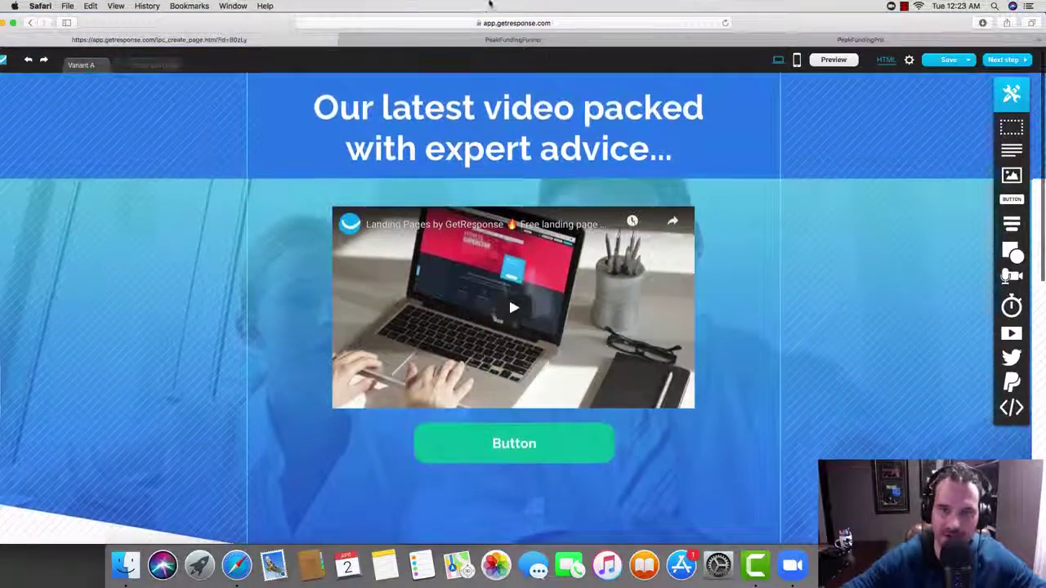
Copy the complete three-line headline above the video on the published PeakFundingPro page.
{"action": "left_click", "coordinate": [844, 40]}
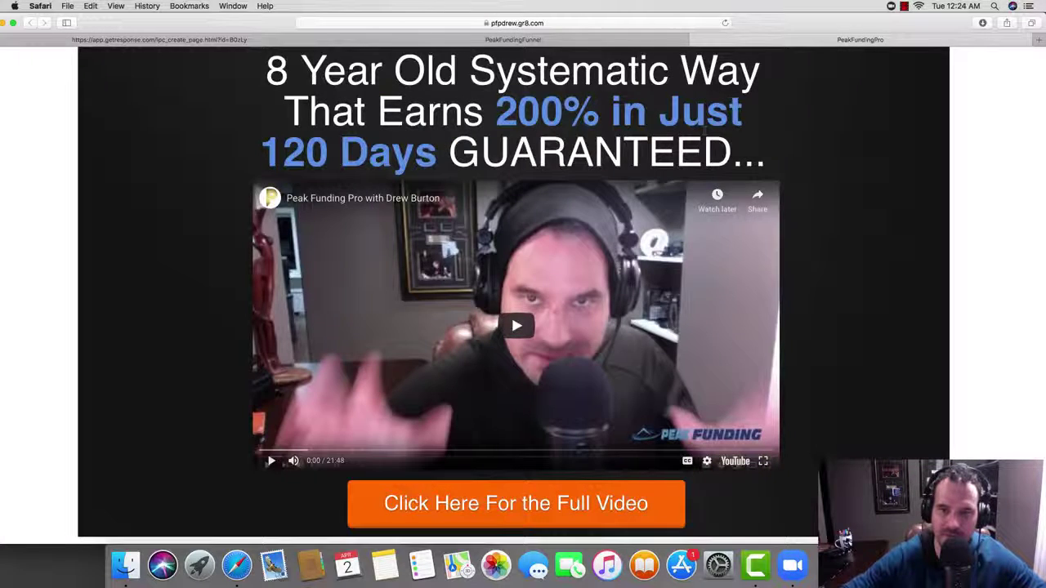
{"action": "double_click", "coordinate": [268, 73]}
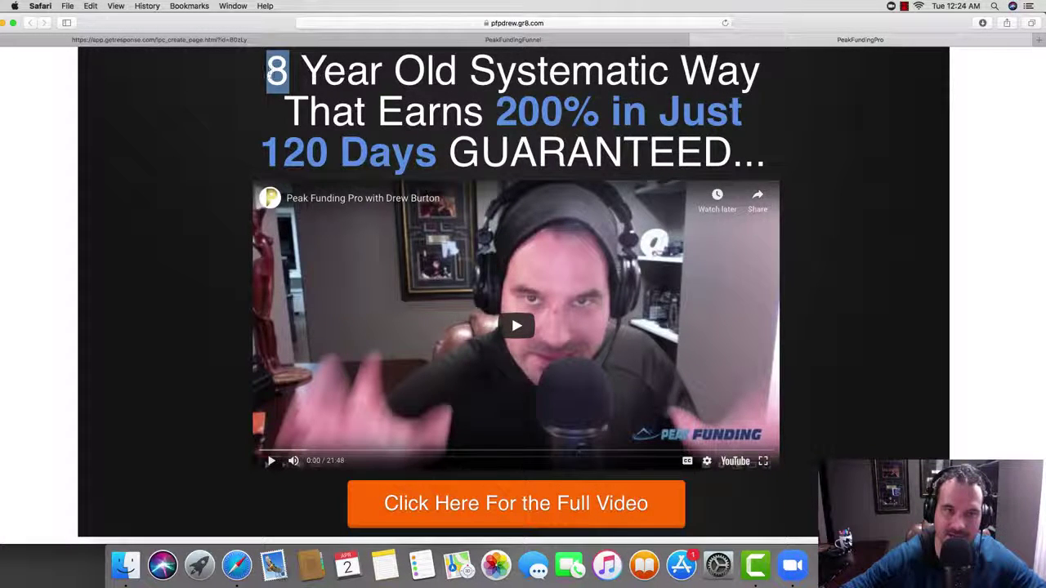
{"action": "left_click", "coordinate": [299, 82]}
{"action": "left_click_drag", "start_coordinate": [270, 75], "coordinate": [728, 158]}
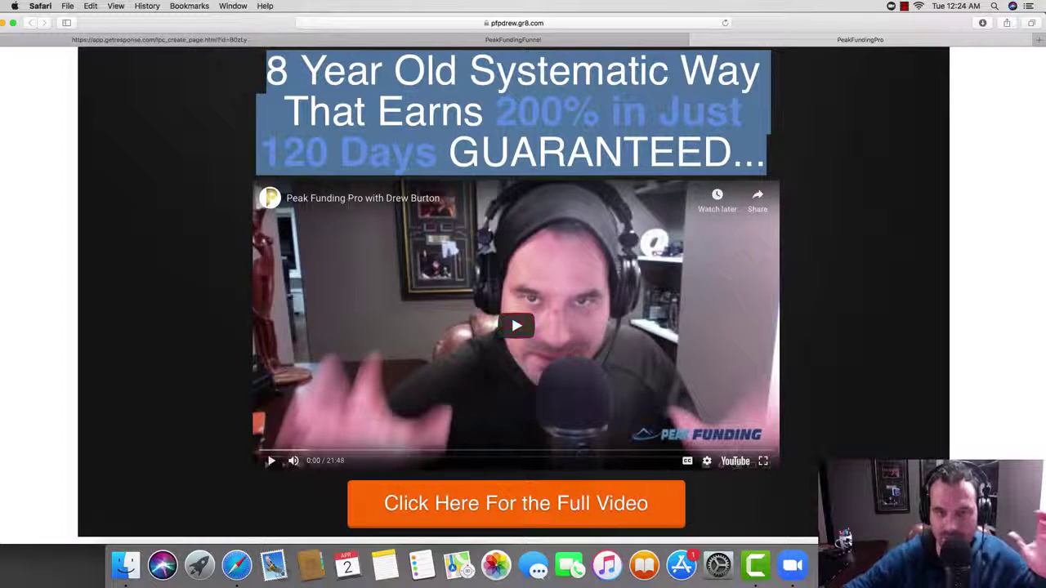
Replace the template headline with "8 Year Old Systematic Way That Earns 200% in Just 120 Days GUARANTEED..." and widen its text box on both sides.
{"action": "left_click", "coordinate": [318, 39]}
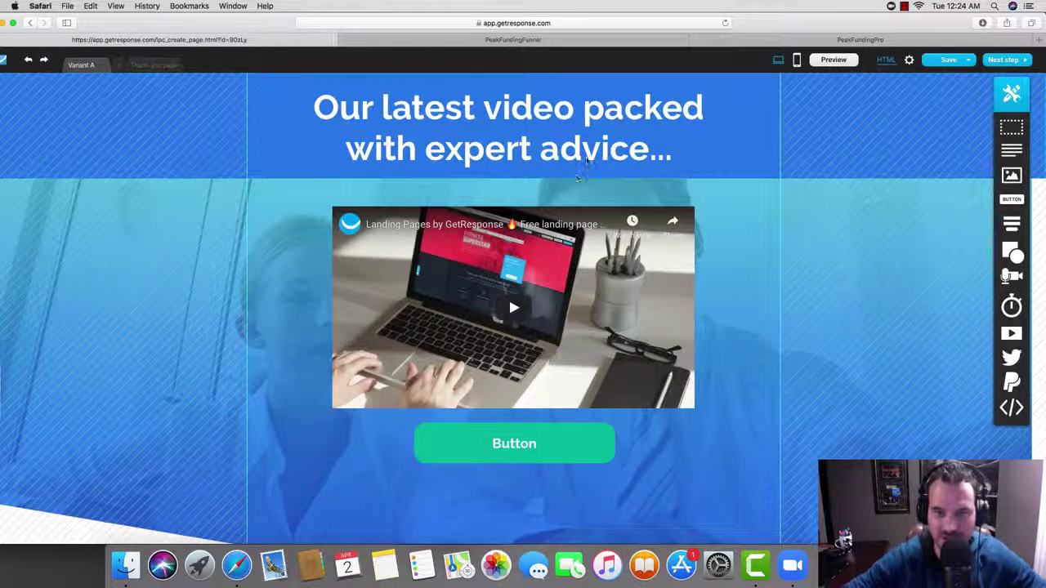
{"action": "double_click", "coordinate": [637, 151]}
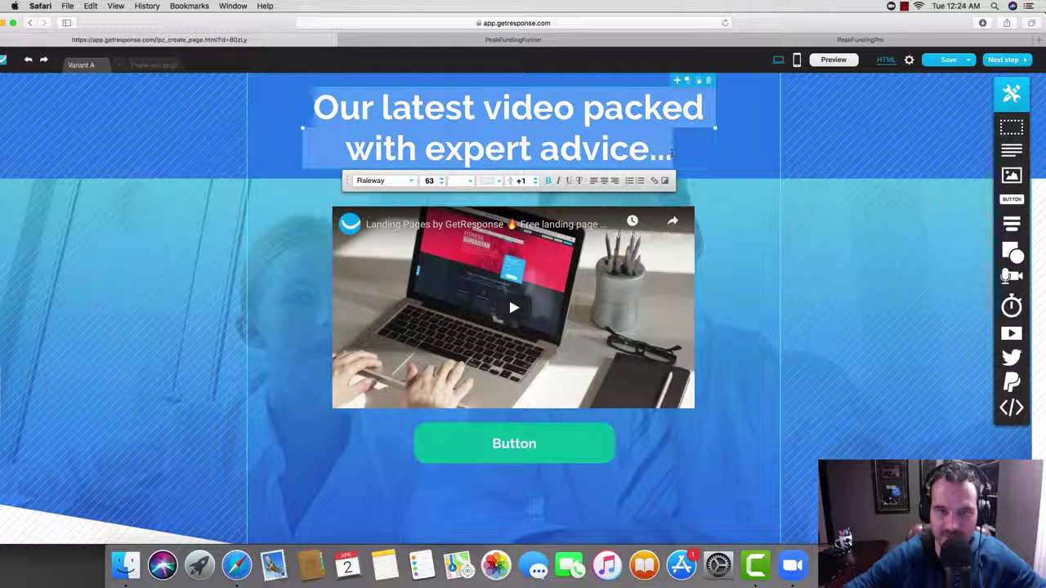
{"action": "key", "text": "super+v"}
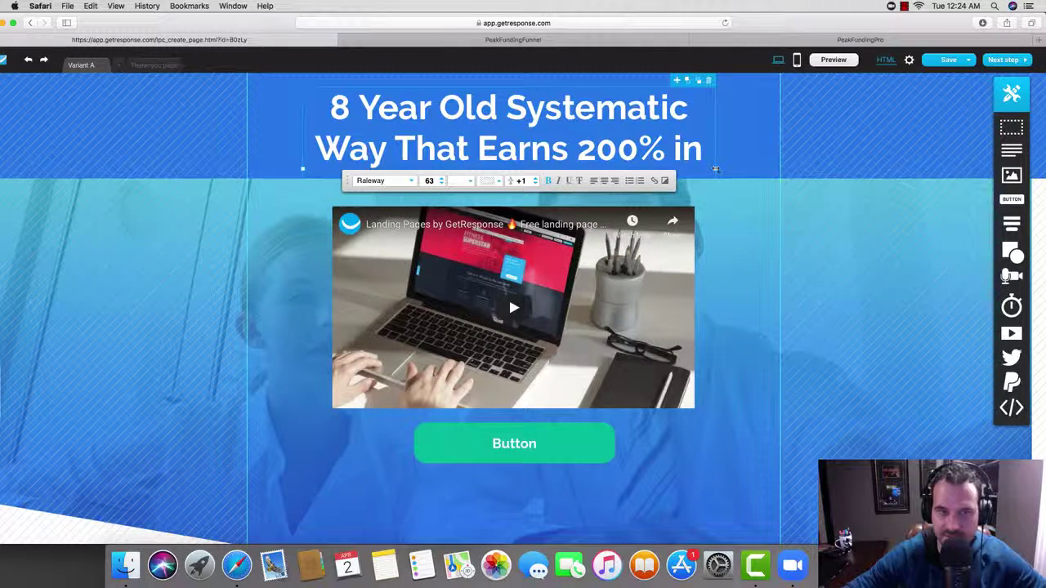
{"action": "left_click_drag", "start_coordinate": [715, 169], "coordinate": [769, 166]}
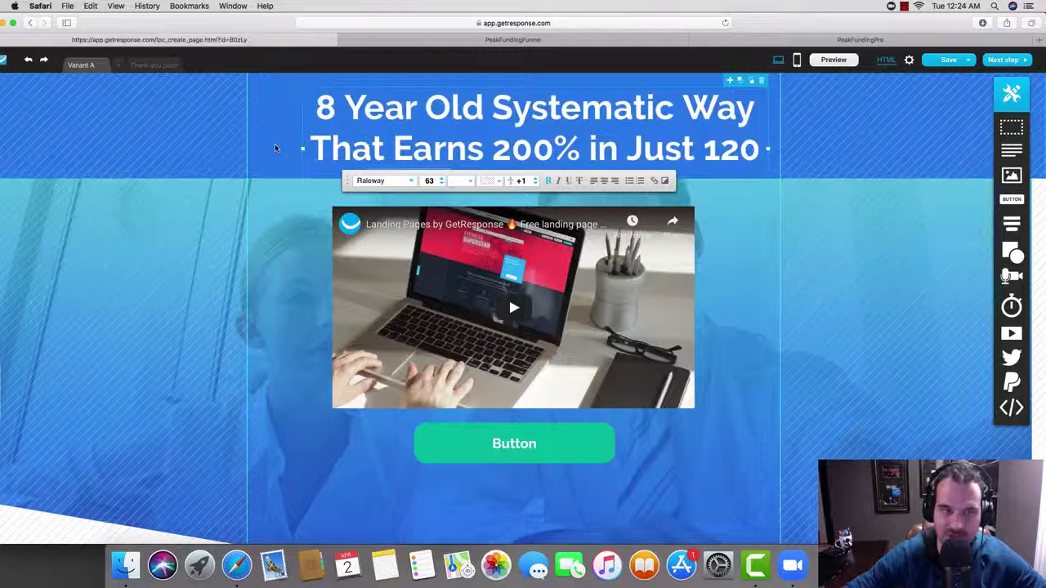
{"action": "left_click_drag", "start_coordinate": [303, 149], "coordinate": [254, 149]}
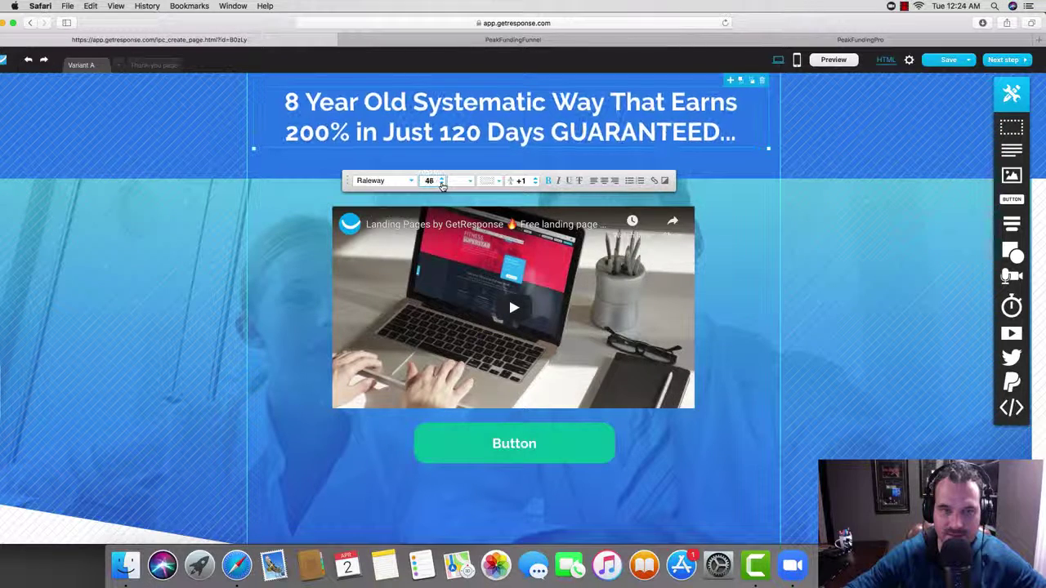
Reduce the headline's font size to fit on two lines and shorten the blue headline section above the video.
{"action": "left_click", "coordinate": [441, 181]}
{"action": "left_click", "coordinate": [441, 181]}
{"action": "left_click", "coordinate": [441, 181]}
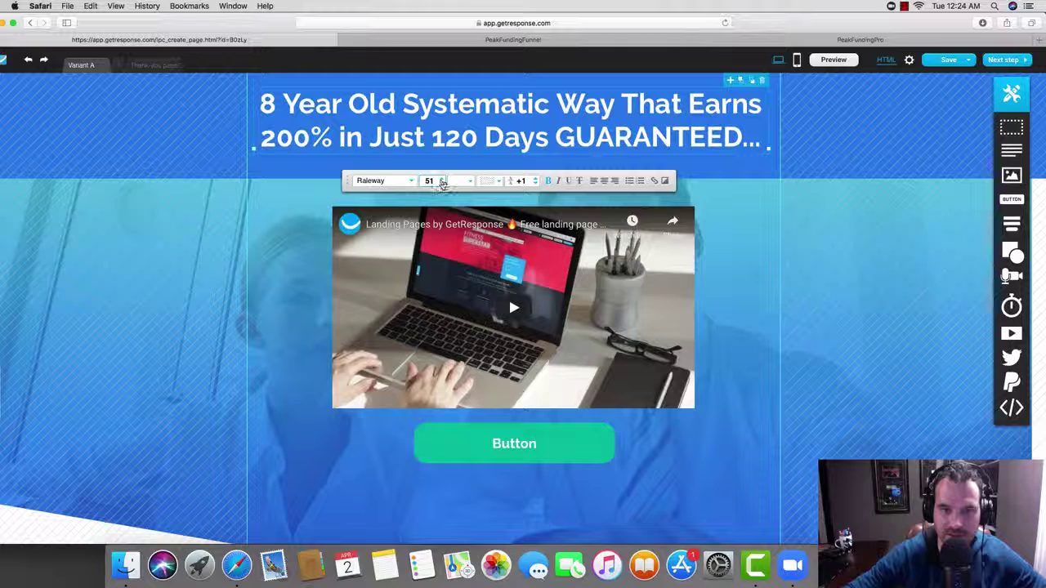
{"action": "left_click", "coordinate": [443, 184]}
{"action": "left_click", "coordinate": [735, 177]}
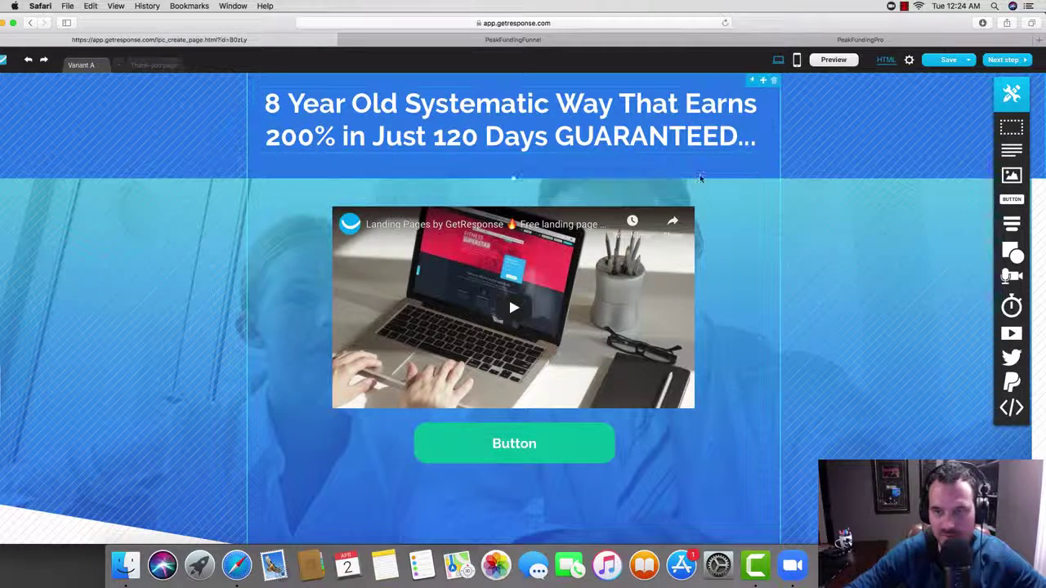
{"action": "left_click_drag", "start_coordinate": [513, 178], "coordinate": [516, 137]}
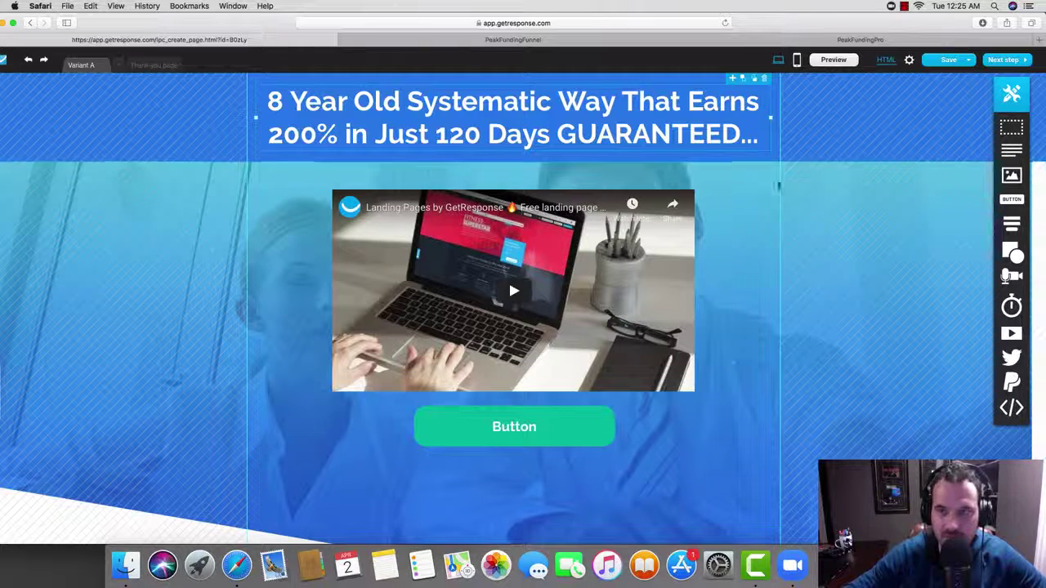
Go from the PeakFundingPro page's video to its YouTube channel, open the Peak Funding Pro video from the uploads, and pause it.
{"action": "left_click", "coordinate": [572, 41]}
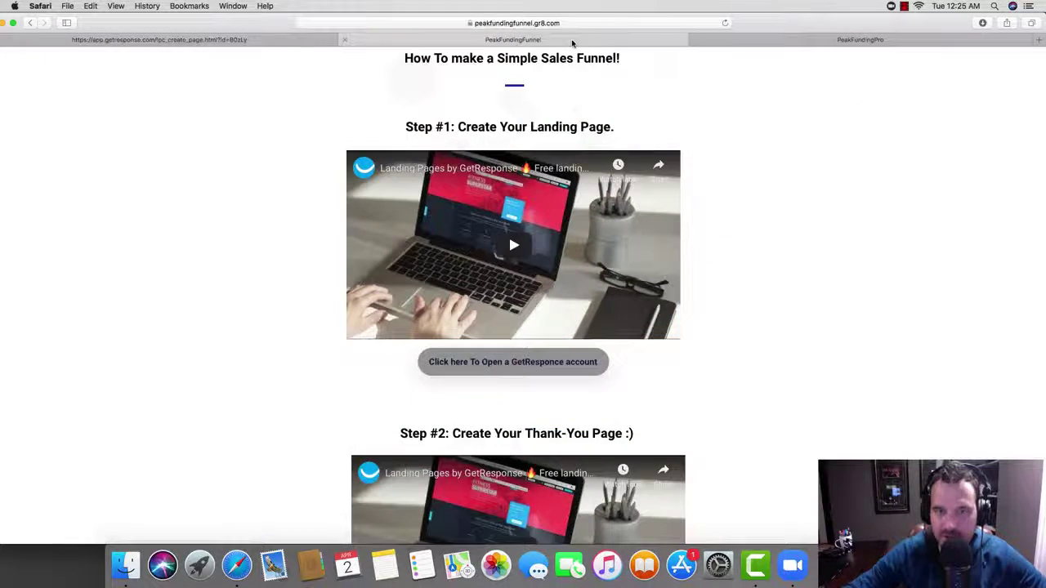
{"action": "left_click", "coordinate": [805, 43]}
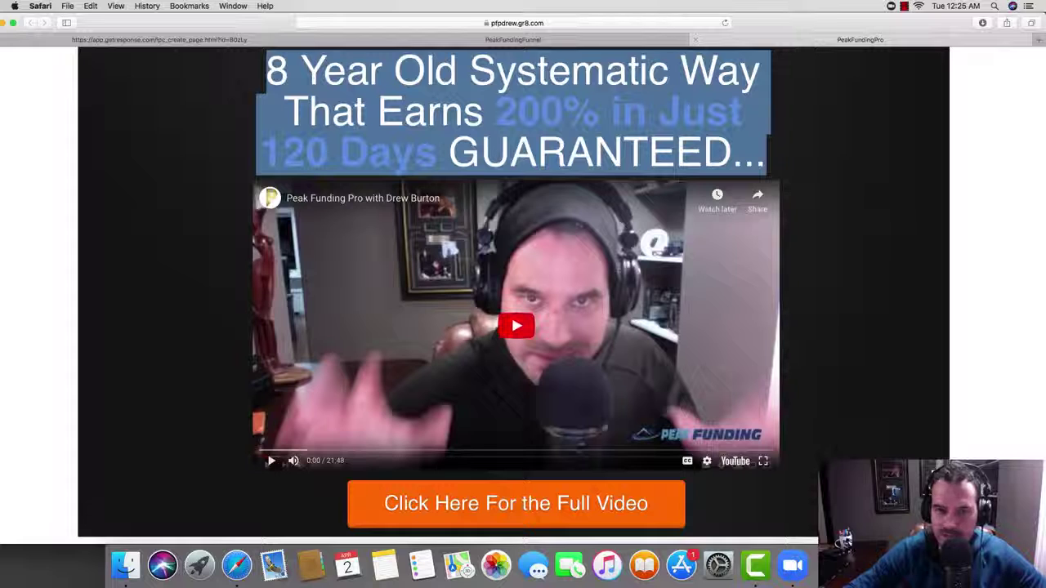
{"action": "left_click", "coordinate": [304, 199]}
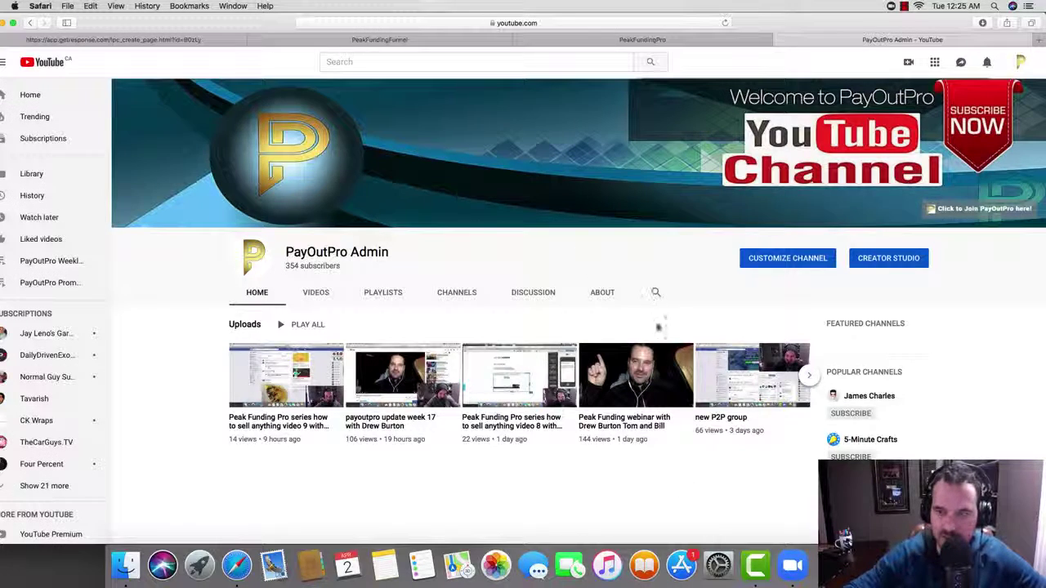
{"action": "scroll", "coordinate": [658, 323], "scroll_direction": "down", "scroll_amount": 1}
{"action": "scroll", "coordinate": [646, 327], "scroll_direction": "up", "scroll_amount": 1}
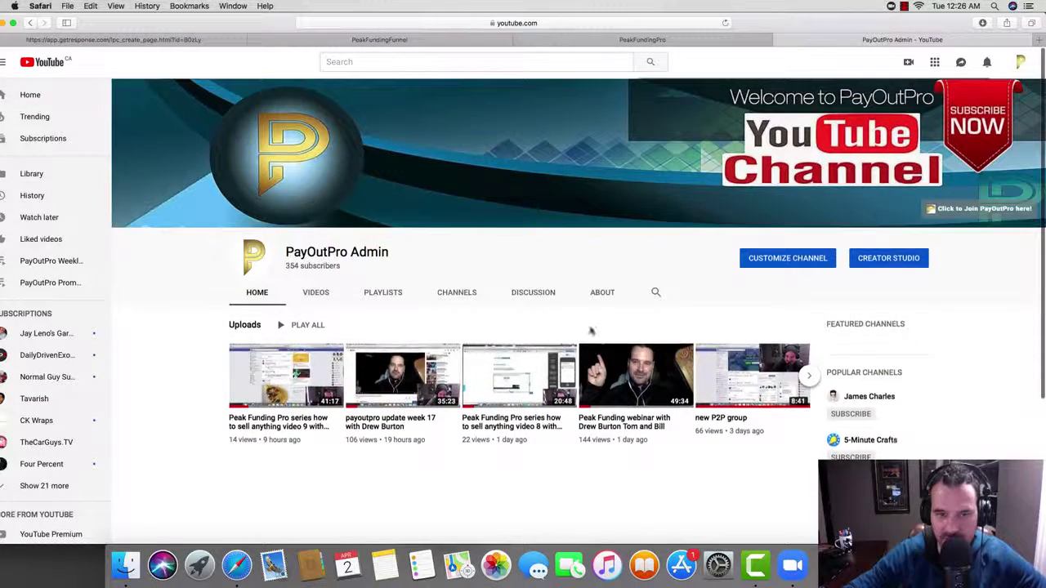
{"action": "left_click", "coordinate": [325, 295]}
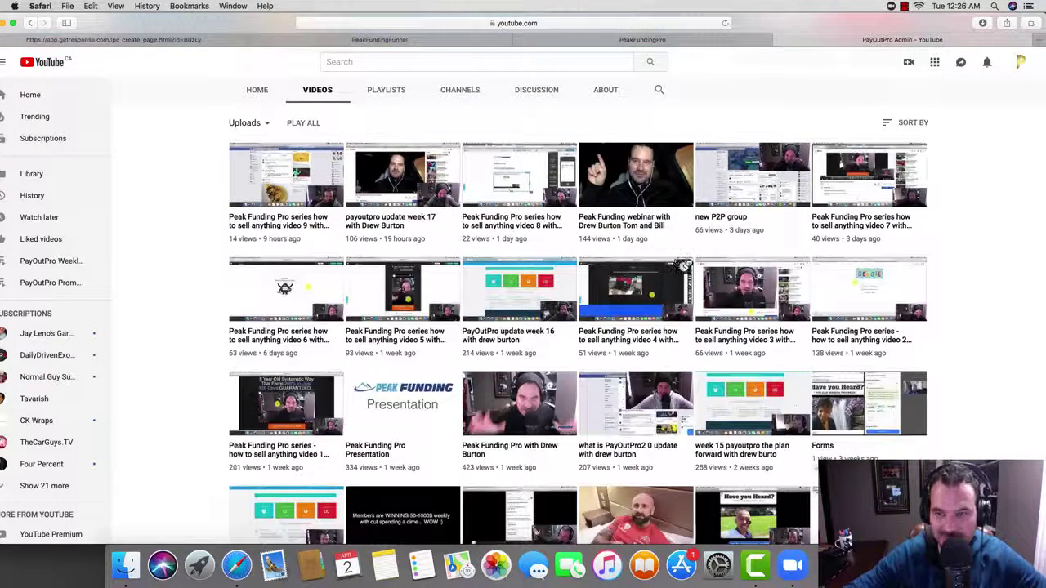
{"action": "left_click", "coordinate": [523, 412]}
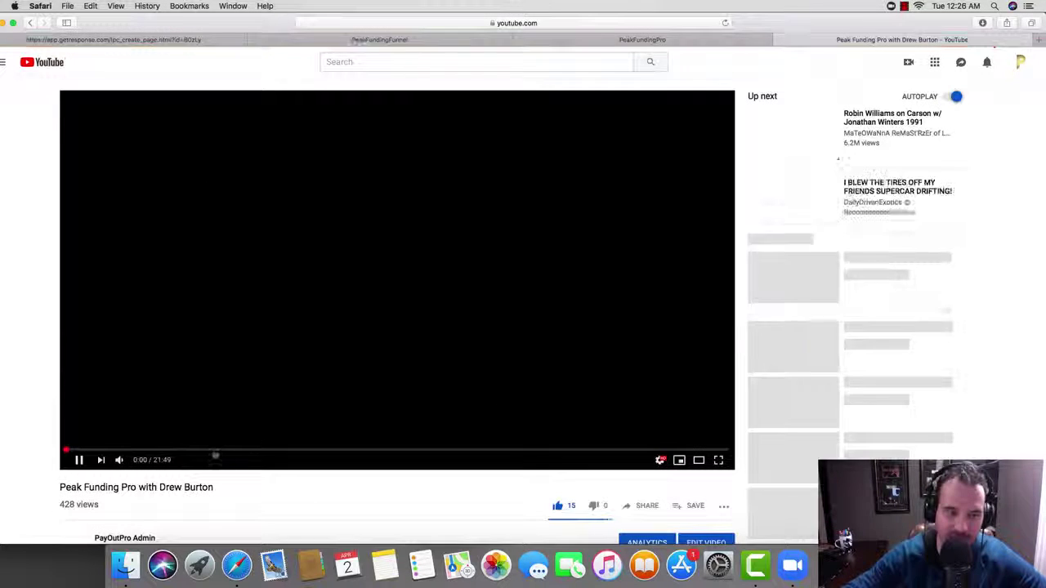
{"action": "left_click", "coordinate": [79, 460]}
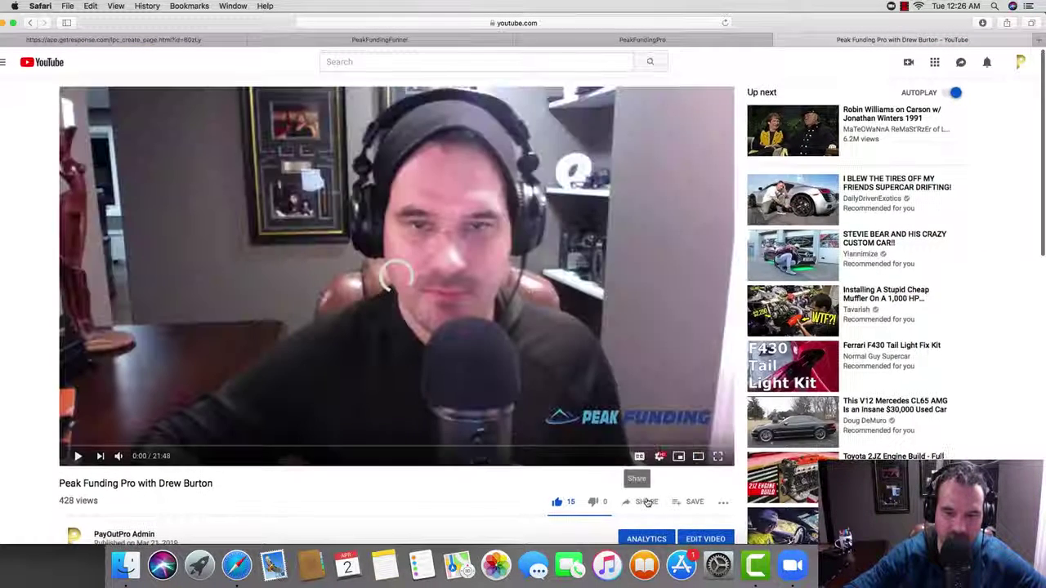
{"action": "left_click", "coordinate": [646, 501]}
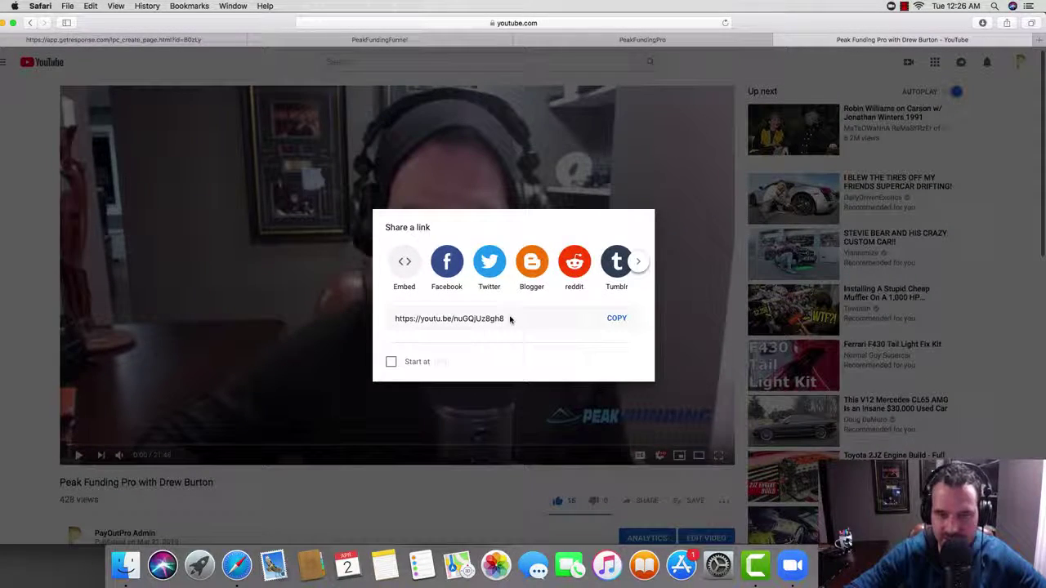
{"action": "left_click", "coordinate": [396, 320]}
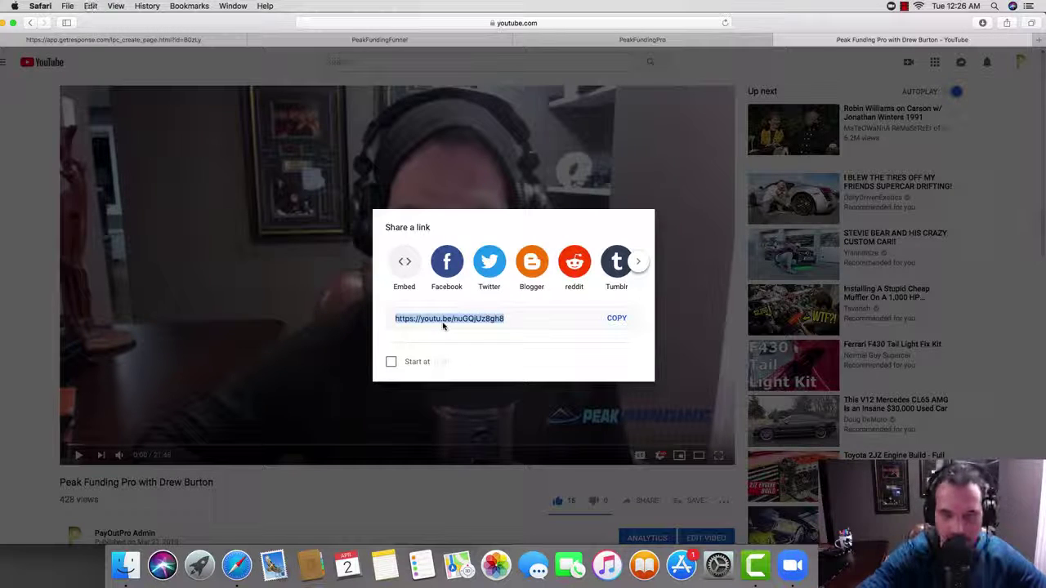
{"action": "right_click", "coordinate": [489, 320]}
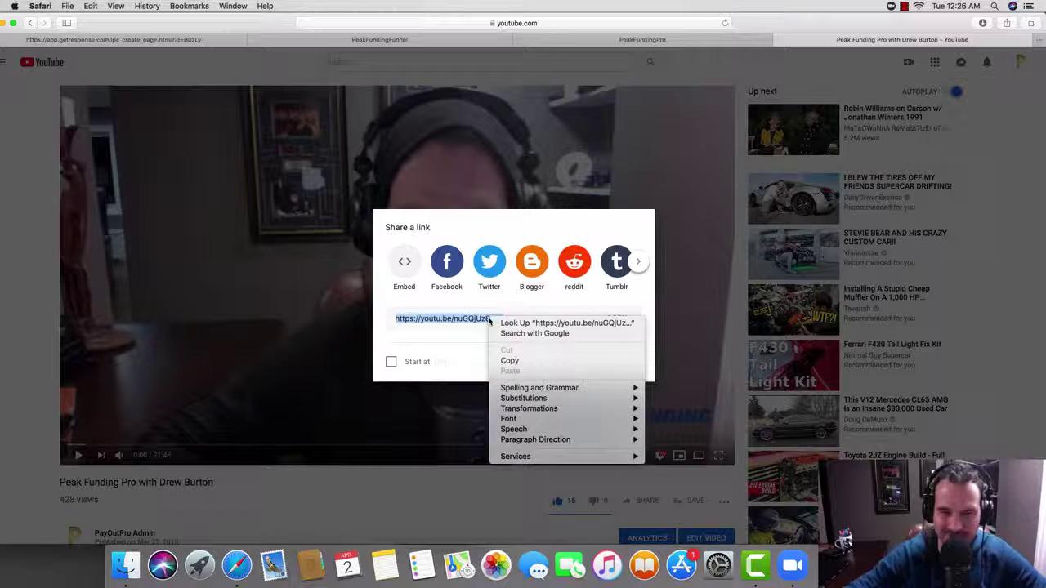
{"action": "left_click", "coordinate": [511, 360]}
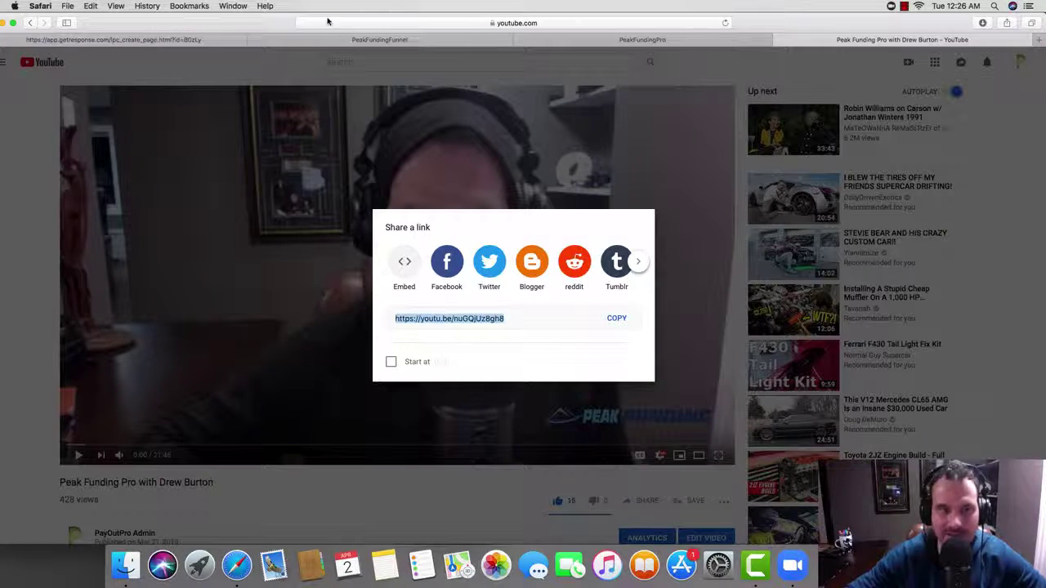
{"action": "left_click", "coordinate": [221, 40]}
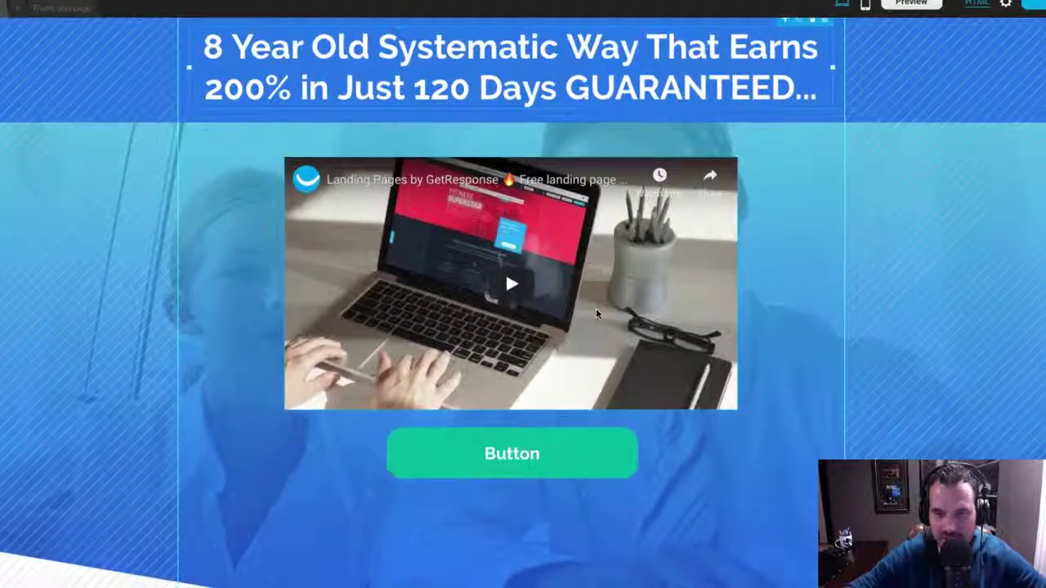
{"action": "left_click", "coordinate": [586, 314]}
{"action": "left_click_drag", "start_coordinate": [535, 126], "coordinate": [403, 126]}
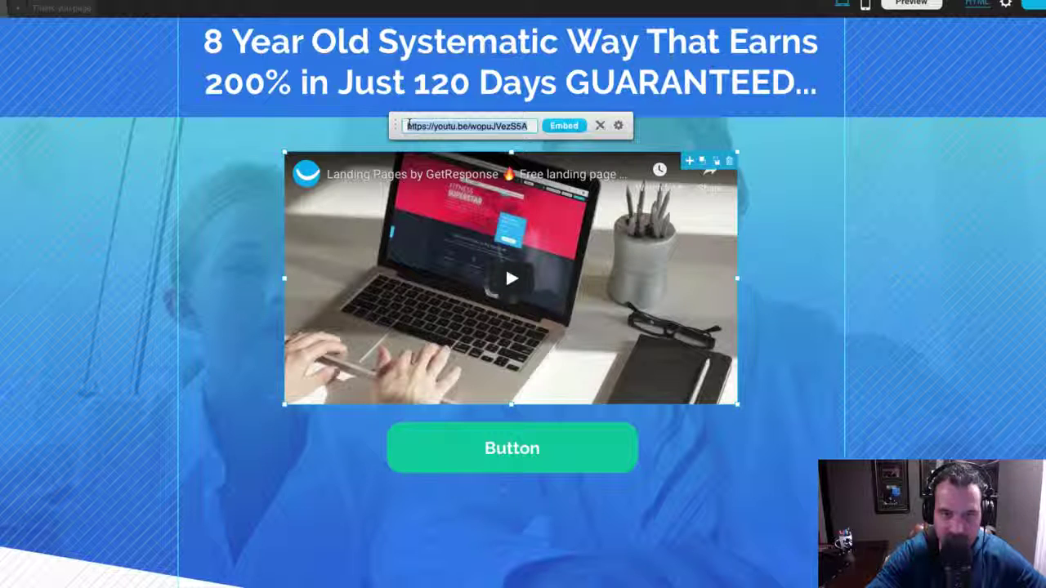
{"action": "key", "text": "ctrl+v"}
{"action": "scroll", "coordinate": [572, 114], "scroll_direction": "down", "scroll_amount": 1}
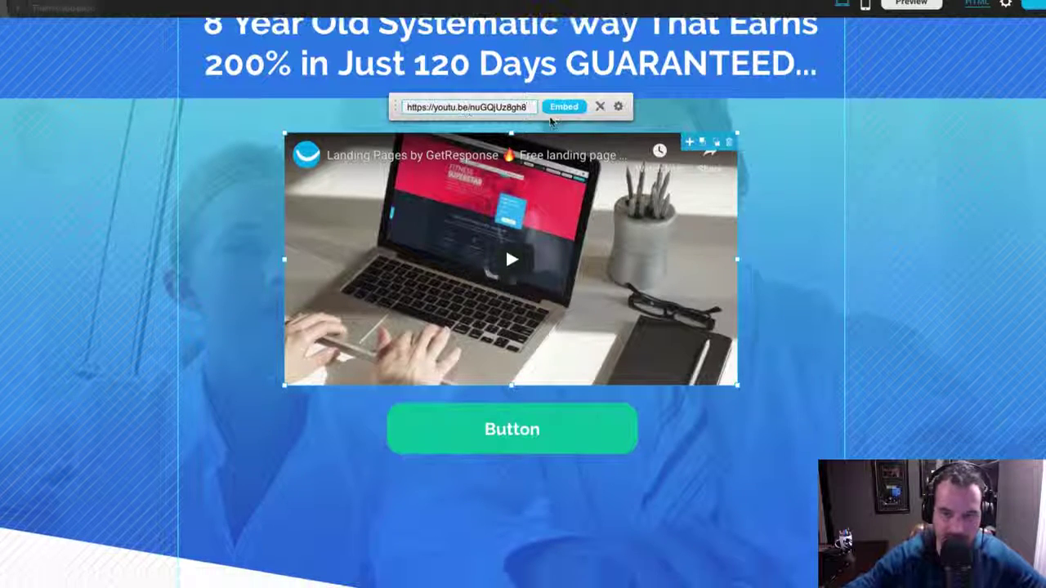
{"action": "left_click", "coordinate": [565, 110]}
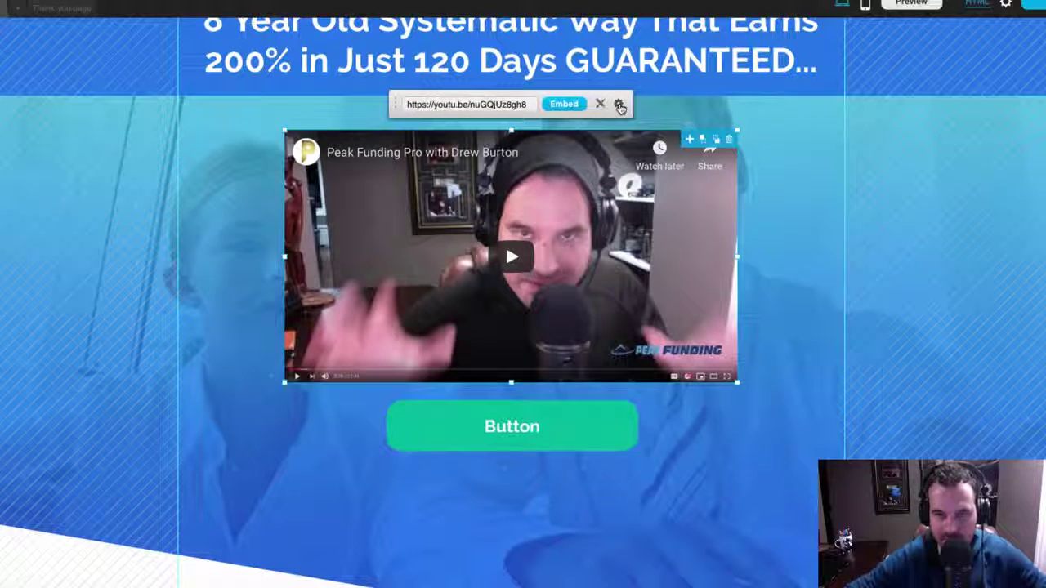
Enable autoplay for the embedded video and stop it from showing the title bar.
{"action": "left_click", "coordinate": [620, 105]}
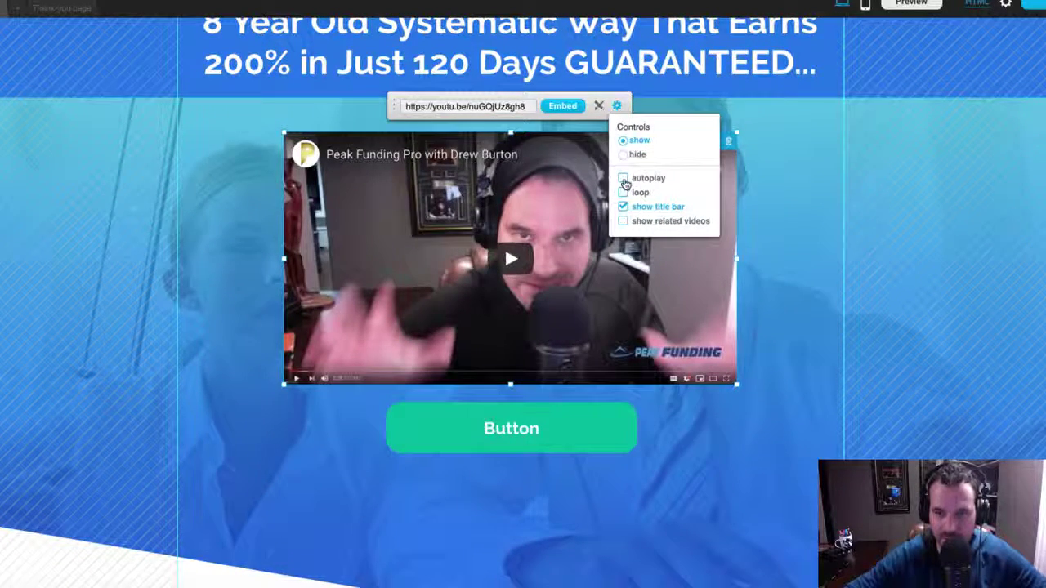
{"action": "left_click", "coordinate": [629, 179]}
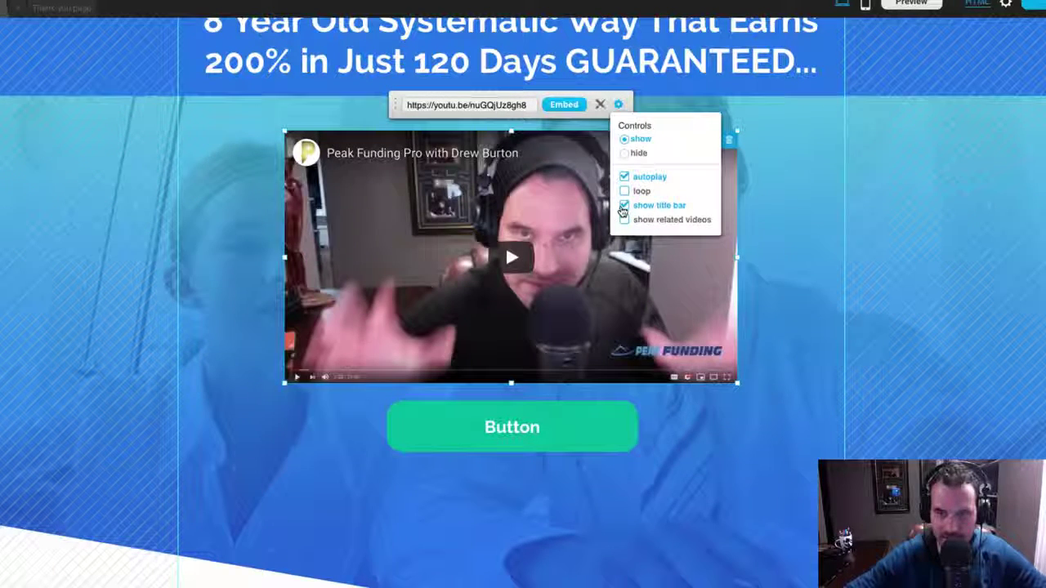
{"action": "left_click", "coordinate": [625, 205]}
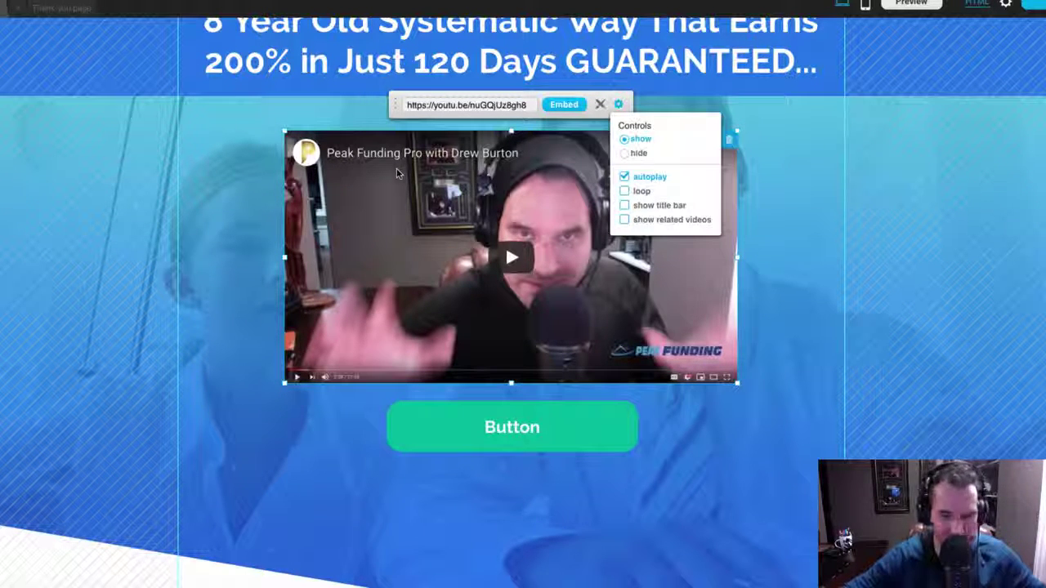
{"action": "left_click", "coordinate": [774, 380]}
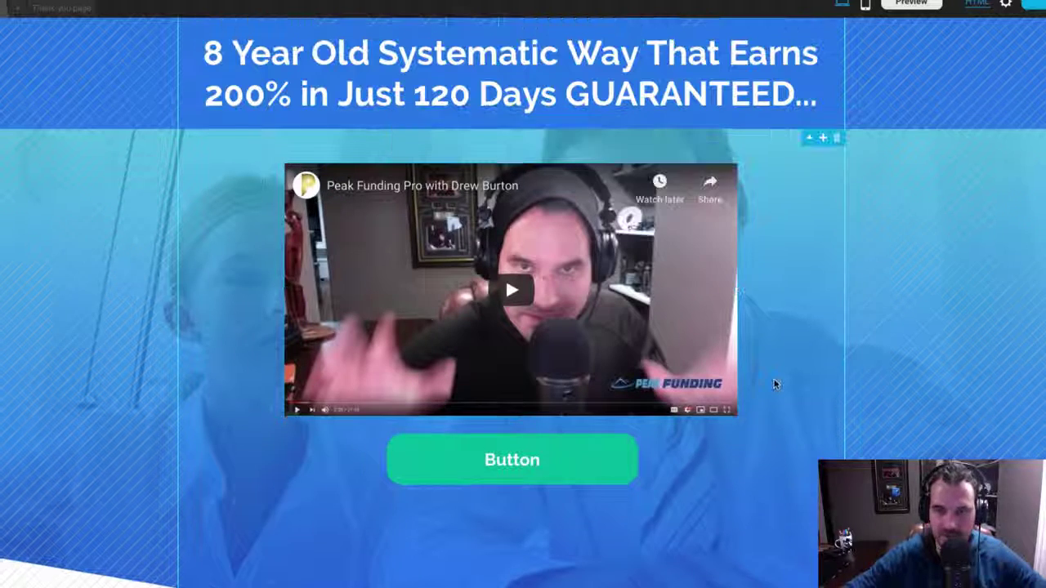
Replace the label of the button below the video with "Click Here for the Full Video!".
{"action": "scroll", "coordinate": [774, 380], "scroll_direction": "down", "scroll_amount": 2}
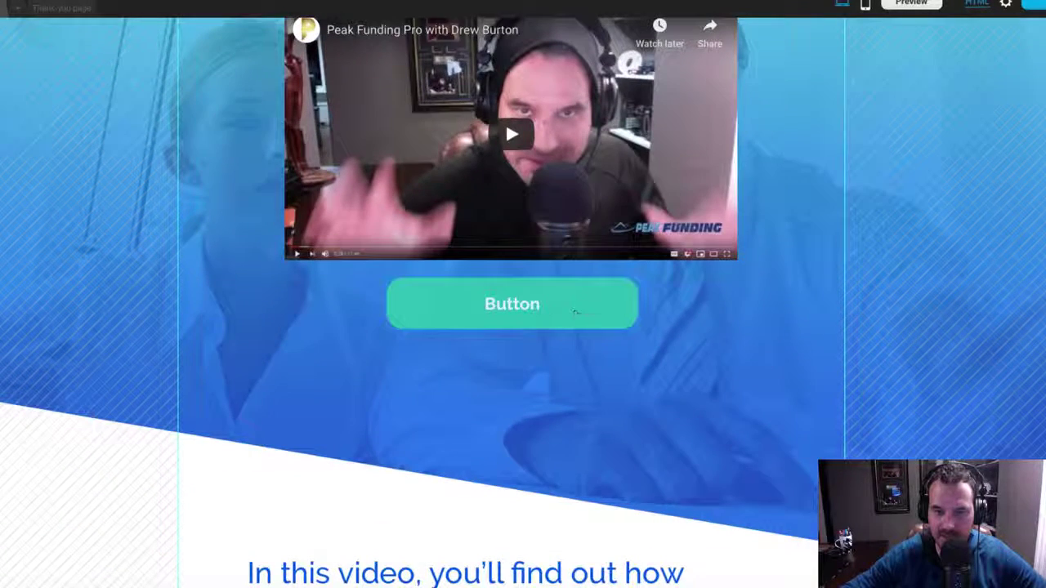
{"action": "left_click", "coordinate": [536, 309]}
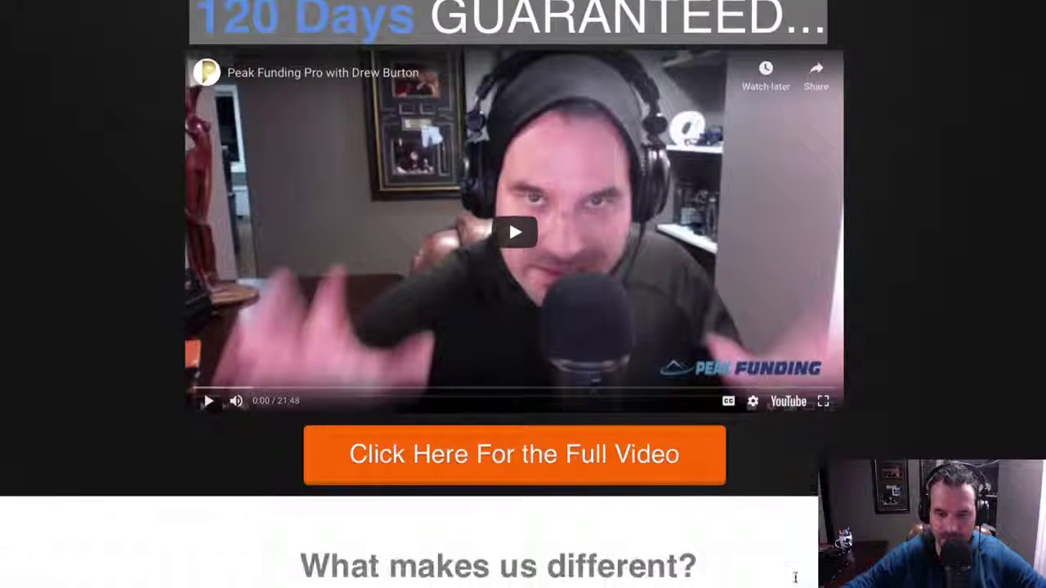
{"action": "scroll", "coordinate": [795, 577], "scroll_direction": "down", "scroll_amount": 1}
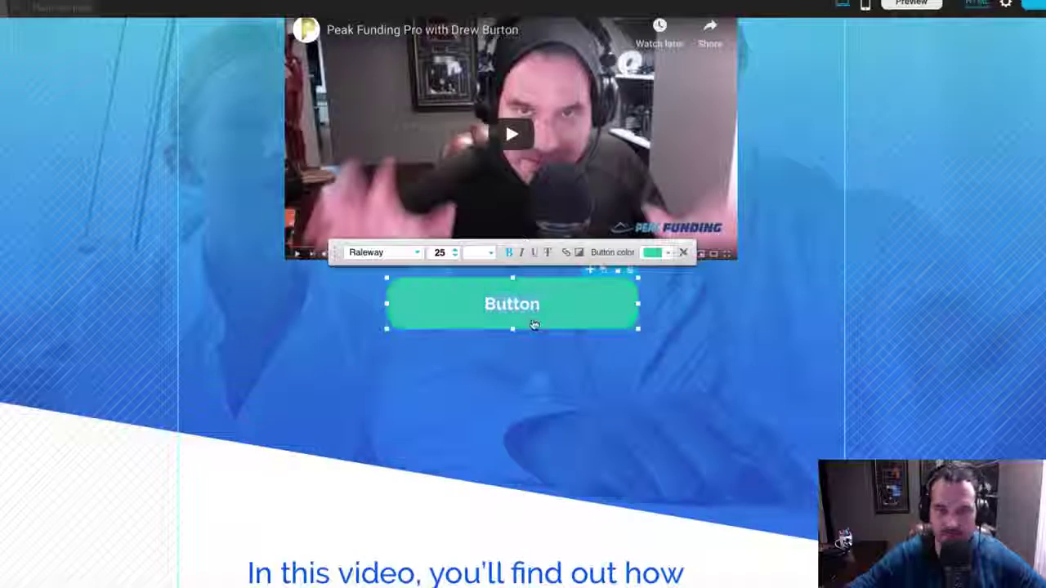
{"action": "left_click_drag", "start_coordinate": [542, 303], "coordinate": [479, 303]}
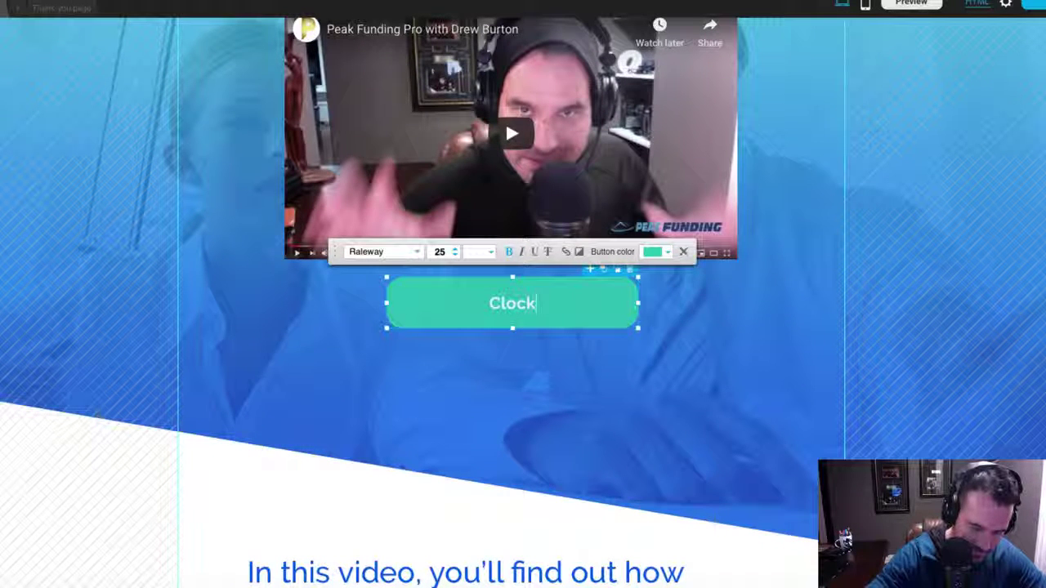
{"action": "type", "text": "Clock here for th"}
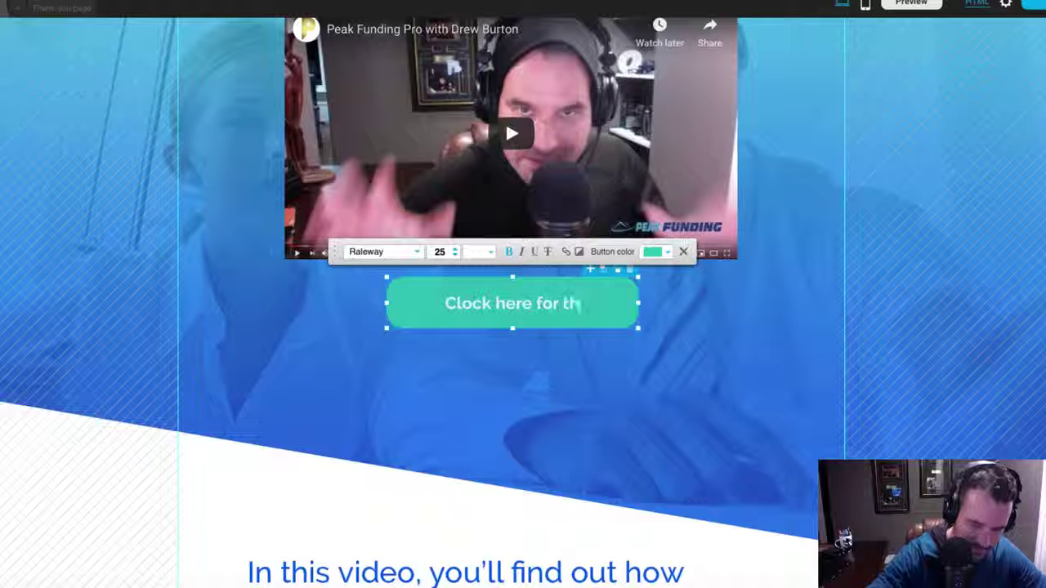
{"action": "type", "text": "e Full"}
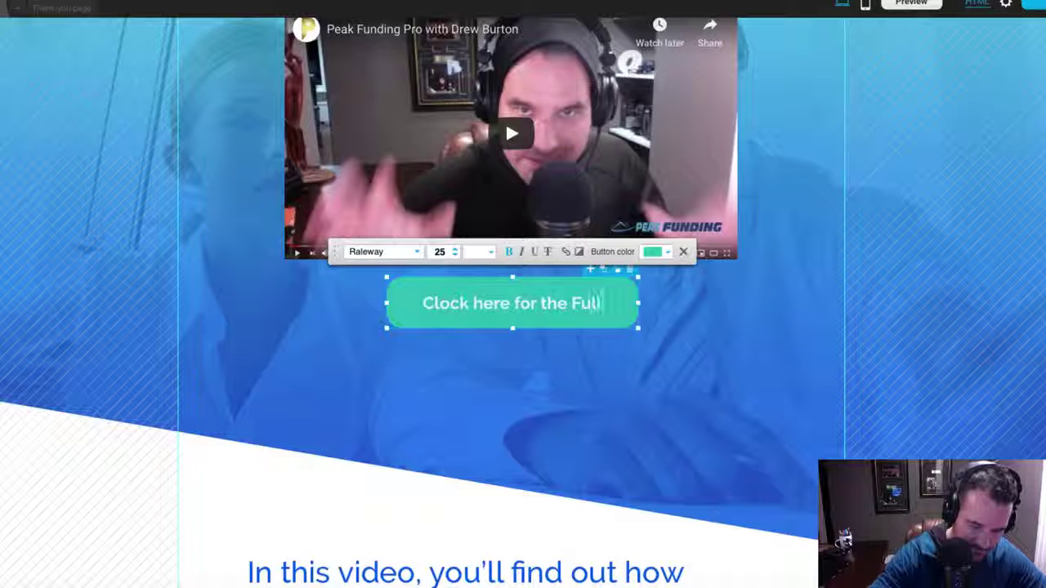
{"action": "type", "text": " Video!"}
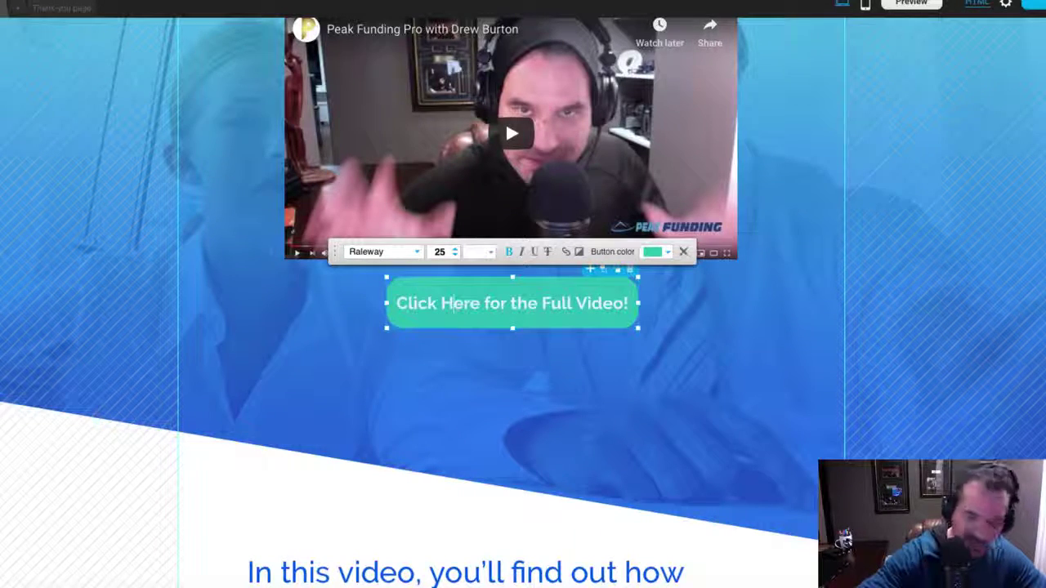
{"action": "left_click", "coordinate": [454, 308]}
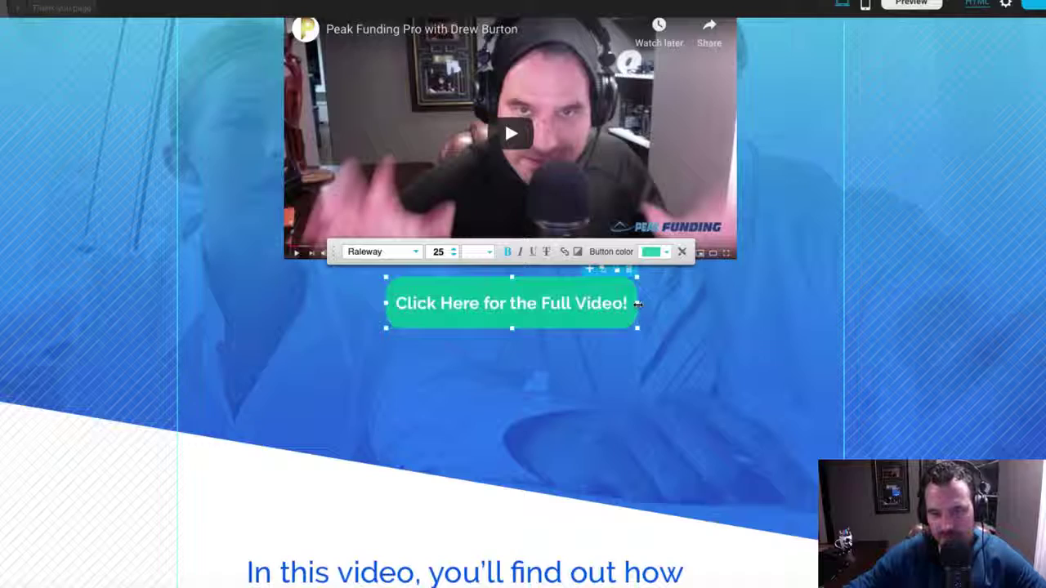
Widen the "Click Here for the Full Video!" button and center it beneath the video.
{"action": "left_click_drag", "start_coordinate": [638, 304], "coordinate": [729, 305]}
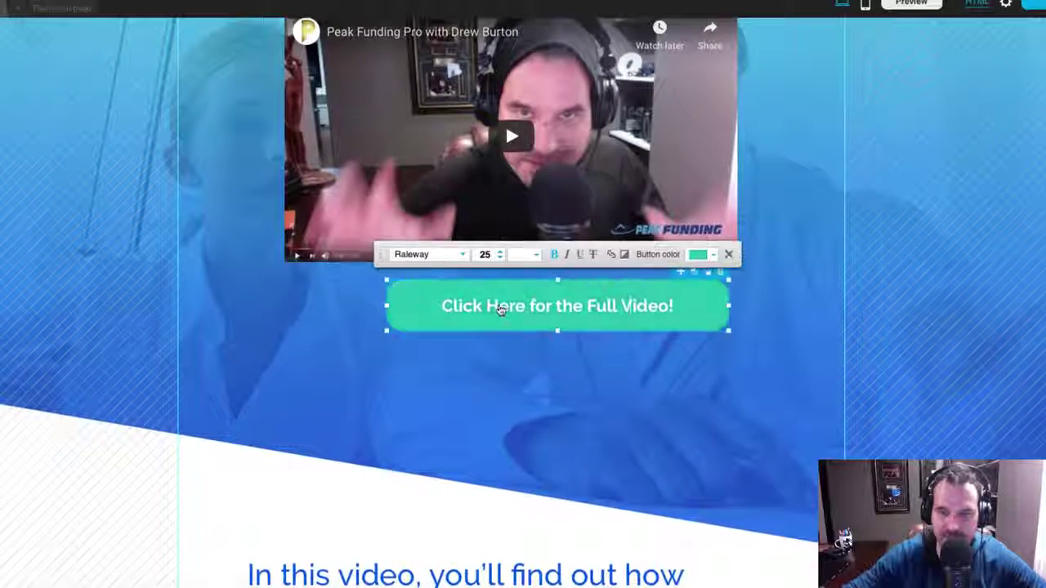
{"action": "double_click", "coordinate": [540, 304]}
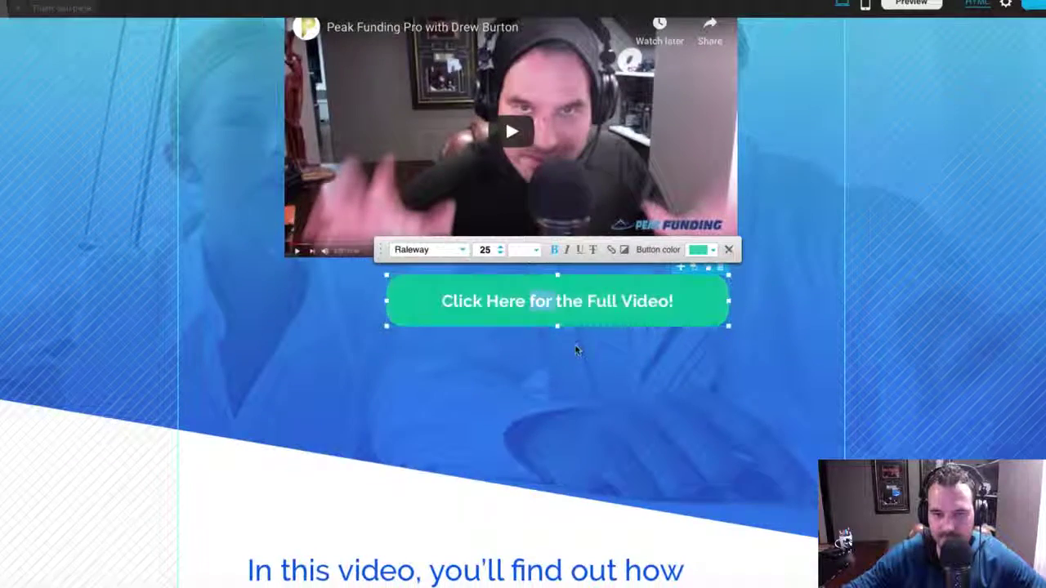
{"action": "left_click", "coordinate": [568, 339]}
{"action": "left_click_drag", "start_coordinate": [551, 303], "coordinate": [505, 294]}
{"action": "scroll", "coordinate": [697, 345], "scroll_direction": "up", "scroll_amount": 2}
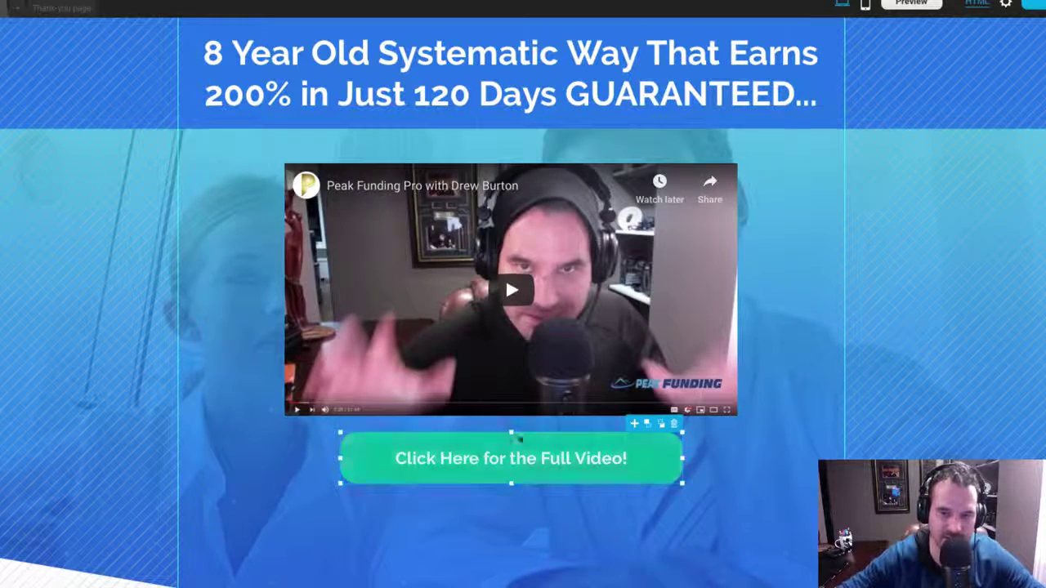
{"action": "left_click", "coordinate": [644, 470]}
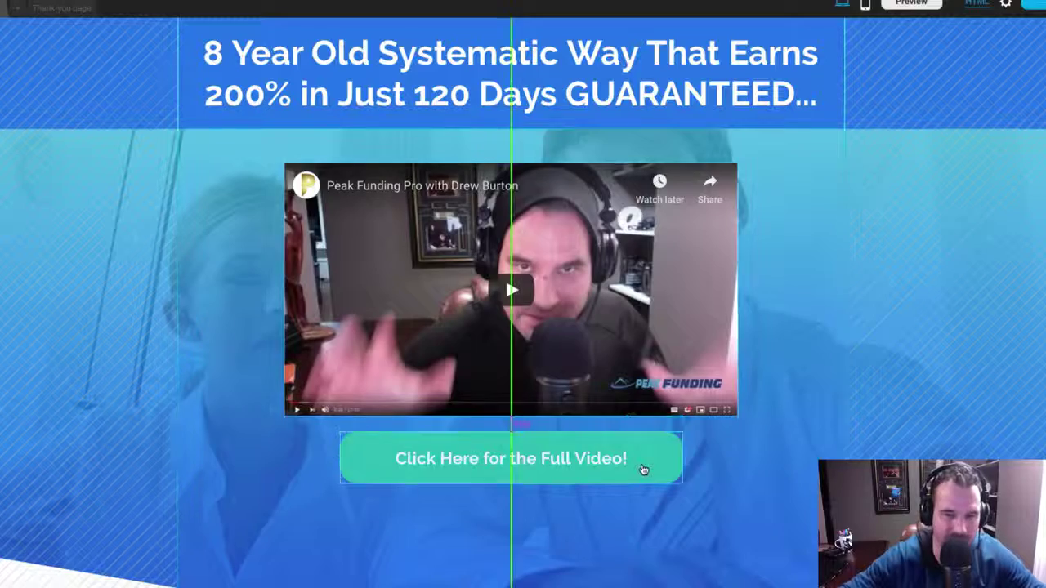
{"action": "left_click", "coordinate": [714, 464]}
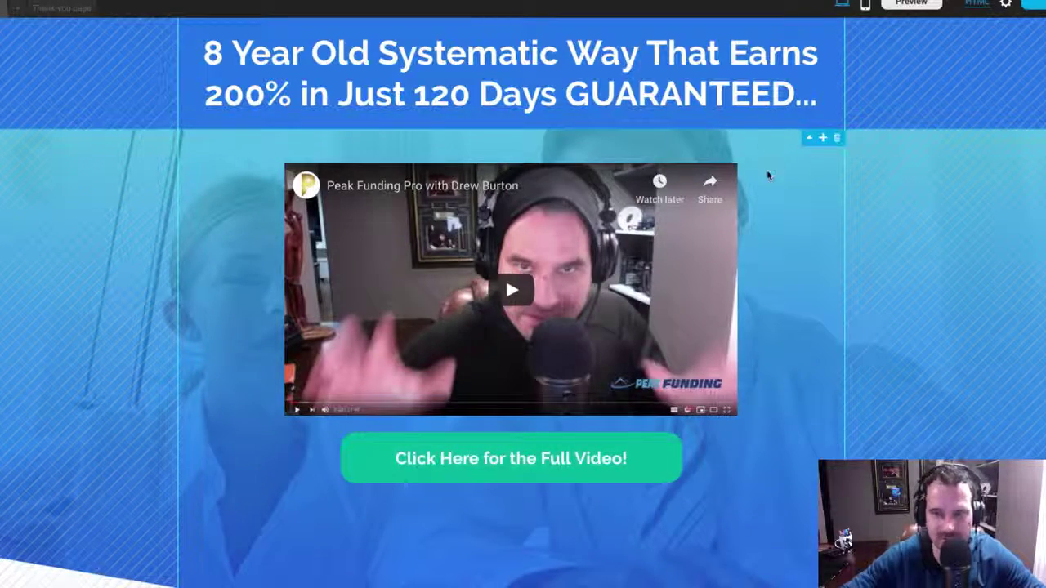
Review the edited landing page from the headline down to the text section below the button.
{"action": "scroll", "coordinate": [735, 499], "scroll_direction": "down", "scroll_amount": 5}
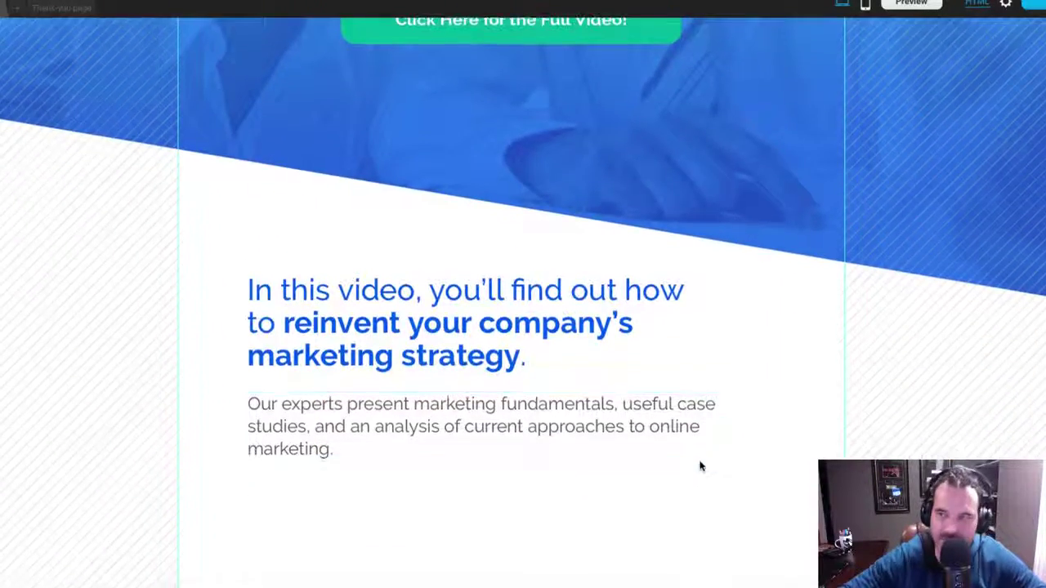
{"action": "scroll", "coordinate": [700, 465], "scroll_direction": "up", "scroll_amount": 1}
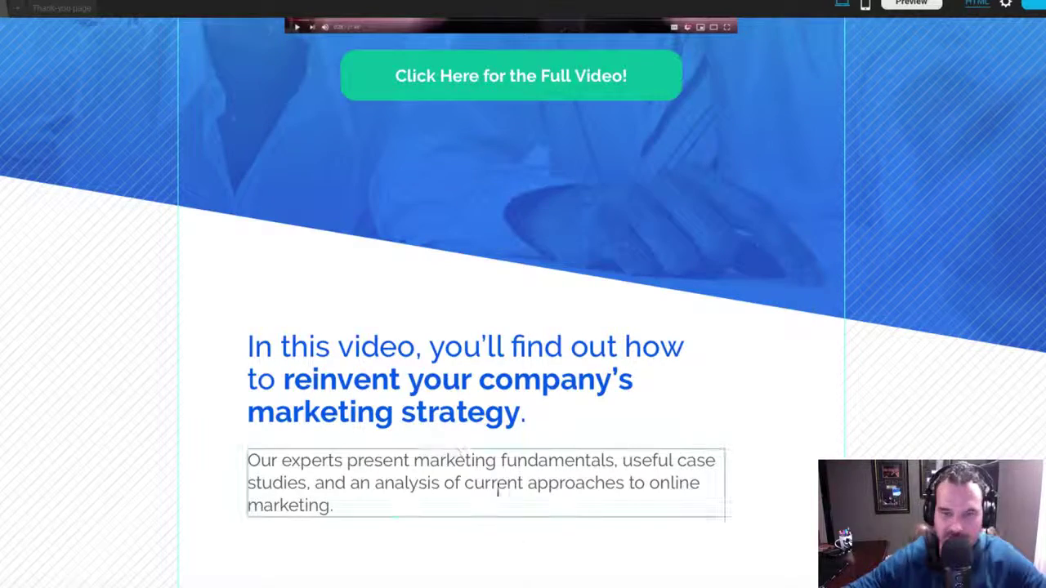
{"action": "scroll", "coordinate": [538, 273], "scroll_direction": "up", "scroll_amount": 3}
{"action": "scroll", "coordinate": [537, 273], "scroll_direction": "up", "scroll_amount": 2}
{"action": "scroll", "coordinate": [538, 269], "scroll_direction": "down", "scroll_amount": 6}
{"action": "scroll", "coordinate": [538, 270], "scroll_direction": "down", "scroll_amount": 1}
{"action": "scroll", "coordinate": [508, 249], "scroll_direction": "up", "scroll_amount": 5}
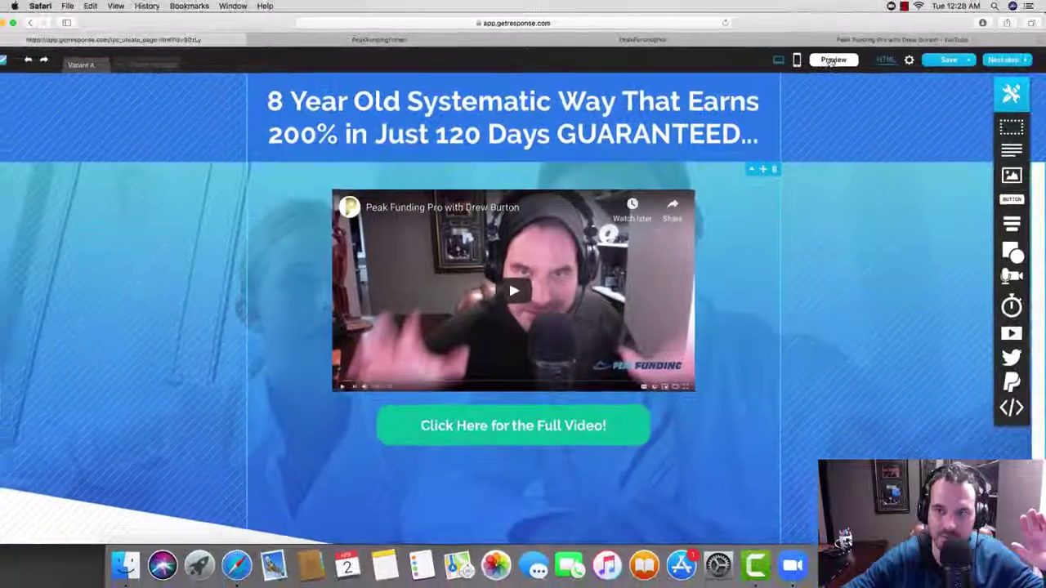
Preview the landing page, check its headline, video, button and lower text section, and close the preview.
{"action": "left_click", "coordinate": [911, 3]}
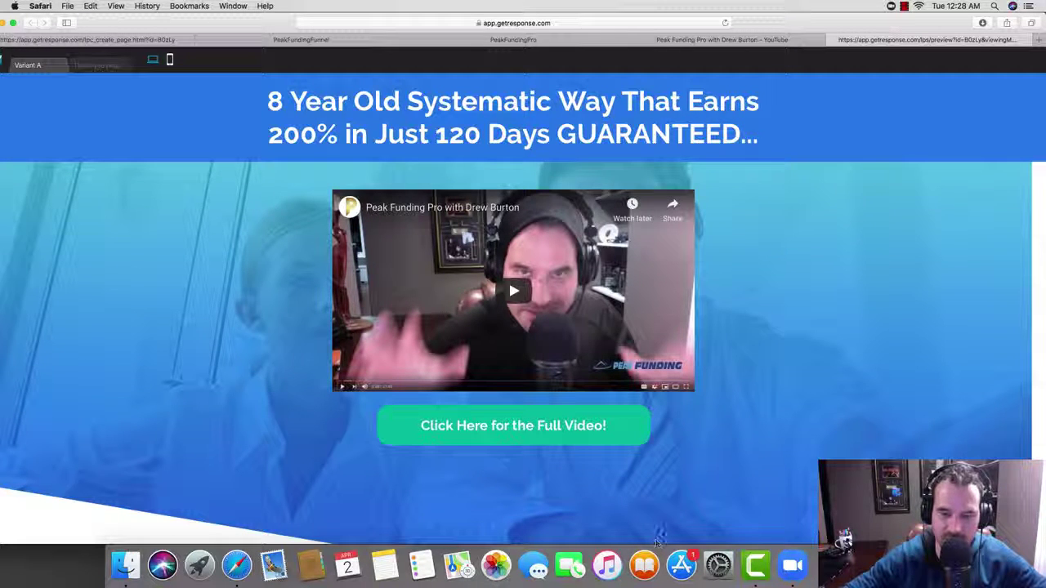
{"action": "scroll", "coordinate": [666, 535], "scroll_direction": "down", "scroll_amount": 3}
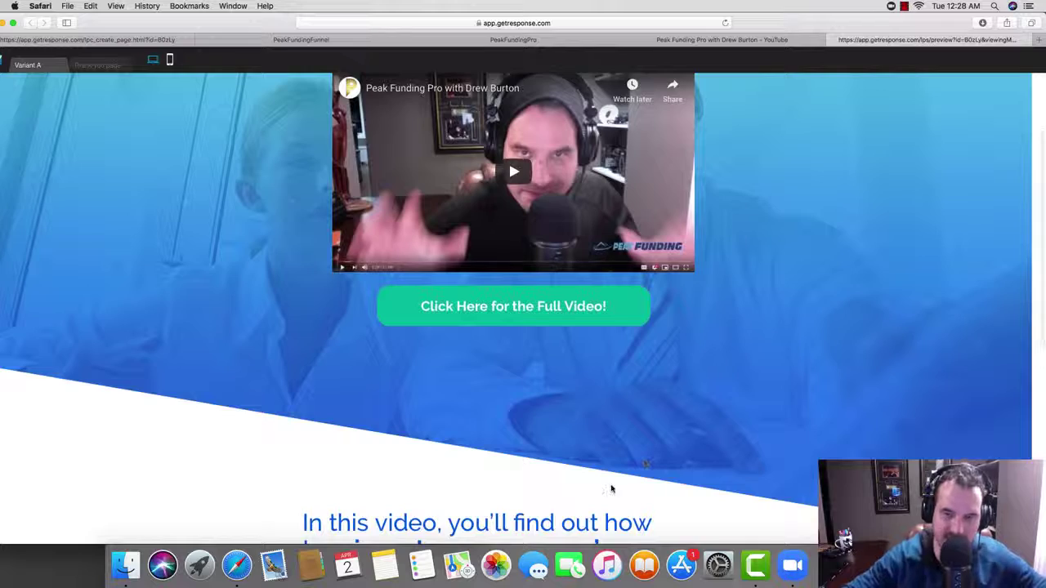
{"action": "scroll", "coordinate": [611, 487], "scroll_direction": "down", "scroll_amount": 5}
{"action": "scroll", "coordinate": [612, 485], "scroll_direction": "up", "scroll_amount": 5}
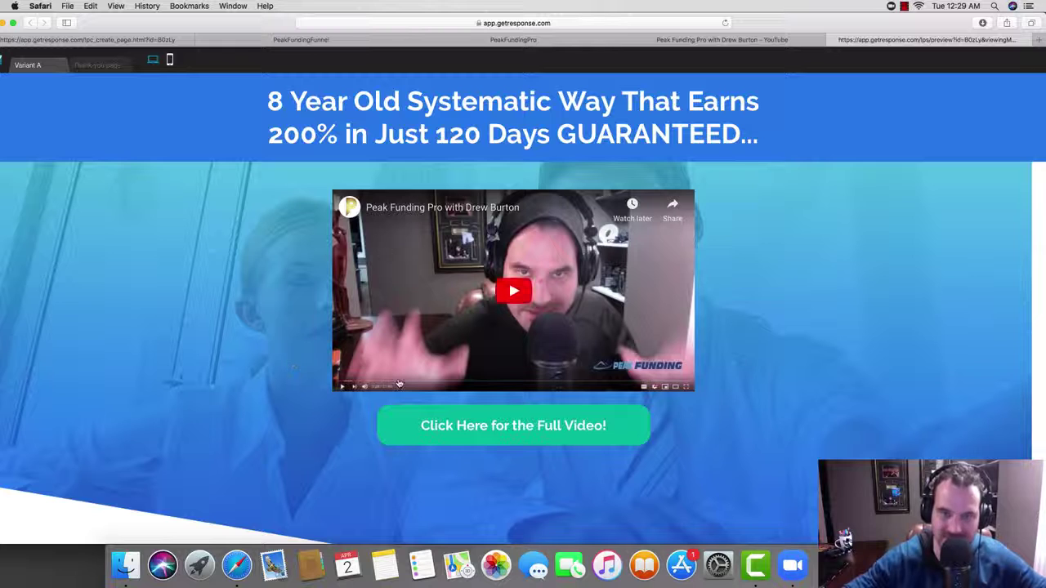
{"action": "scroll", "coordinate": [720, 436], "scroll_direction": "down", "scroll_amount": 10}
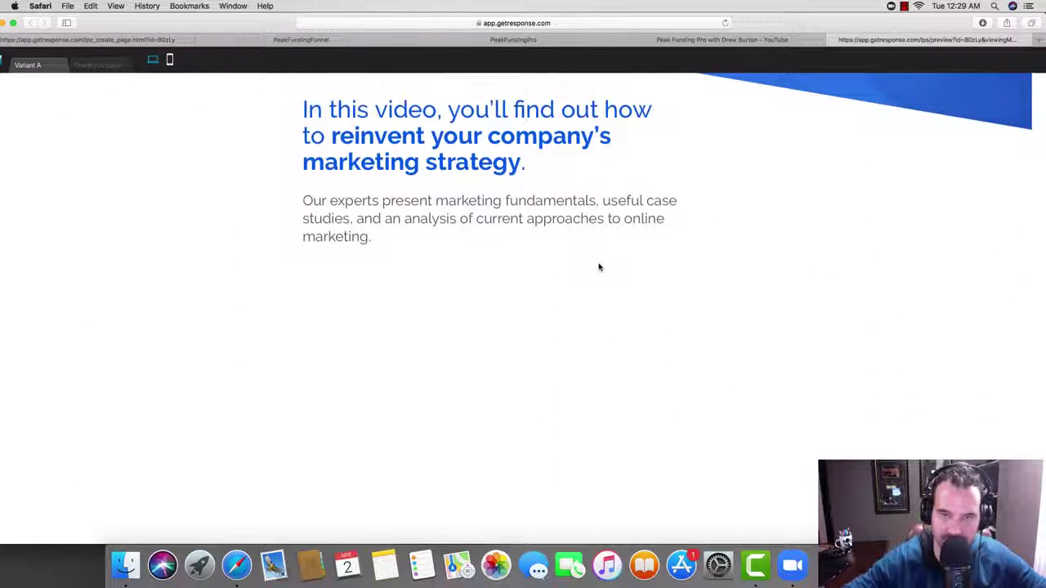
{"action": "scroll", "coordinate": [599, 267], "scroll_direction": "up", "scroll_amount": 10}
{"action": "scroll", "coordinate": [670, 420], "scroll_direction": "down", "scroll_amount": 10}
{"action": "scroll", "coordinate": [669, 421], "scroll_direction": "up", "scroll_amount": 10}
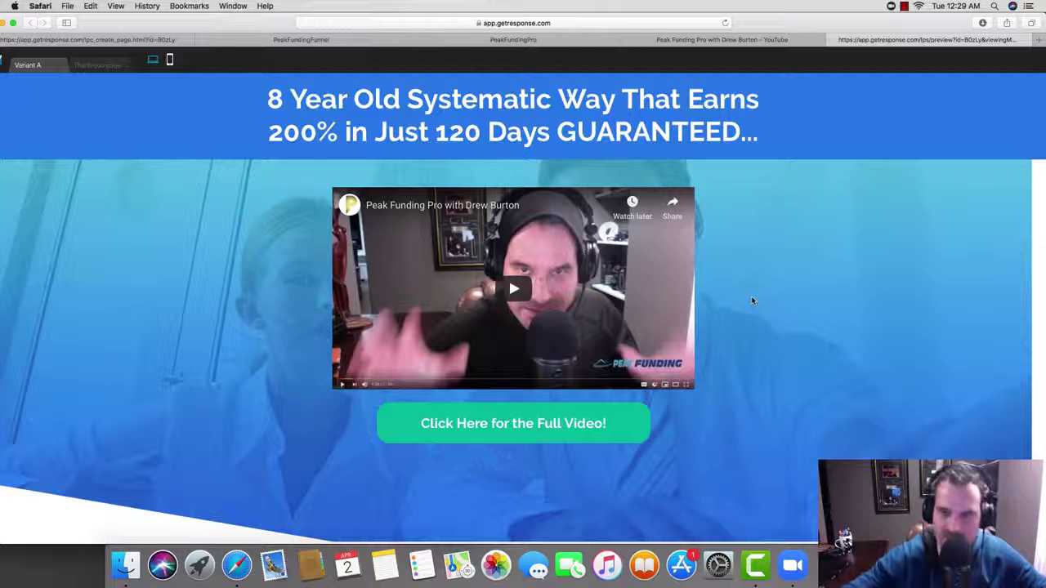
{"action": "scroll", "coordinate": [756, 350], "scroll_direction": "down", "scroll_amount": 10}
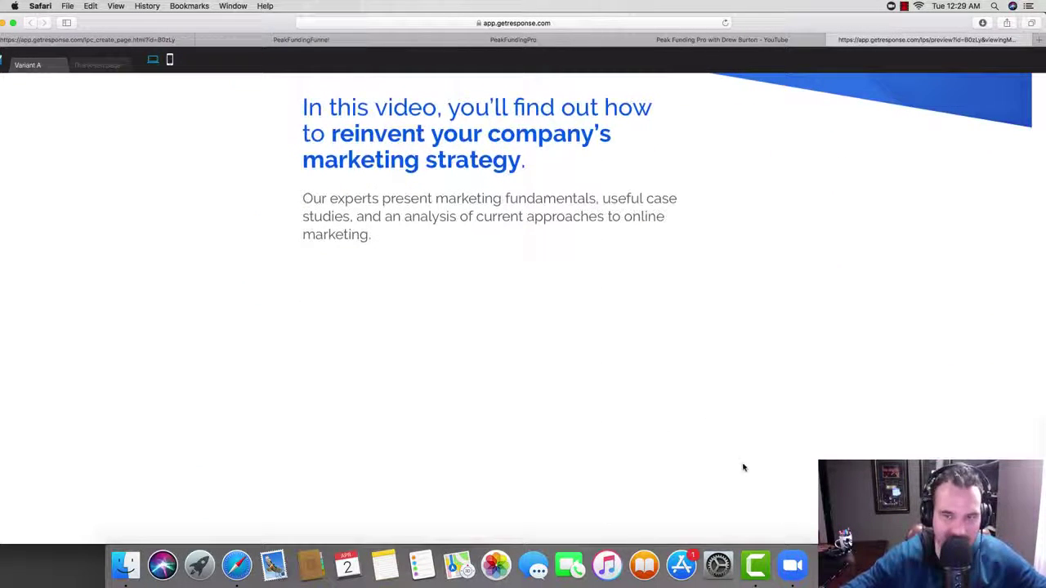
{"action": "scroll", "coordinate": [528, 332], "scroll_direction": "up", "scroll_amount": 10}
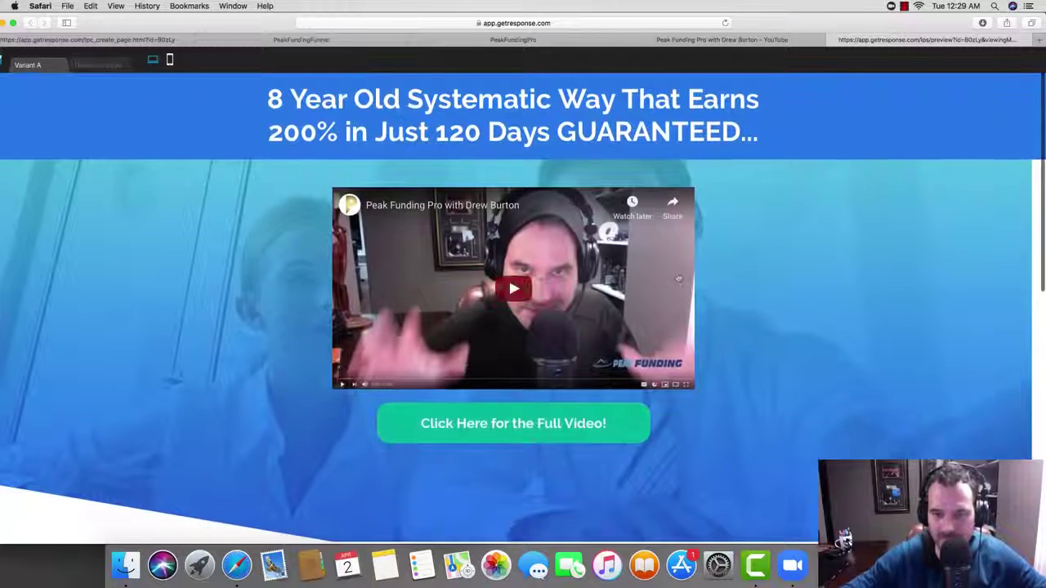
{"action": "key", "text": "super+w"}
Copy the heading "What makes us different?" from the PeakFundingPro page.
{"action": "scroll", "coordinate": [572, 277], "scroll_direction": "down", "scroll_amount": 2}
{"action": "scroll", "coordinate": [589, 306], "scroll_direction": "down", "scroll_amount": 5}
{"action": "scroll", "coordinate": [588, 306], "scroll_direction": "up", "scroll_amount": 1}
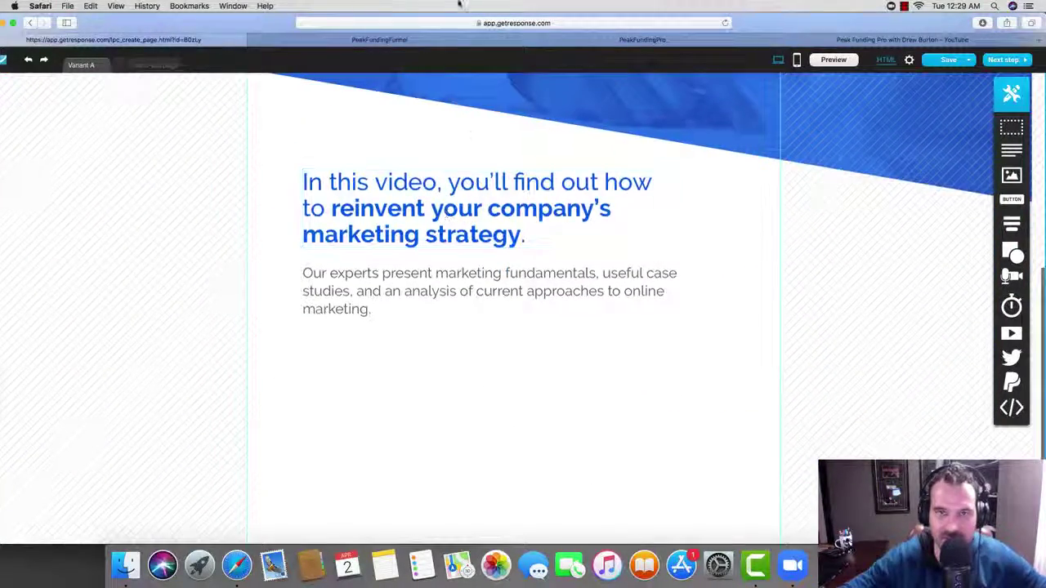
{"action": "scroll", "coordinate": [399, 54], "scroll_direction": "down", "scroll_amount": 1}
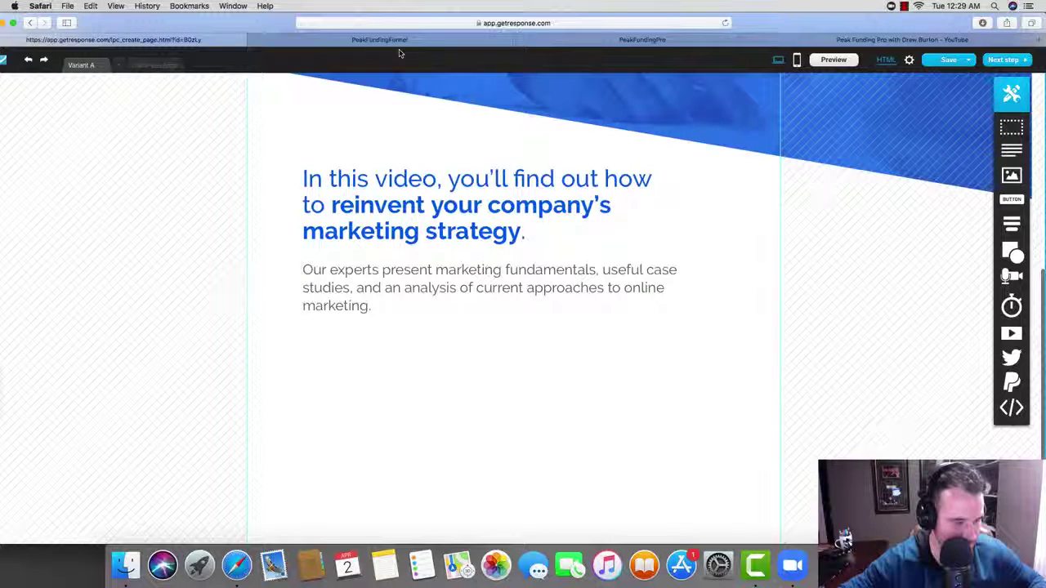
{"action": "scroll", "coordinate": [408, 50], "scroll_direction": "down", "scroll_amount": 1}
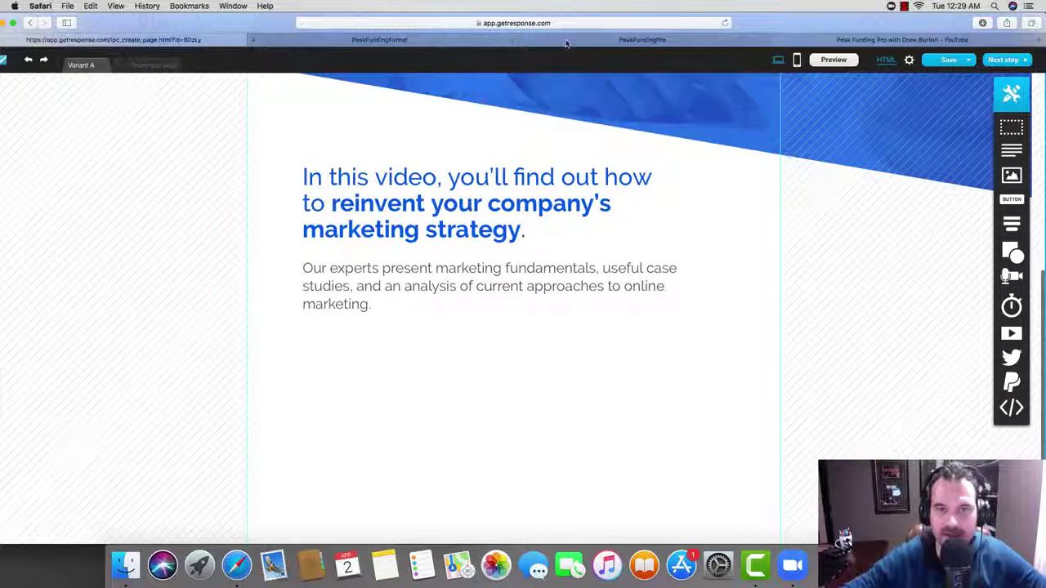
{"action": "left_click", "coordinate": [599, 43]}
{"action": "scroll", "coordinate": [523, 220], "scroll_direction": "down", "scroll_amount": 5}
{"action": "left_click_drag", "start_coordinate": [523, 205], "coordinate": [662, 203]}
{"action": "key", "text": "super+c"}
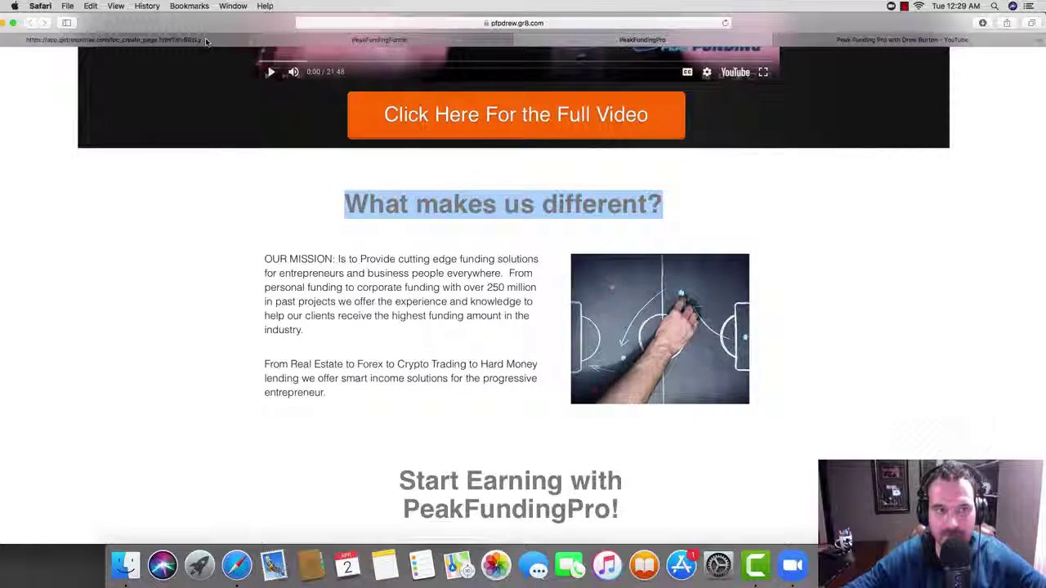
Replace the landing page's lower blue heading with "What makes us different?" and move the paragraph up directly beneath it.
{"action": "left_click", "coordinate": [123, 39]}
{"action": "double_click", "coordinate": [515, 231]}
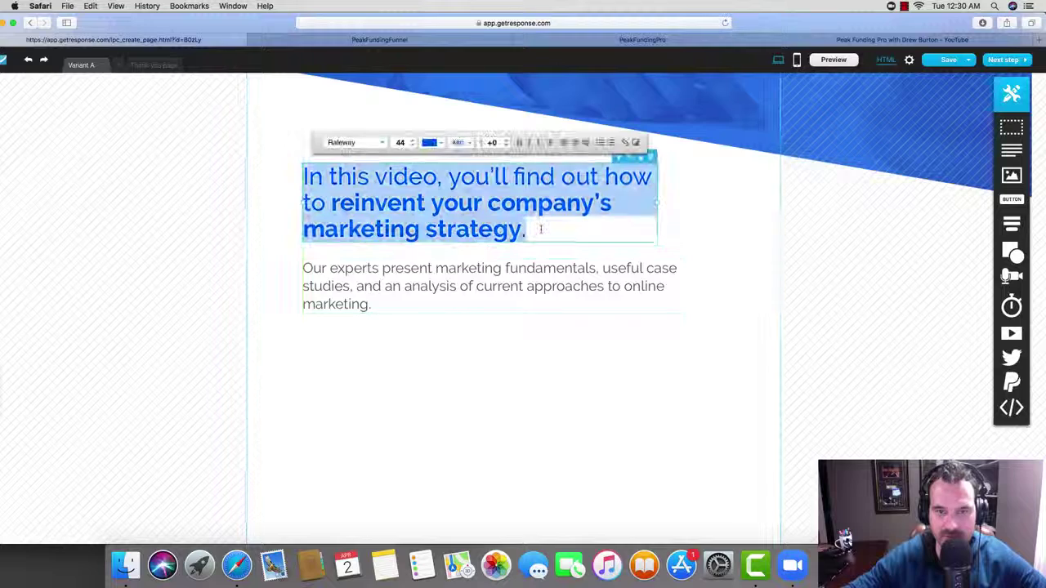
{"action": "key", "text": "super+v"}
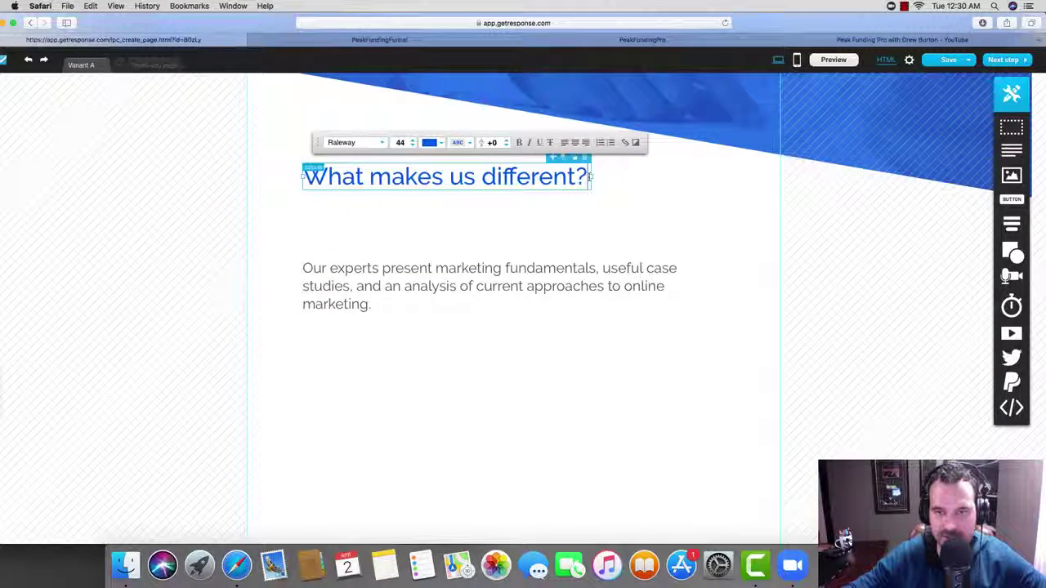
{"action": "left_click", "coordinate": [617, 206]}
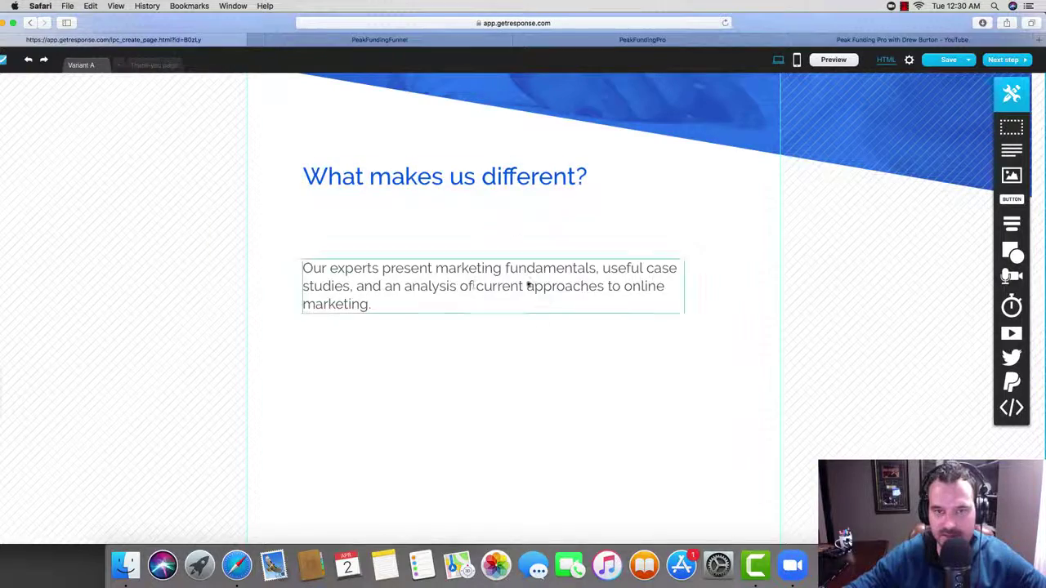
{"action": "left_click_drag", "start_coordinate": [464, 281], "coordinate": [465, 229]}
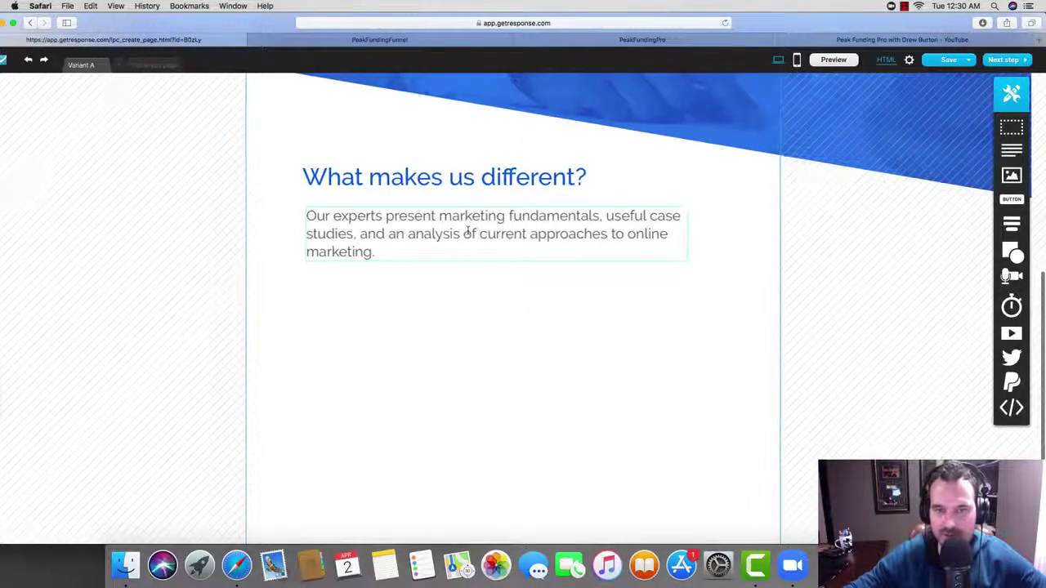
Copy the "OUR MISSION" paragraph under "What makes us different?" from the PeakFundingPro page.
{"action": "scroll", "coordinate": [564, 270], "scroll_direction": "up", "scroll_amount": 10}
{"action": "scroll", "coordinate": [518, 378], "scroll_direction": "down", "scroll_amount": 10}
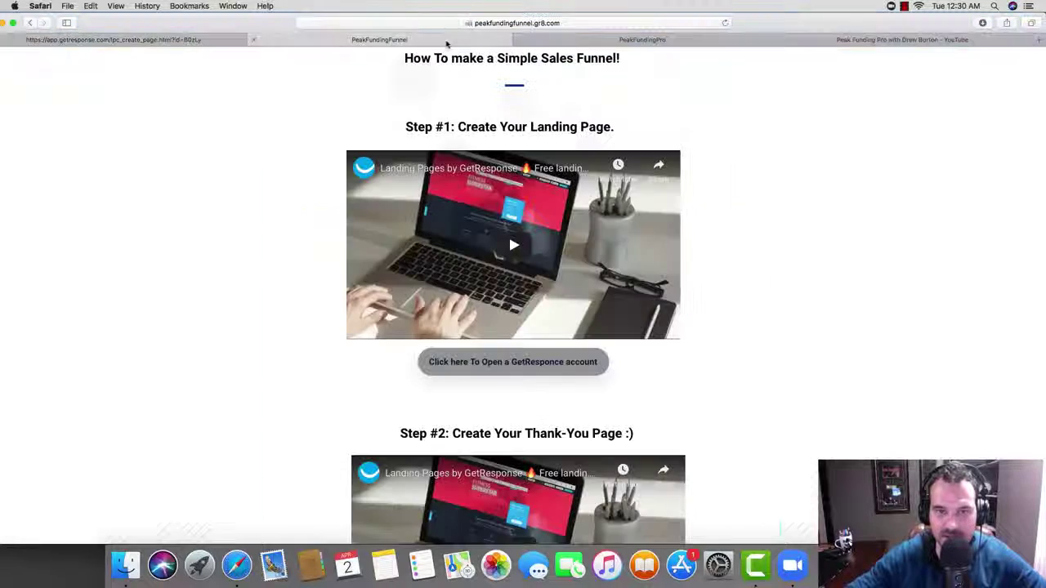
{"action": "left_click", "coordinate": [451, 40]}
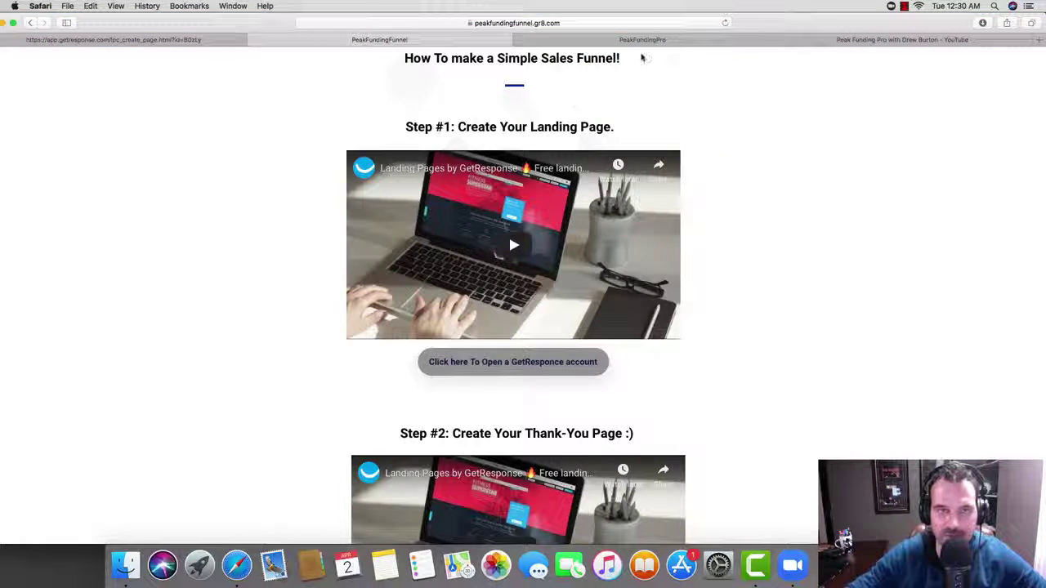
{"action": "left_click", "coordinate": [671, 39]}
{"action": "scroll", "coordinate": [530, 317], "scroll_direction": "down", "scroll_amount": 1}
{"action": "scroll", "coordinate": [530, 317], "scroll_direction": "down", "scroll_amount": 1}
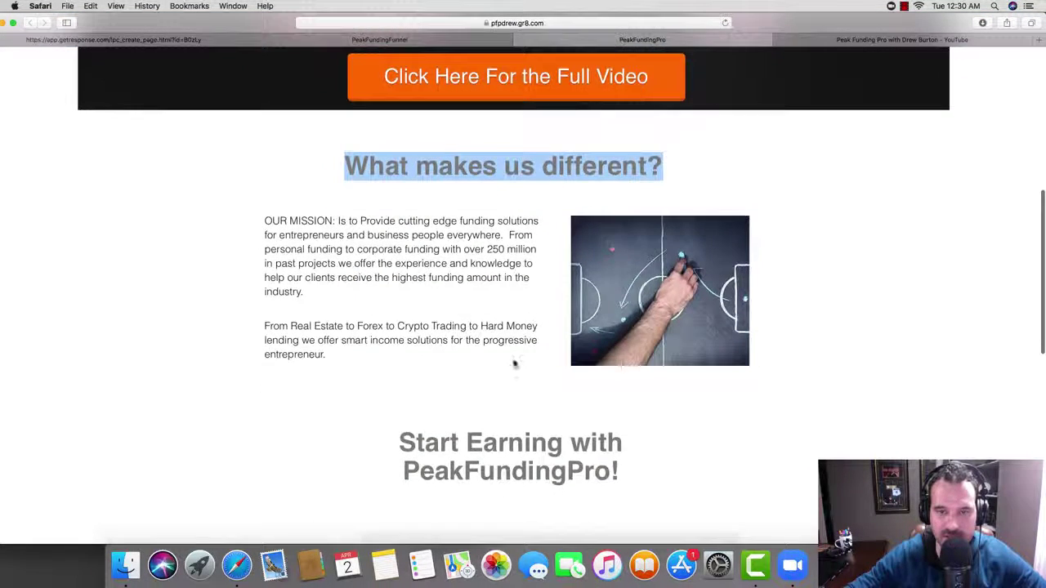
{"action": "left_click_drag", "start_coordinate": [333, 360], "coordinate": [262, 216]}
{"action": "key", "text": "super+c"}
{"action": "scroll", "coordinate": [262, 216], "scroll_direction": "down", "scroll_amount": 1}
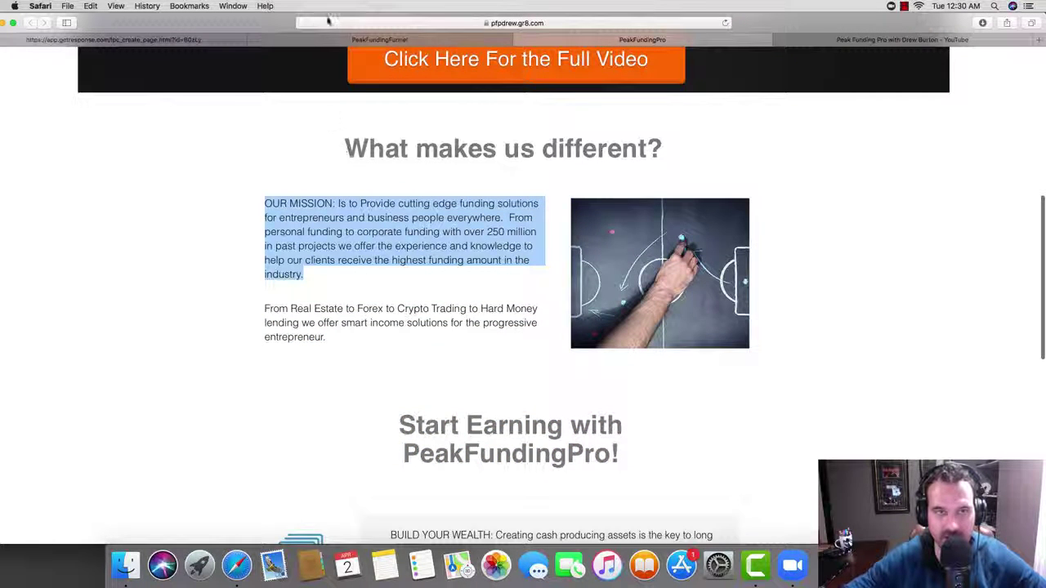
Replace the landing page paragraph under "What makes us different?" with the copied "OUR MISSION" text.
{"action": "left_click", "coordinate": [227, 41]}
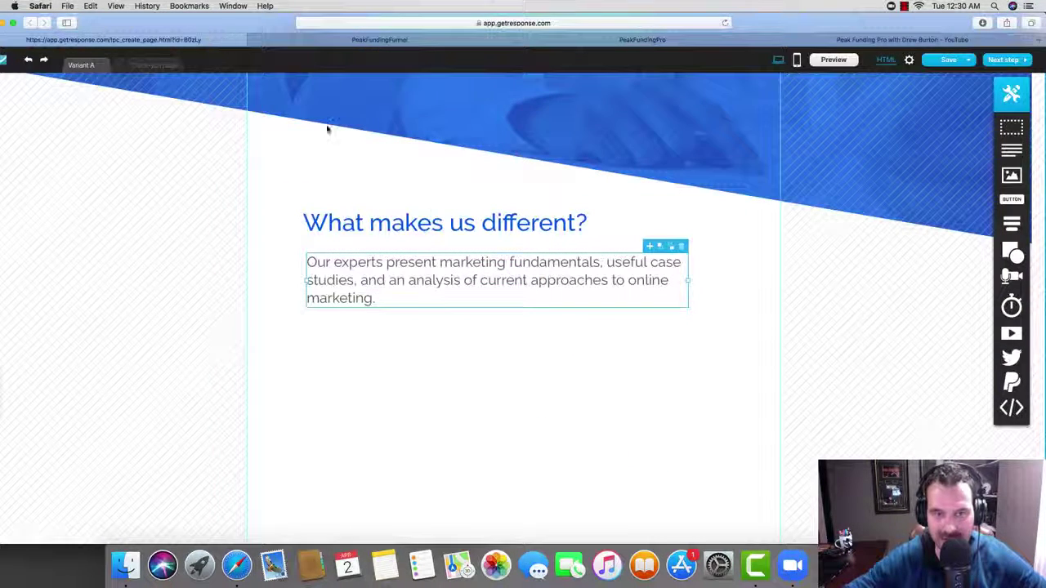
{"action": "triple_click", "coordinate": [382, 298]}
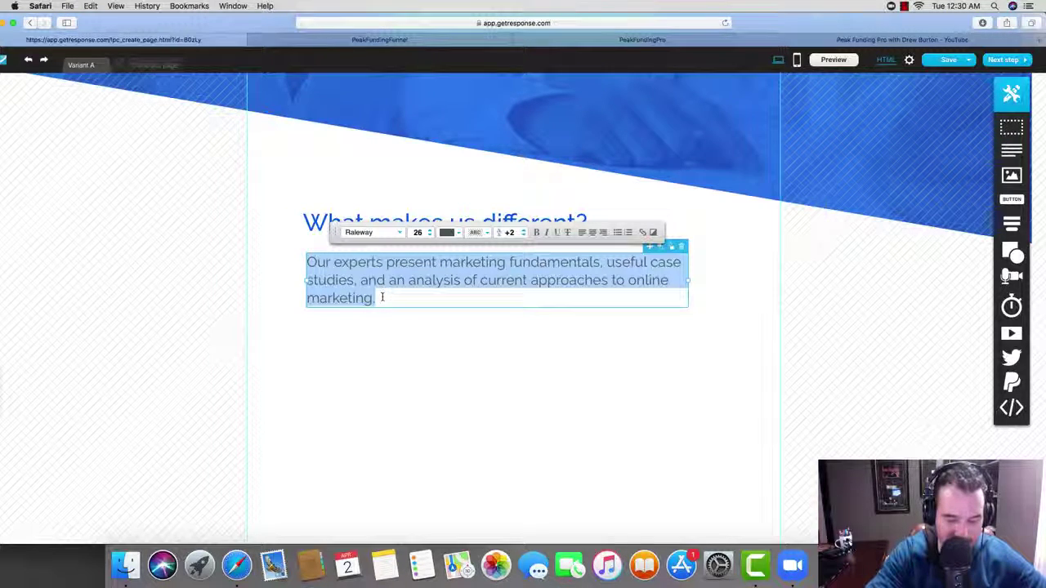
{"action": "key", "text": "super+v"}
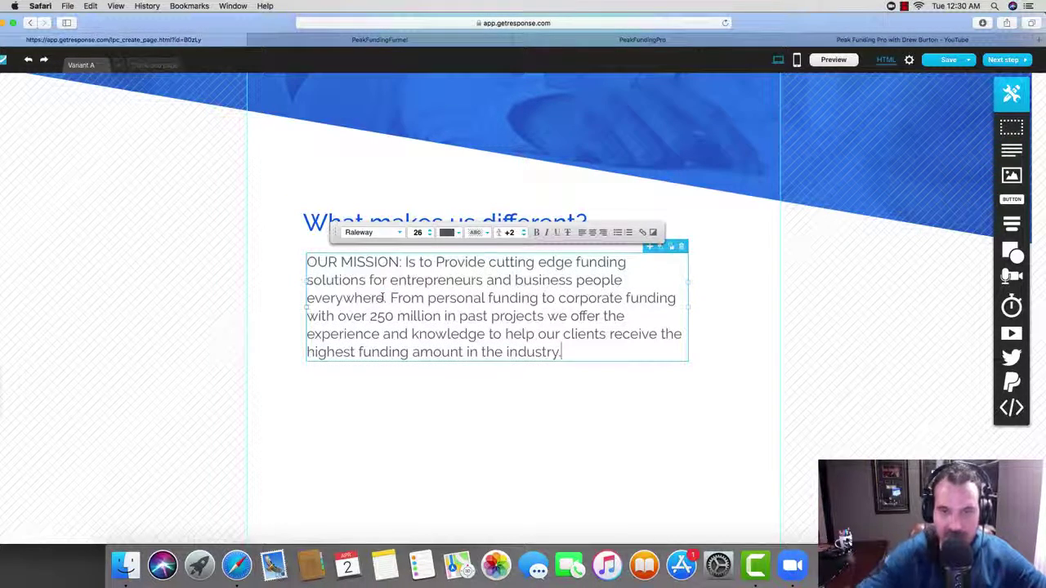
{"action": "scroll", "coordinate": [604, 417], "scroll_direction": "up", "scroll_amount": 1}
{"action": "scroll", "coordinate": [619, 417], "scroll_direction": "up", "scroll_amount": 5}
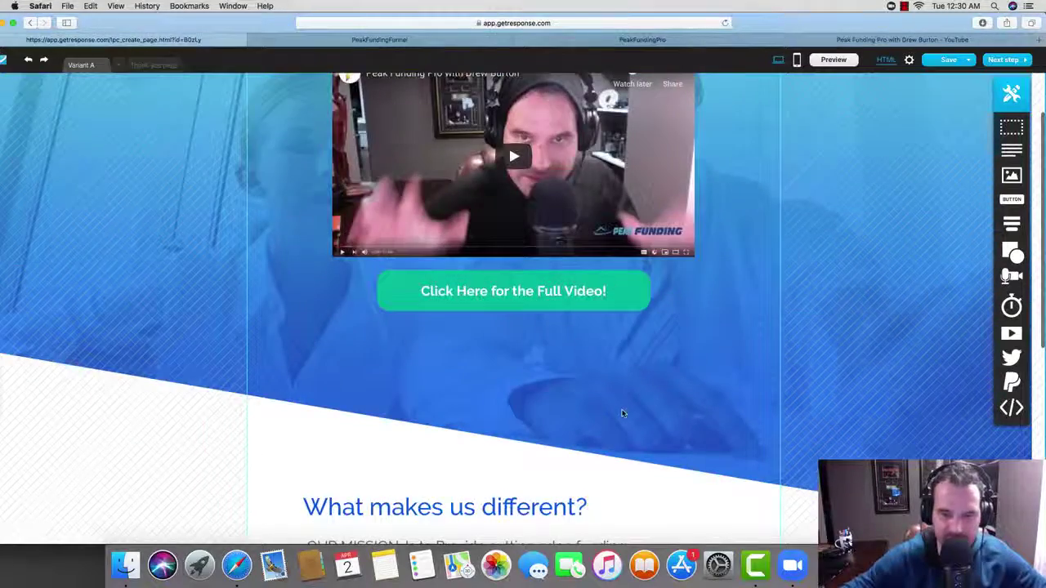
{"action": "scroll", "coordinate": [588, 434], "scroll_direction": "down", "scroll_amount": 3}
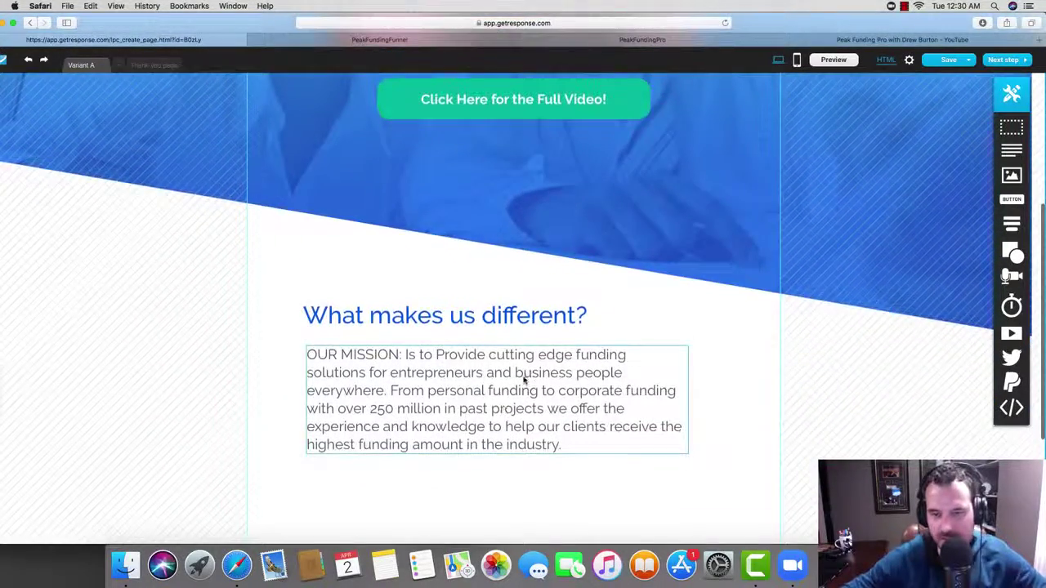
{"action": "scroll", "coordinate": [523, 380], "scroll_direction": "down", "scroll_amount": 3}
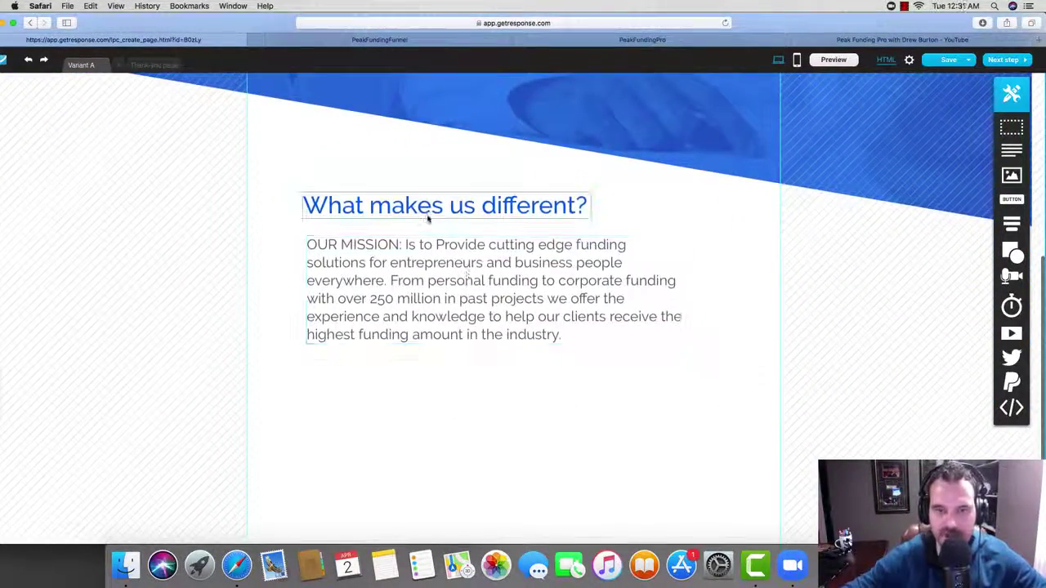
Copy the heading "Start Earning with PeakFundingPro!" from the PeakFundingPro page and return to the landing page editor.
{"action": "left_click", "coordinate": [380, 39]}
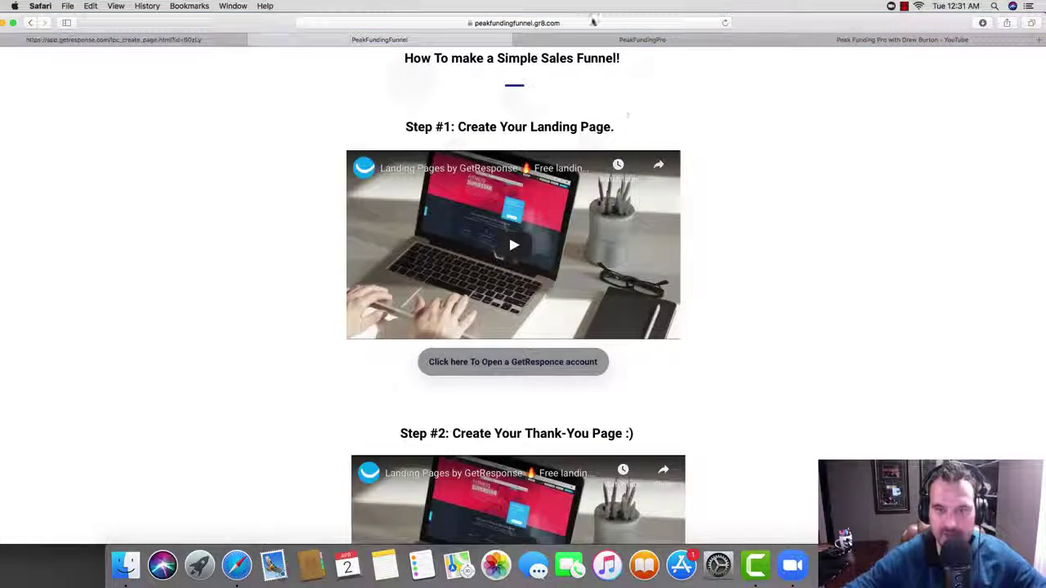
{"action": "left_click", "coordinate": [662, 39]}
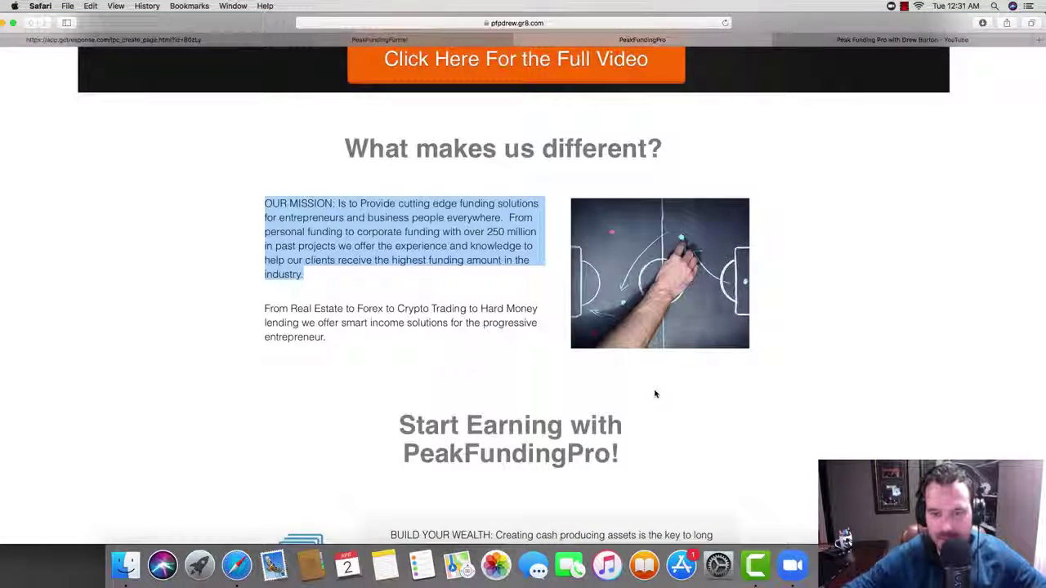
{"action": "scroll", "coordinate": [655, 394], "scroll_direction": "down", "scroll_amount": 3}
{"action": "left_click", "coordinate": [538, 335]}
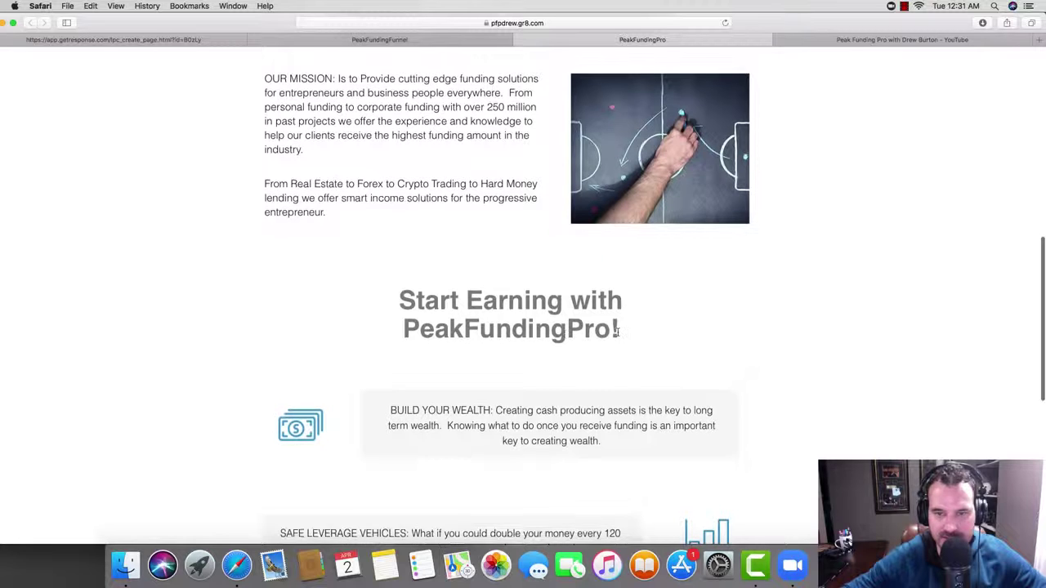
{"action": "left_click_drag", "start_coordinate": [641, 334], "coordinate": [436, 301]}
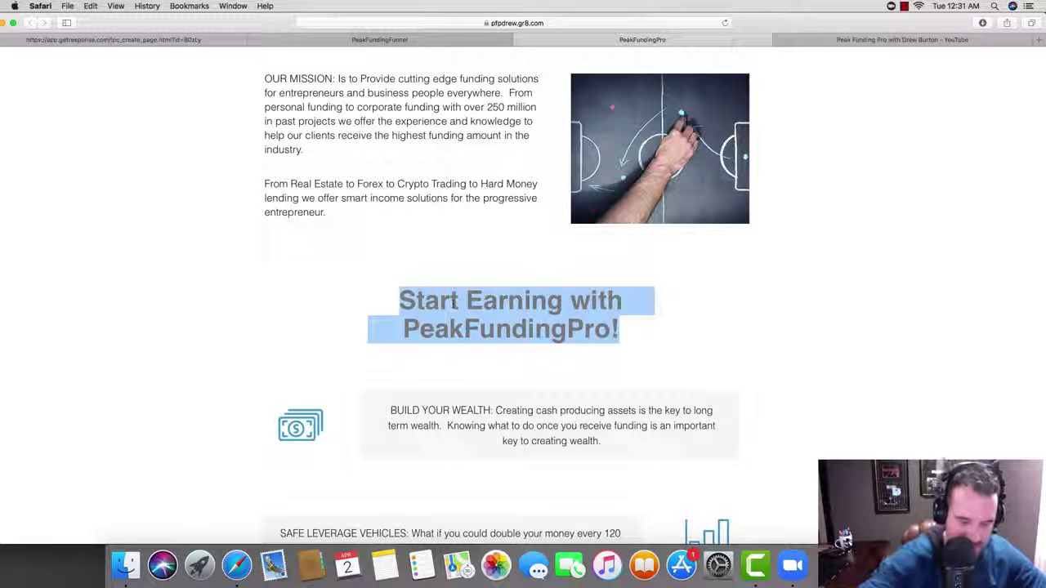
{"action": "key", "text": "super+c"}
{"action": "key", "text": "super+1"}
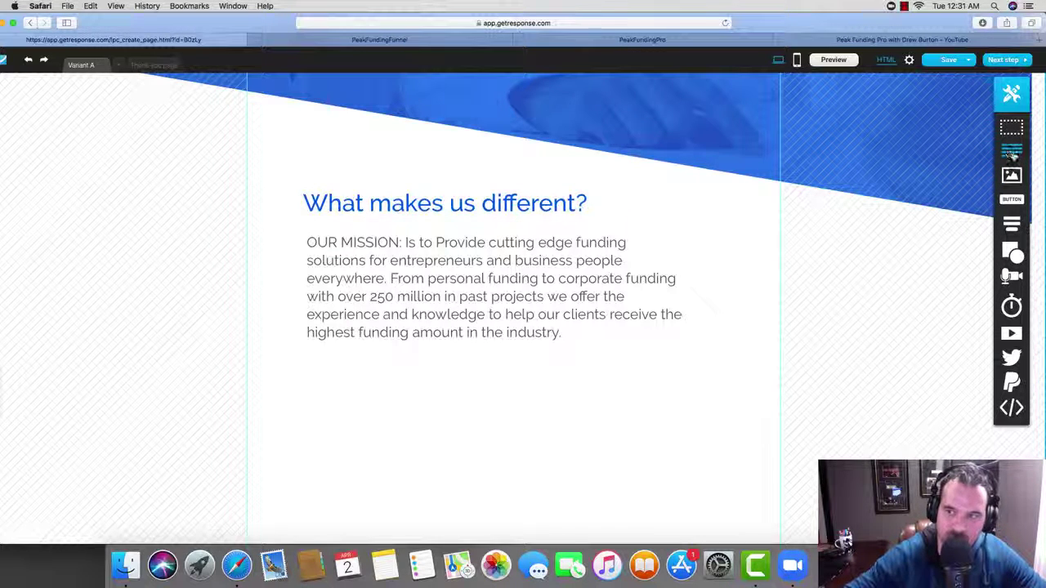
Duplicate the blue heading below the mission paragraph and turn the copy into a one-line "Start Earning with PeakFundingPro!" heading.
{"action": "left_click", "coordinate": [546, 203]}
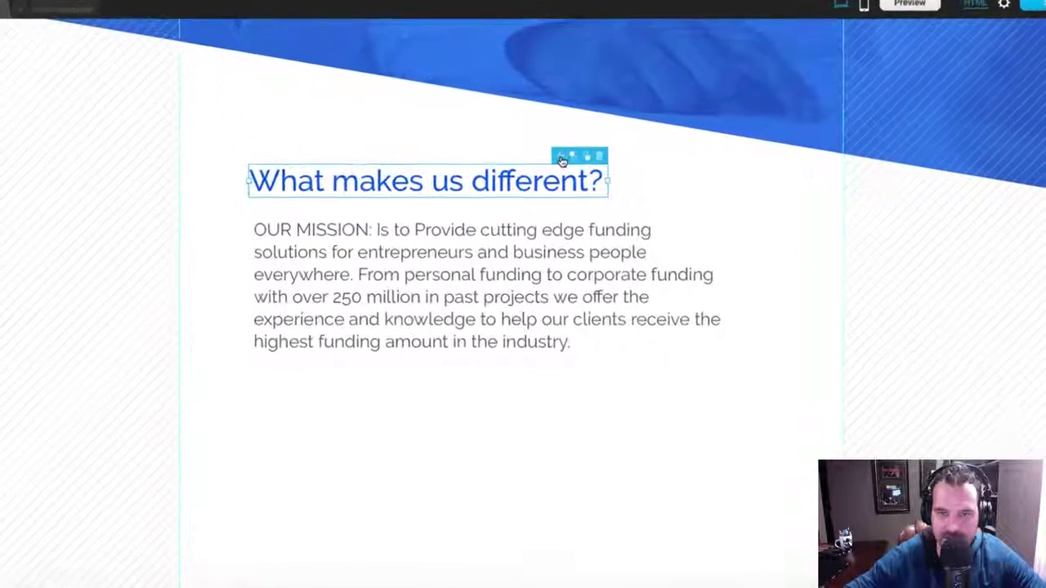
{"action": "left_click_drag", "start_coordinate": [563, 158], "coordinate": [433, 369]}
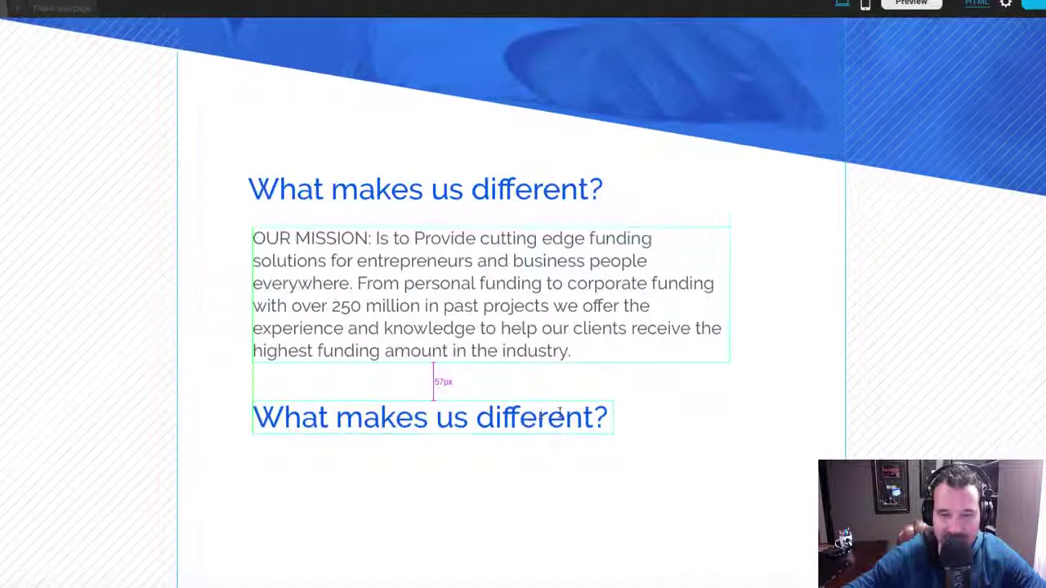
{"action": "double_click", "coordinate": [572, 417]}
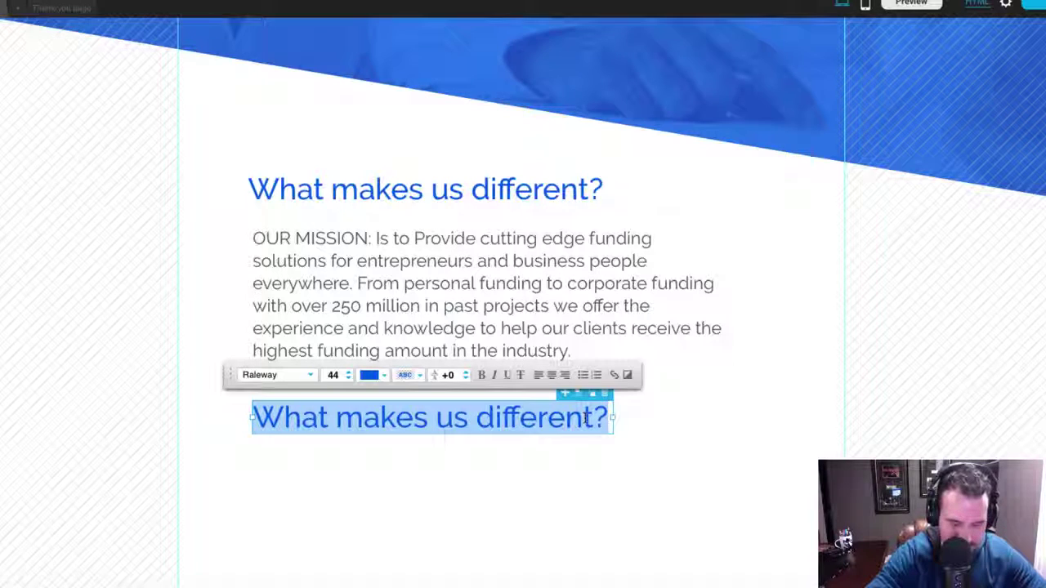
{"action": "key", "text": "ctrl+v"}
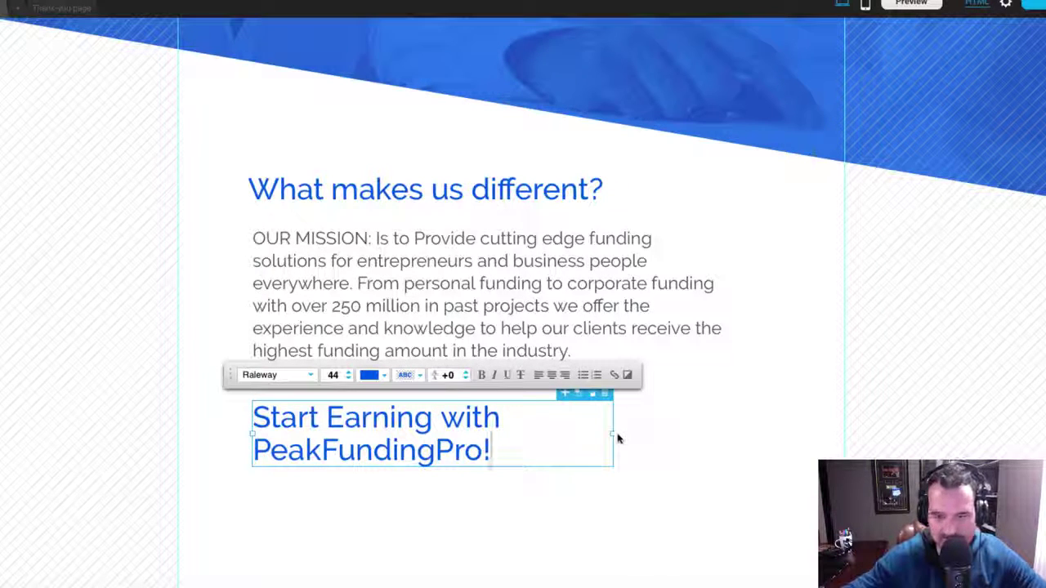
{"action": "left_click_drag", "start_coordinate": [612, 433], "coordinate": [753, 435]}
{"action": "left_click", "coordinate": [592, 437]}
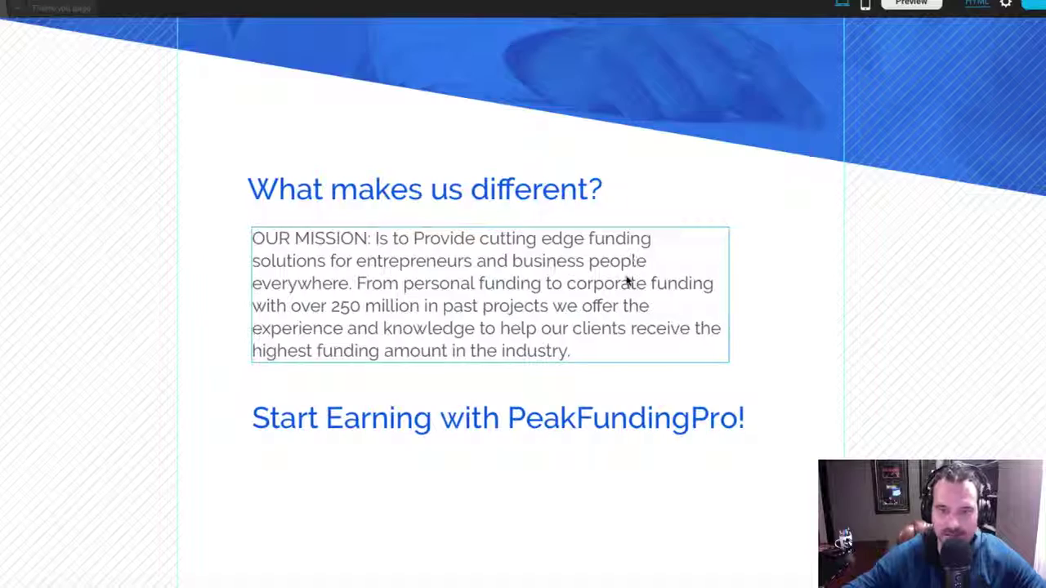
Duplicate the mission paragraph below the "Start Earning with PeakFundingPro!" heading and copy the "BUILD YOUR WEALTH" text from the PeakFundingPro page.
{"action": "scroll", "coordinate": [619, 275], "scroll_direction": "up", "scroll_amount": 1}
{"action": "left_click_drag", "start_coordinate": [682, 247], "coordinate": [695, 486]}
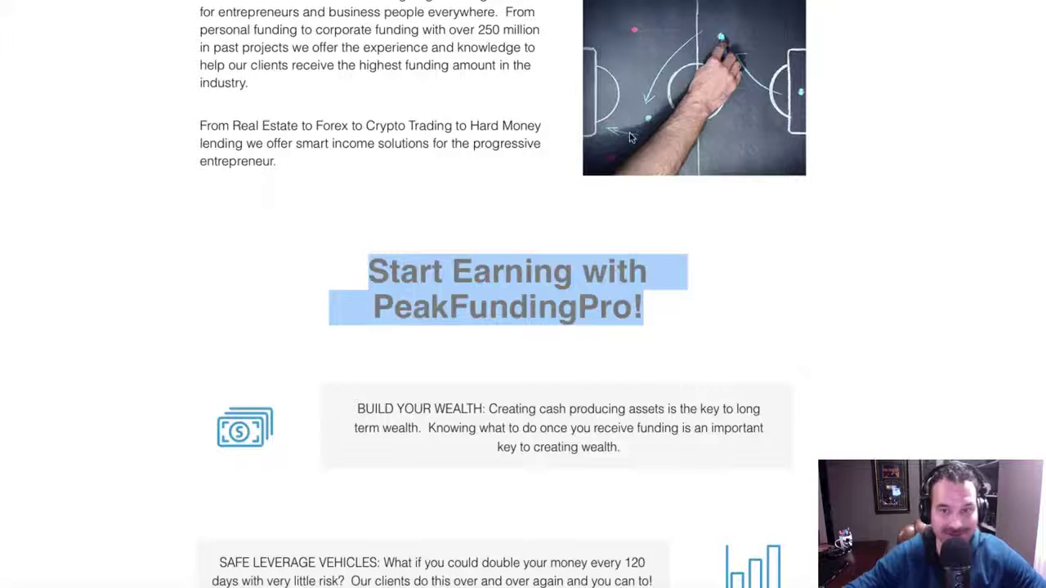
{"action": "scroll", "coordinate": [583, 400], "scroll_direction": "down", "scroll_amount": 3}
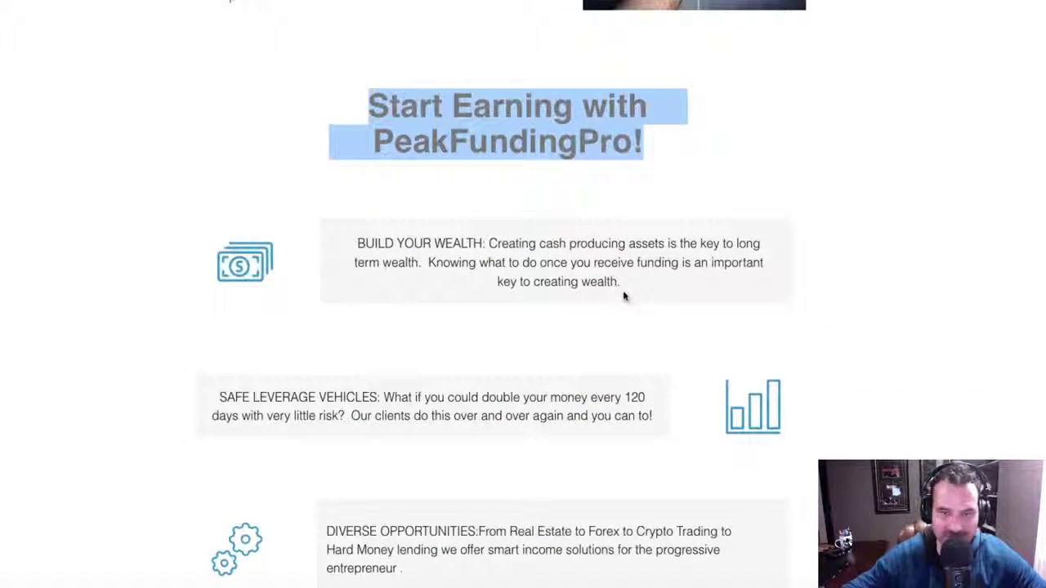
{"action": "triple_click", "coordinate": [625, 286]}
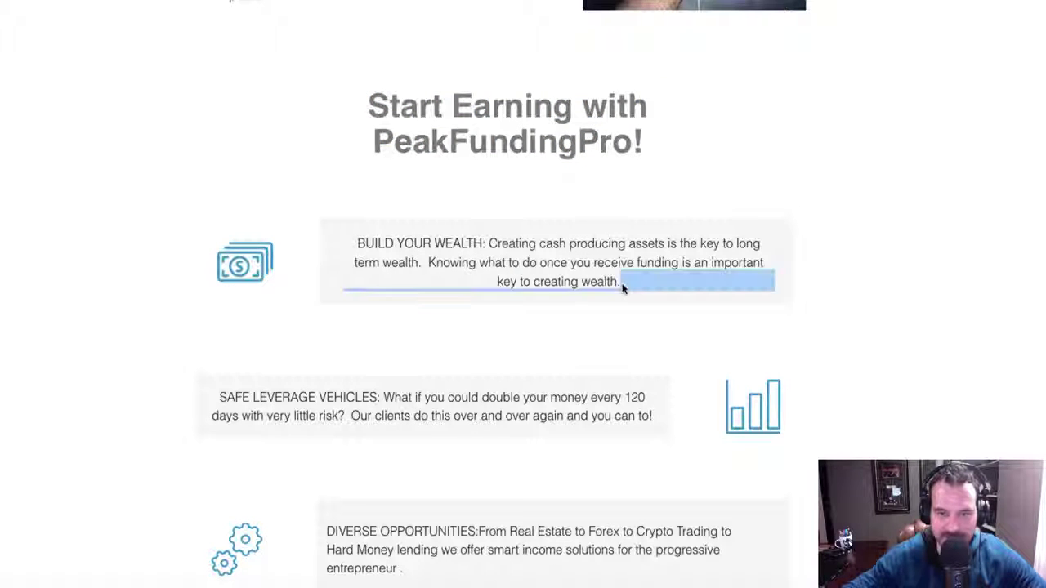
{"action": "right_click", "coordinate": [584, 278]}
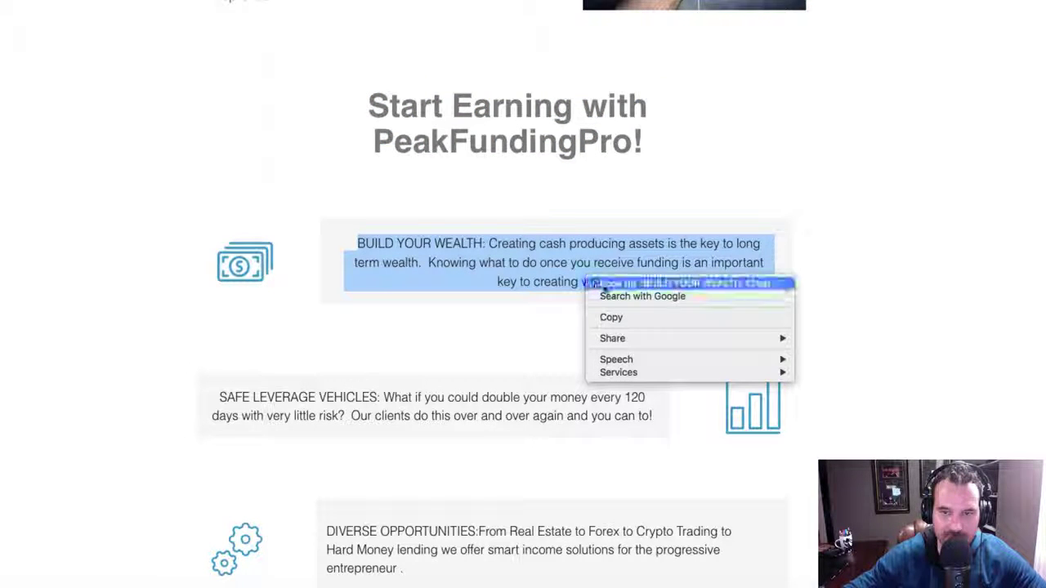
{"action": "left_click", "coordinate": [613, 319]}
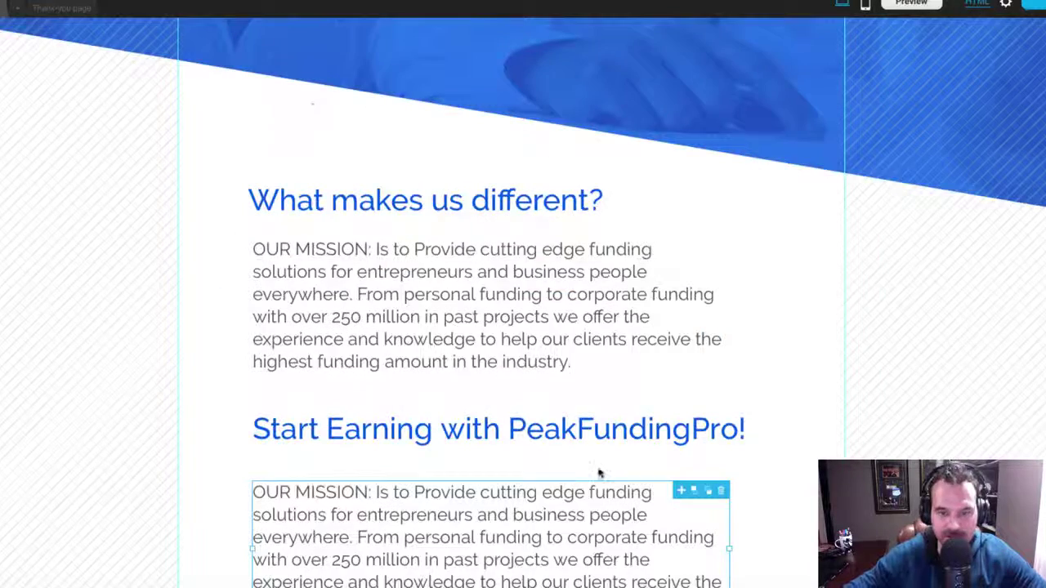
Replace the duplicated mission paragraph's text with the copied "BUILD YOUR WEALTH" text.
{"action": "scroll", "coordinate": [597, 470], "scroll_direction": "down", "scroll_amount": 2}
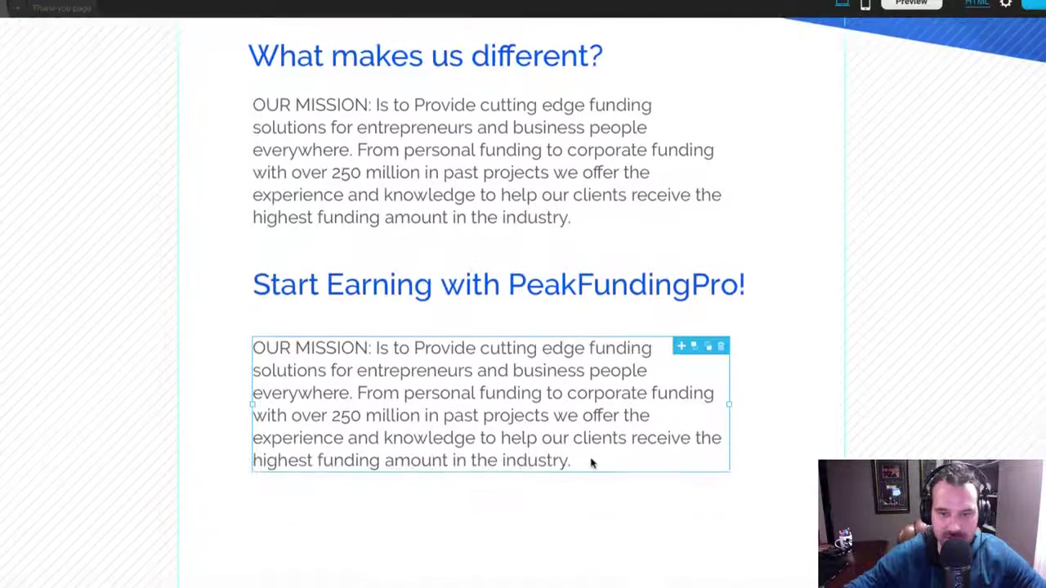
{"action": "triple_click", "coordinate": [576, 468]}
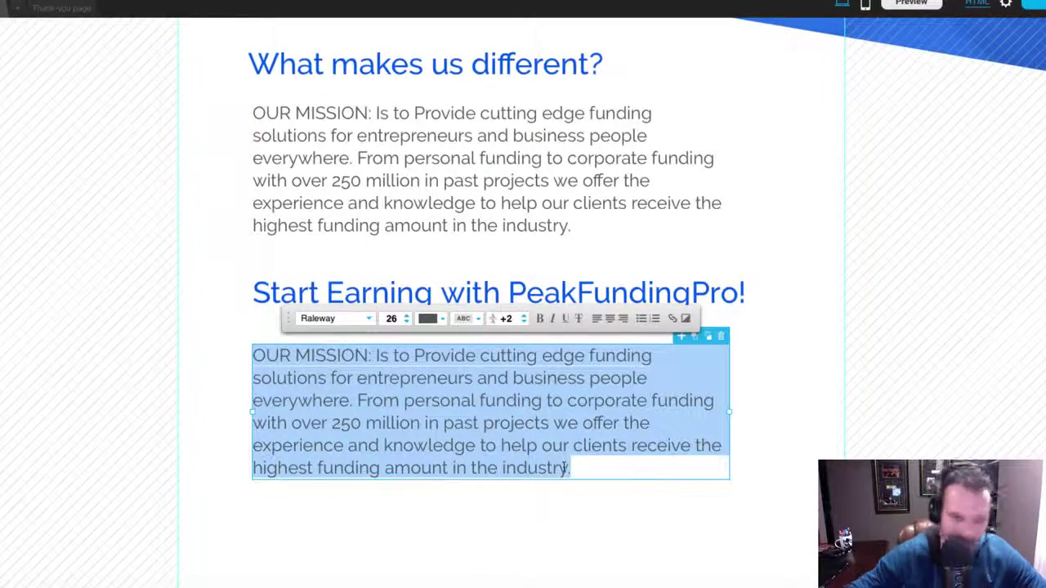
{"action": "key", "text": "ctrl+v"}
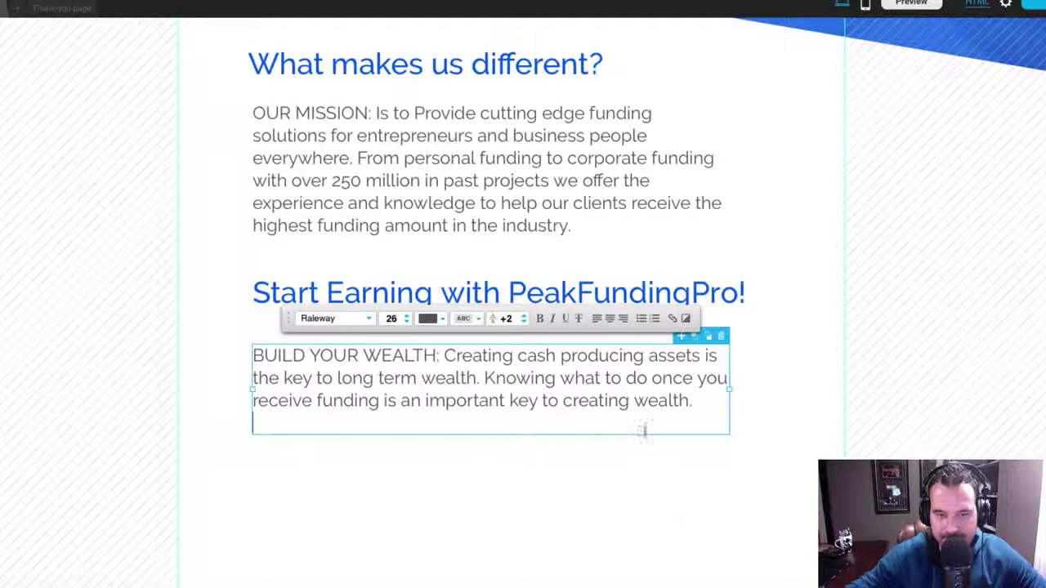
{"action": "left_click", "coordinate": [679, 512]}
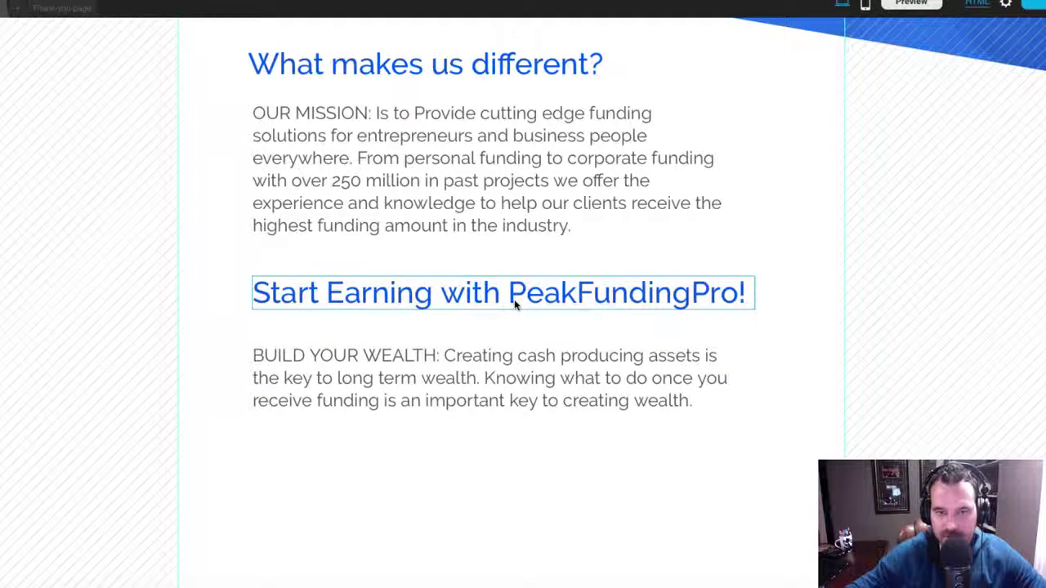
Duplicate the "Start Earning with PeakFundingPro!" heading and place the copy below the "BUILD YOUR WEALTH" paragraph.
{"action": "left_click", "coordinate": [515, 300]}
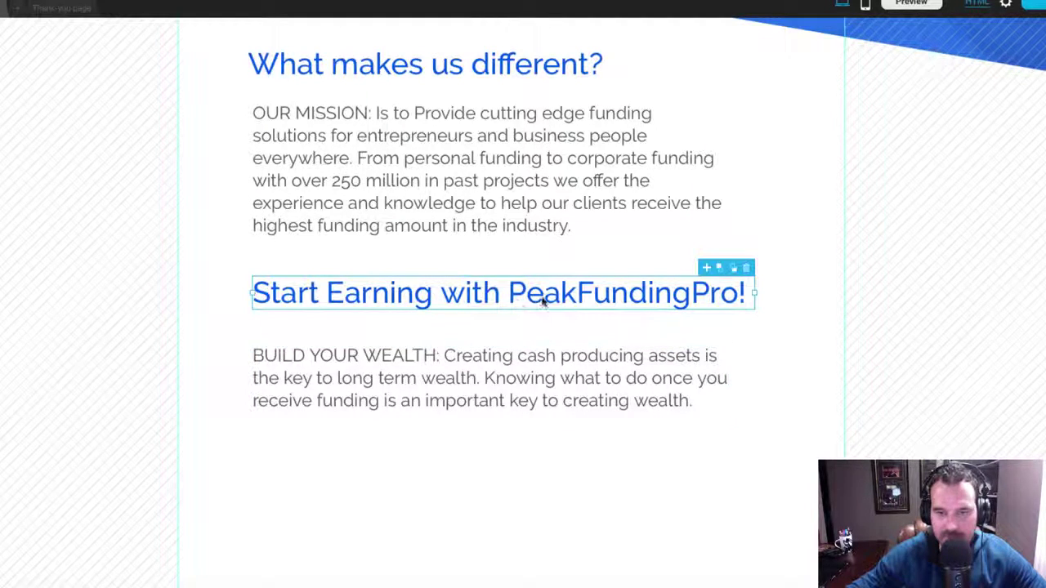
{"action": "left_click_drag", "start_coordinate": [705, 273], "coordinate": [539, 484]}
{"action": "scroll", "coordinate": [582, 233], "scroll_direction": "up", "scroll_amount": 10}
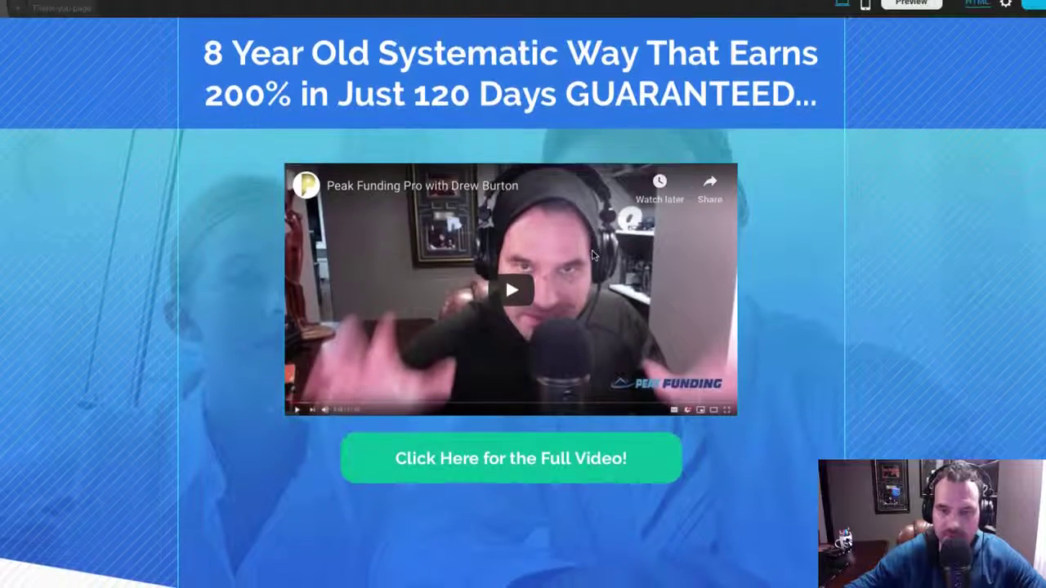
{"action": "scroll", "coordinate": [630, 320], "scroll_direction": "down", "scroll_amount": 8}
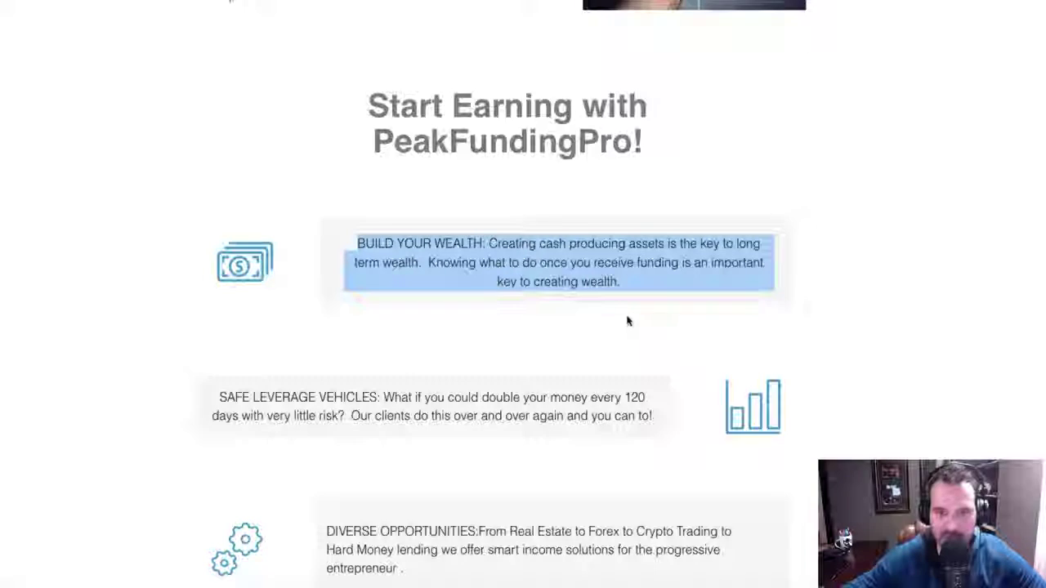
Select the "SAFE LEVERAGE VEHICLES" text on the PeakFundingPro page and duplicate the "BUILD YOUR WEALTH" paragraph below the second "Start Earning with PeakFundingPro!" heading in the editor.
{"action": "scroll", "coordinate": [626, 320], "scroll_direction": "down", "scroll_amount": 2}
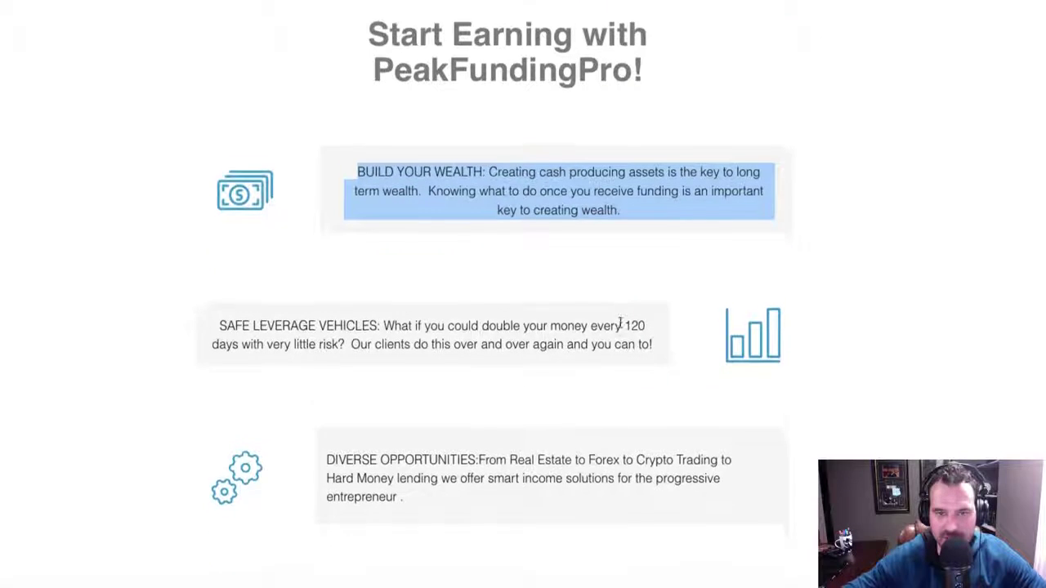
{"action": "double_click", "coordinate": [492, 284]}
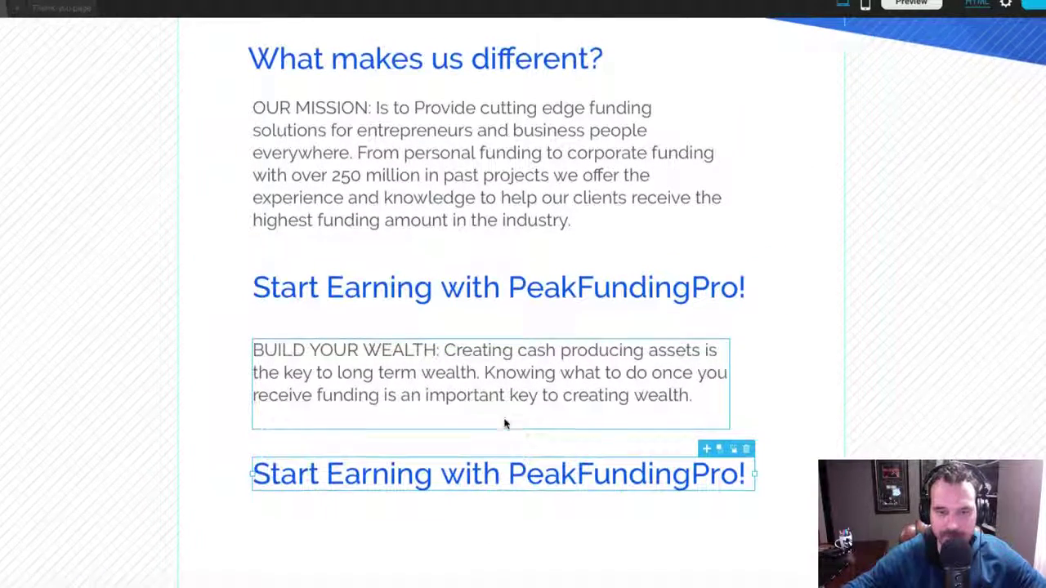
{"action": "left_click", "coordinate": [652, 402]}
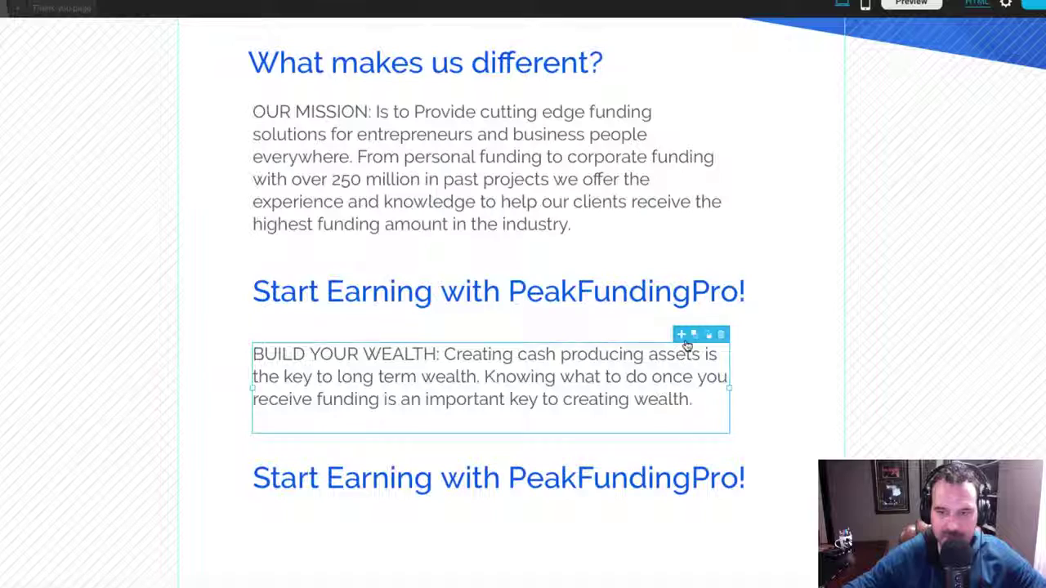
{"action": "left_click_drag", "start_coordinate": [683, 338], "coordinate": [515, 569]}
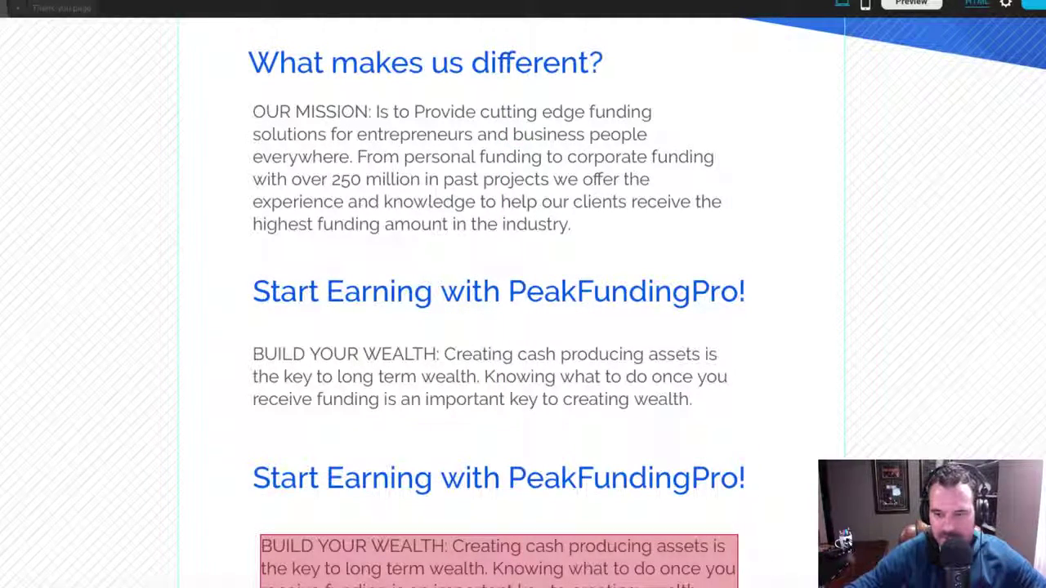
{"action": "mouse_move", "coordinate": [644, 570]}
{"action": "left_mouse_down"}
{"action": "mouse_move", "coordinate": [759, 548]}
{"action": "mouse_move", "coordinate": [642, 587]}
{"action": "left_mouse_up"}
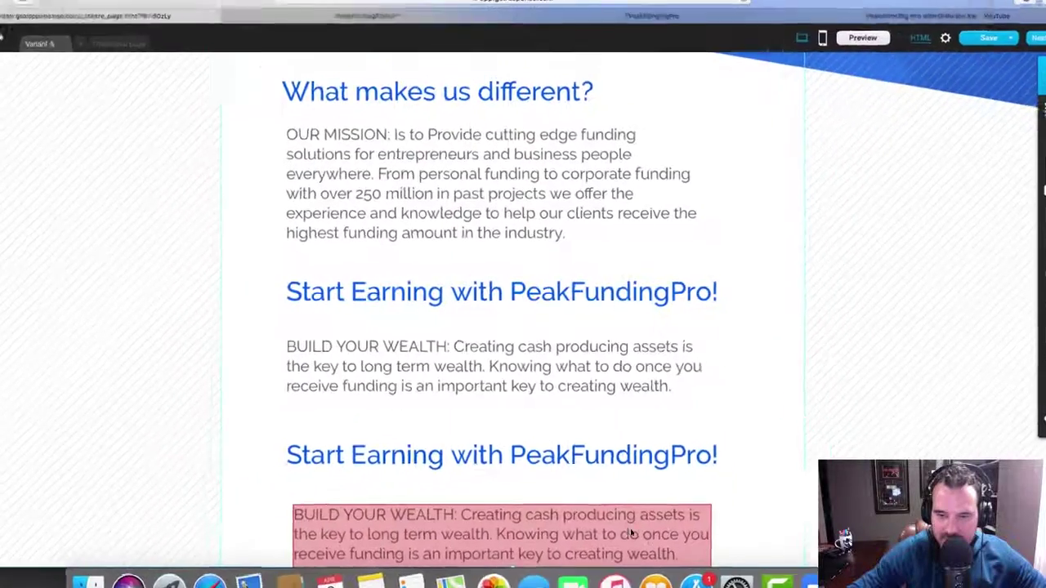
{"action": "left_click_drag", "start_coordinate": [618, 529], "coordinate": [602, 500]}
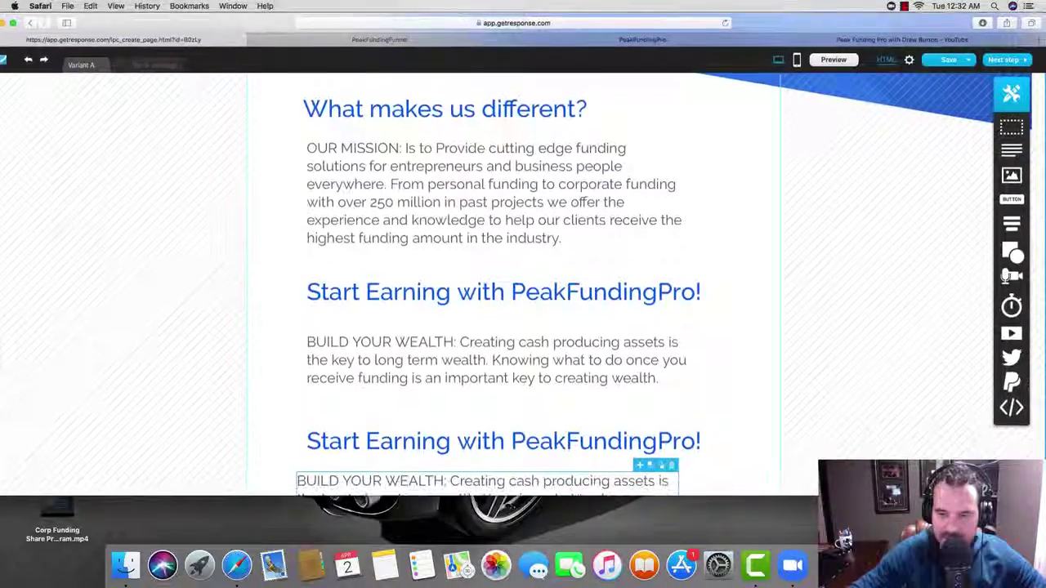
Add an empty section below the duplicated "BUILD YOUR WEALTH" paragraph and extend its height.
{"action": "scroll", "coordinate": [722, 434], "scroll_direction": "down", "scroll_amount": 3}
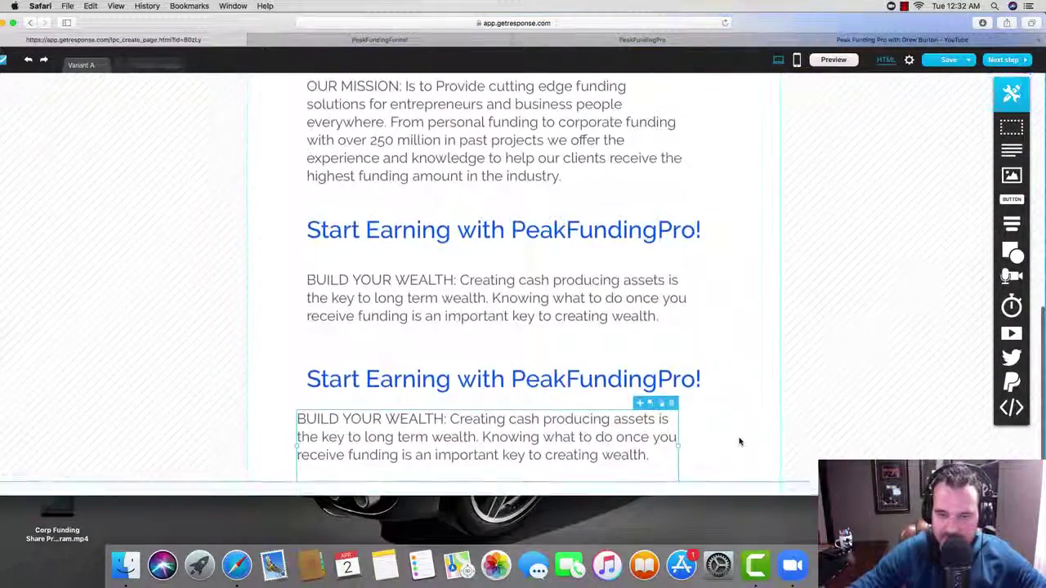
{"action": "scroll", "coordinate": [740, 442], "scroll_direction": "up", "scroll_amount": 1}
{"action": "left_click", "coordinate": [758, 458]}
{"action": "left_click", "coordinate": [757, 459]}
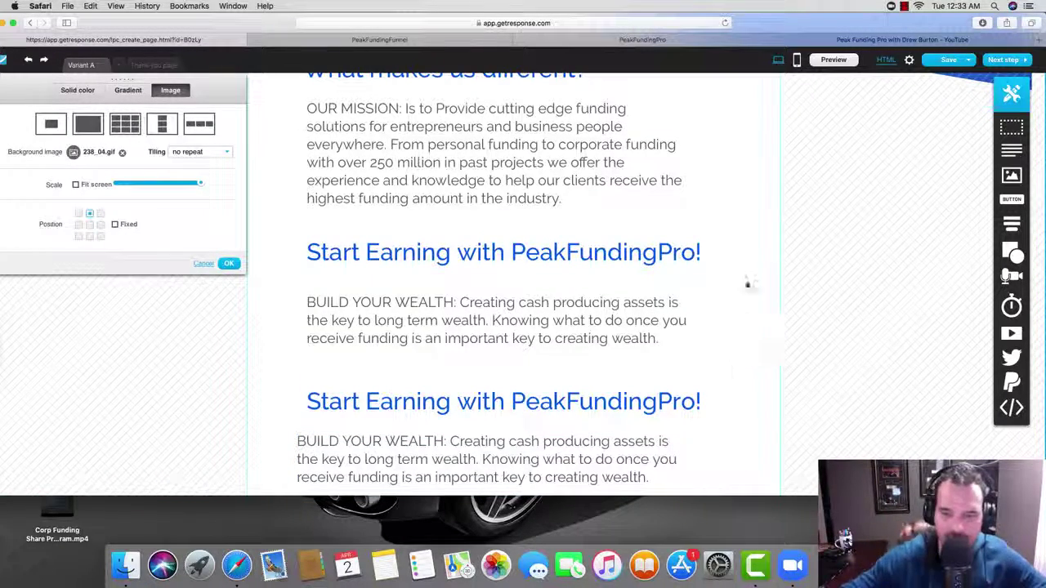
{"action": "left_click_drag", "start_coordinate": [1013, 129], "coordinate": [573, 487]}
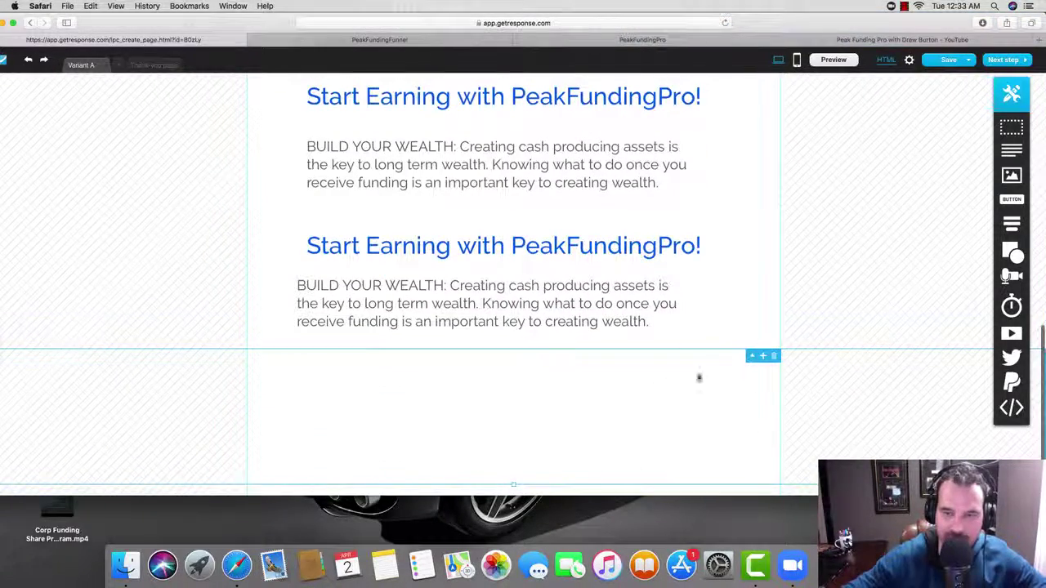
{"action": "left_click_drag", "start_coordinate": [513, 488], "coordinate": [517, 520]}
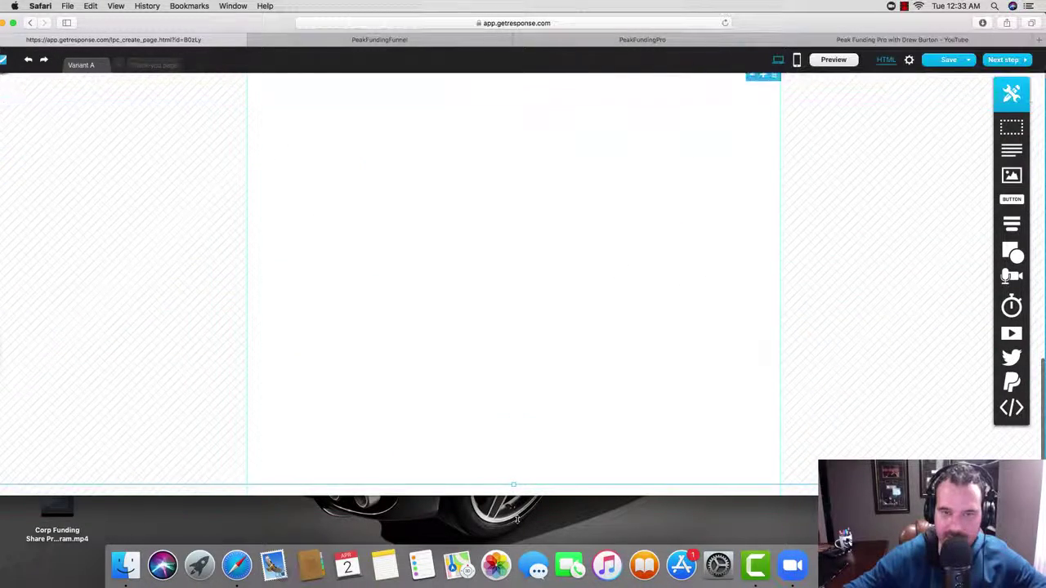
Align the duplicated "BUILD YOUR WEALTH" paragraph with the left edge of the heading above it.
{"action": "scroll", "coordinate": [553, 319], "scroll_direction": "up", "scroll_amount": 5}
{"action": "scroll", "coordinate": [553, 319], "scroll_direction": "down", "scroll_amount": 2}
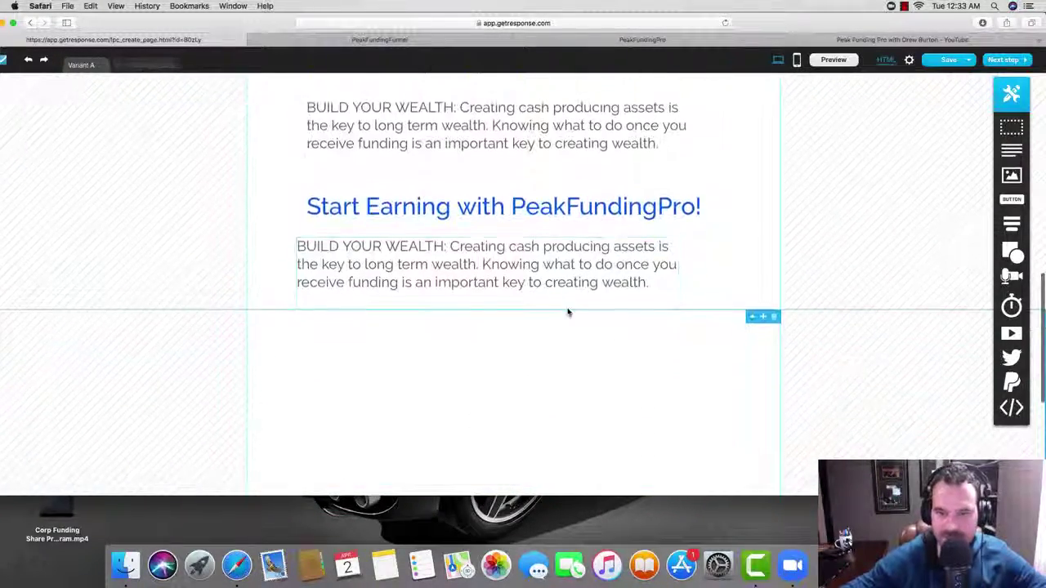
{"action": "mouse_move", "coordinate": [479, 275]}
{"action": "left_mouse_down"}
{"action": "mouse_move", "coordinate": [509, 264]}
{"action": "mouse_move", "coordinate": [492, 278]}
{"action": "left_mouse_up"}
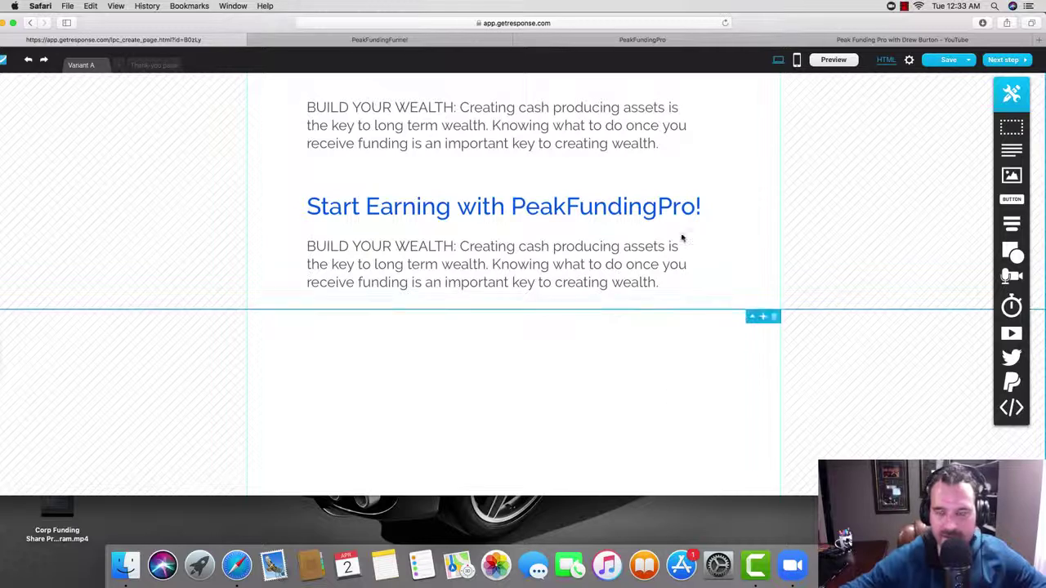
Remove the words "BUILD YOUR WEALTH:" and the leading space from the duplicated paragraph.
{"action": "double_click", "coordinate": [449, 246]}
{"action": "left_click", "coordinate": [452, 246]}
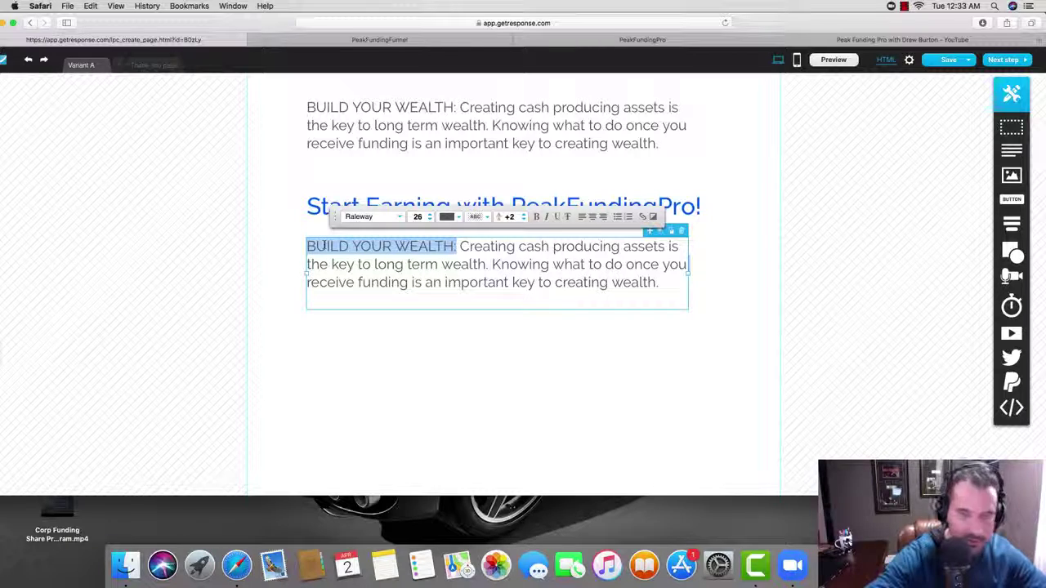
{"action": "key", "text": "BackSpace"}
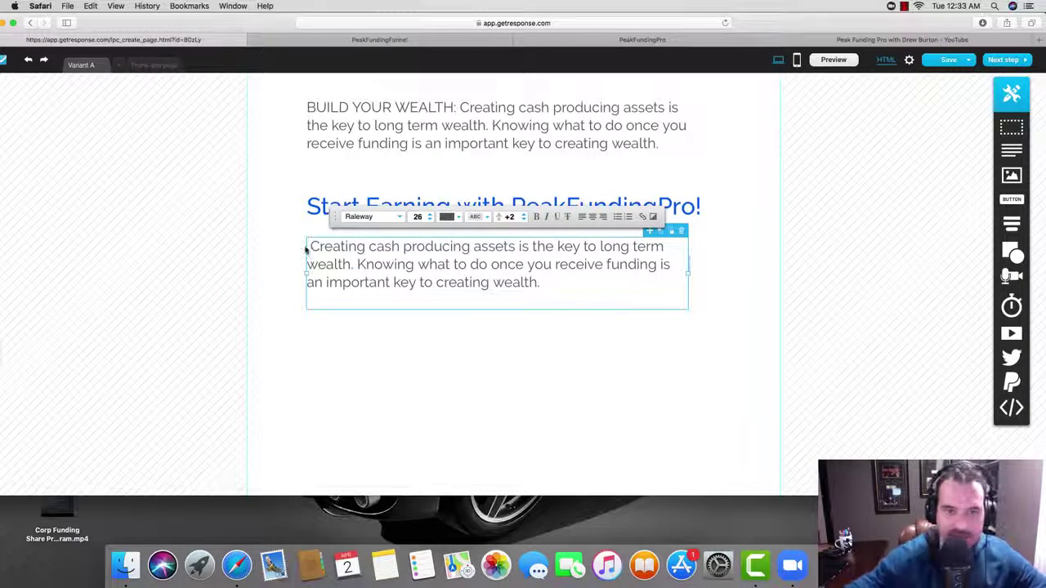
{"action": "key", "text": "Delete"}
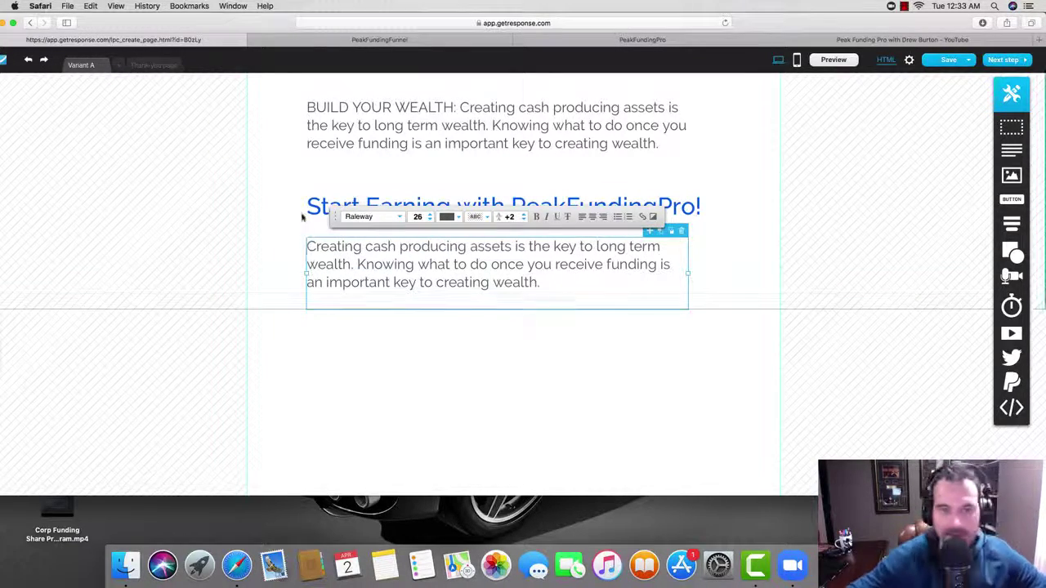
Replace the second "Start Earning with PeakFundingPro!" heading with "BUILD YOUR WEALTH:" and narrow its box to fit the text.
{"action": "double_click", "coordinate": [334, 210]}
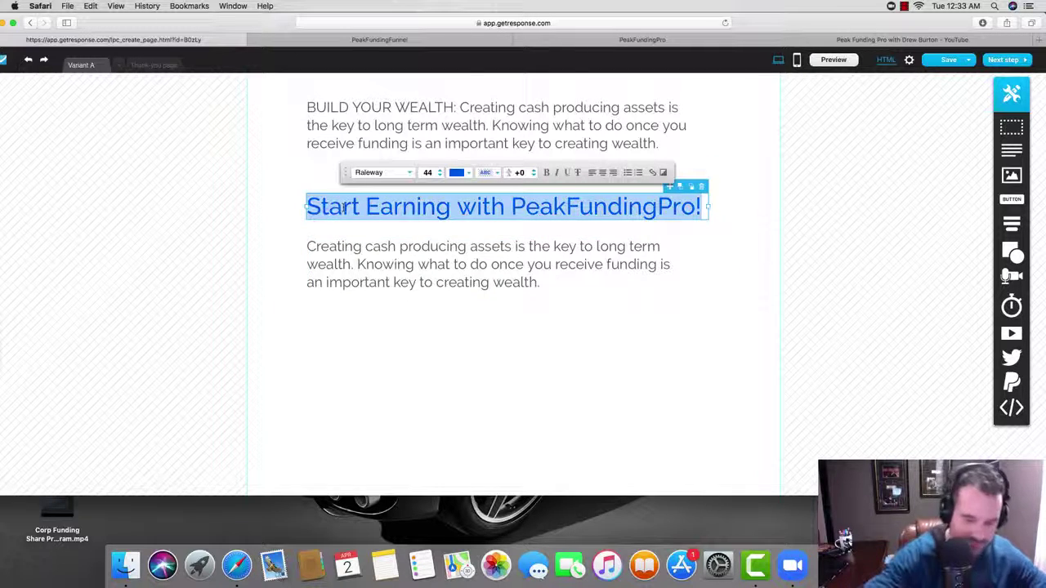
{"action": "type", "text": "BUILD YOUR WEALTH:"}
{"action": "left_click_drag", "start_coordinate": [709, 207], "coordinate": [565, 206]}
{"action": "left_click", "coordinate": [626, 223]}
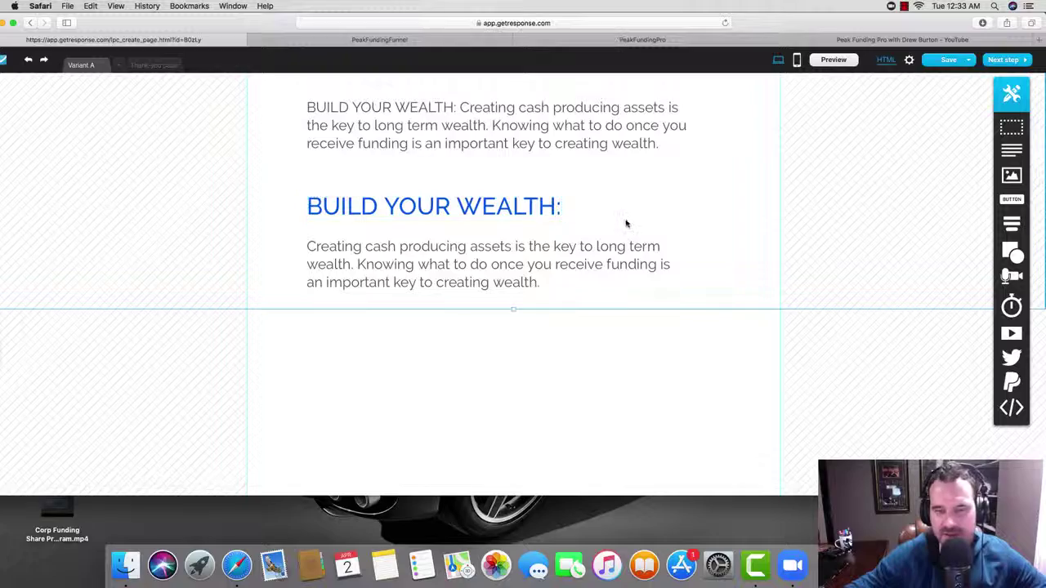
Make the words "BUILD YOUR WEALTH:" bold at the start of the paragraph below the "Start Earning with PeakFundingPro!" heading.
{"action": "scroll", "coordinate": [627, 223], "scroll_direction": "up", "scroll_amount": 5}
{"action": "left_click", "coordinate": [436, 276]}
{"action": "double_click", "coordinate": [436, 269]}
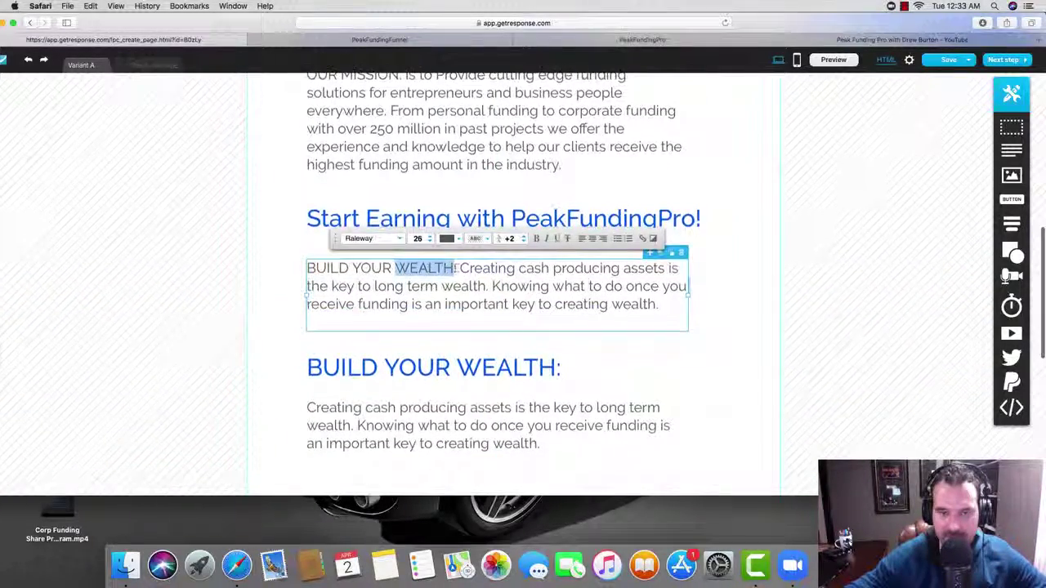
{"action": "left_click_drag", "start_coordinate": [458, 268], "coordinate": [306, 269]}
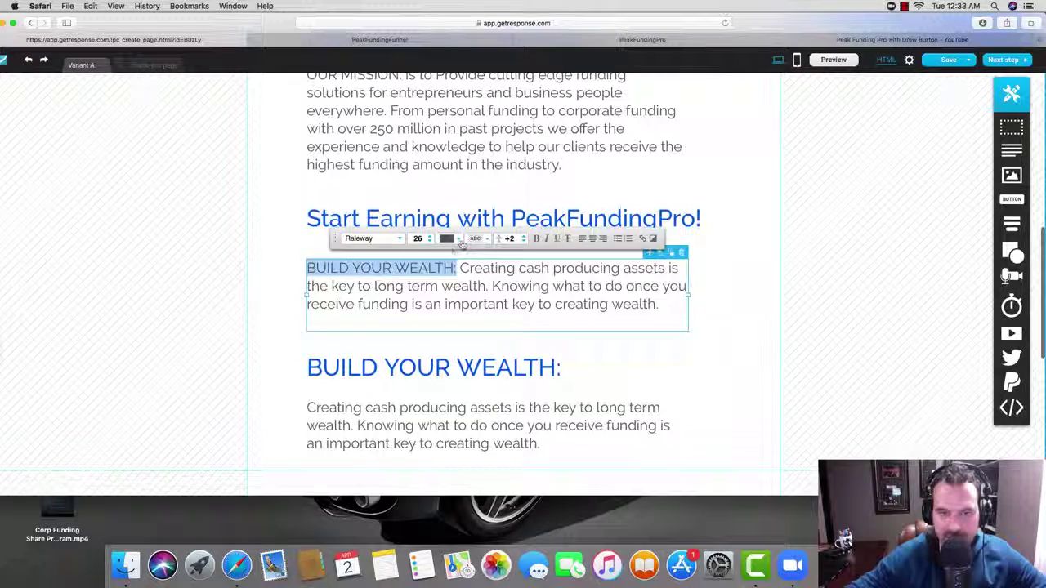
{"action": "left_click", "coordinate": [536, 238]}
{"action": "left_click", "coordinate": [603, 327]}
{"action": "scroll", "coordinate": [643, 385], "scroll_direction": "down", "scroll_amount": 3}
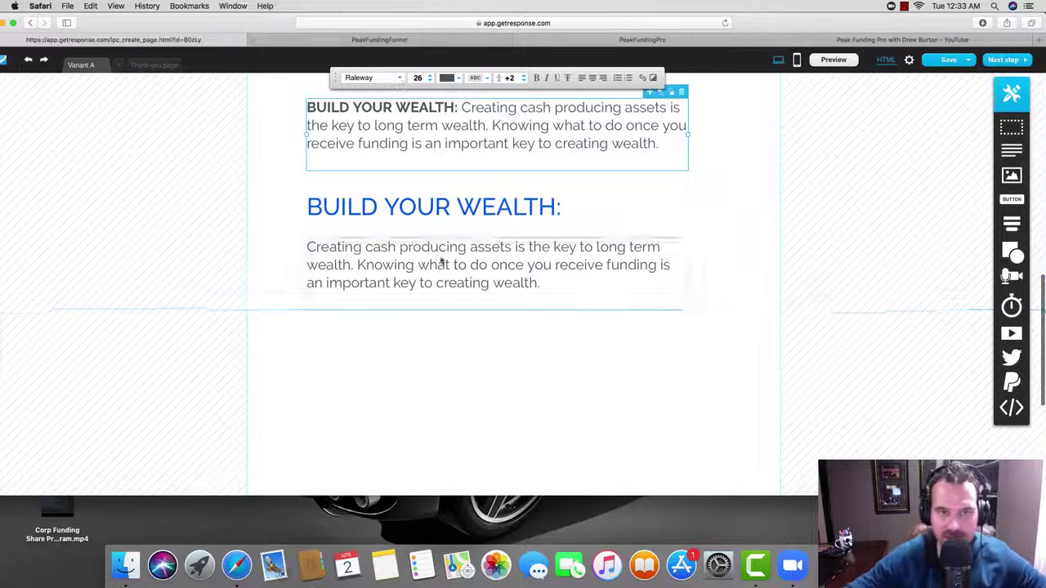
Copy the complete "DIVERSE OPPORTUNITIES" text from the PeakFundingPro page.
{"action": "left_click", "coordinate": [660, 41]}
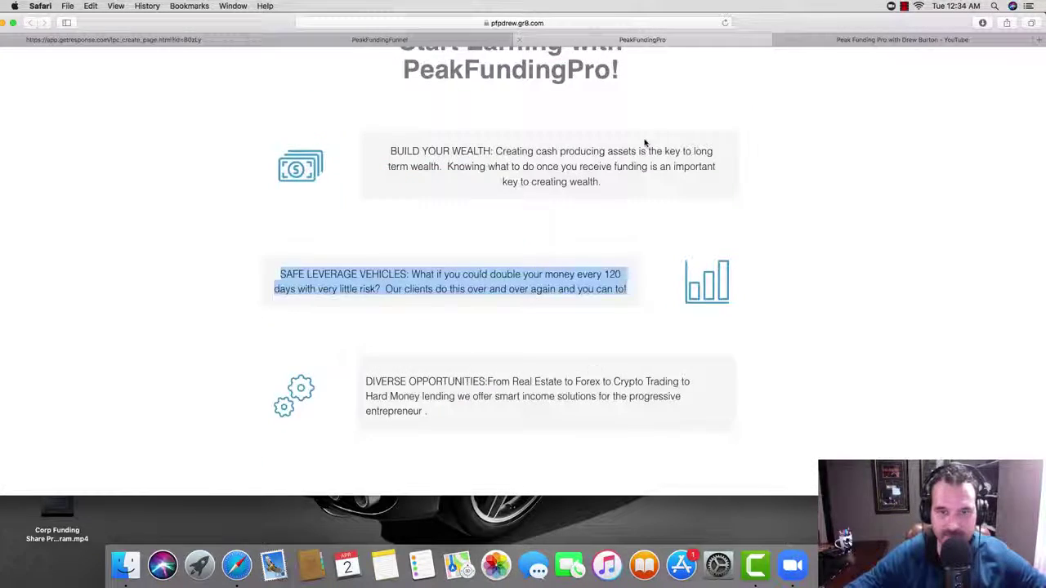
{"action": "scroll", "coordinate": [436, 252], "scroll_direction": "down", "scroll_amount": 4}
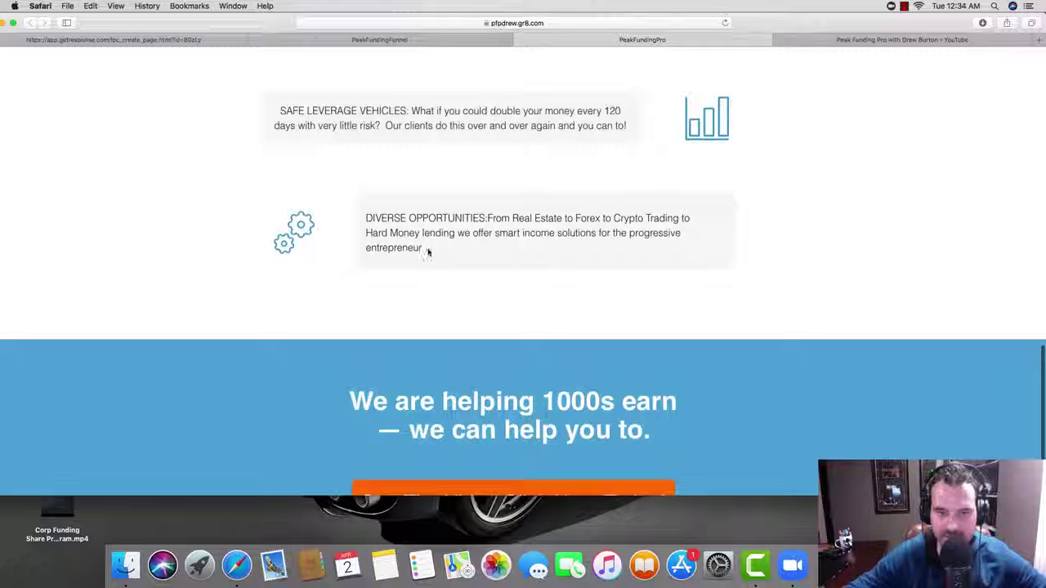
{"action": "scroll", "coordinate": [428, 250], "scroll_direction": "down", "scroll_amount": 1}
{"action": "triple_click", "coordinate": [415, 251]}
{"action": "left_click_drag", "start_coordinate": [415, 251], "coordinate": [377, 216]}
{"action": "key", "text": "super+c"}
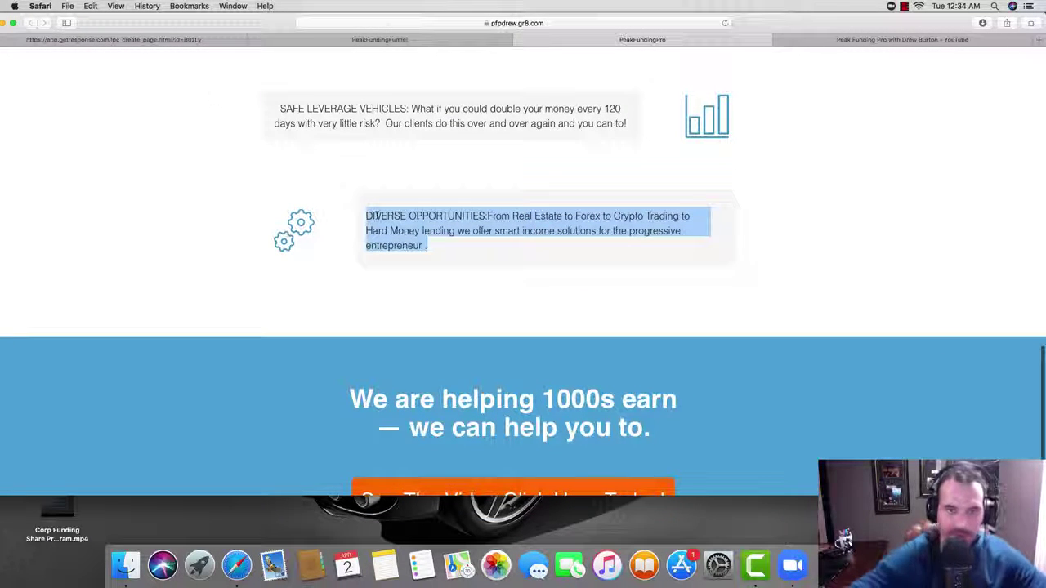
Back in the landing page editor, duplicate the blue "BUILD YOUR WEALTH:" heading and its paragraph and place the copies below the originals.
{"action": "left_click", "coordinate": [182, 39]}
{"action": "scroll", "coordinate": [652, 325], "scroll_direction": "up", "scroll_amount": 1}
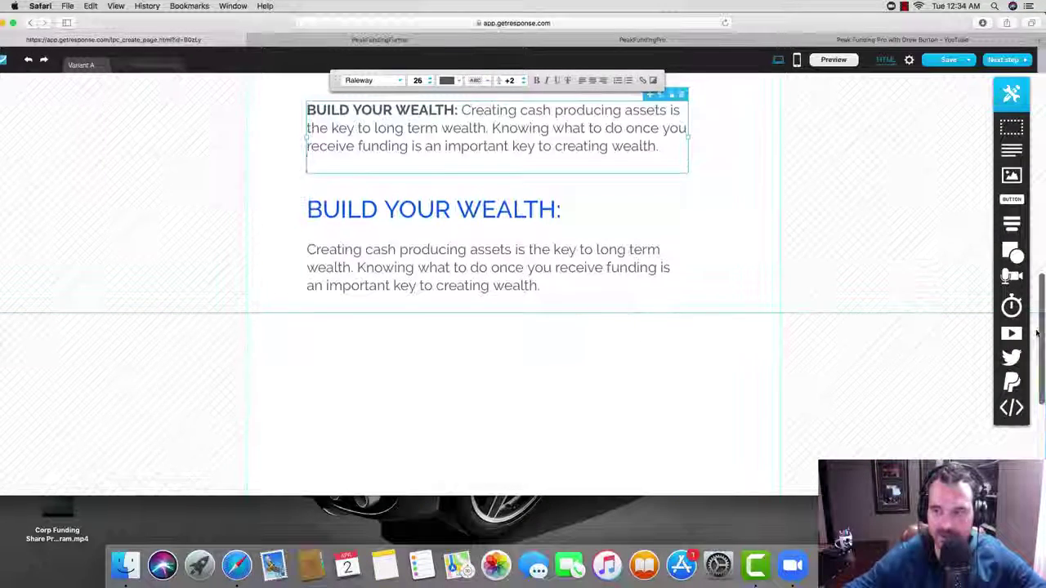
{"action": "left_click", "coordinate": [483, 214]}
{"action": "left_click_drag", "start_coordinate": [443, 210], "coordinate": [411, 334]}
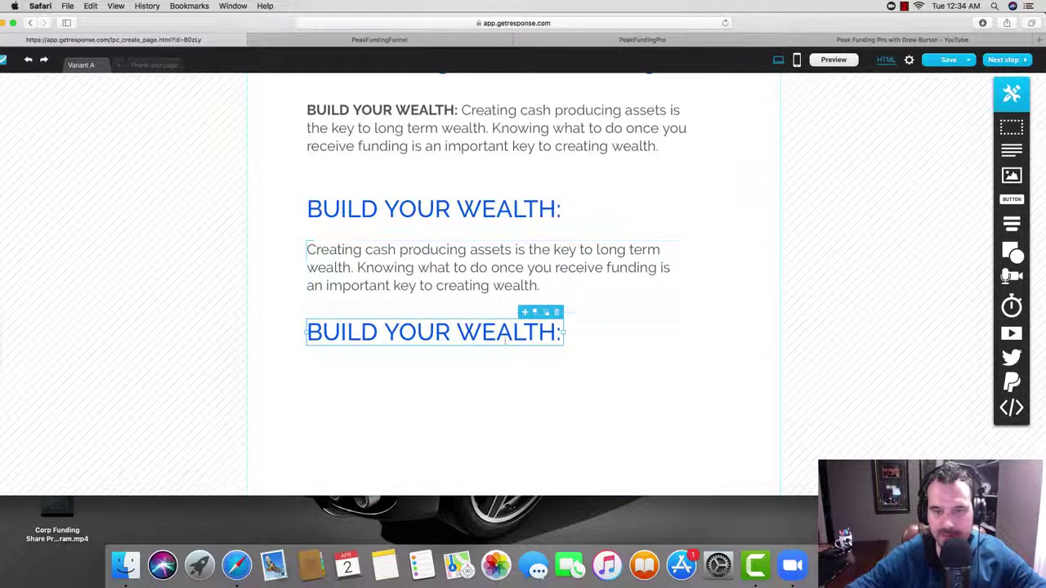
{"action": "left_click", "coordinate": [542, 281]}
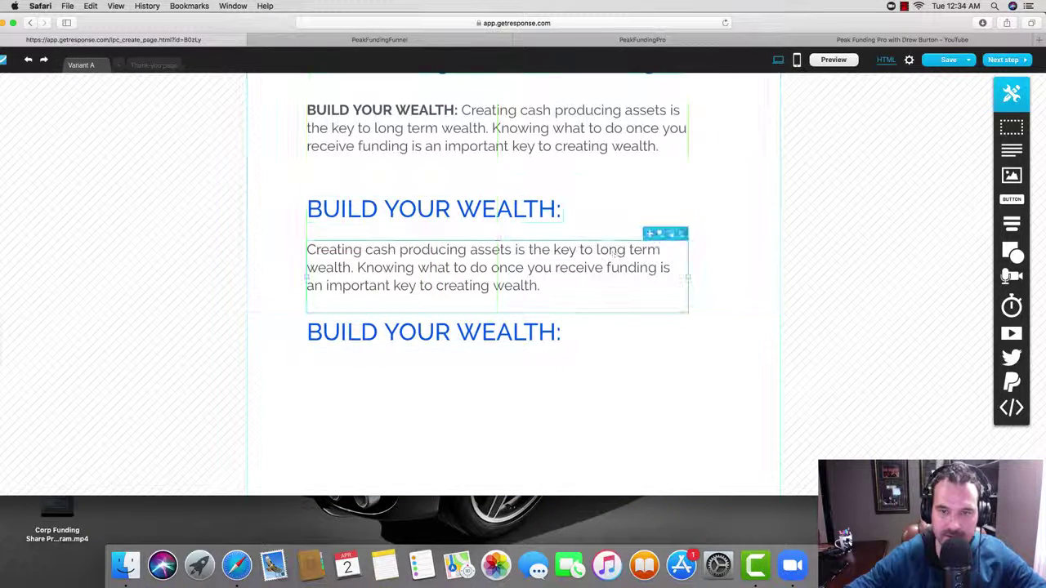
{"action": "left_click_drag", "start_coordinate": [649, 236], "coordinate": [516, 385]}
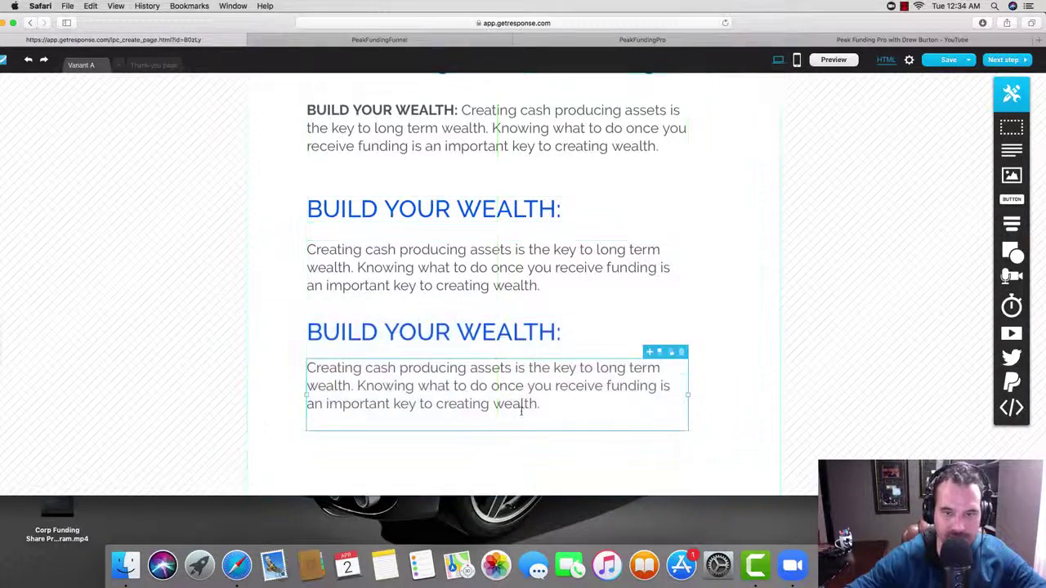
Replace the lowest paragraph's text with the copied "DIVERSE OPPORTUNITIES" text and remove its lead-in words so it starts with "From Real Estate".
{"action": "double_click", "coordinate": [486, 400]}
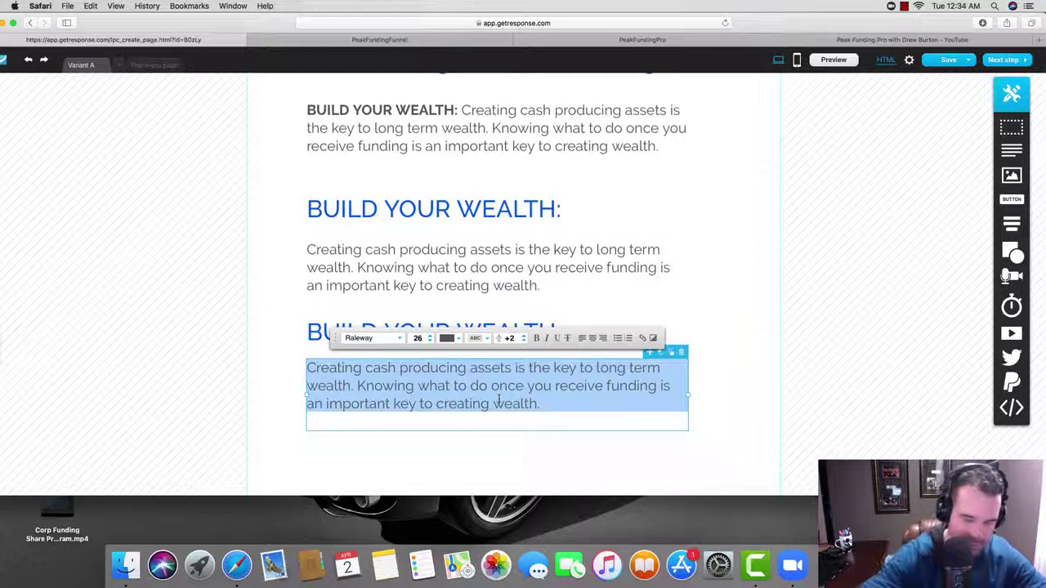
{"action": "key", "text": "super+v"}
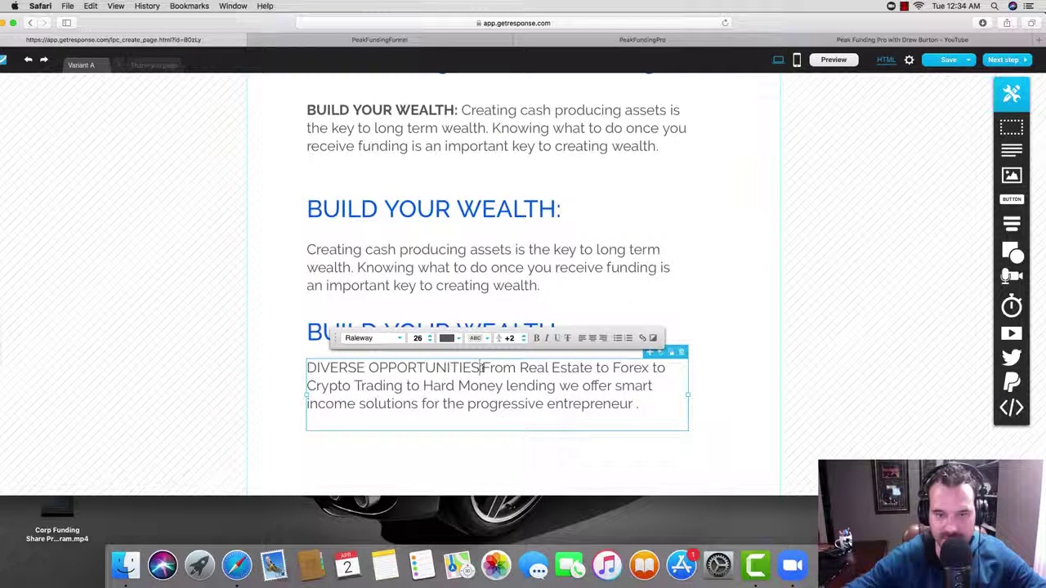
{"action": "left_click_drag", "start_coordinate": [483, 367], "coordinate": [332, 367]}
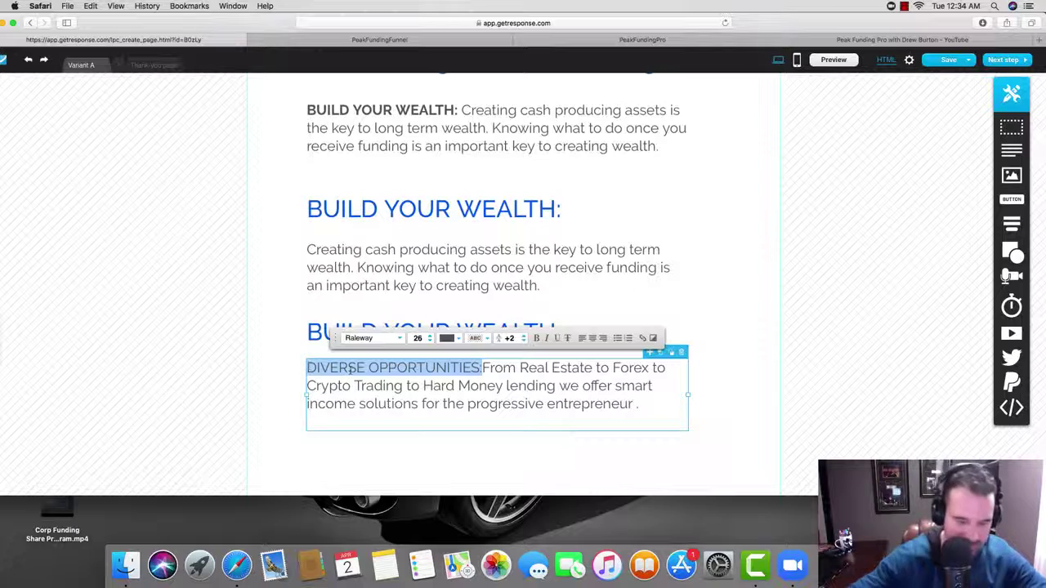
{"action": "key", "text": "BackSpace"}
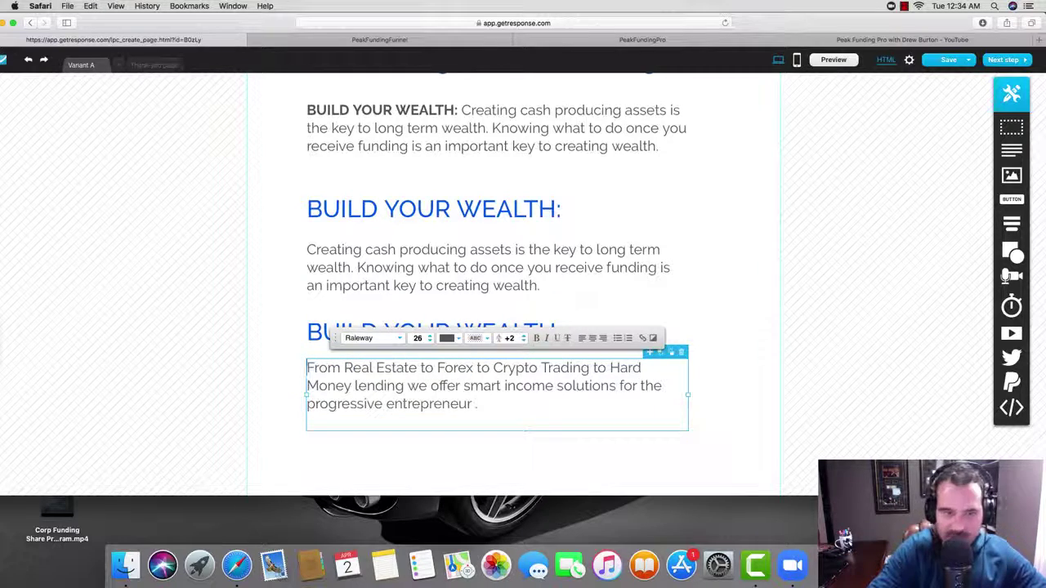
Change the lowest blue heading to "DIVERSE OPPORTUNITIES:" and widen its box so the text fits on one line.
{"action": "triple_click", "coordinate": [339, 331]}
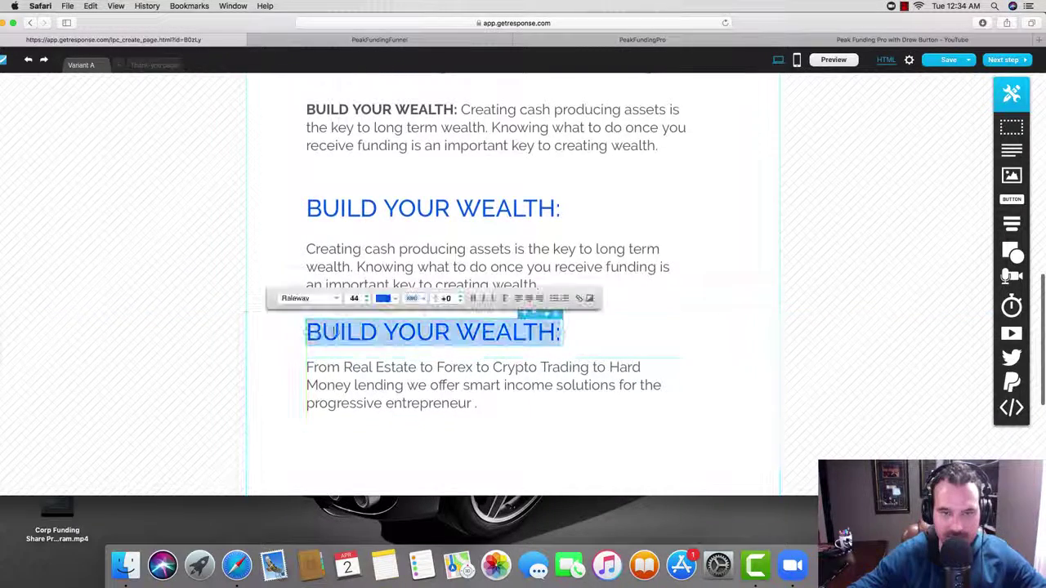
{"action": "type", "text": "DIVERSE OPPORTUNITIES:"}
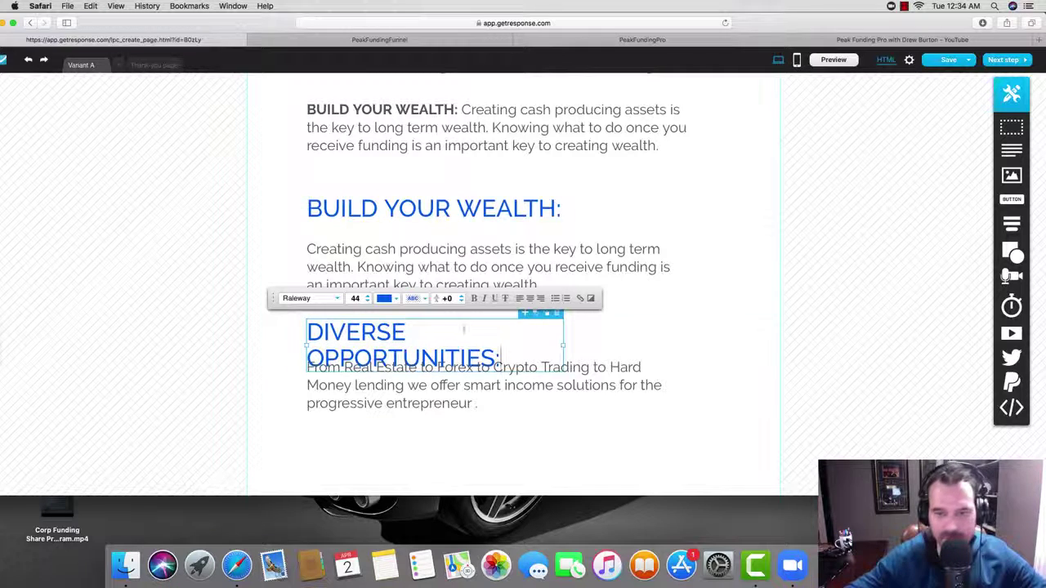
{"action": "left_click_drag", "start_coordinate": [564, 345], "coordinate": [615, 343]}
{"action": "left_click", "coordinate": [708, 354]}
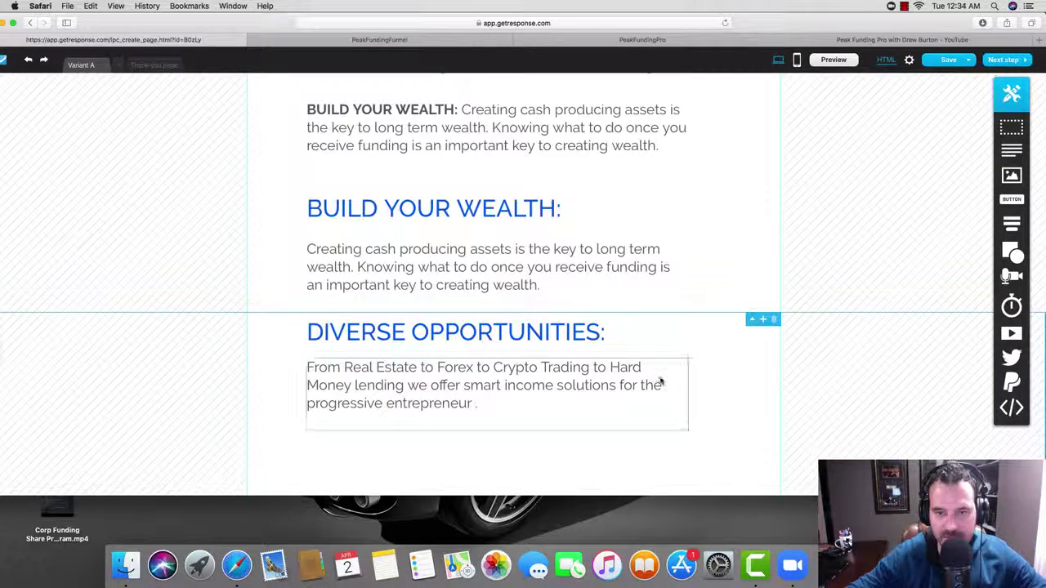
{"action": "scroll", "coordinate": [582, 333], "scroll_direction": "up", "scroll_amount": 10}
{"action": "scroll", "coordinate": [581, 337], "scroll_direction": "down", "scroll_amount": 10}
{"action": "scroll", "coordinate": [581, 338], "scroll_direction": "down", "scroll_amount": 5}
{"action": "scroll", "coordinate": [584, 339], "scroll_direction": "up", "scroll_amount": 2}
{"action": "scroll", "coordinate": [584, 338], "scroll_direction": "down", "scroll_amount": 1}
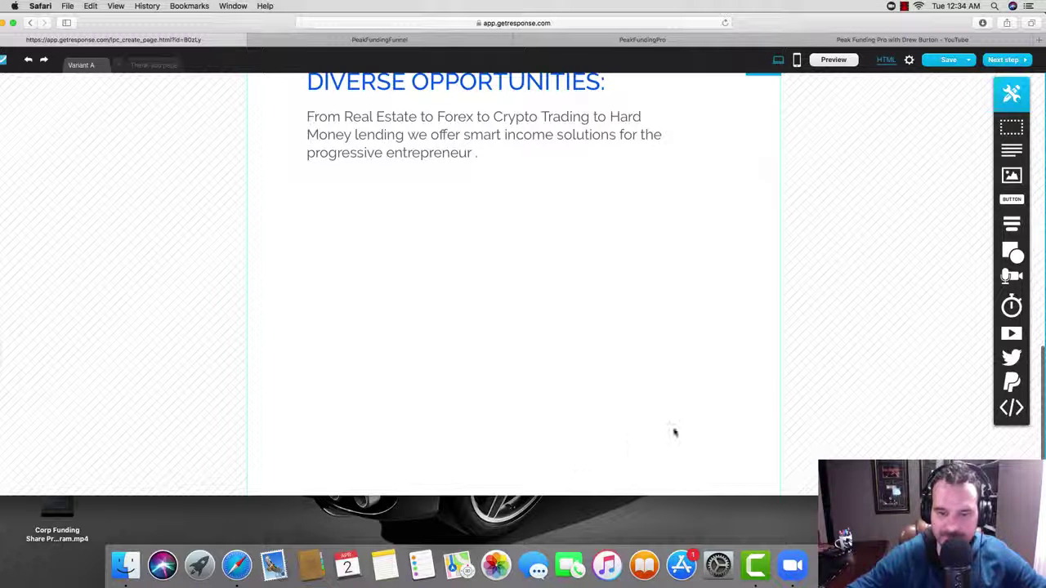
Add a new section at the very end of the landing page with a solid green background.
{"action": "scroll", "coordinate": [708, 414], "scroll_direction": "down", "scroll_amount": 2}
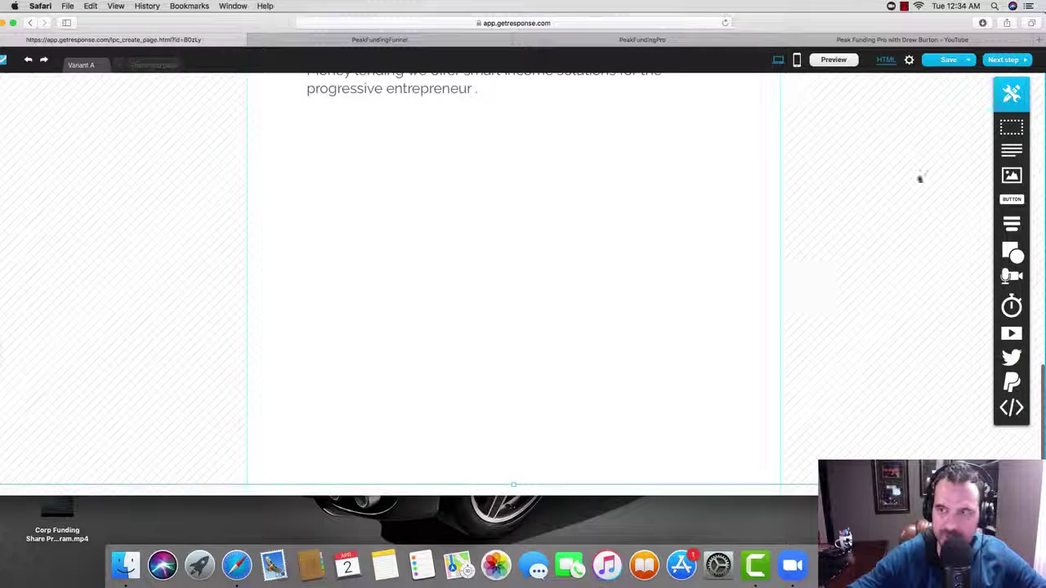
{"action": "left_click_drag", "start_coordinate": [1012, 127], "coordinate": [486, 473]}
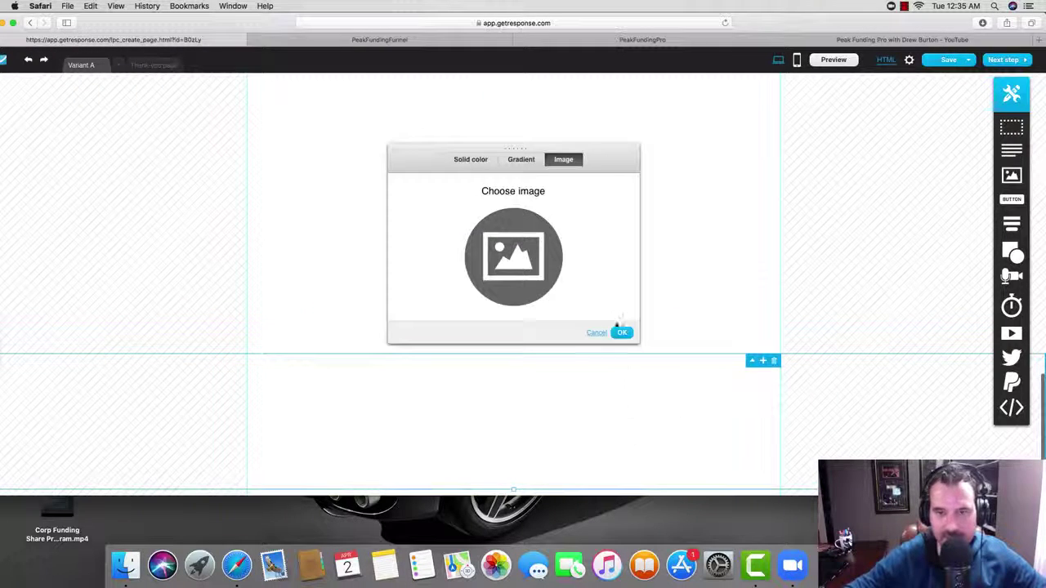
{"action": "left_click", "coordinate": [471, 160]}
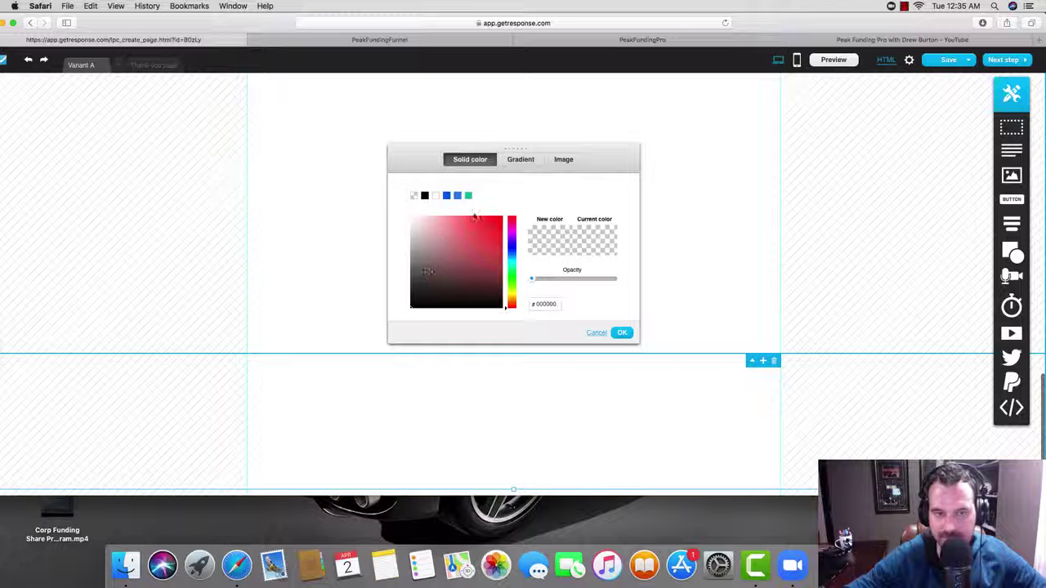
{"action": "left_click", "coordinate": [469, 197]}
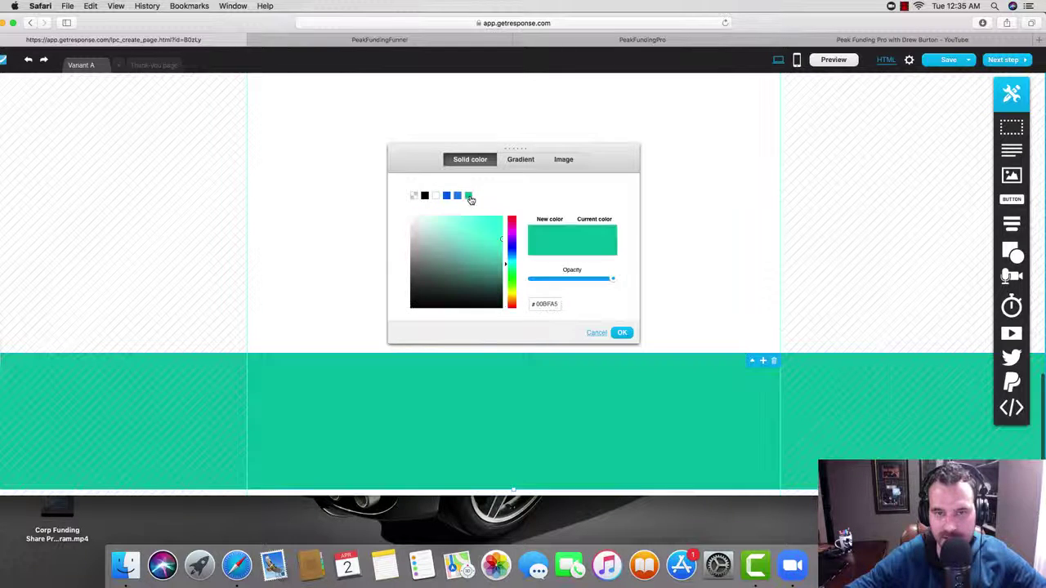
{"action": "left_click", "coordinate": [622, 332]}
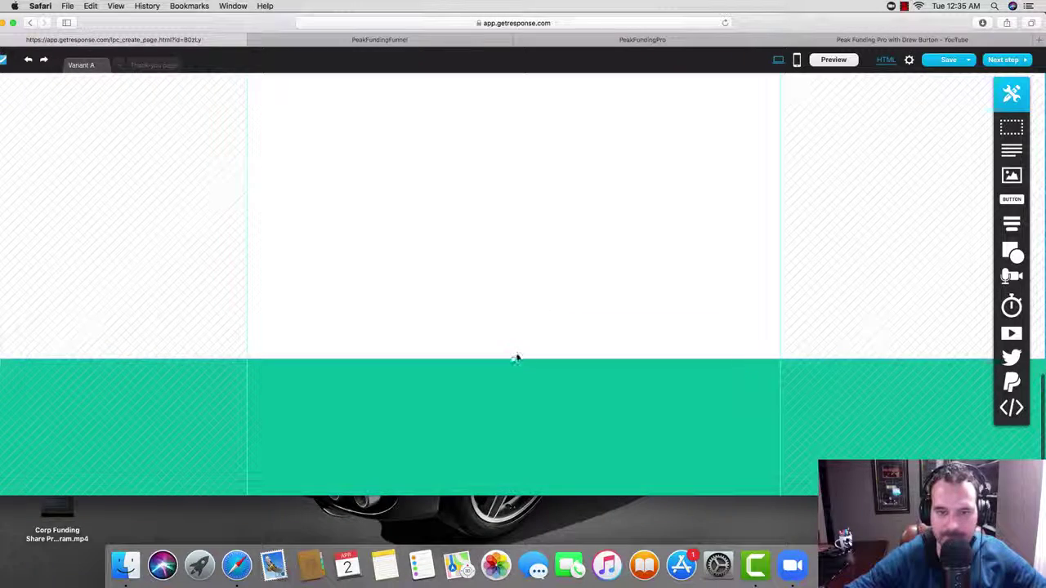
Shorten the white section above the green one so it ends a little below the "DIVERSE OPPORTUNITIES" paragraph.
{"action": "scroll", "coordinate": [515, 327], "scroll_direction": "down", "scroll_amount": 5}
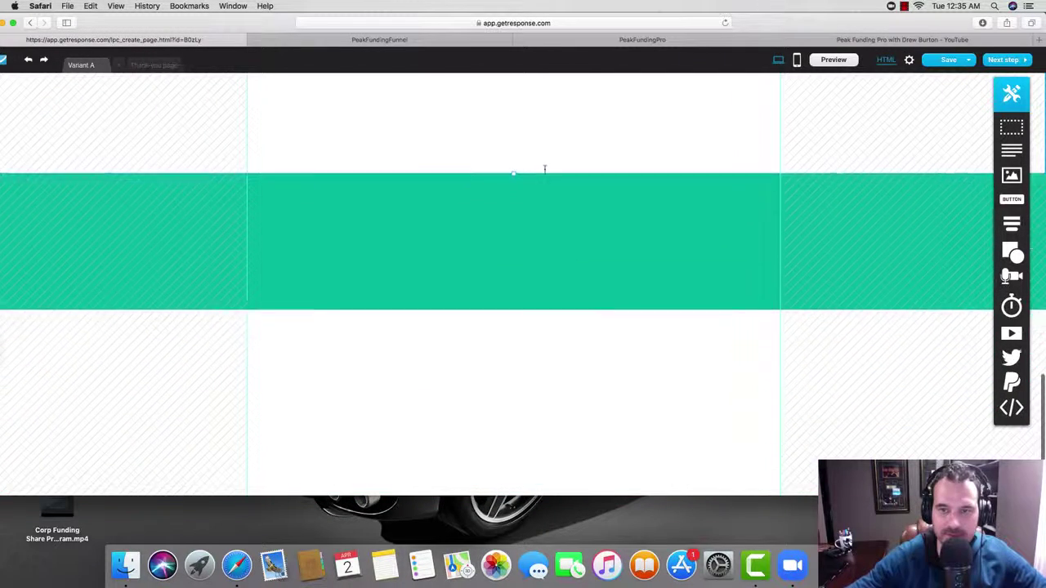
{"action": "scroll", "coordinate": [546, 221], "scroll_direction": "up", "scroll_amount": 2}
{"action": "scroll", "coordinate": [546, 220], "scroll_direction": "down", "scroll_amount": 1}
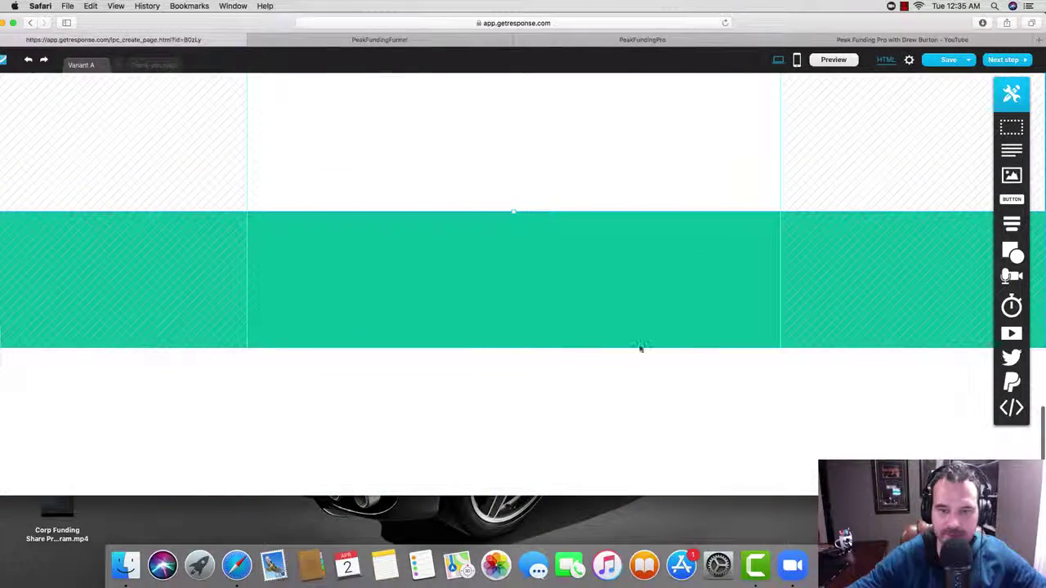
{"action": "scroll", "coordinate": [573, 327], "scroll_direction": "up", "scroll_amount": 3}
{"action": "scroll", "coordinate": [560, 297], "scroll_direction": "up", "scroll_amount": 2}
{"action": "scroll", "coordinate": [561, 297], "scroll_direction": "down", "scroll_amount": 2}
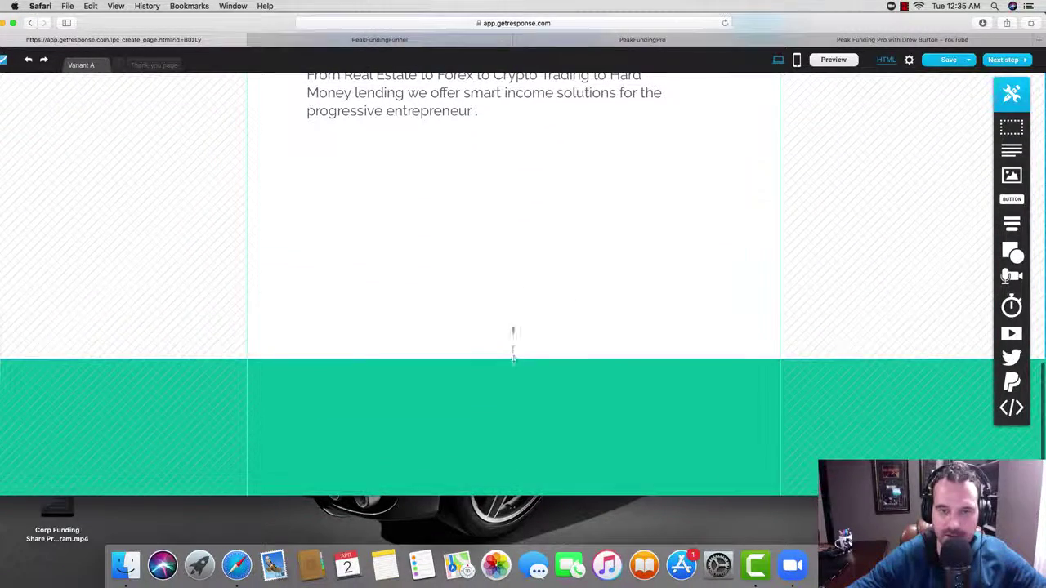
{"action": "left_click_drag", "start_coordinate": [514, 359], "coordinate": [514, 269]}
{"action": "scroll", "coordinate": [514, 269], "scroll_direction": "up", "scroll_amount": 2}
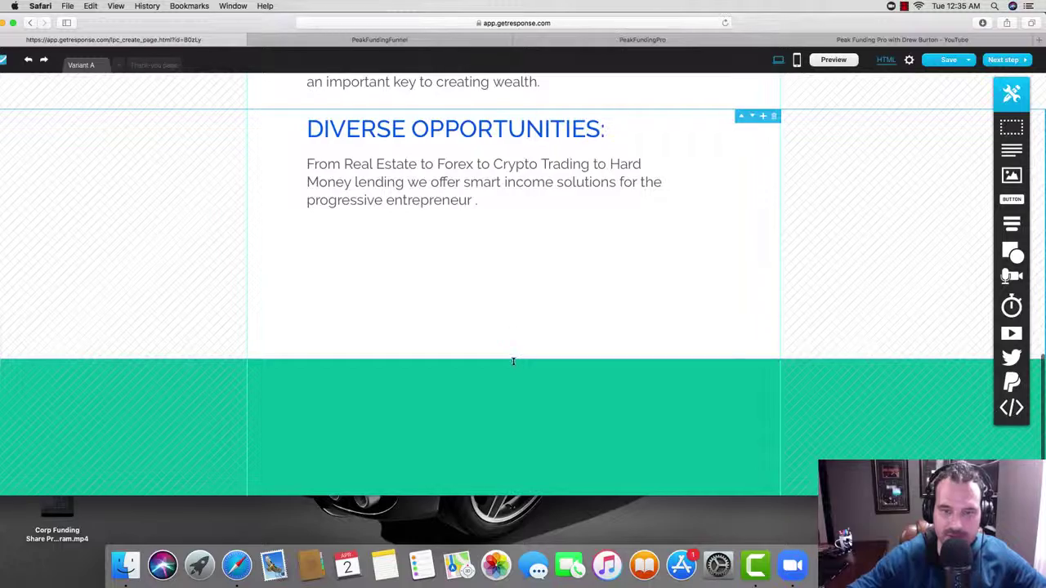
{"action": "left_click_drag", "start_coordinate": [514, 357], "coordinate": [511, 299]}
{"action": "scroll", "coordinate": [526, 324], "scroll_direction": "up", "scroll_amount": 1}
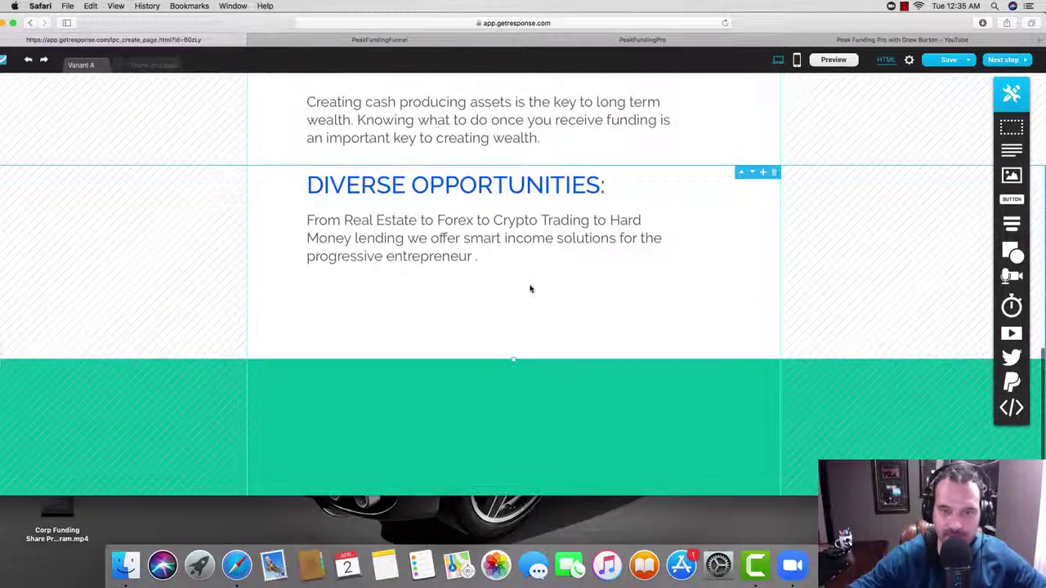
Copy the closing headline "We are helping 1000s earn — we can help you to." from the PeakFundingPro page.
{"action": "scroll", "coordinate": [531, 290], "scroll_direction": "up", "scroll_amount": 10}
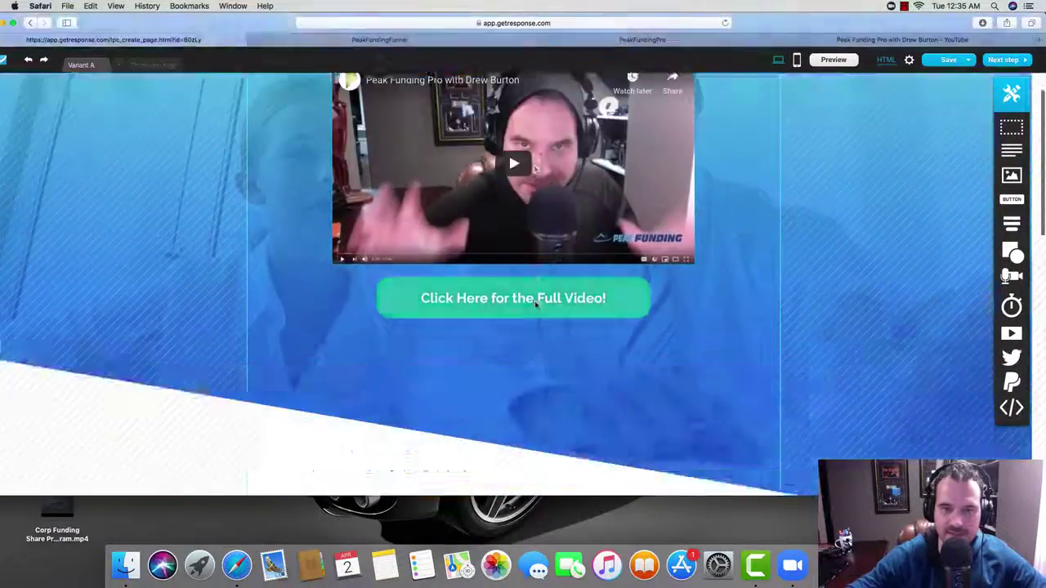
{"action": "scroll", "coordinate": [535, 305], "scroll_direction": "down", "scroll_amount": 10}
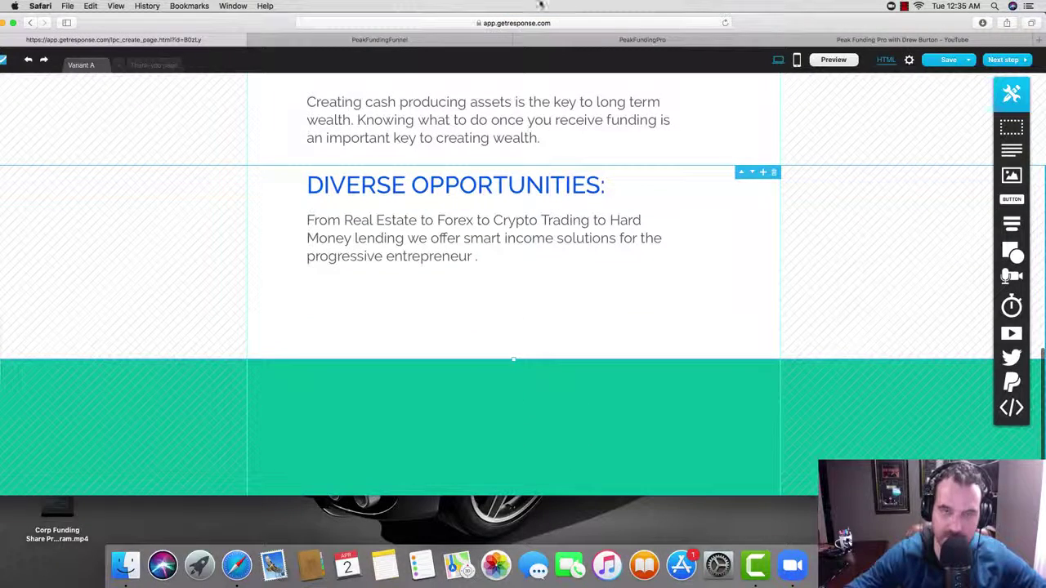
{"action": "left_click", "coordinate": [619, 39]}
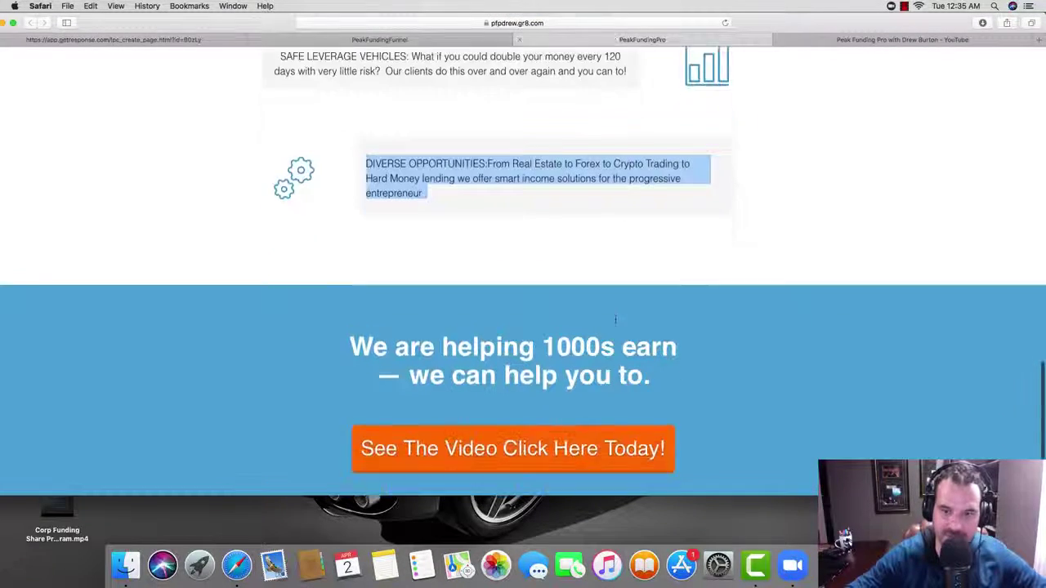
{"action": "left_click", "coordinate": [661, 380]}
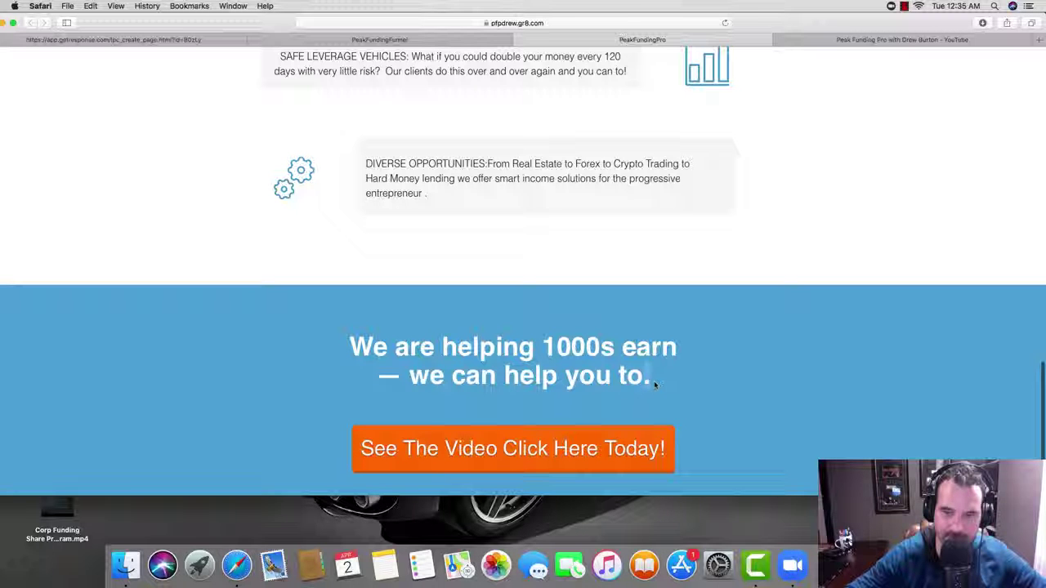
{"action": "left_click_drag", "start_coordinate": [652, 384], "coordinate": [400, 350]}
{"action": "key", "text": "super+c"}
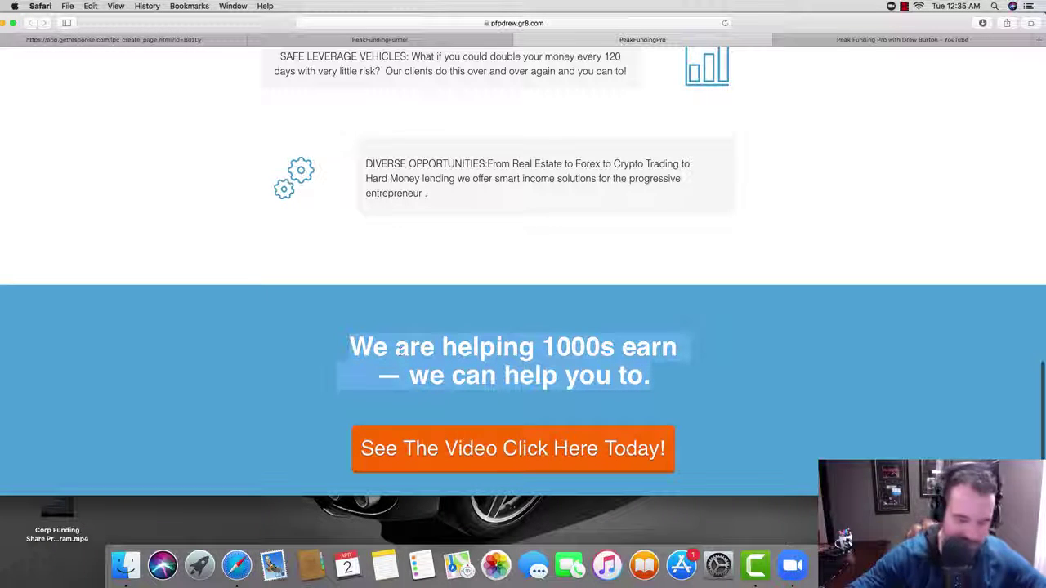
Back in the landing page editor, add a text box to the green section and replace its placeholder with the copied headline.
{"action": "left_click", "coordinate": [224, 39]}
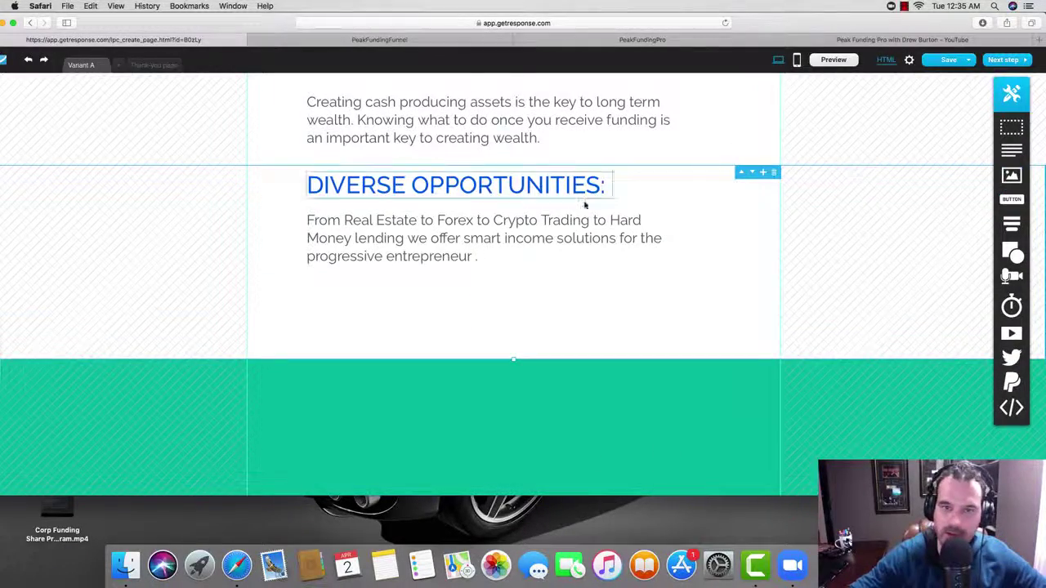
{"action": "scroll", "coordinate": [586, 205], "scroll_direction": "up", "scroll_amount": 10}
{"action": "scroll", "coordinate": [595, 211], "scroll_direction": "up", "scroll_amount": 3}
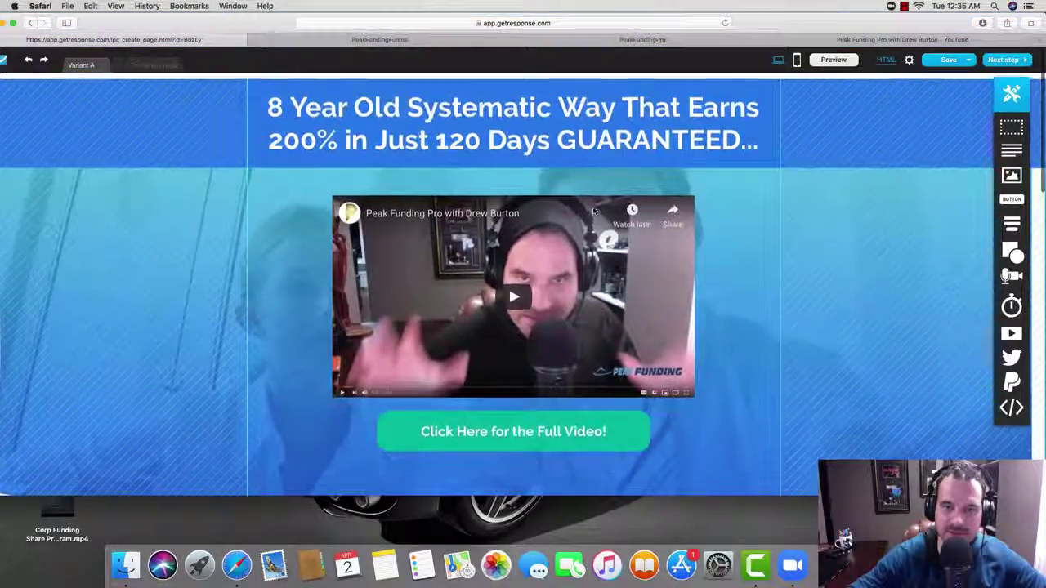
{"action": "scroll", "coordinate": [594, 211], "scroll_direction": "down", "scroll_amount": 15}
{"action": "left_click", "coordinate": [522, 185]}
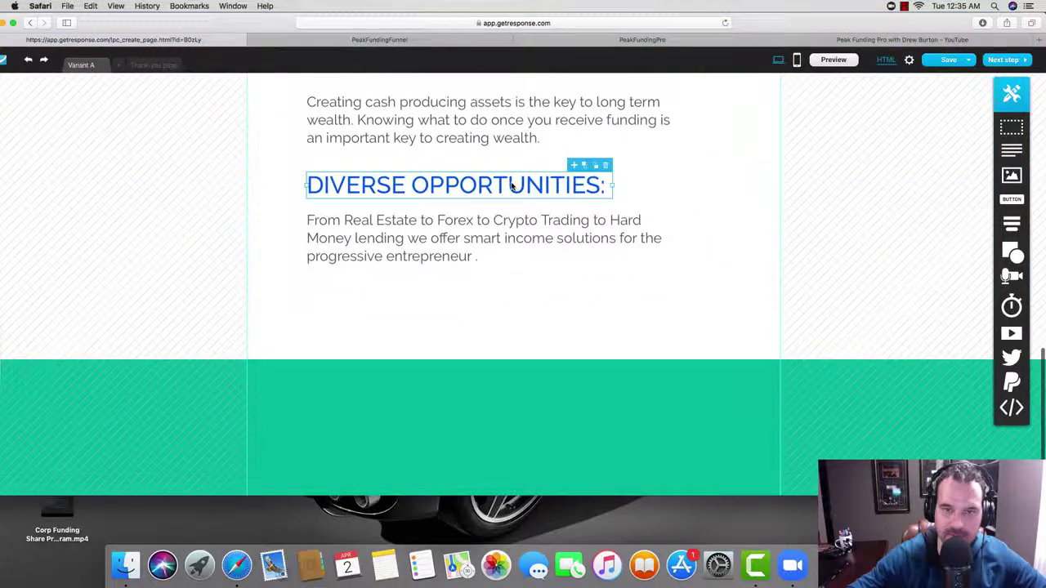
{"action": "left_click", "coordinate": [736, 227]}
{"action": "left_click_drag", "start_coordinate": [1009, 152], "coordinate": [613, 393]}
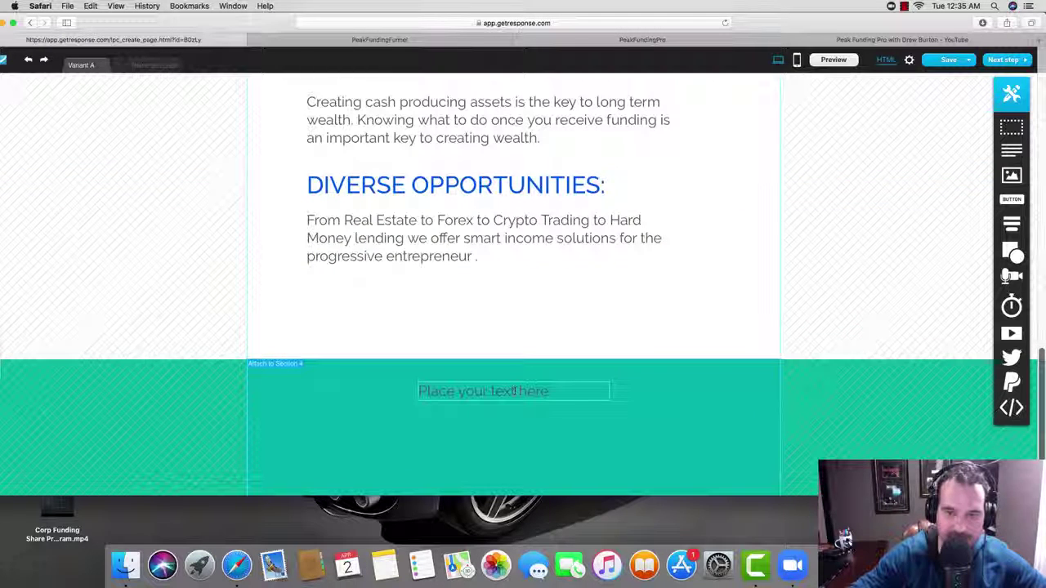
{"action": "mouse_move", "coordinate": [514, 392]}
{"action": "left_mouse_down"}
{"action": "mouse_move", "coordinate": [500, 391]}
{"action": "mouse_move", "coordinate": [521, 391]}
{"action": "left_mouse_up"}
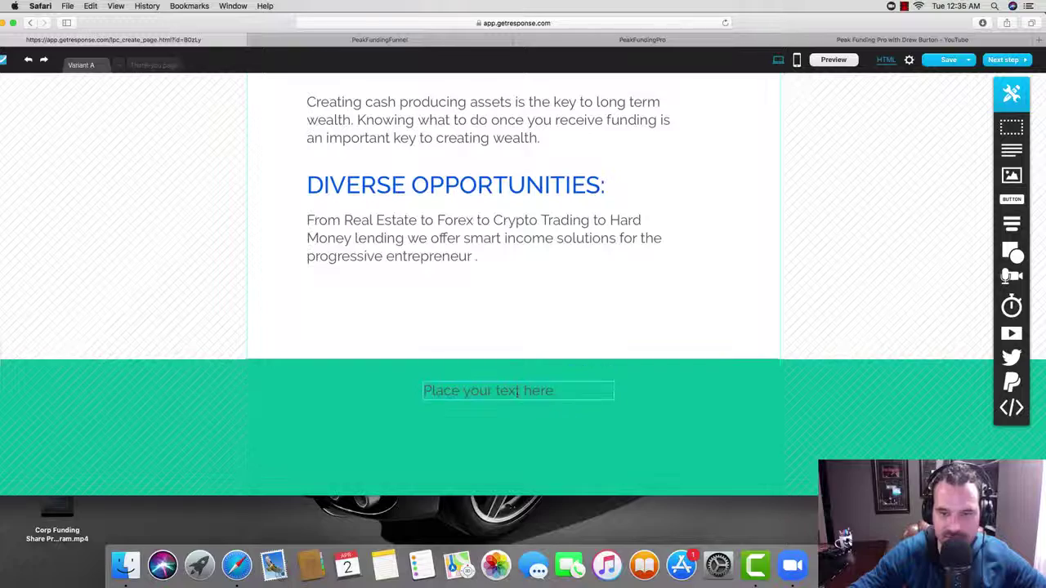
{"action": "left_click", "coordinate": [518, 390]}
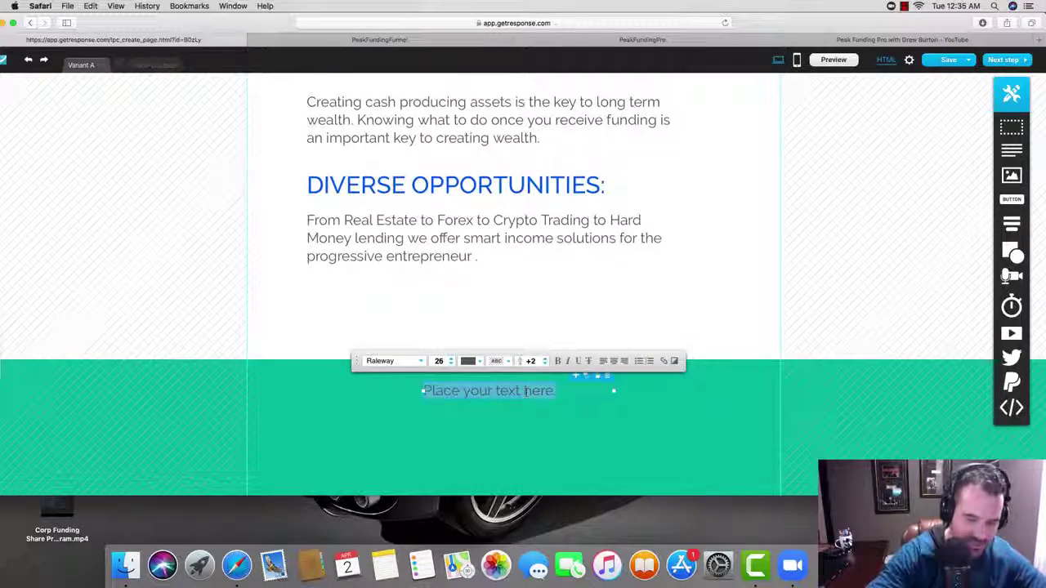
{"action": "key", "text": "super+v"}
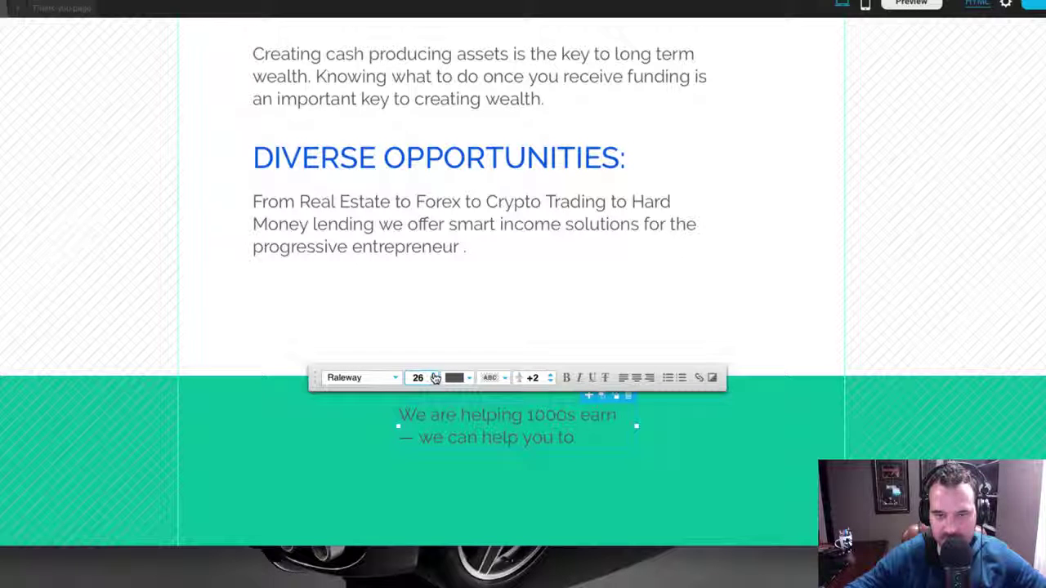
Make the green section's headline bold at size 42 and widen its box so the text fits on two lines.
{"action": "scroll", "coordinate": [436, 377], "scroll_direction": "up", "scroll_amount": 11}
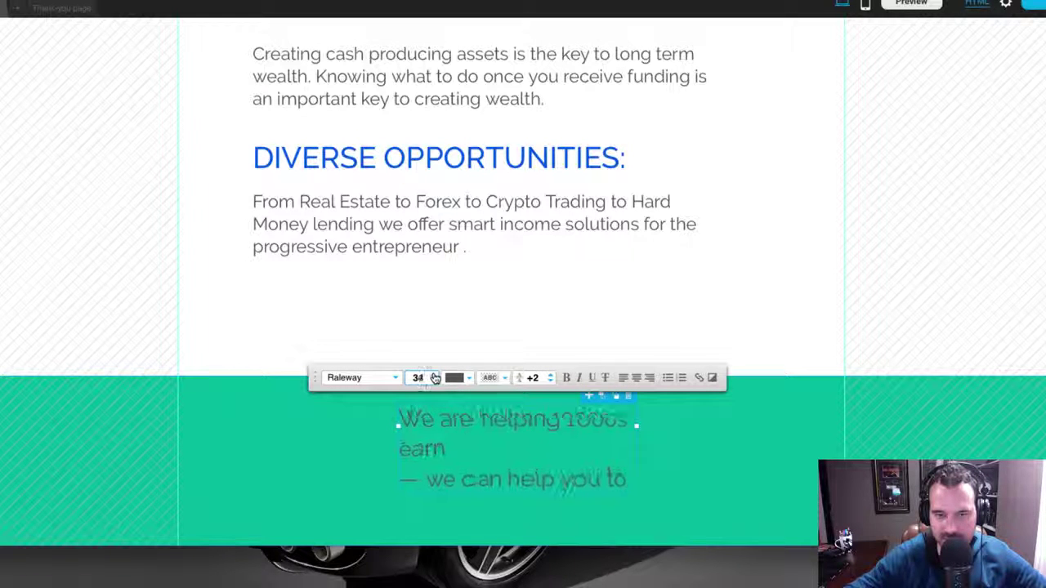
{"action": "scroll", "coordinate": [436, 378], "scroll_direction": "up", "scroll_amount": 5}
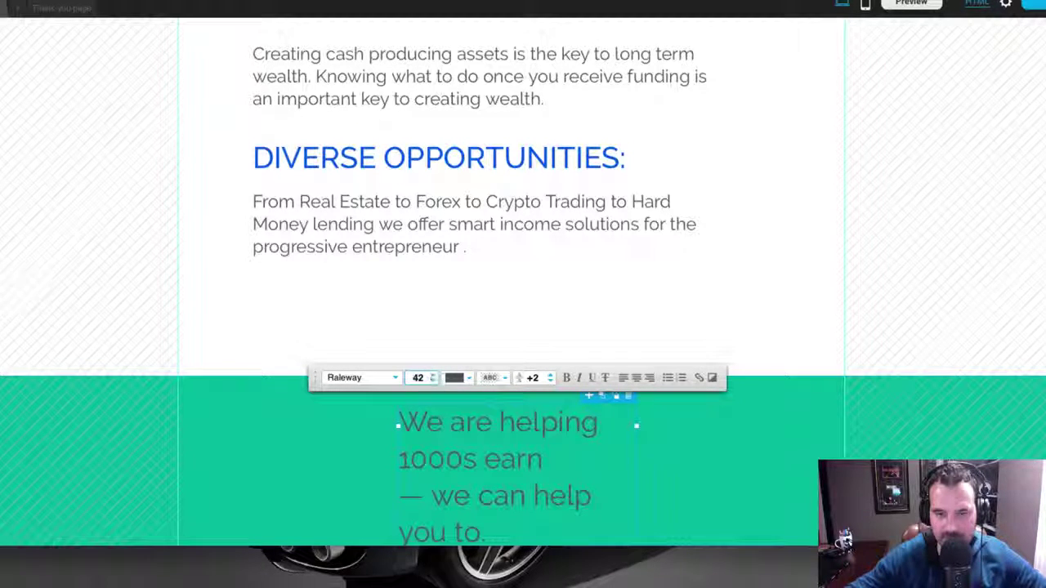
{"action": "left_click", "coordinate": [568, 378]}
{"action": "left_click_drag", "start_coordinate": [637, 425], "coordinate": [788, 424]}
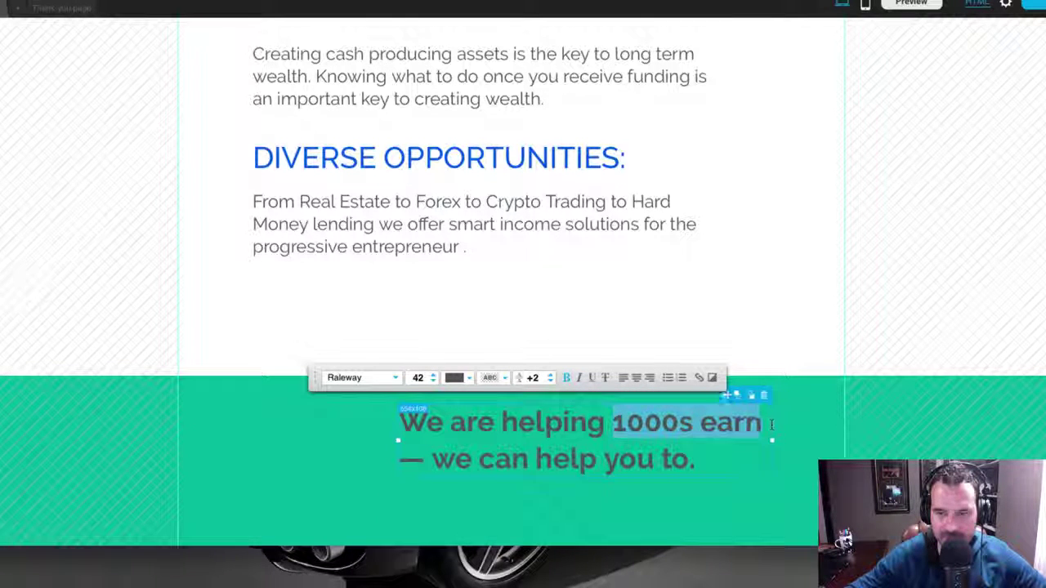
{"action": "mouse_move", "coordinate": [399, 441]}
{"action": "left_mouse_down"}
{"action": "mouse_move", "coordinate": [355, 440]}
{"action": "mouse_move", "coordinate": [398, 439]}
{"action": "left_mouse_up"}
{"action": "left_click", "coordinate": [355, 450]}
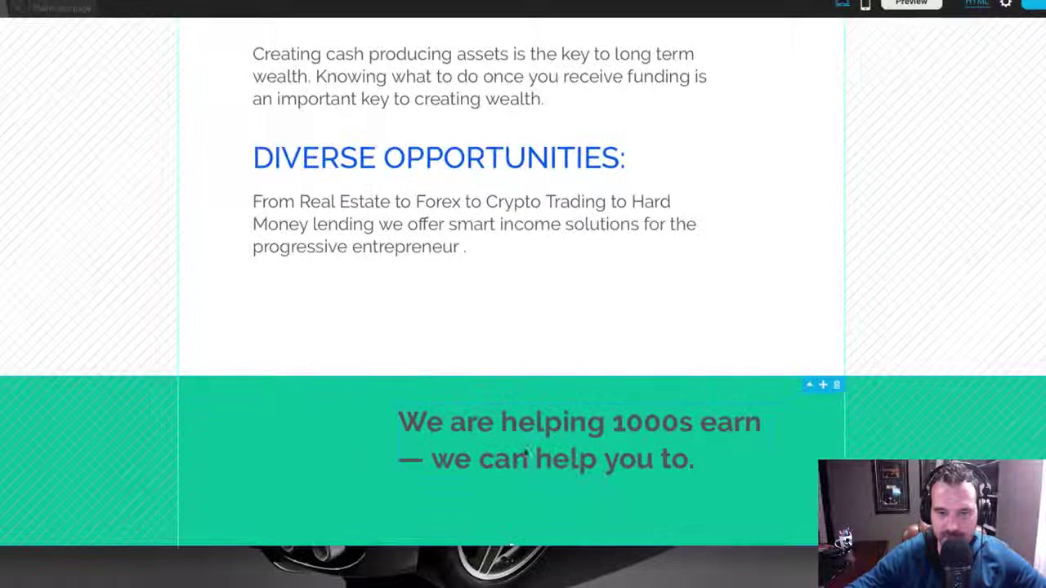
Move the headline box to the middle of the green section and color its text white (#FFFFFF).
{"action": "left_click_drag", "start_coordinate": [576, 463], "coordinate": [503, 456]}
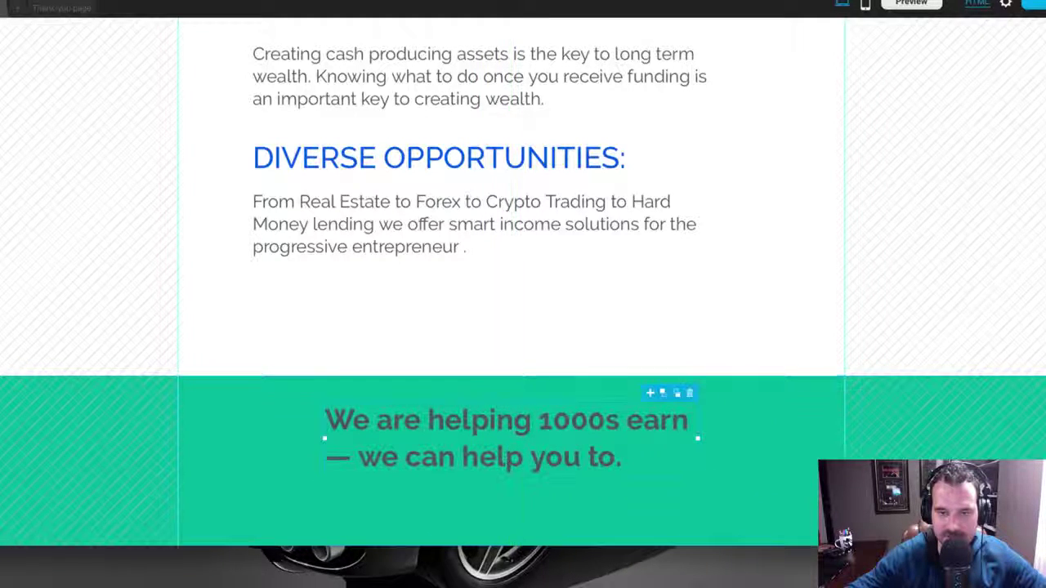
{"action": "double_click", "coordinate": [515, 456]}
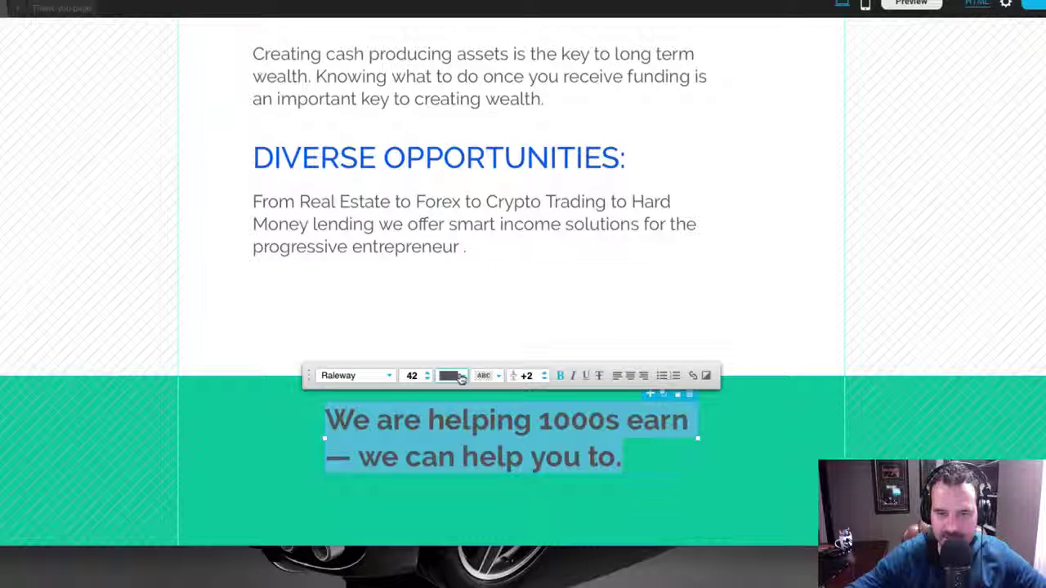
{"action": "left_click", "coordinate": [461, 377]}
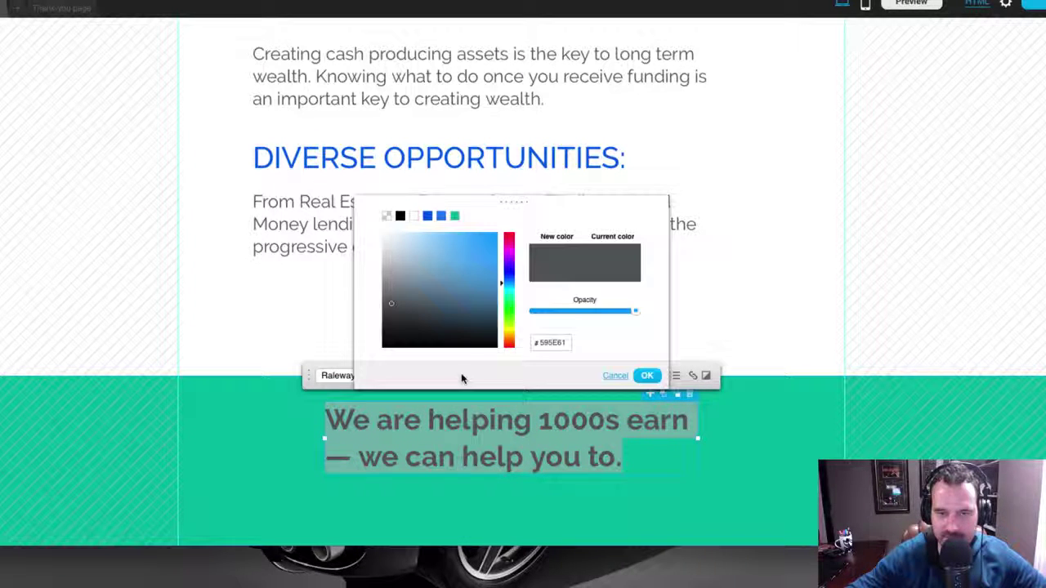
{"action": "left_click", "coordinate": [413, 216]}
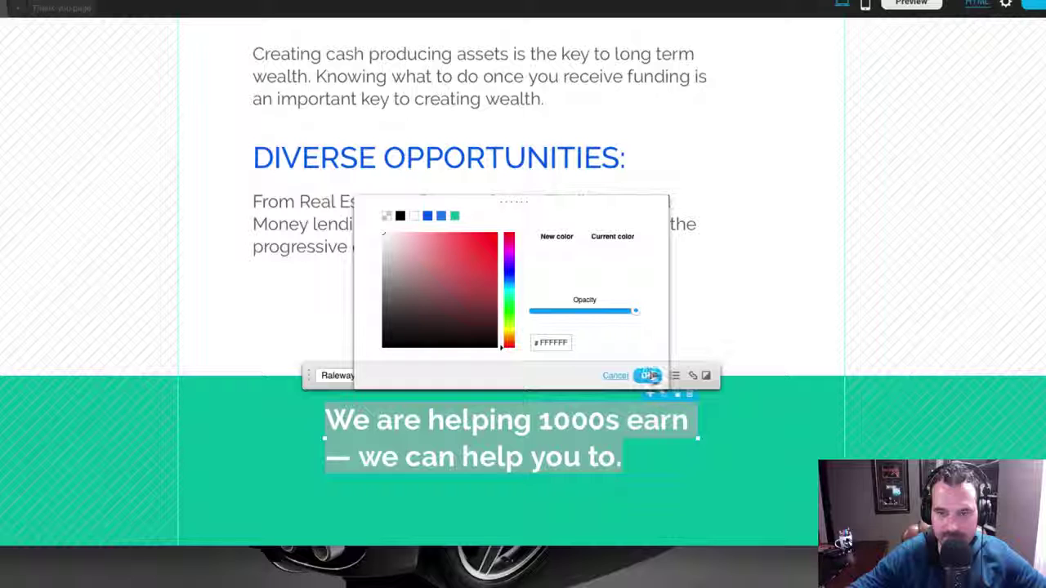
{"action": "left_click", "coordinate": [647, 376]}
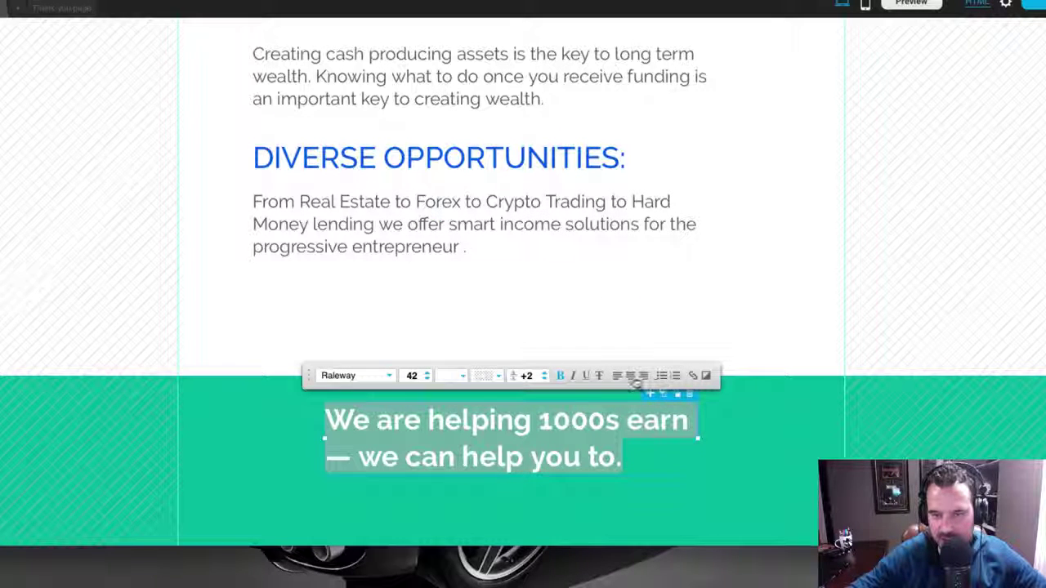
Center-align the headline text within its box, keeping it bold and without italics.
{"action": "left_click", "coordinate": [630, 376]}
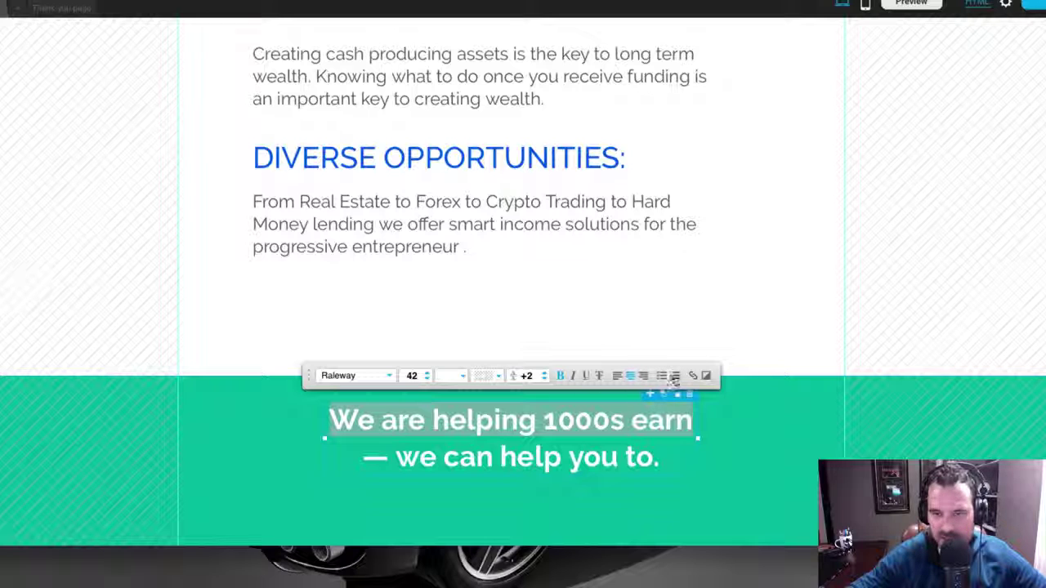
{"action": "left_click", "coordinate": [575, 376]}
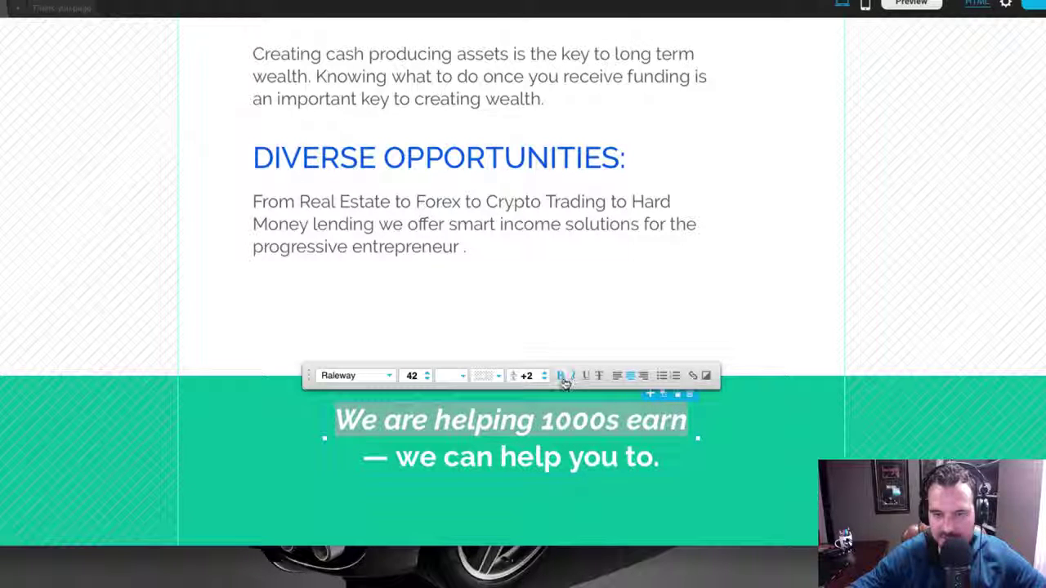
{"action": "left_click", "coordinate": [572, 377]}
{"action": "left_click", "coordinate": [748, 448]}
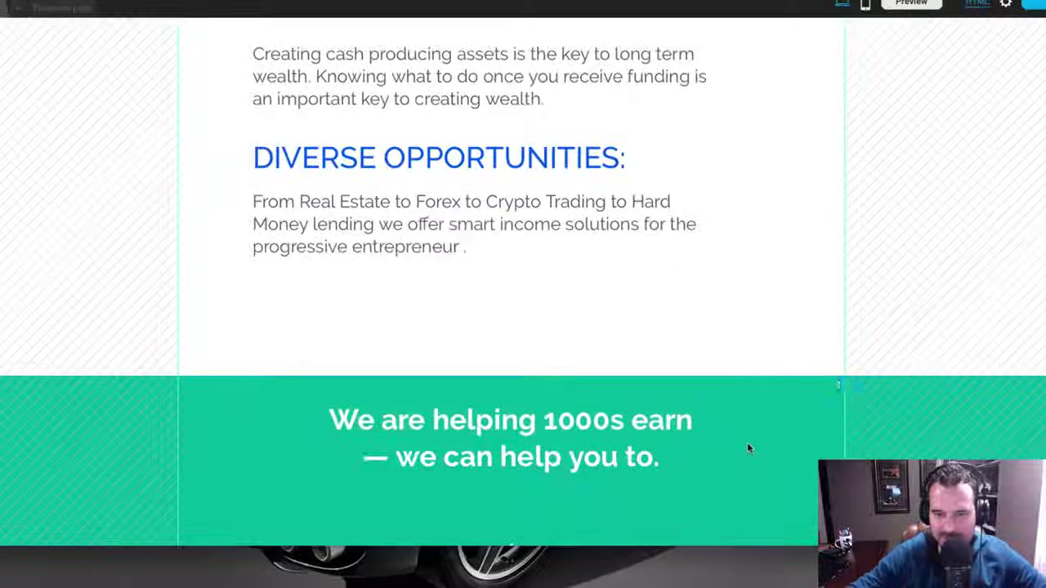
{"action": "scroll", "coordinate": [766, 460], "scroll_direction": "down", "scroll_amount": 1}
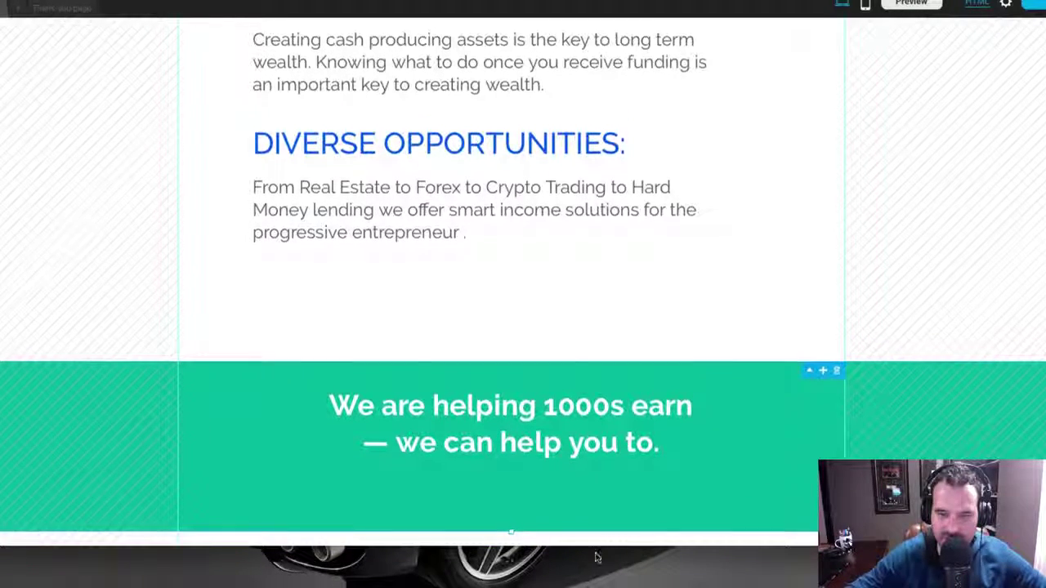
Extend the green section downward and add a button beneath its headline.
{"action": "left_click_drag", "start_coordinate": [511, 533], "coordinate": [513, 543]}
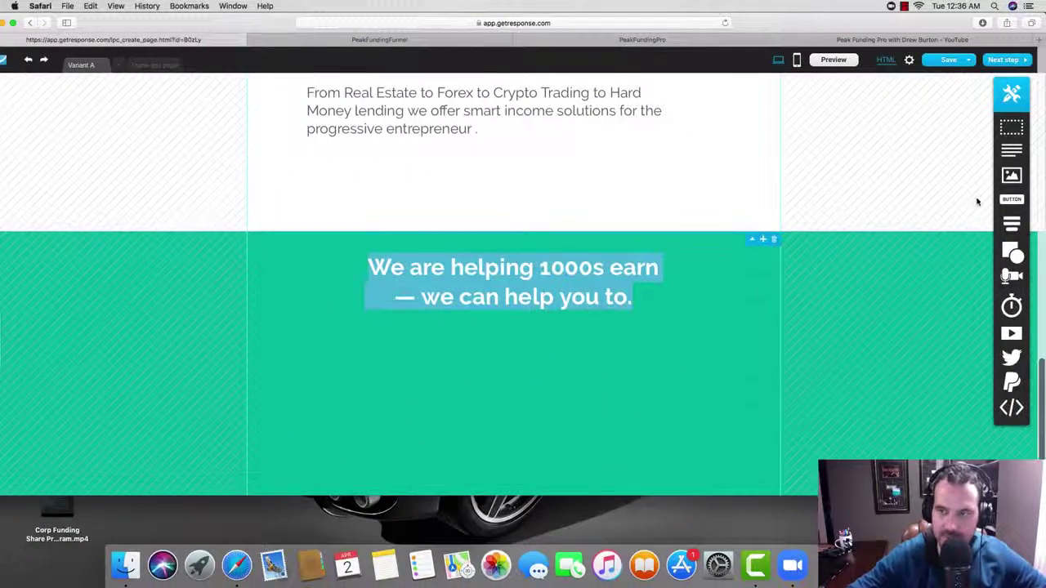
{"action": "left_click_drag", "start_coordinate": [1012, 199], "coordinate": [539, 358]}
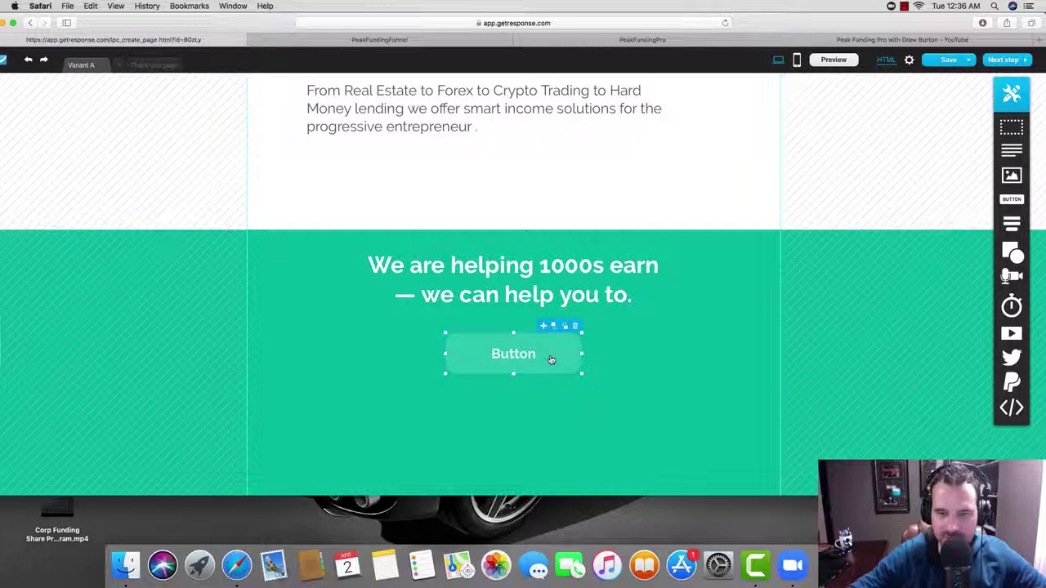
Color the new button solid white (#FFFFFF) and widen it on both sides to fit a longer label.
{"action": "double_click", "coordinate": [551, 360]}
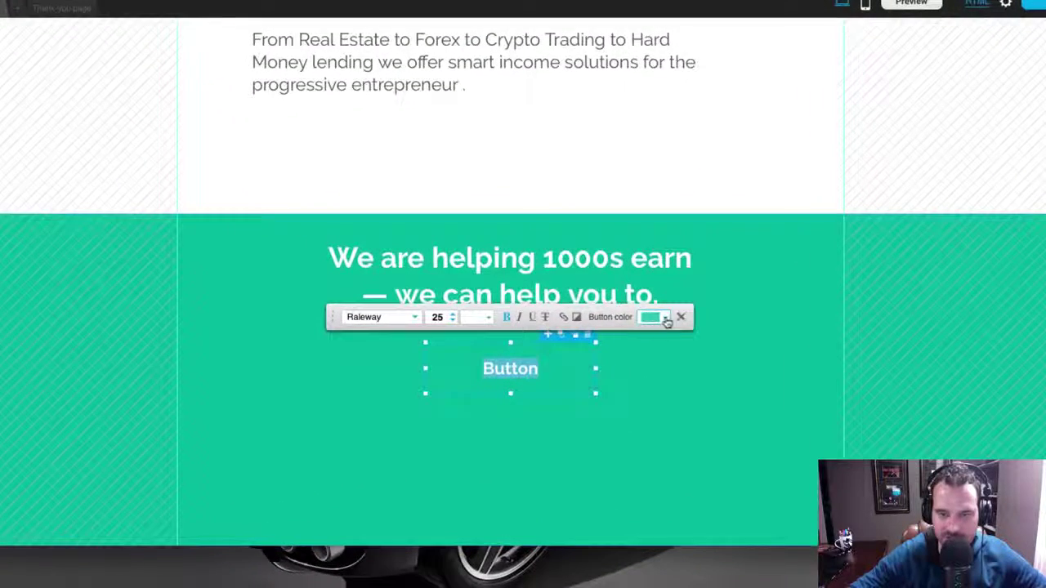
{"action": "left_click", "coordinate": [664, 319]}
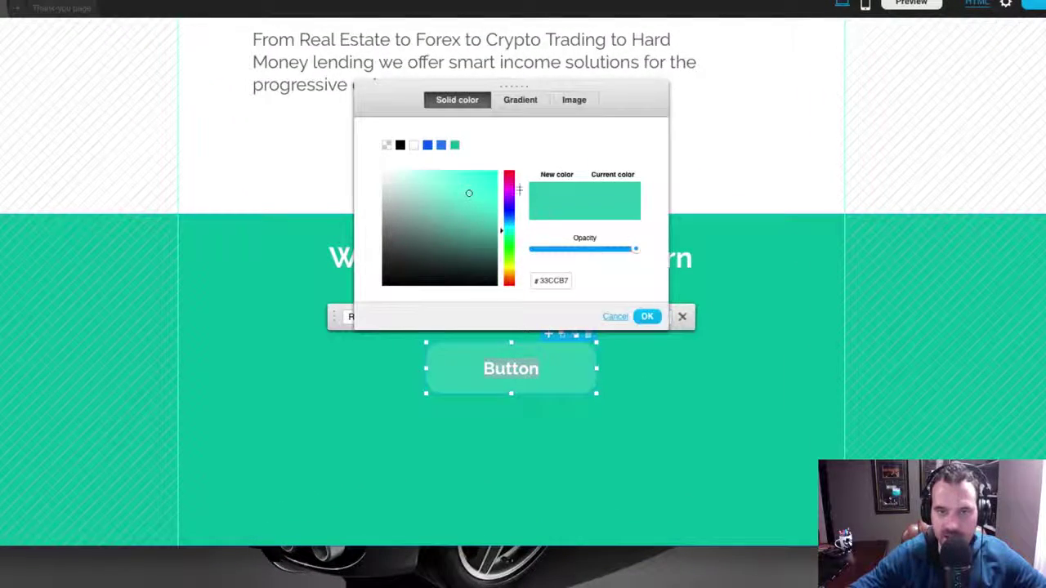
{"action": "left_click", "coordinate": [414, 146]}
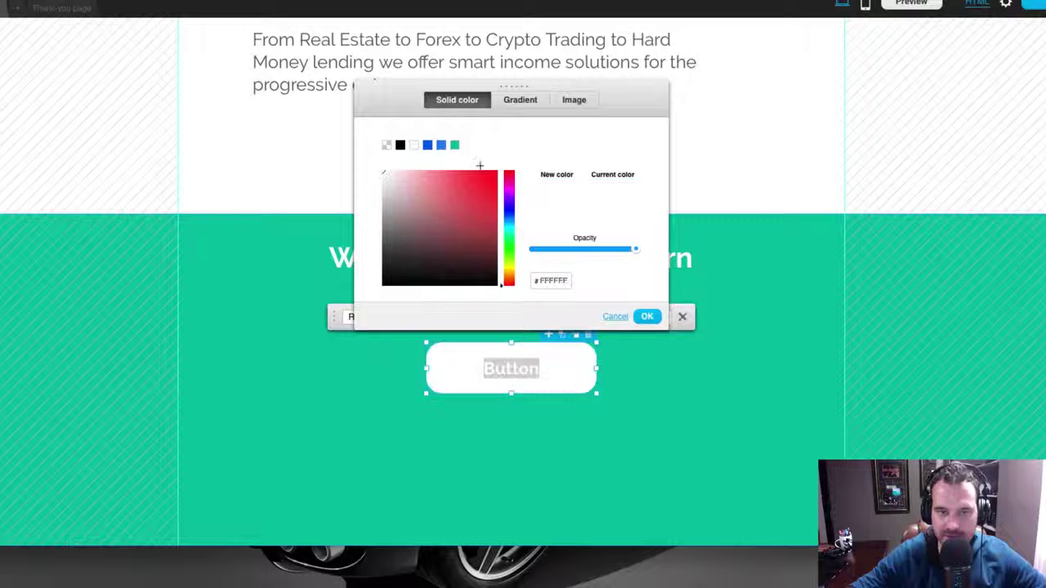
{"action": "left_click", "coordinate": [648, 317]}
{"action": "left_click_drag", "start_coordinate": [598, 368], "coordinate": [694, 367]}
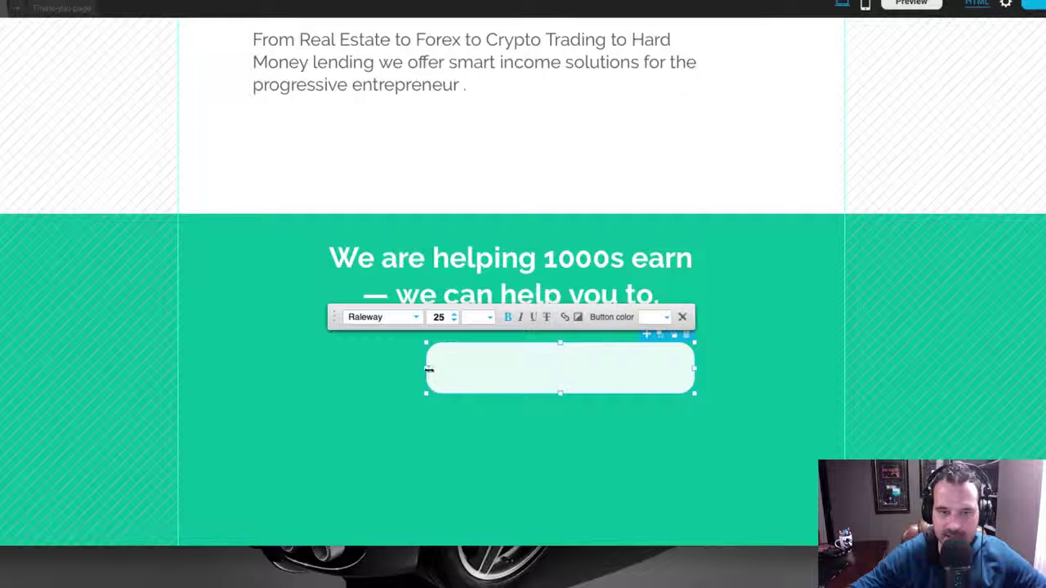
{"action": "left_click_drag", "start_coordinate": [425, 369], "coordinate": [373, 369]}
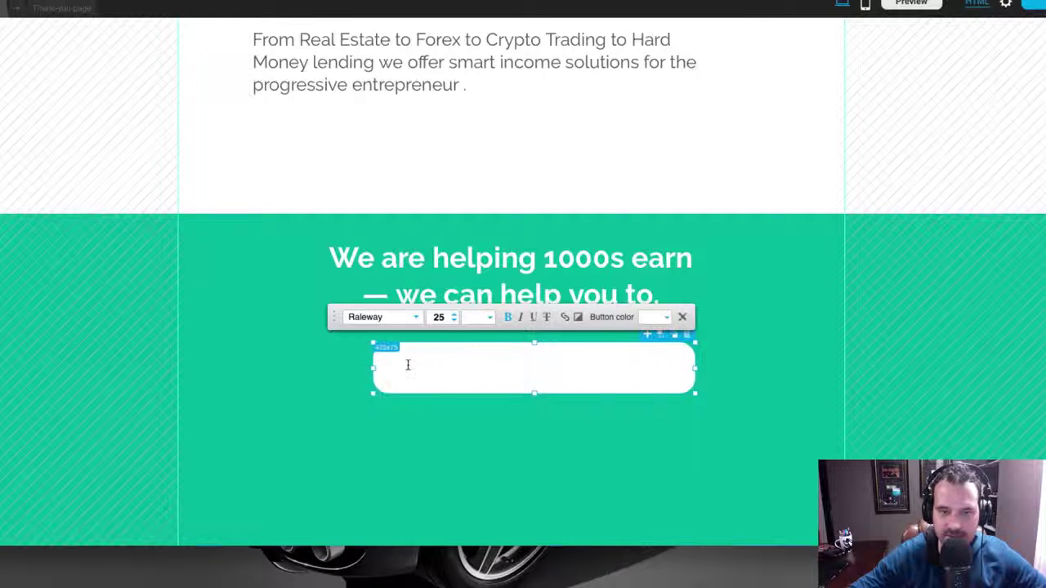
Check the button wording on the reference page and color the white button's text black (#000000).
{"action": "double_click", "coordinate": [545, 371]}
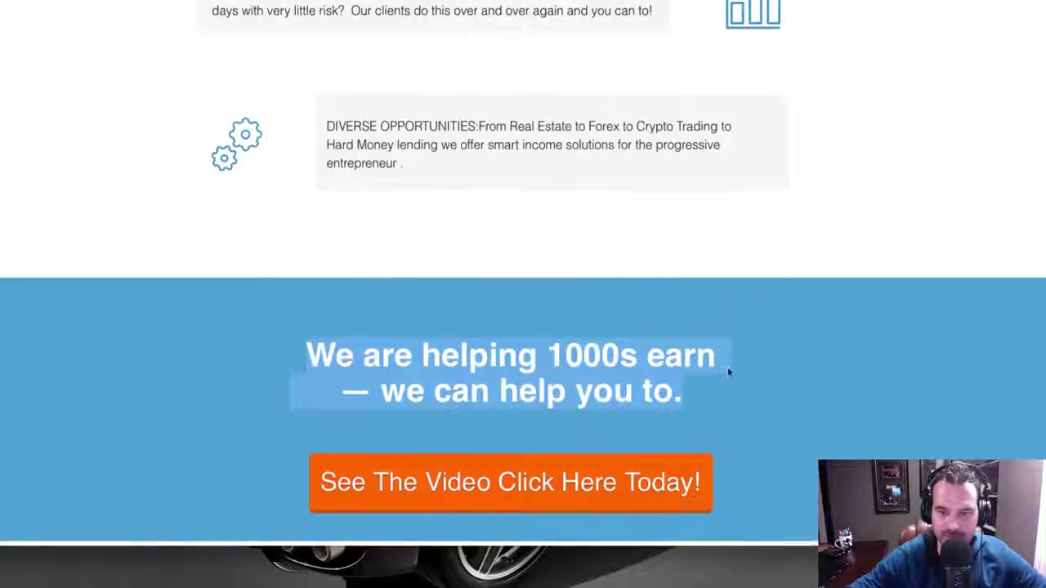
{"action": "scroll", "coordinate": [729, 372], "scroll_direction": "up", "scroll_amount": 1}
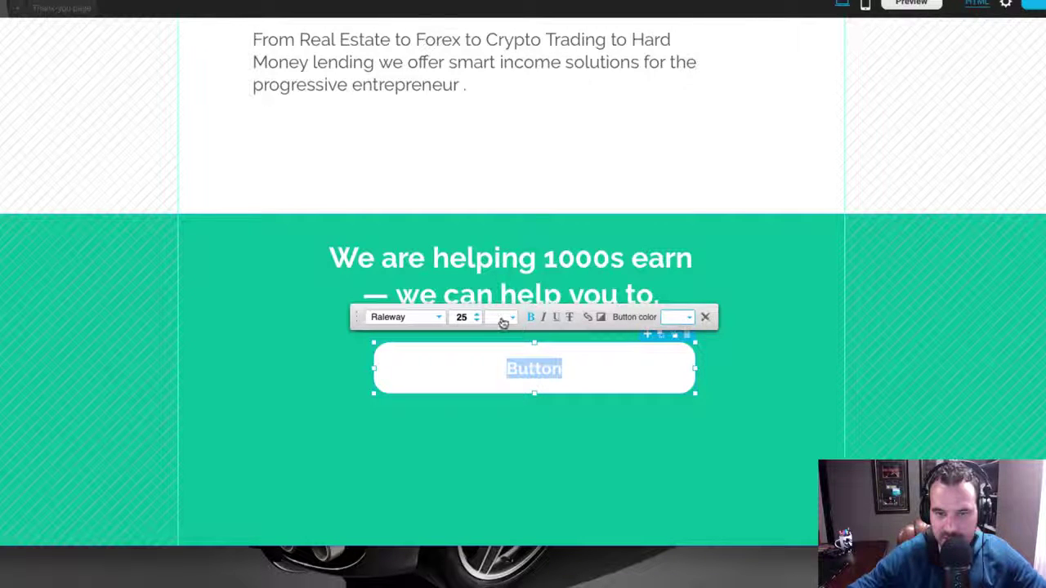
{"action": "left_click", "coordinate": [508, 321]}
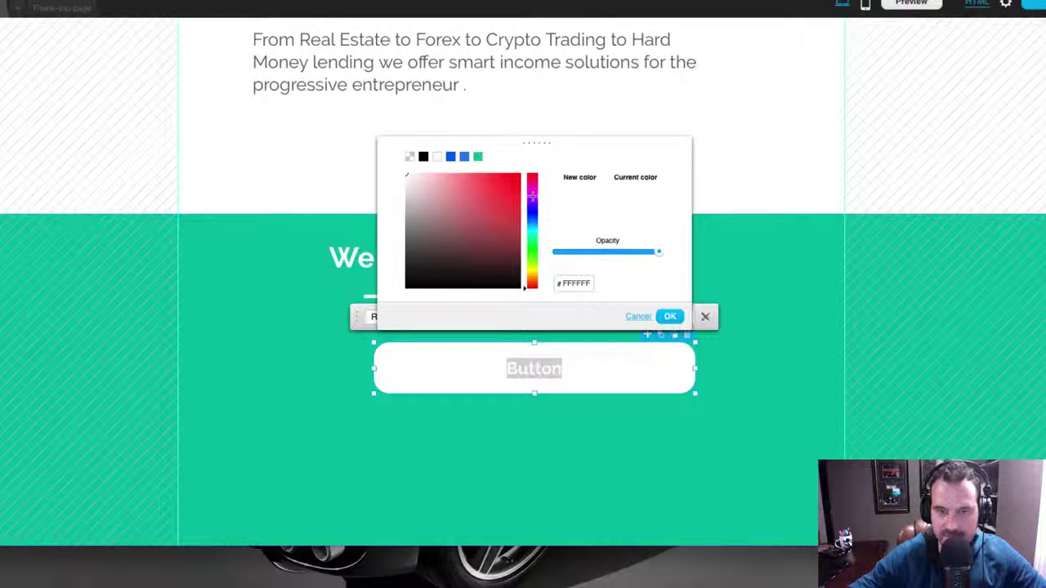
{"action": "left_click", "coordinate": [424, 158]}
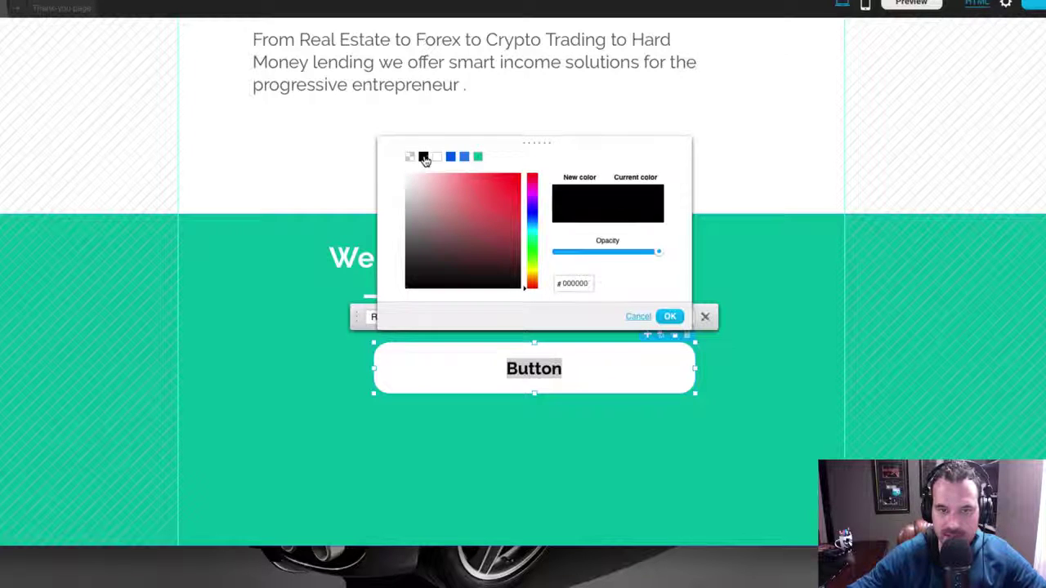
{"action": "left_click", "coordinate": [671, 317]}
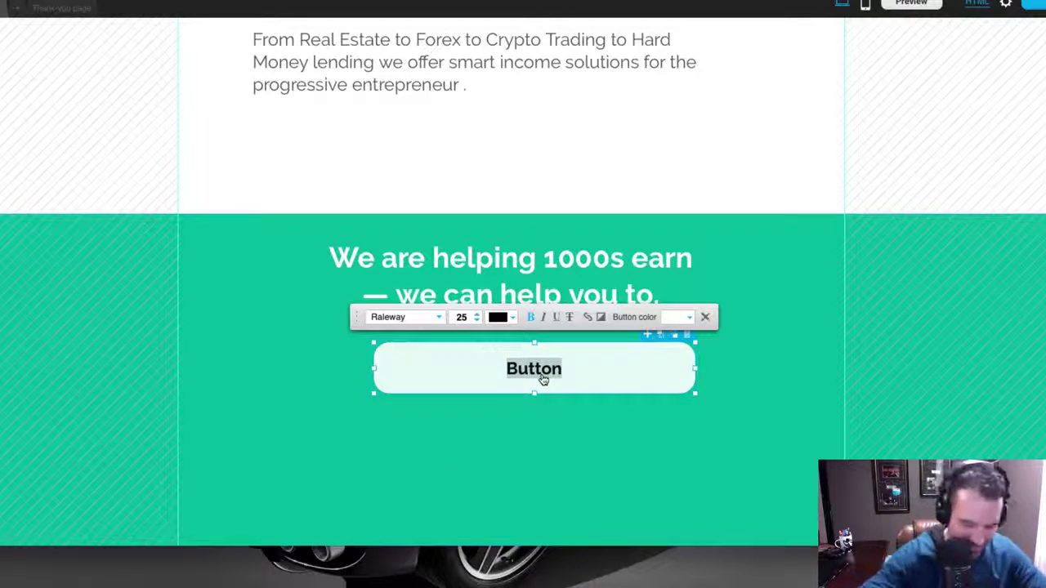
Replace the white button's placeholder label with "See The Video Click Here Today!".
{"action": "type", "text": "S"}
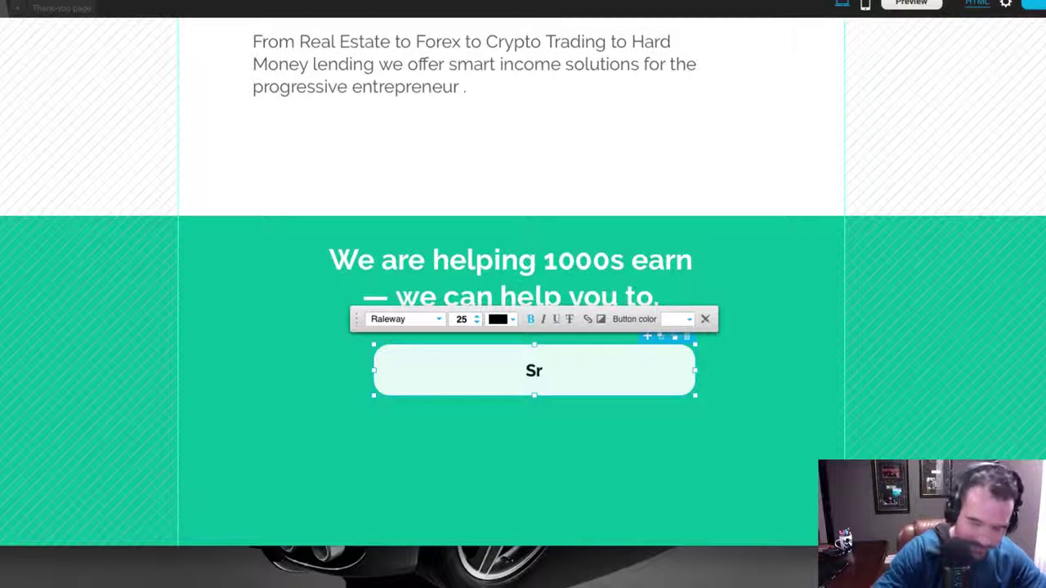
{"action": "type", "text": "ee T"}
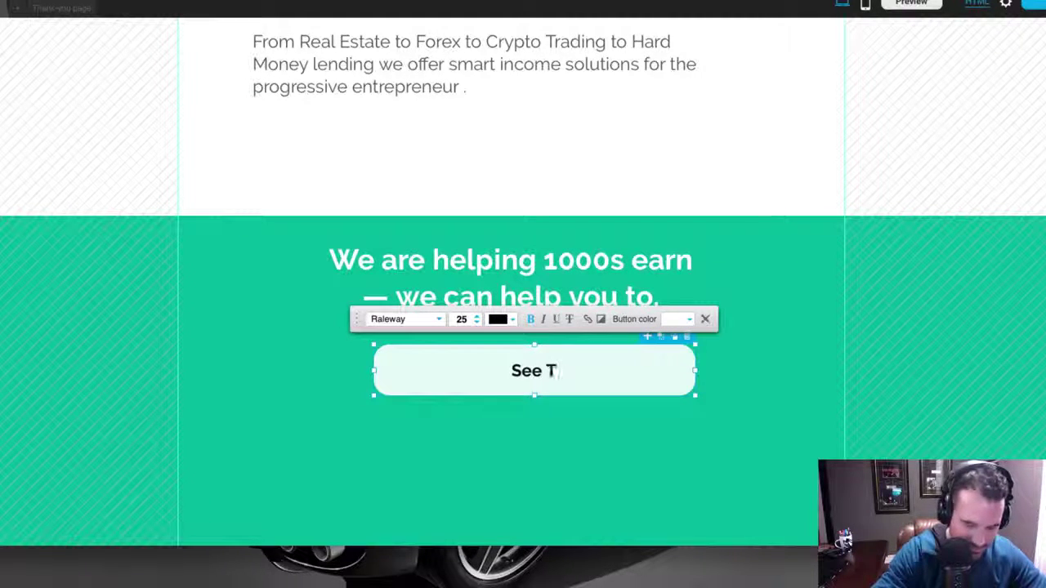
{"action": "type", "text": "he Video"}
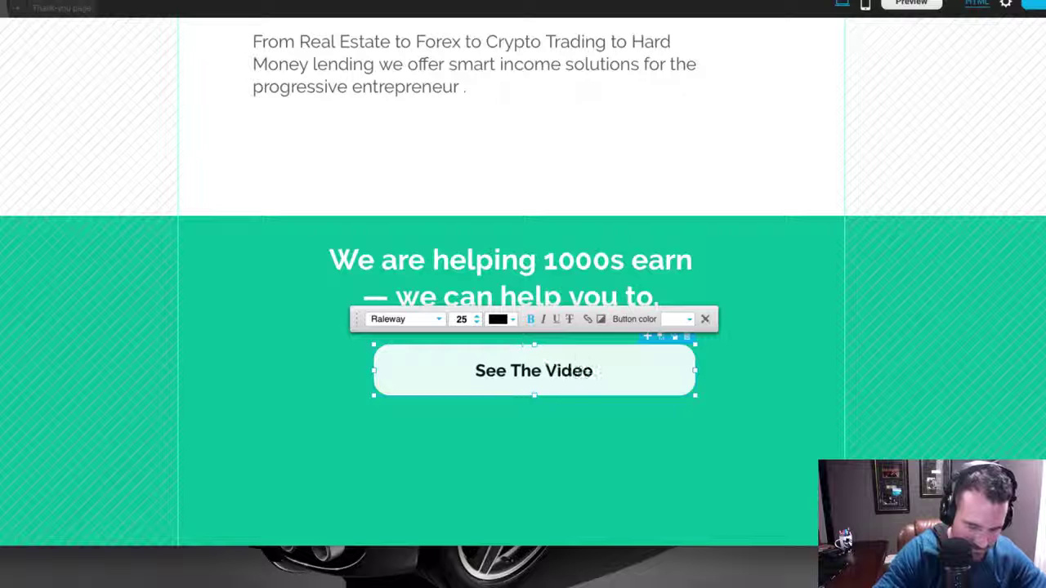
{"action": "type", "text": " Click"}
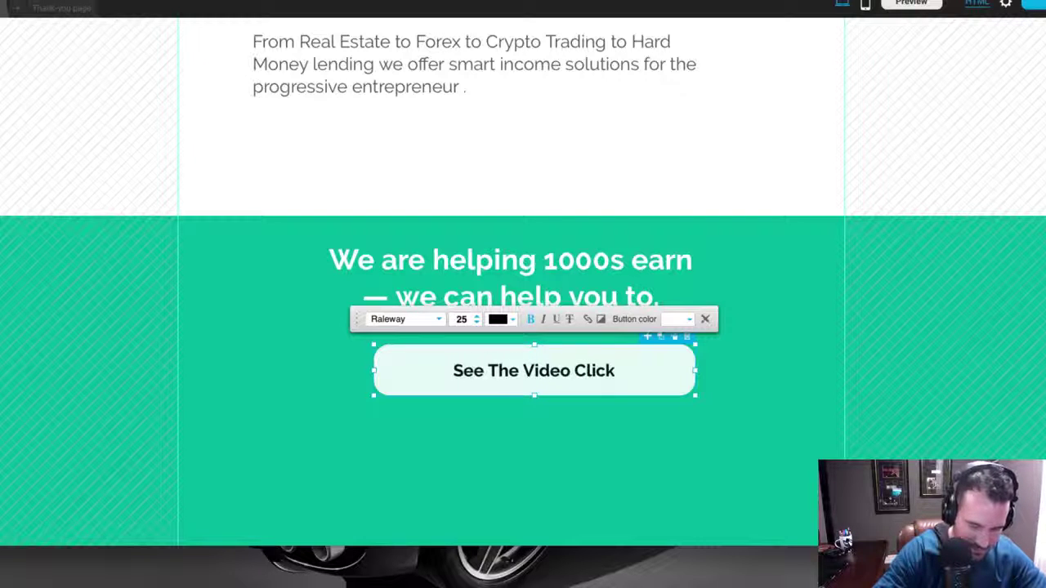
{"action": "type", "text": " Here T"}
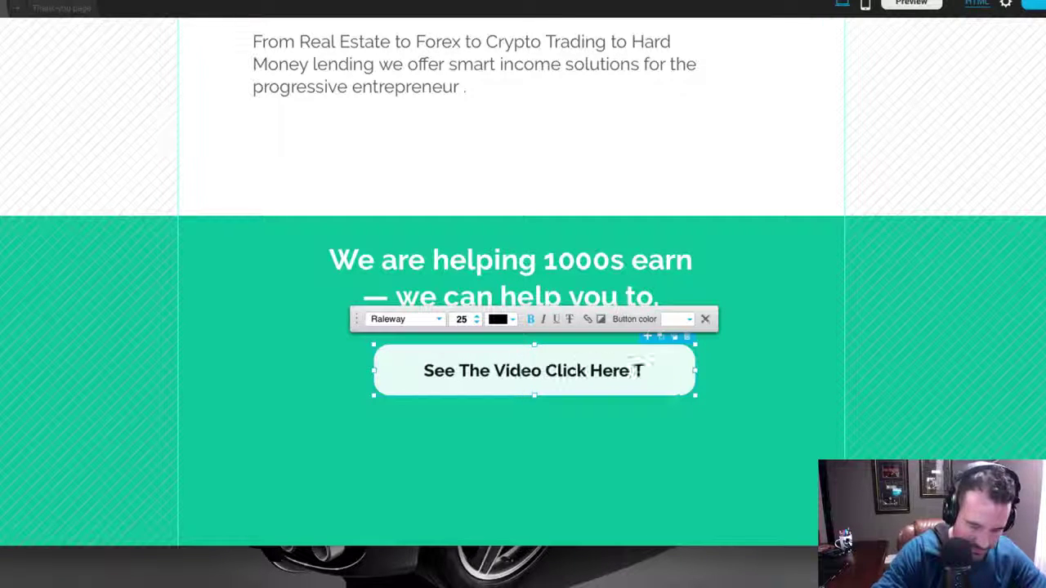
{"action": "type", "text": "oday"}
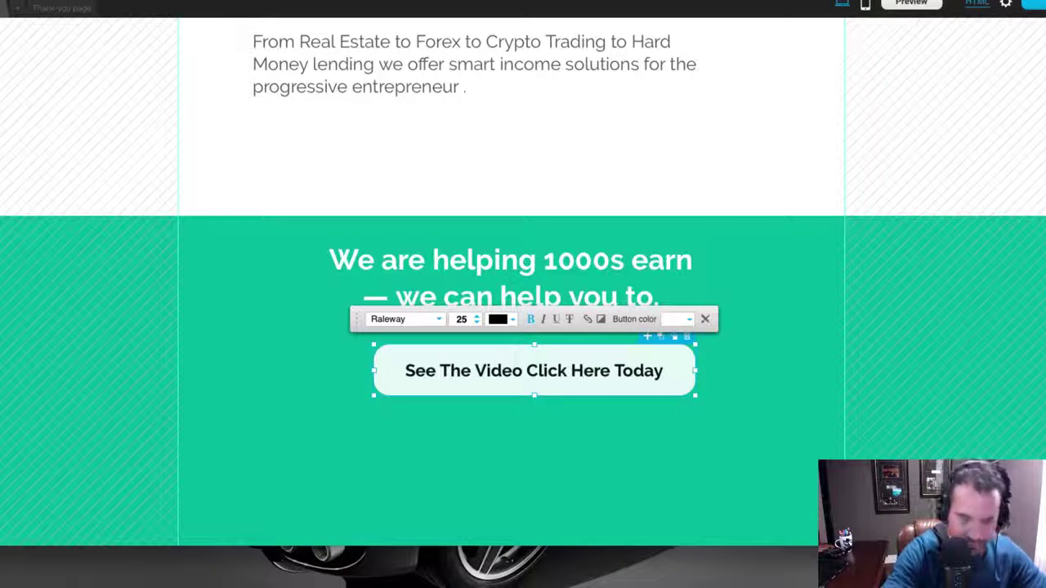
{"action": "type", "text": "!"}
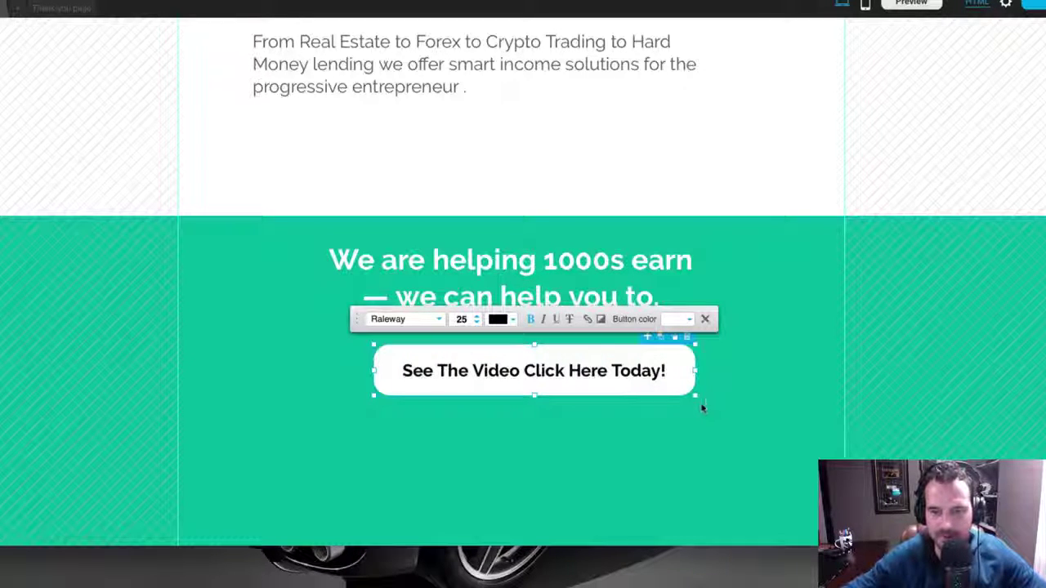
Link the white button to a page section, choosing Section 1 as the destination.
{"action": "left_click", "coordinate": [588, 319]}
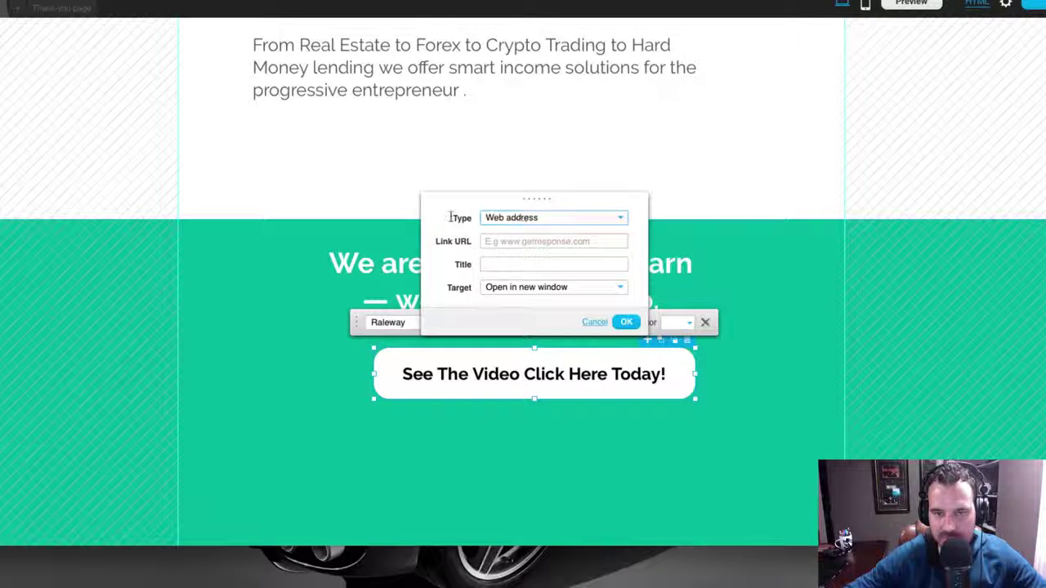
{"action": "left_click", "coordinate": [512, 225]}
{"action": "left_click", "coordinate": [513, 257]}
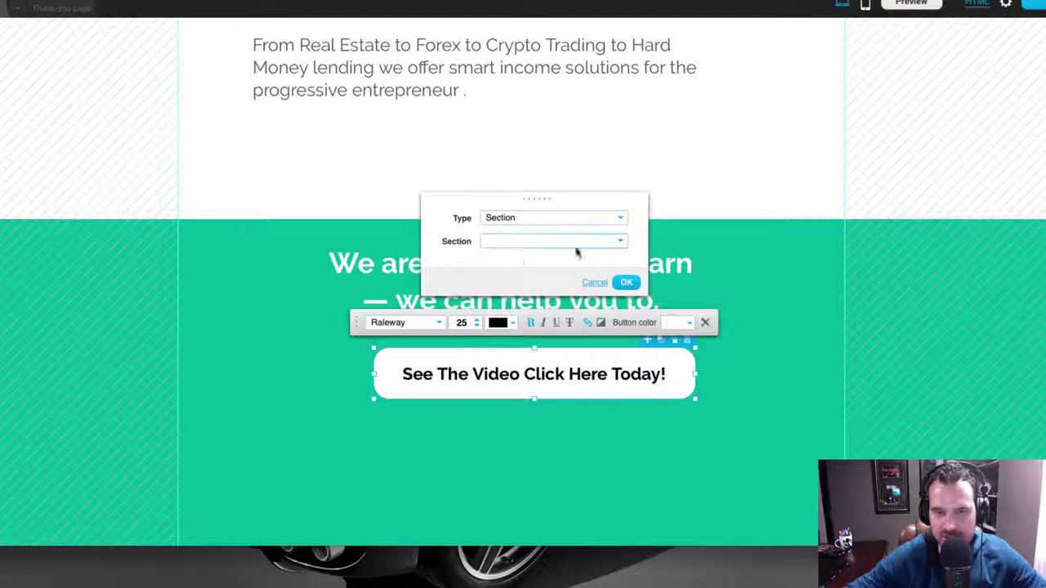
{"action": "left_click", "coordinate": [510, 246]}
{"action": "left_click", "coordinate": [517, 265]}
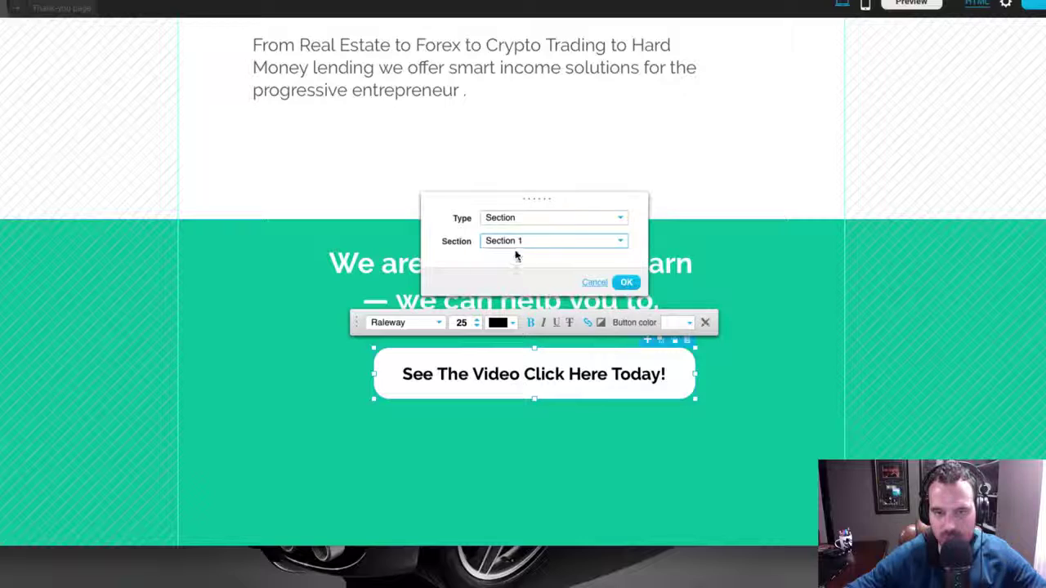
{"action": "left_click", "coordinate": [627, 283]}
{"action": "left_click", "coordinate": [720, 396]}
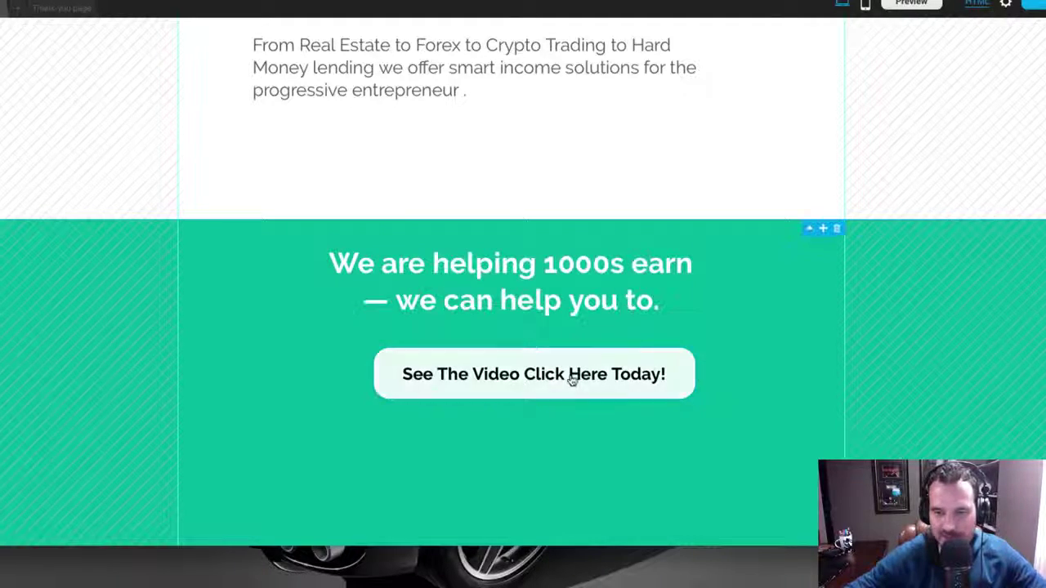
Shorten the green section so it ends just below the button, and center the button beneath the headline.
{"action": "left_click", "coordinate": [553, 375]}
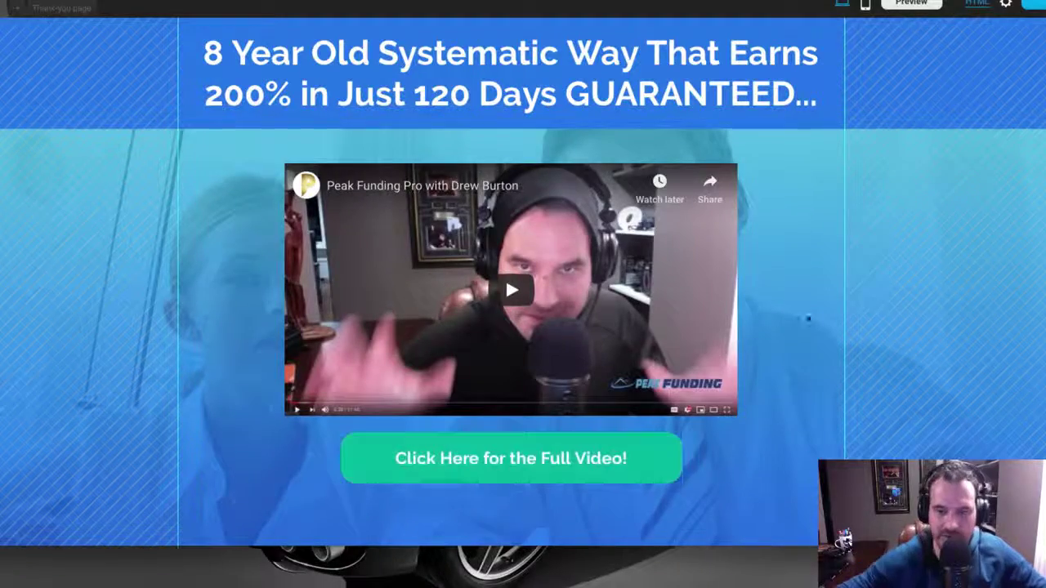
{"action": "scroll", "coordinate": [789, 383], "scroll_direction": "down", "scroll_amount": 10}
{"action": "scroll", "coordinate": [789, 383], "scroll_direction": "up", "scroll_amount": 8}
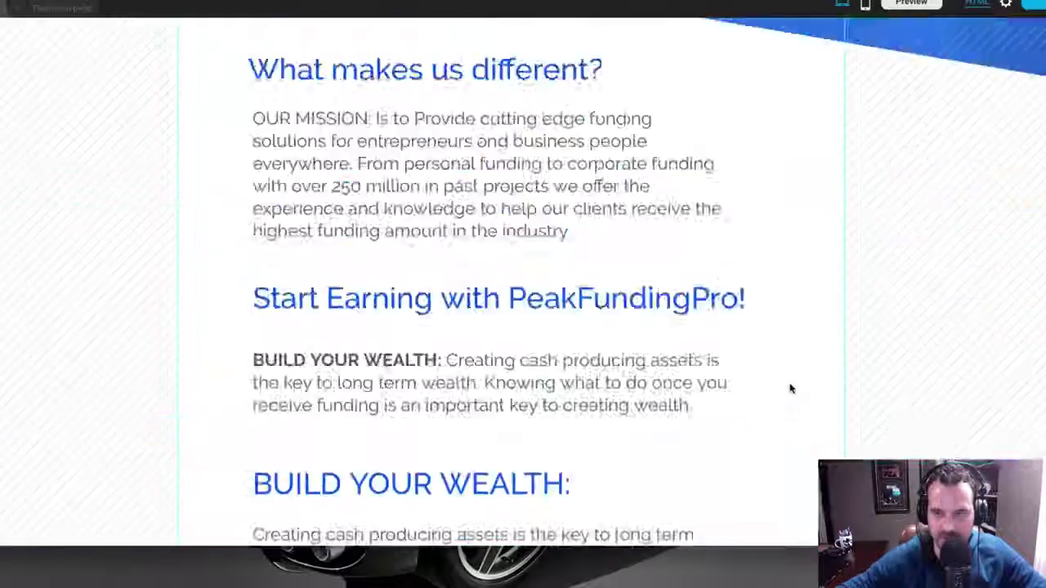
{"action": "scroll", "coordinate": [789, 387], "scroll_direction": "down", "scroll_amount": 8}
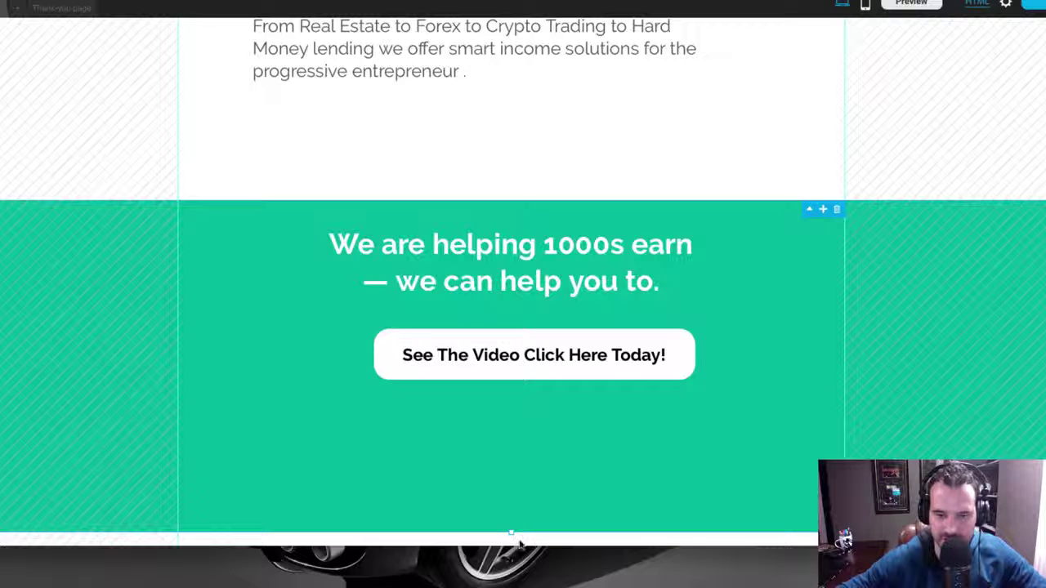
{"action": "left_click_drag", "start_coordinate": [511, 533], "coordinate": [512, 444]}
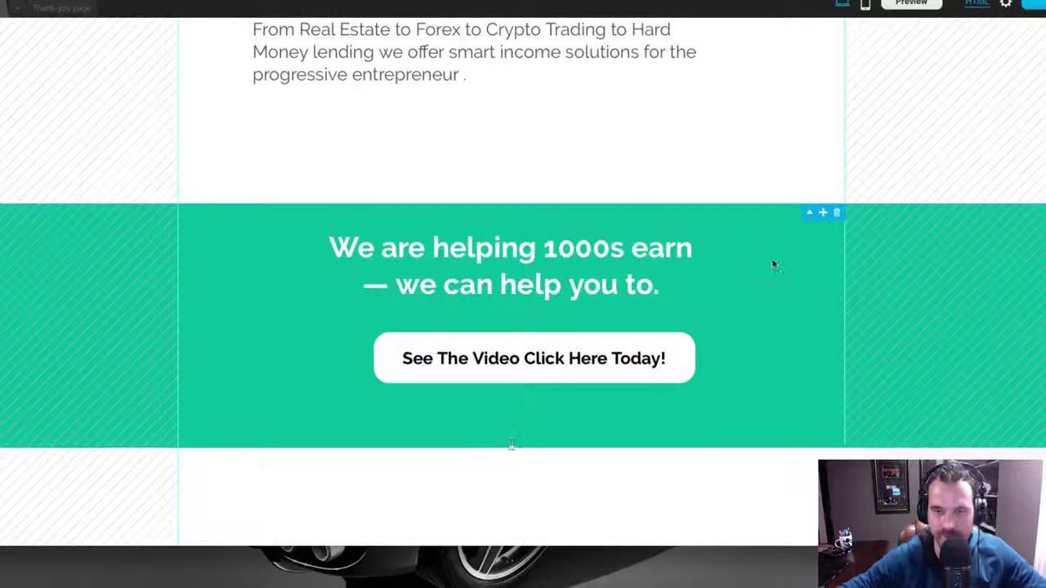
{"action": "left_click_drag", "start_coordinate": [518, 359], "coordinate": [501, 463]}
Try to proceed to the next step, return to the editor instead, and generate and look over Variant A's mobile version.
{"action": "scroll", "coordinate": [735, 386], "scroll_direction": "up", "scroll_amount": 10}
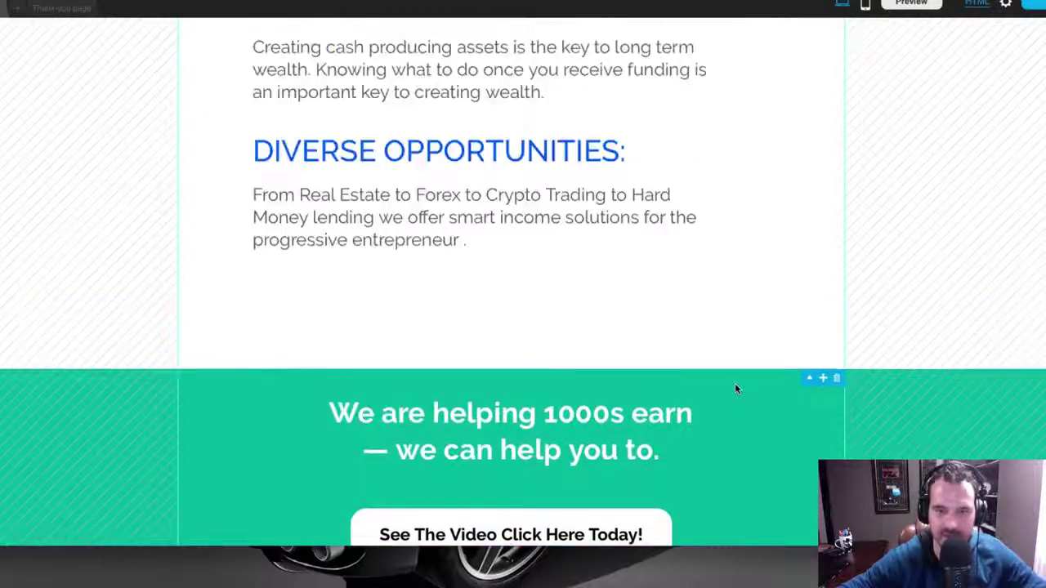
{"action": "scroll", "coordinate": [735, 387], "scroll_direction": "down", "scroll_amount": 7}
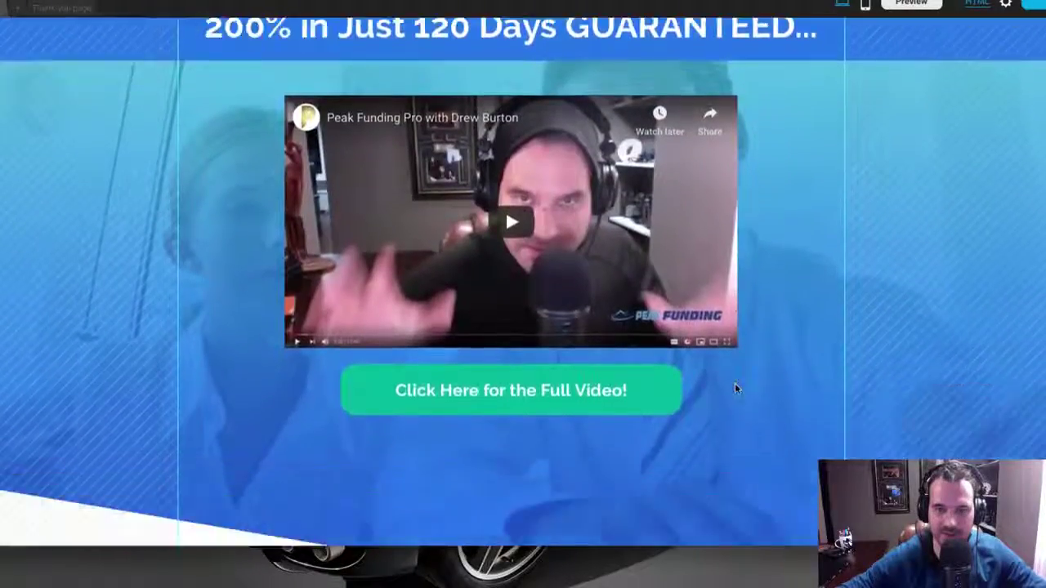
{"action": "scroll", "coordinate": [735, 386], "scroll_direction": "up", "scroll_amount": 7}
{"action": "scroll", "coordinate": [734, 389], "scroll_direction": "up", "scroll_amount": 1}
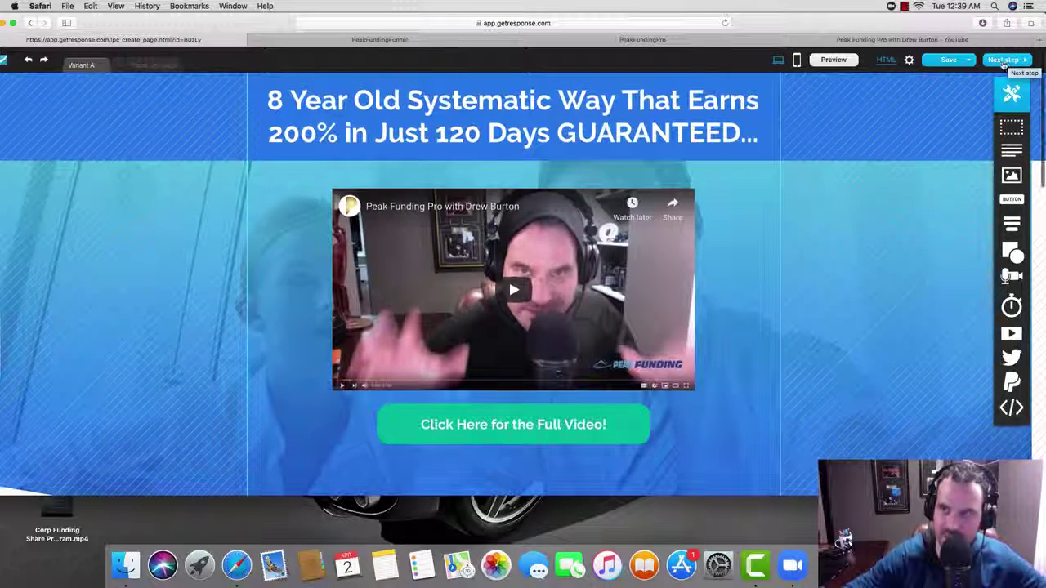
{"action": "left_click", "coordinate": [1004, 60]}
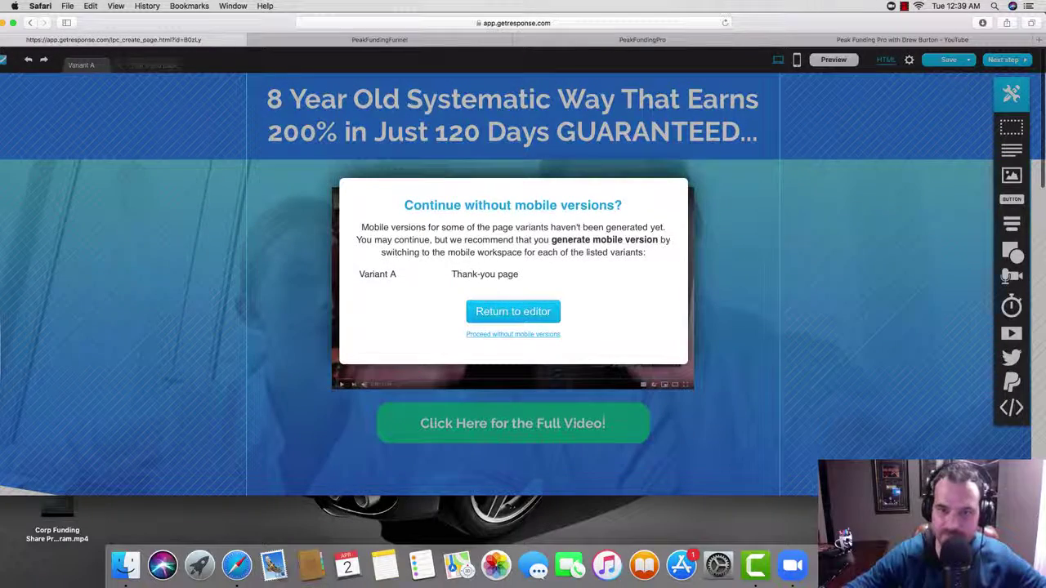
{"action": "left_click", "coordinate": [513, 312]}
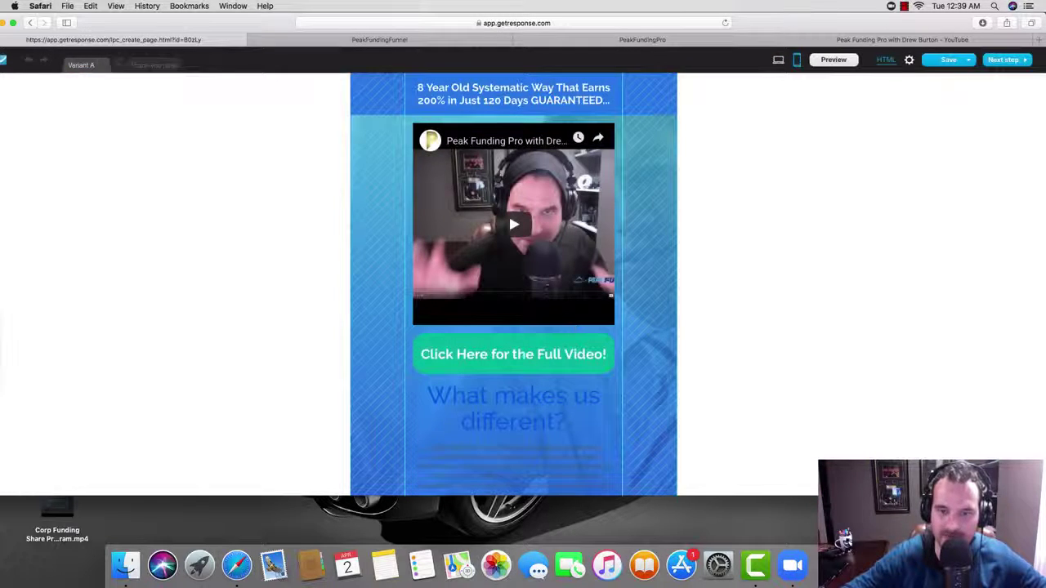
{"action": "scroll", "coordinate": [554, 315], "scroll_direction": "up", "scroll_amount": 2}
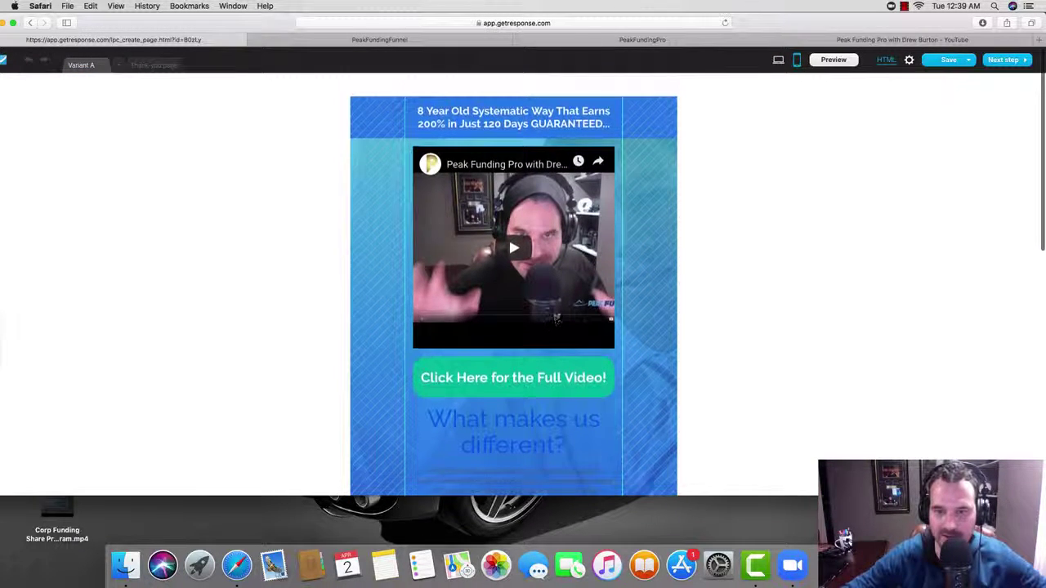
{"action": "scroll", "coordinate": [556, 315], "scroll_direction": "down", "scroll_amount": 5}
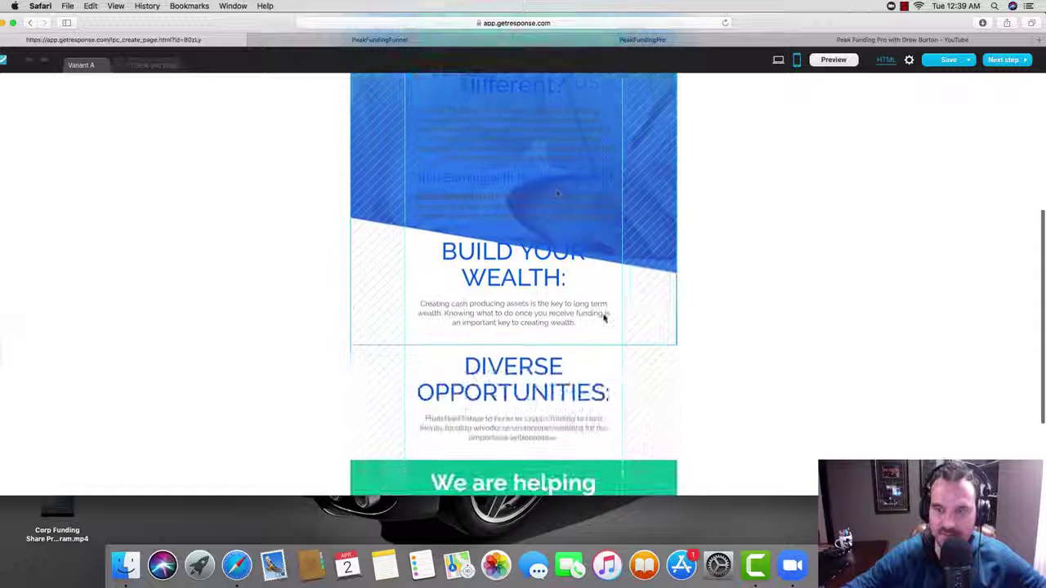
{"action": "scroll", "coordinate": [572, 344], "scroll_direction": "up", "scroll_amount": 5}
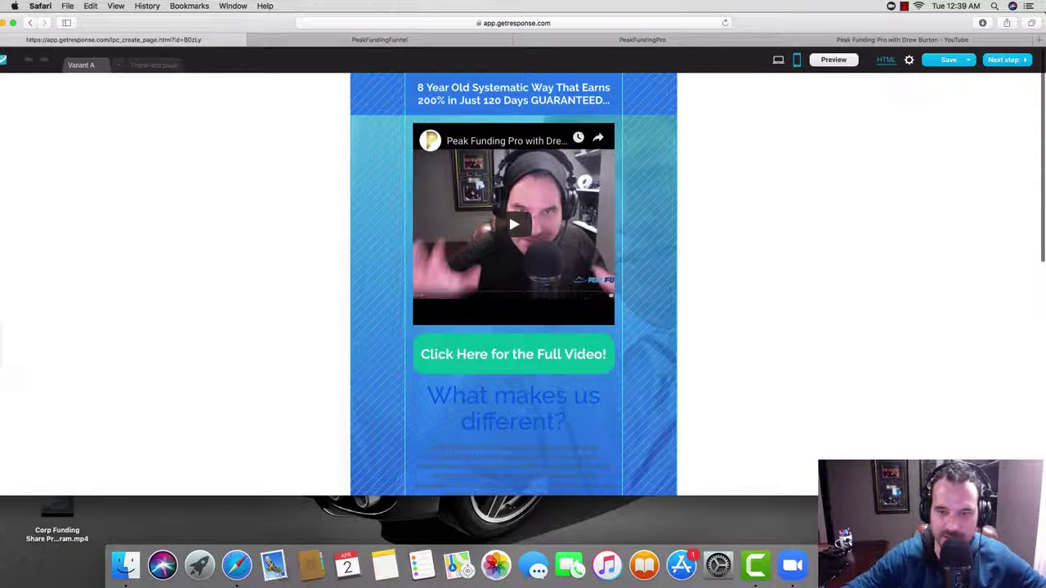
Try to shorten the blue video section, adjust its end near the "What makes us different?" heading, and lengthen the Diverse Opportunities section.
{"action": "scroll", "coordinate": [743, 413], "scroll_direction": "down", "scroll_amount": 5}
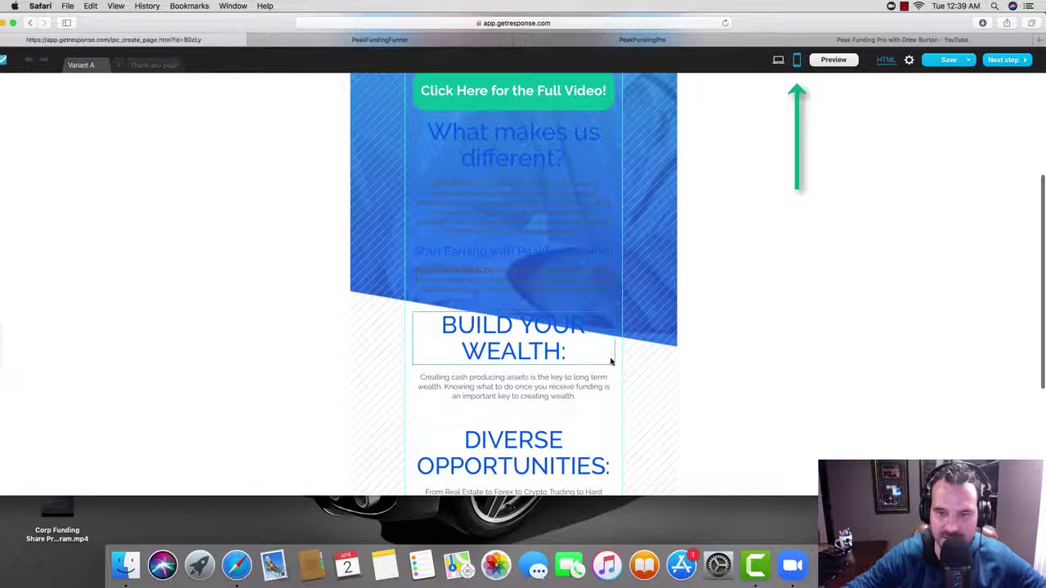
{"action": "left_click_drag", "start_coordinate": [514, 419], "coordinate": [517, 151]}
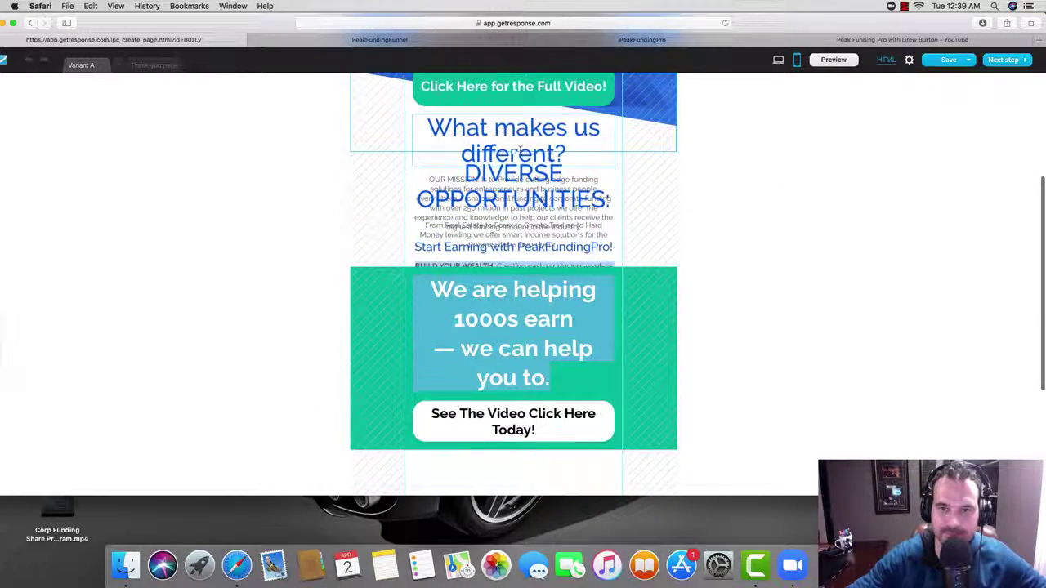
{"action": "scroll", "coordinate": [513, 286], "scroll_direction": "up", "scroll_amount": 5}
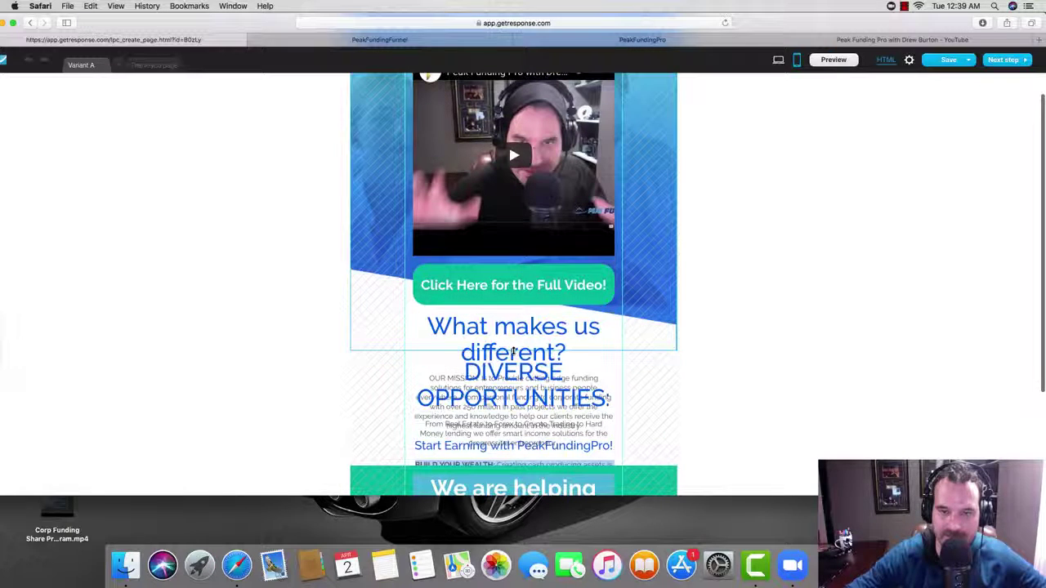
{"action": "left_click_drag", "start_coordinate": [513, 352], "coordinate": [515, 368]}
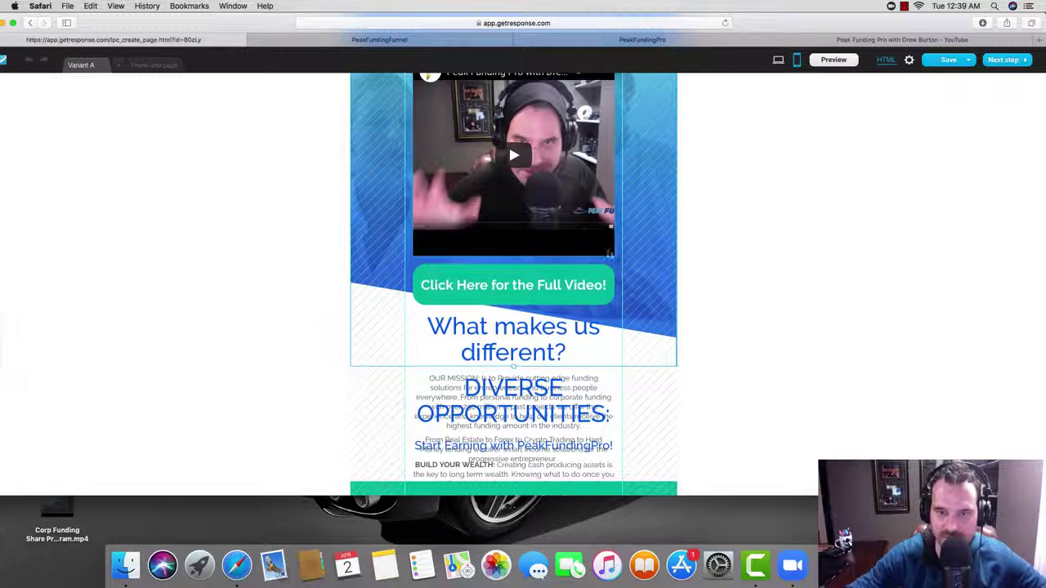
{"action": "scroll", "coordinate": [641, 370], "scroll_direction": "down", "scroll_amount": 1}
{"action": "scroll", "coordinate": [641, 370], "scroll_direction": "down", "scroll_amount": 2}
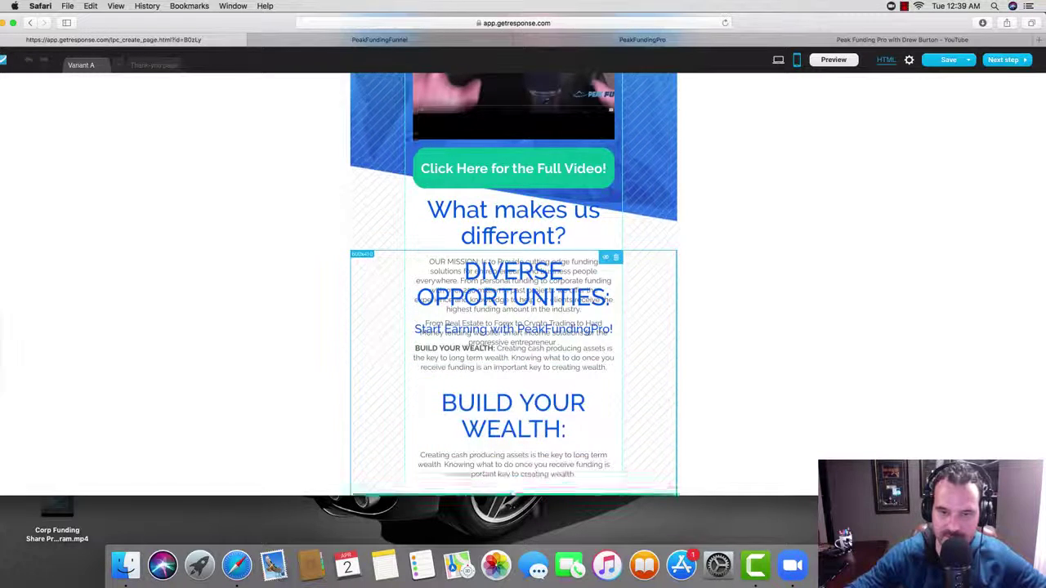
{"action": "scroll", "coordinate": [513, 365], "scroll_direction": "down", "scroll_amount": 1}
{"action": "scroll", "coordinate": [523, 360], "scroll_direction": "down", "scroll_amount": 5}
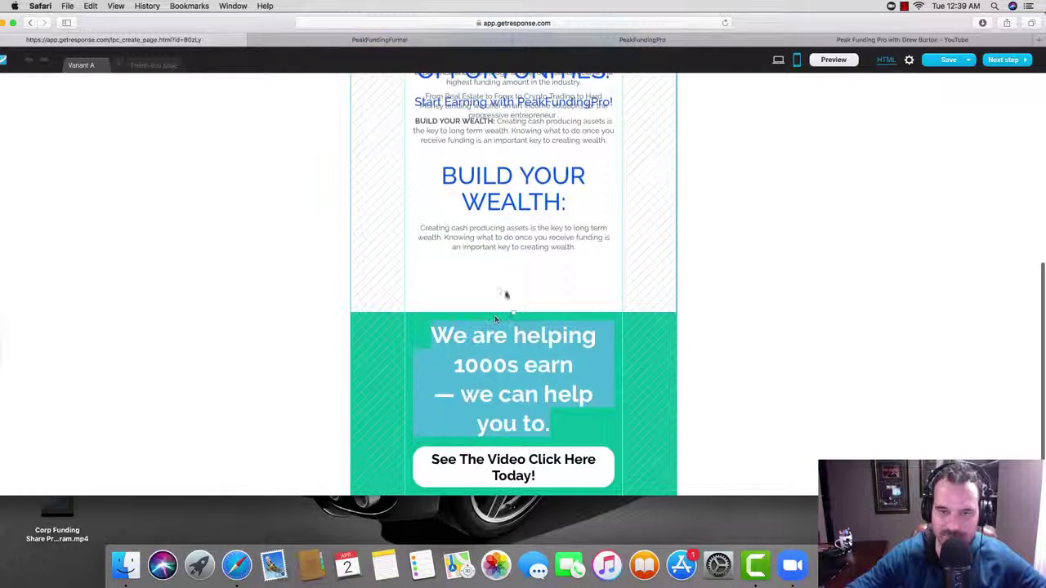
{"action": "left_click_drag", "start_coordinate": [513, 311], "coordinate": [541, 430]}
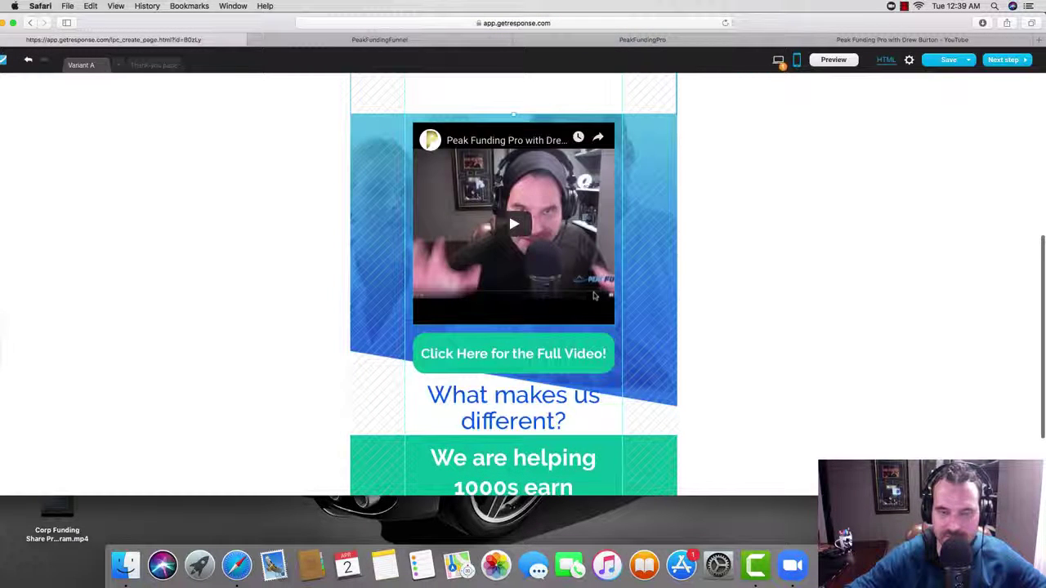
Check the rearranged mobile page and undo the section changes.
{"action": "scroll", "coordinate": [605, 251], "scroll_direction": "up", "scroll_amount": 10}
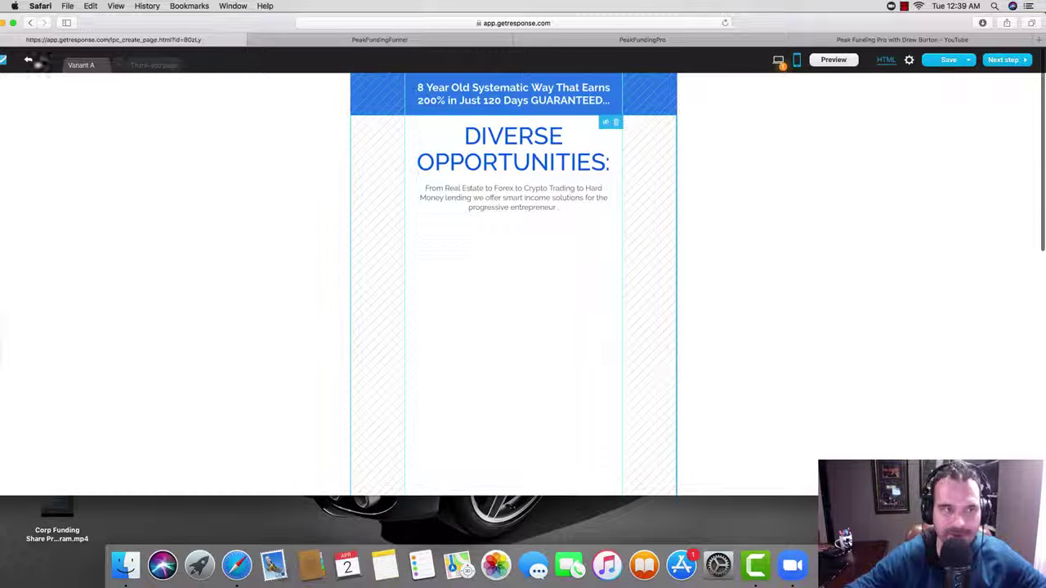
{"action": "scroll", "coordinate": [601, 260], "scroll_direction": "down", "scroll_amount": 10}
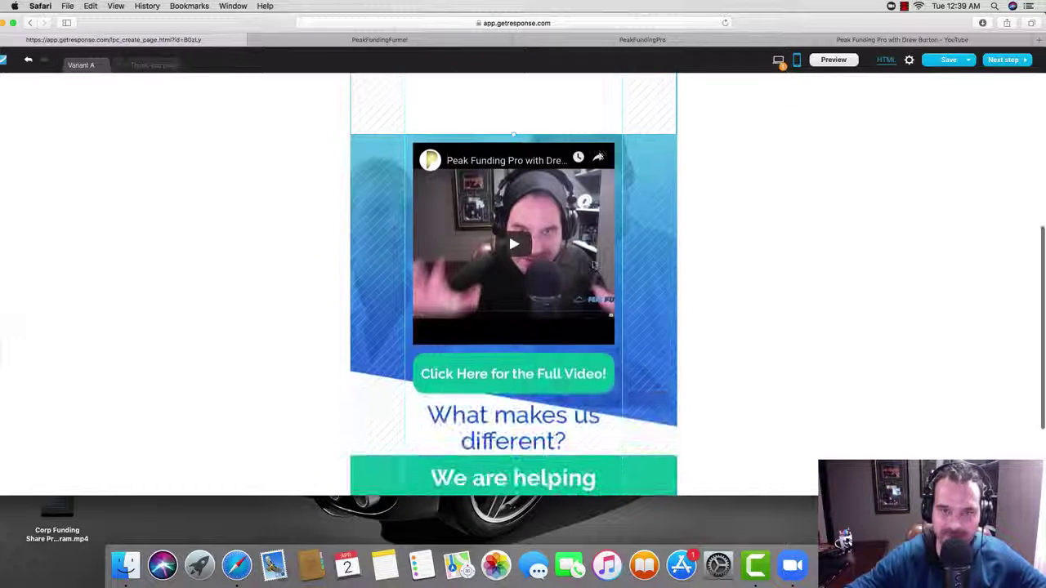
{"action": "scroll", "coordinate": [596, 261], "scroll_direction": "up", "scroll_amount": 3}
{"action": "scroll", "coordinate": [595, 264], "scroll_direction": "up", "scroll_amount": 5}
{"action": "mouse_move", "coordinate": [28, 62]}
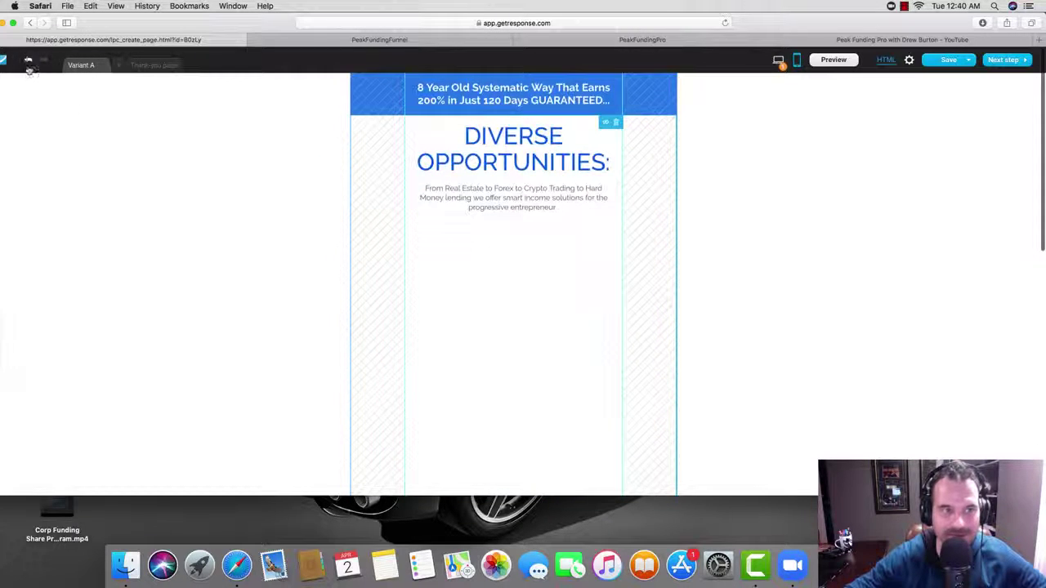
{"action": "left_click", "coordinate": [29, 61]}
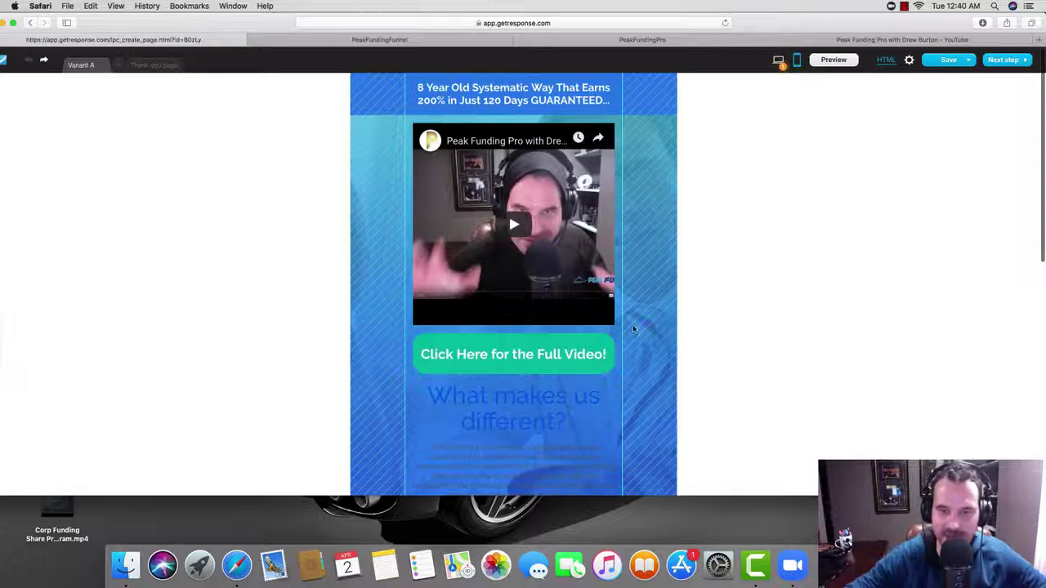
Lengthen the Diverse Opportunities section and move its paragraph and heading down to just above the green section.
{"action": "scroll", "coordinate": [630, 327], "scroll_direction": "down", "scroll_amount": 8}
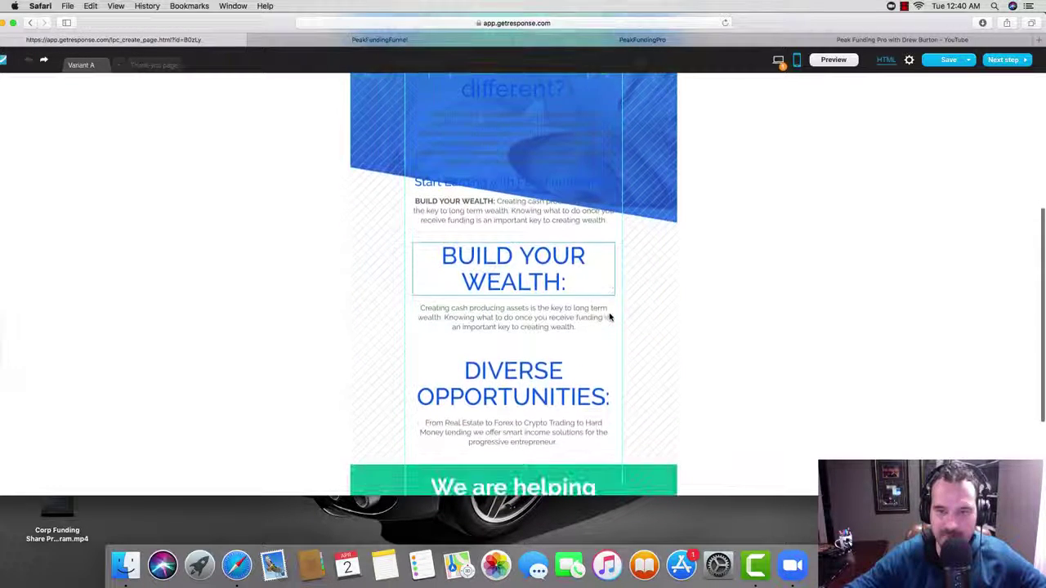
{"action": "scroll", "coordinate": [609, 317], "scroll_direction": "up", "scroll_amount": 3}
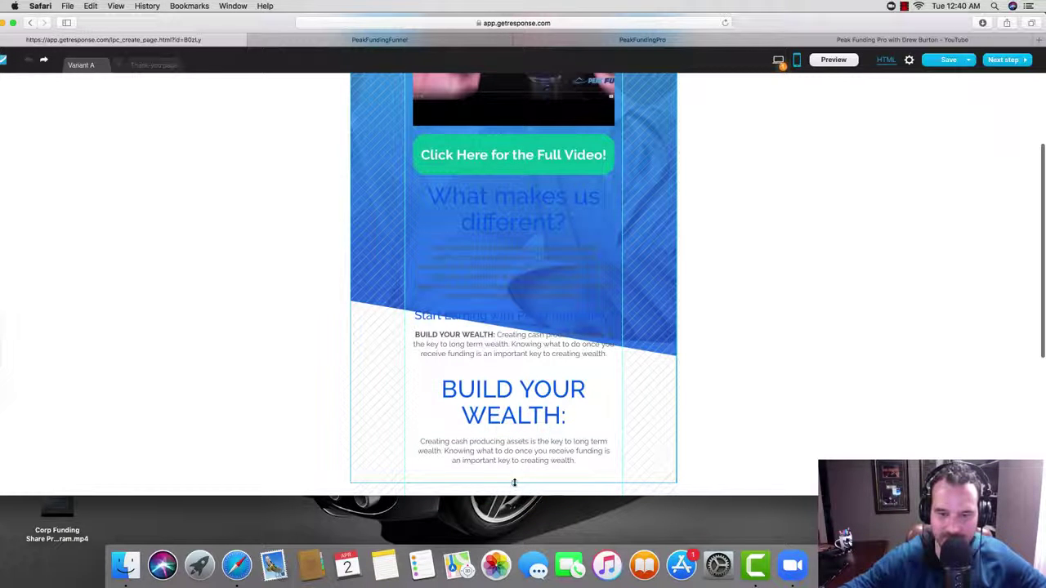
{"action": "scroll", "coordinate": [611, 309], "scroll_direction": "down", "scroll_amount": 4}
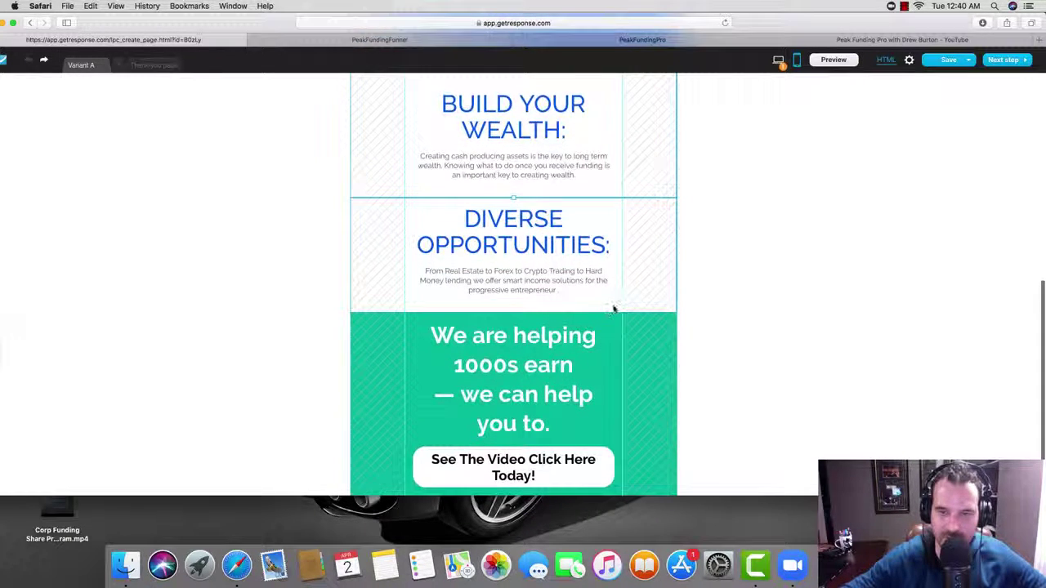
{"action": "left_click_drag", "start_coordinate": [514, 312], "coordinate": [525, 495]}
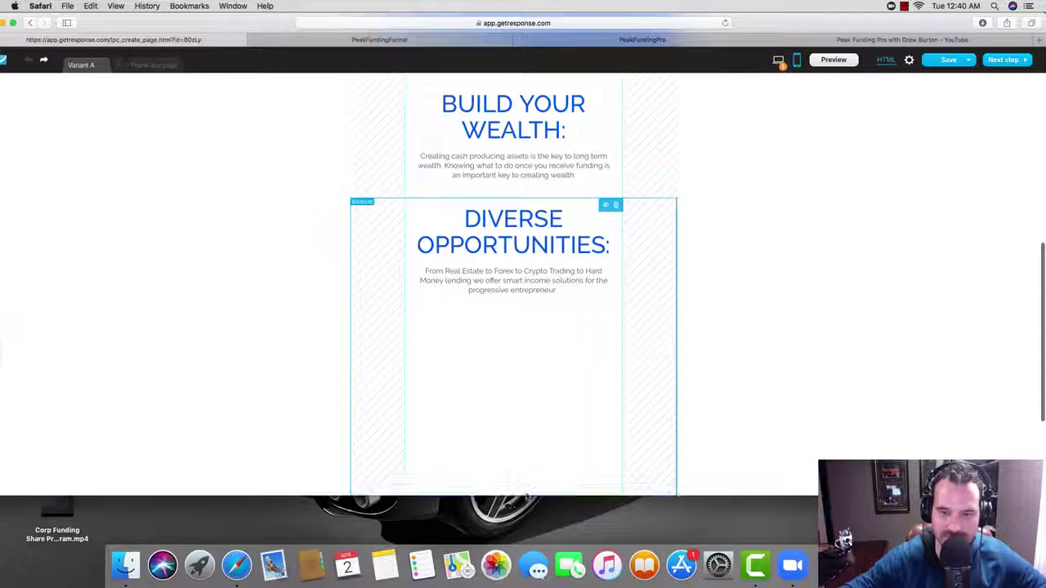
{"action": "scroll", "coordinate": [697, 306], "scroll_direction": "down", "scroll_amount": 3}
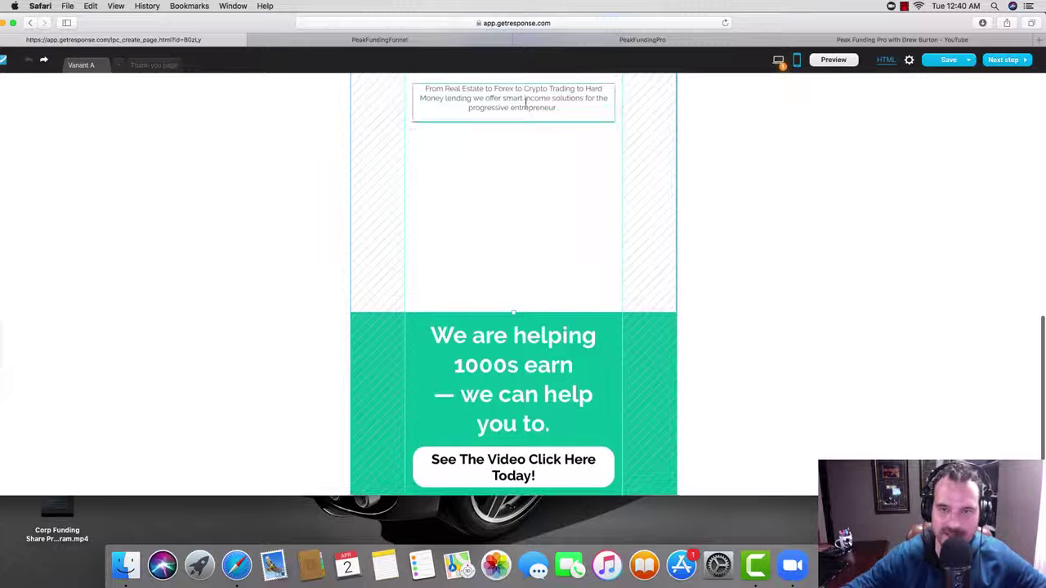
{"action": "scroll", "coordinate": [544, 136], "scroll_direction": "up", "scroll_amount": 1}
{"action": "left_click_drag", "start_coordinate": [515, 134], "coordinate": [520, 307]}
{"action": "scroll", "coordinate": [515, 241], "scroll_direction": "up", "scroll_amount": 2}
{"action": "left_click_drag", "start_coordinate": [515, 155], "coordinate": [515, 337]}
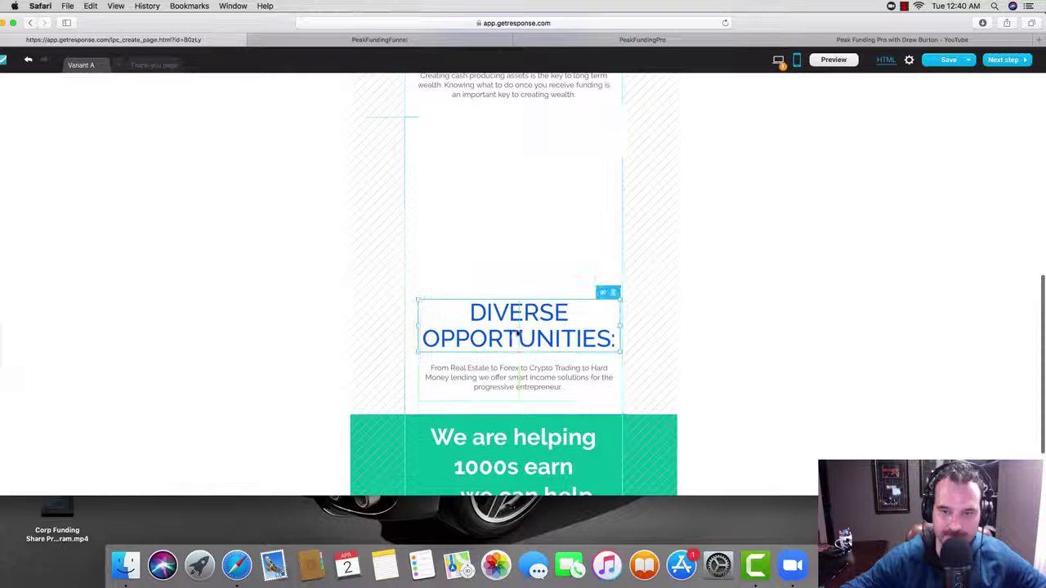
Extend the video section's lower edge far below the Build Your Wealth paragraph to make room for its text.
{"action": "scroll", "coordinate": [509, 205], "scroll_direction": "up", "scroll_amount": 3}
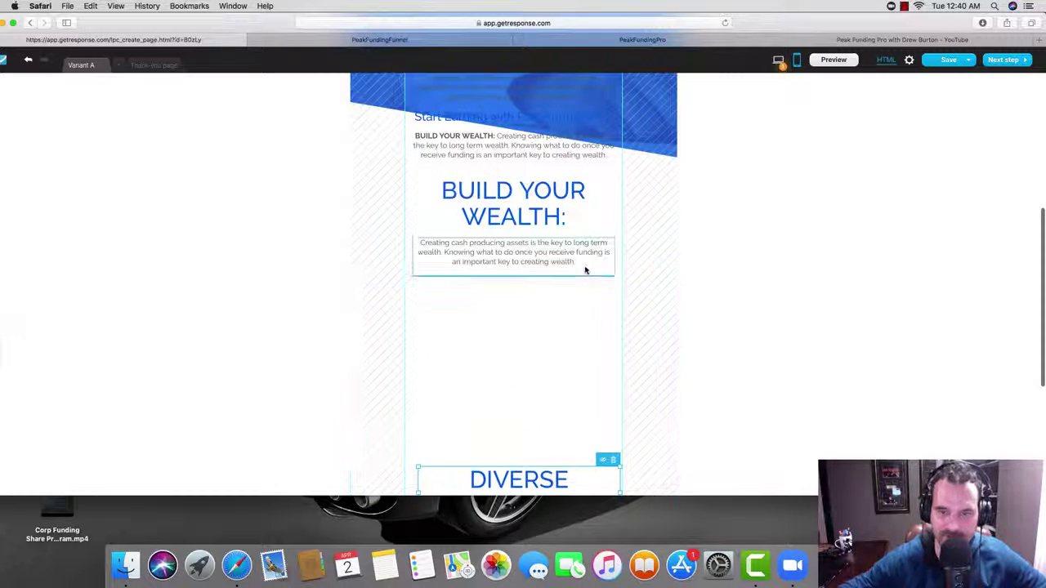
{"action": "left_click_drag", "start_coordinate": [514, 283], "coordinate": [520, 459]}
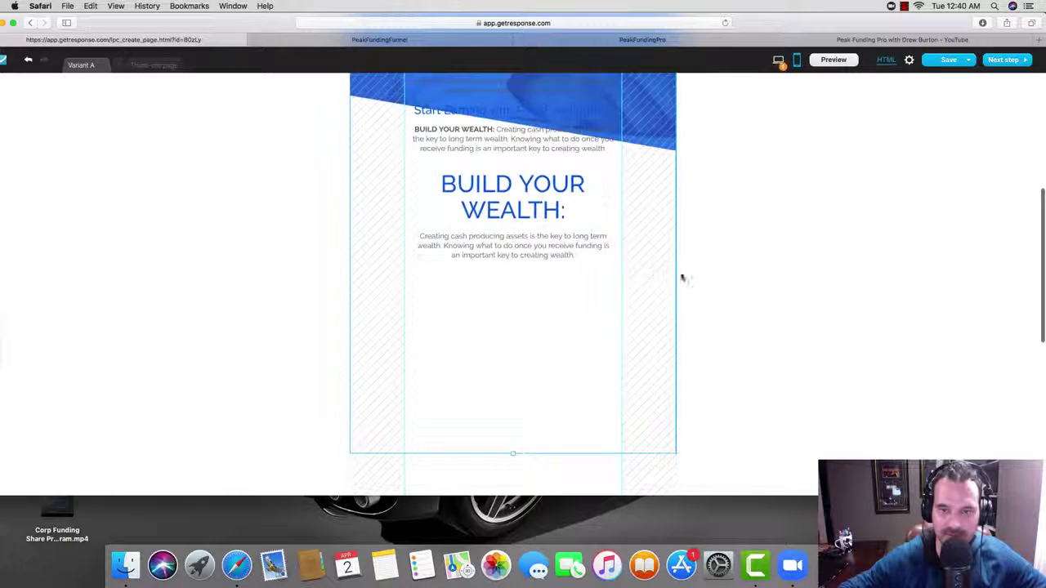
{"action": "scroll", "coordinate": [695, 286], "scroll_direction": "up", "scroll_amount": 3}
{"action": "scroll", "coordinate": [696, 293], "scroll_direction": "down", "scroll_amount": 5}
{"action": "left_click_drag", "start_coordinate": [514, 349], "coordinate": [514, 409]}
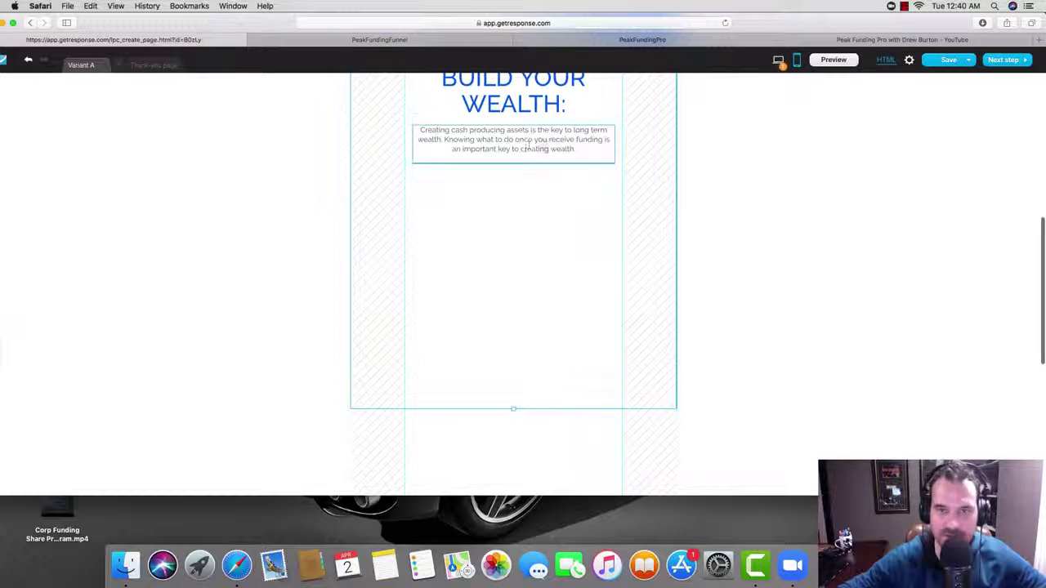
Move the Build Your Wealth paragraph, its large heading and the bold-led wealth paragraph down into the section's new empty space.
{"action": "left_click_drag", "start_coordinate": [525, 149], "coordinate": [527, 367]}
{"action": "scroll", "coordinate": [526, 207], "scroll_direction": "up", "scroll_amount": 2}
{"action": "left_click_drag", "start_coordinate": [510, 197], "coordinate": [513, 397]}
{"action": "scroll", "coordinate": [516, 203], "scroll_direction": "up", "scroll_amount": 1}
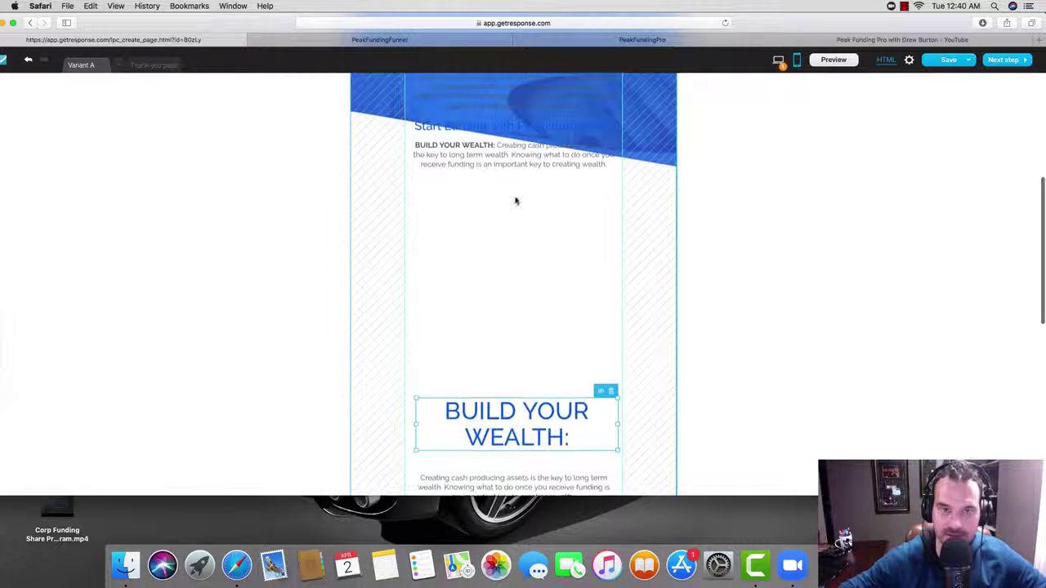
{"action": "left_click_drag", "start_coordinate": [522, 194], "coordinate": [522, 371]}
Move the Start Earning line, the mission paragraph and the "What makes us different?" heading down onto the white area, stacked above the wealth text.
{"action": "scroll", "coordinate": [518, 252], "scroll_direction": "up", "scroll_amount": 2}
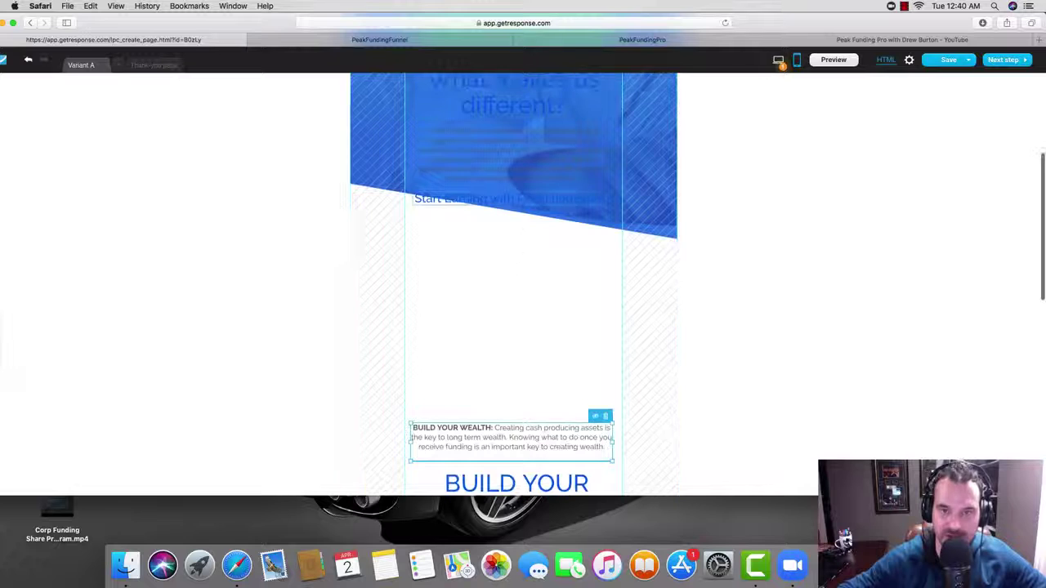
{"action": "left_click_drag", "start_coordinate": [517, 199], "coordinate": [515, 402]}
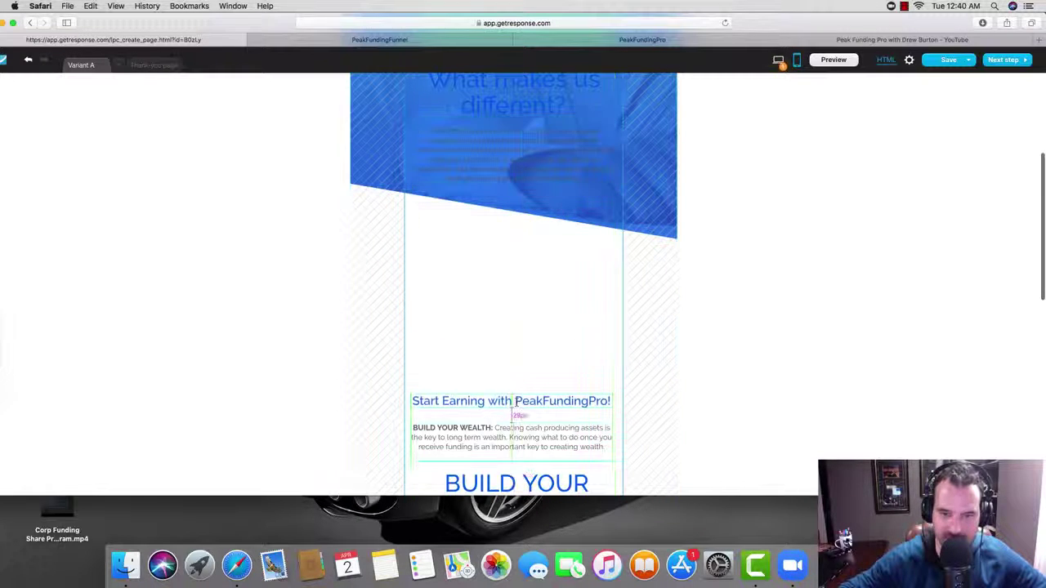
{"action": "scroll", "coordinate": [511, 327], "scroll_direction": "up", "scroll_amount": 2}
{"action": "left_click_drag", "start_coordinate": [517, 213], "coordinate": [517, 414]}
{"action": "left_click_drag", "start_coordinate": [513, 148], "coordinate": [529, 327]}
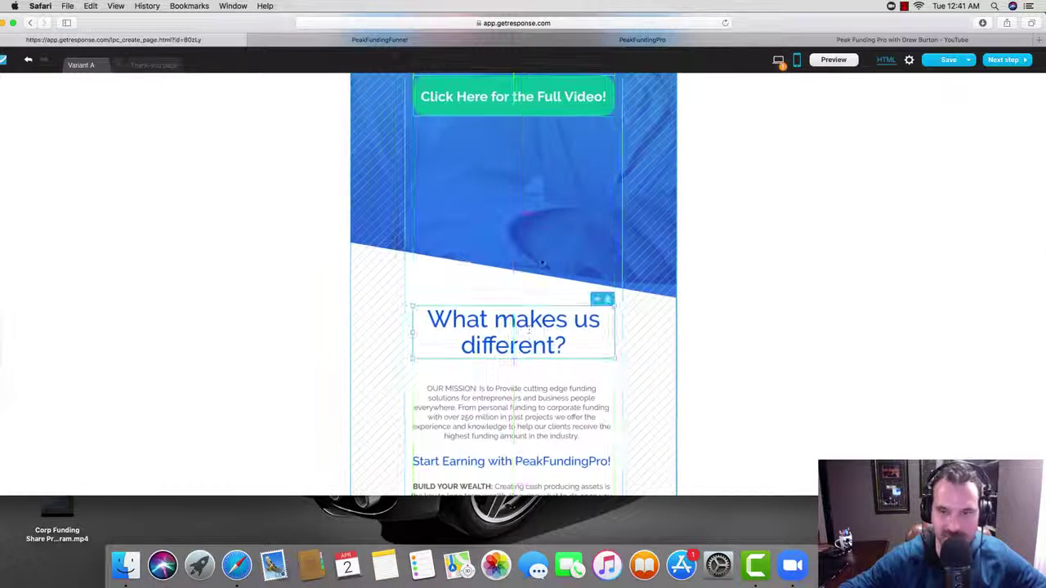
{"action": "scroll", "coordinate": [553, 273], "scroll_direction": "down", "scroll_amount": 5}
{"action": "scroll", "coordinate": [553, 273], "scroll_direction": "up", "scroll_amount": 5}
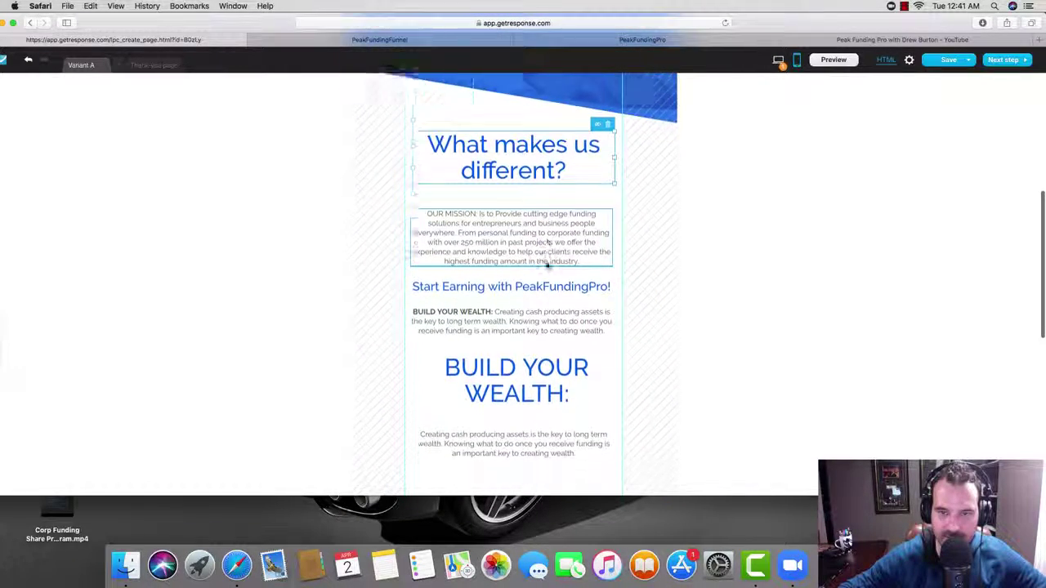
Set the large Build Your Wealth heading to size 27, then bring its paragraph and the section's lower edge up closer beneath it.
{"action": "scroll", "coordinate": [531, 278], "scroll_direction": "down", "scroll_amount": 2}
{"action": "left_click", "coordinate": [546, 351]}
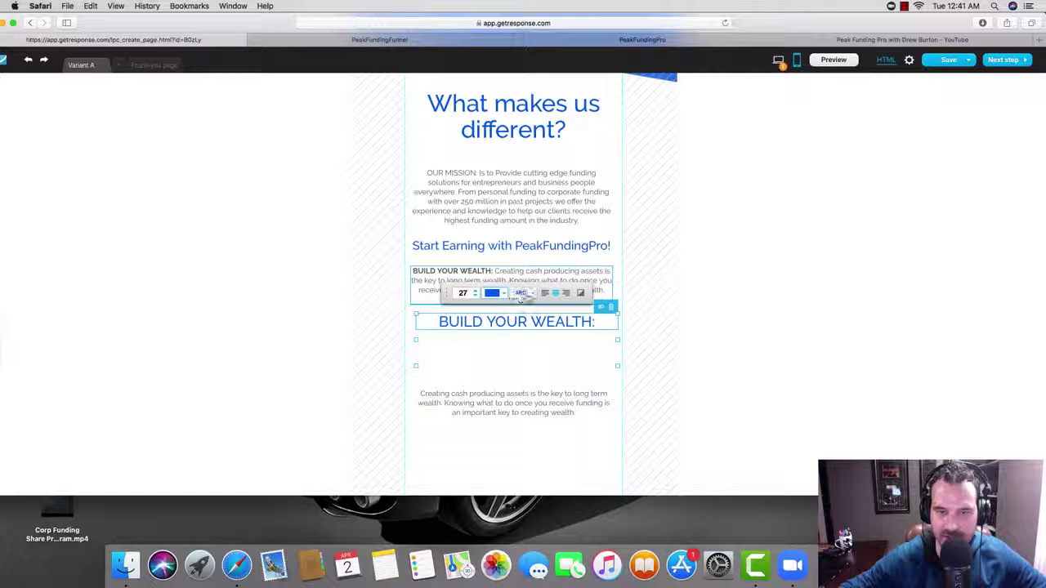
{"action": "left_click", "coordinate": [545, 401]}
{"action": "left_click_drag", "start_coordinate": [545, 401], "coordinate": [540, 360]}
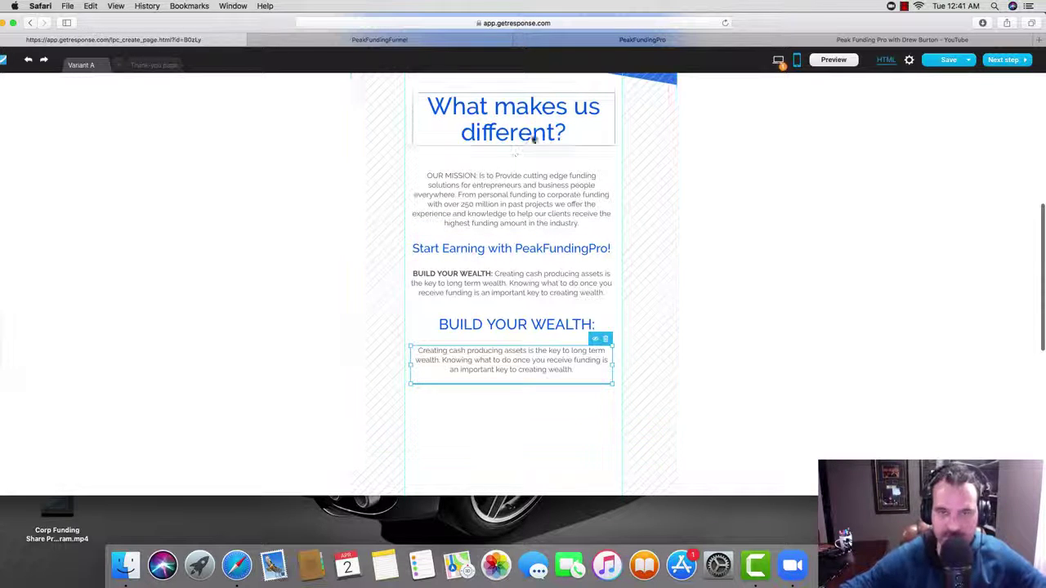
{"action": "scroll", "coordinate": [554, 346], "scroll_direction": "down", "scroll_amount": 5}
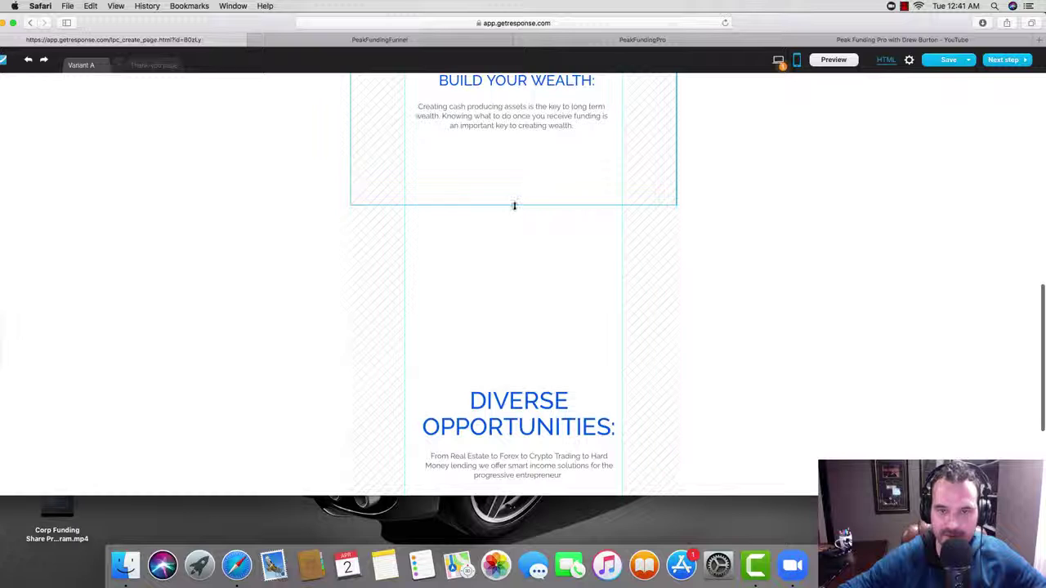
{"action": "left_click_drag", "start_coordinate": [515, 194], "coordinate": [515, 156]}
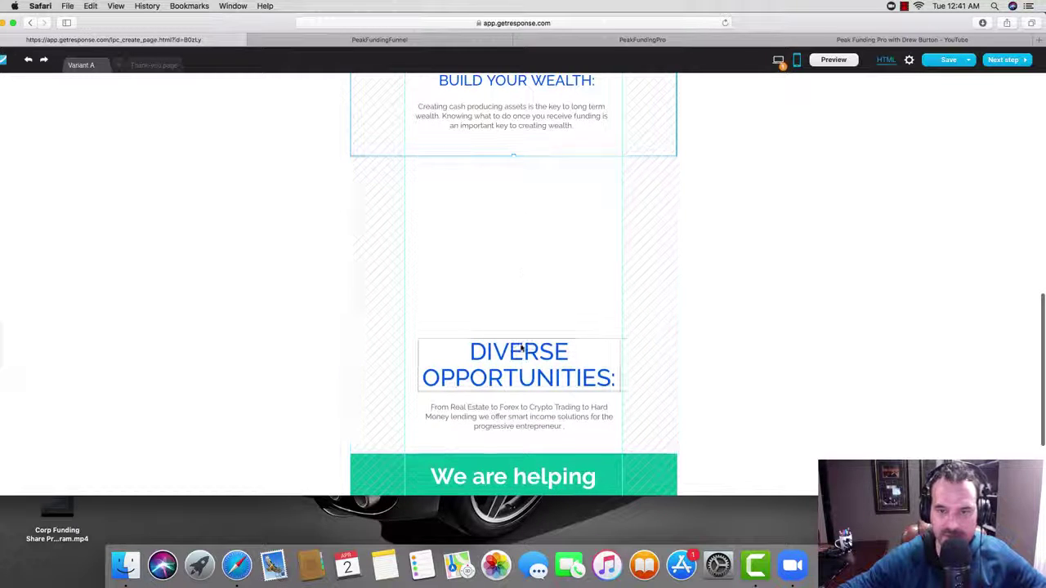
Move the Diverse Opportunities heading to the beginning of its section and set its text size to 28.
{"action": "left_click_drag", "start_coordinate": [520, 343], "coordinate": [518, 178]}
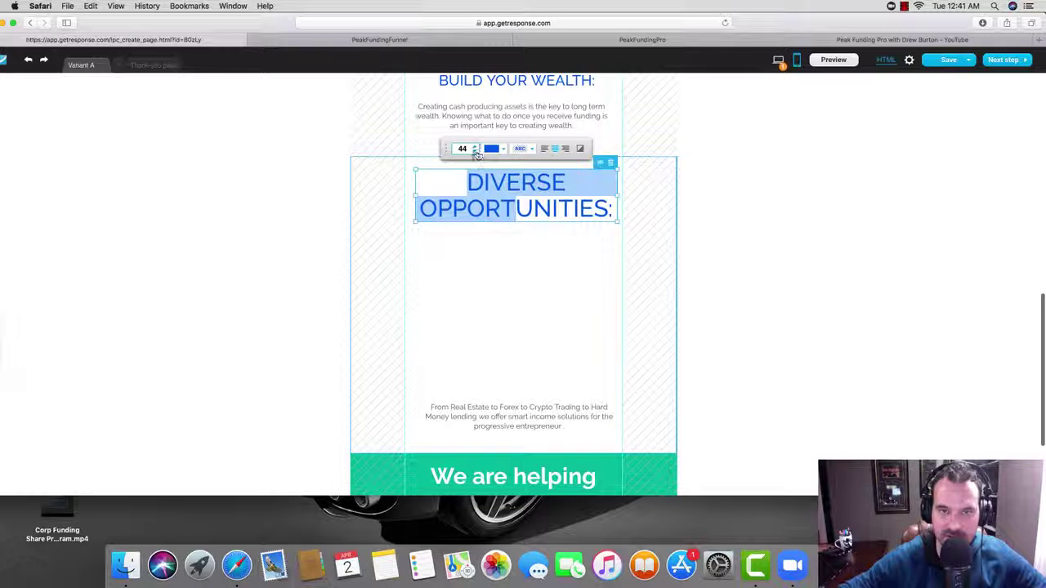
{"action": "left_click", "coordinate": [475, 152]}
{"action": "left_click", "coordinate": [475, 152]}
{"action": "left_click", "coordinate": [475, 152]}
{"action": "left_click", "coordinate": [475, 153]}
{"action": "left_click", "coordinate": [475, 152]}
{"action": "left_click", "coordinate": [475, 152]}
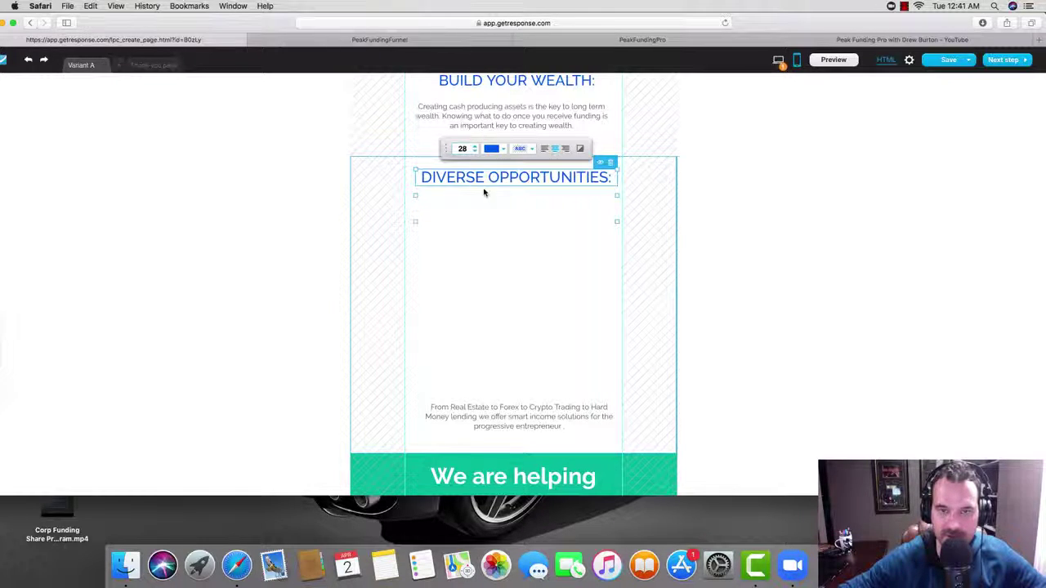
{"action": "left_click", "coordinate": [491, 227]}
Place the Diverse Opportunities paragraph directly under its heading, centered, and shorten the section to end just below it.
{"action": "left_click_drag", "start_coordinate": [525, 419], "coordinate": [527, 228]}
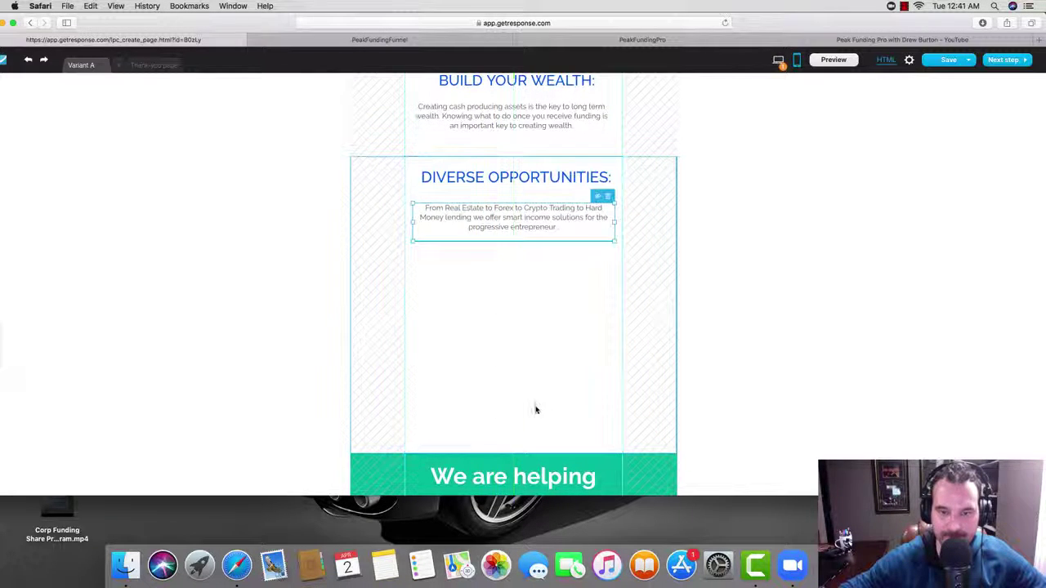
{"action": "left_click_drag", "start_coordinate": [512, 446], "coordinate": [509, 257]}
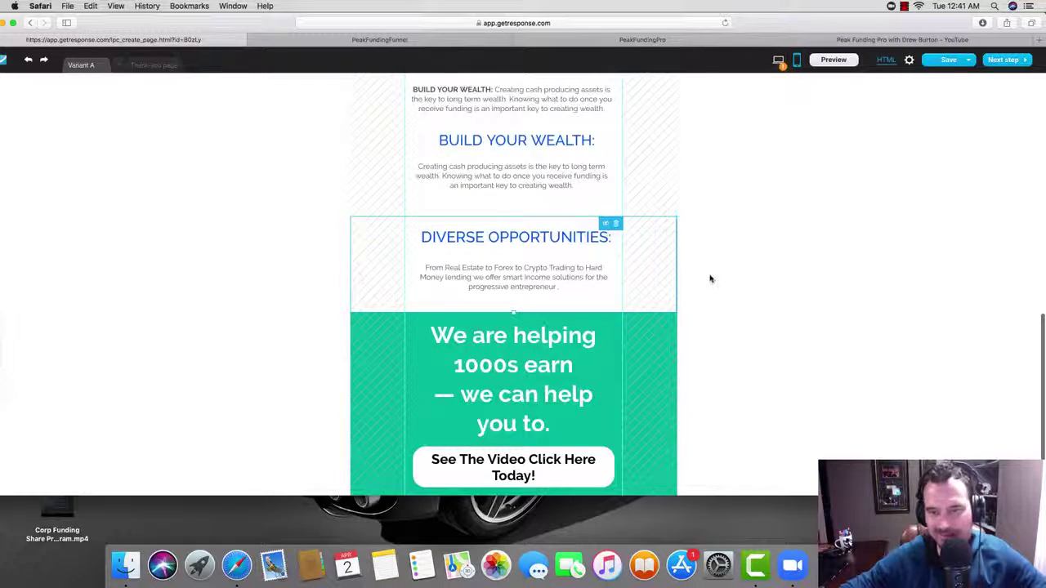
{"action": "scroll", "coordinate": [710, 276], "scroll_direction": "up", "scroll_amount": 10}
{"action": "scroll", "coordinate": [513, 238], "scroll_direction": "up", "scroll_amount": 2}
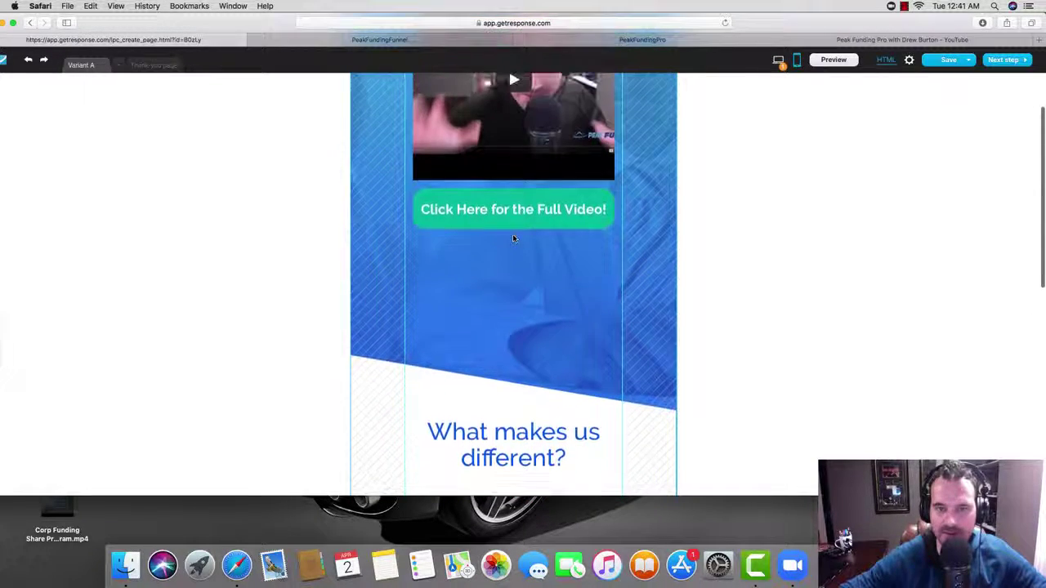
{"action": "scroll", "coordinate": [501, 334], "scroll_direction": "down", "scroll_amount": 6}
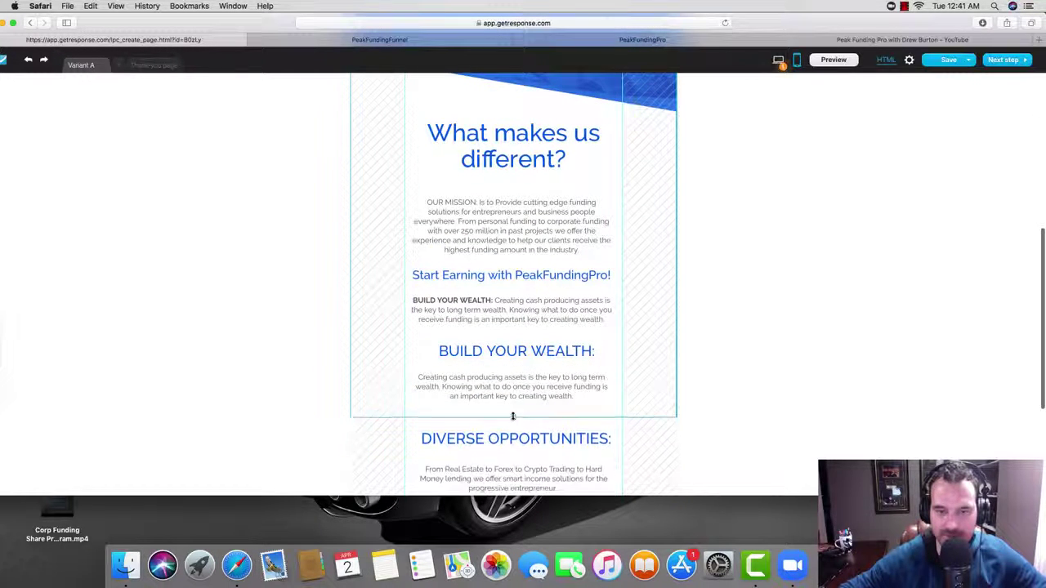
Move the "What makes us different?" heading up slightly on the white area, closer to the blue video section.
{"action": "scroll", "coordinate": [526, 283], "scroll_direction": "up", "scroll_amount": 2}
{"action": "scroll", "coordinate": [527, 285], "scroll_direction": "up", "scroll_amount": 2}
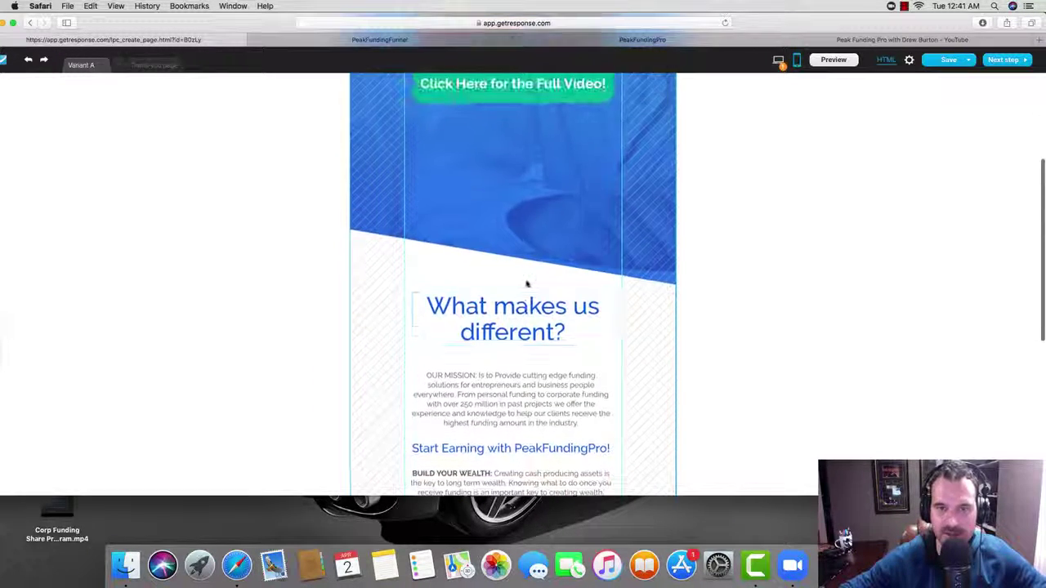
{"action": "scroll", "coordinate": [519, 219], "scroll_direction": "up", "scroll_amount": 6}
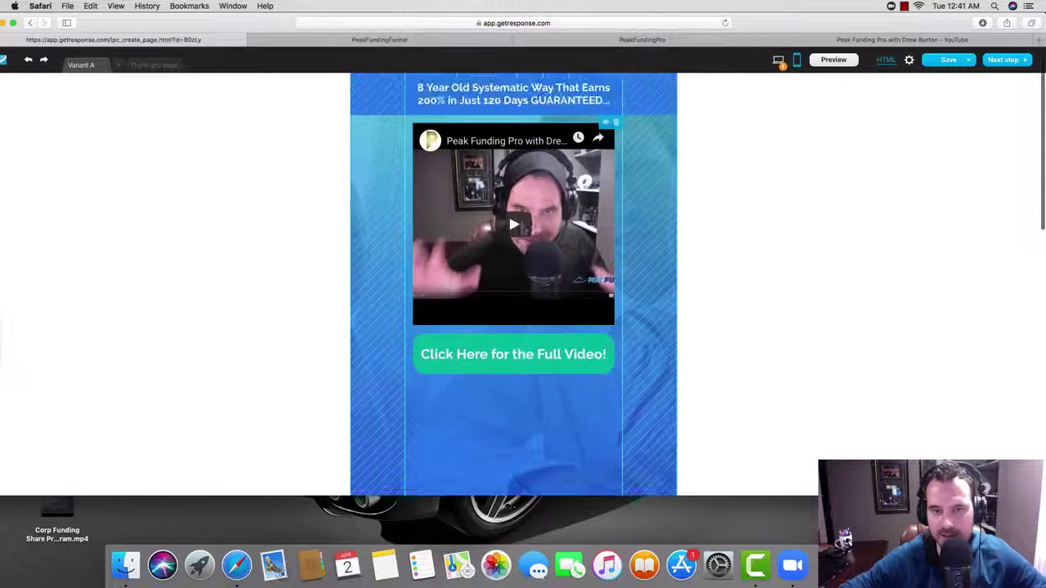
{"action": "scroll", "coordinate": [531, 244], "scroll_direction": "down", "scroll_amount": 6}
{"action": "scroll", "coordinate": [535, 225], "scroll_direction": "up", "scroll_amount": 1}
{"action": "left_click", "coordinate": [537, 385]}
{"action": "mouse_move", "coordinate": [537, 385]}
{"action": "left_mouse_down"}
{"action": "mouse_move", "coordinate": [530, 332]}
{"action": "mouse_move", "coordinate": [532, 367]}
{"action": "left_mouse_up"}
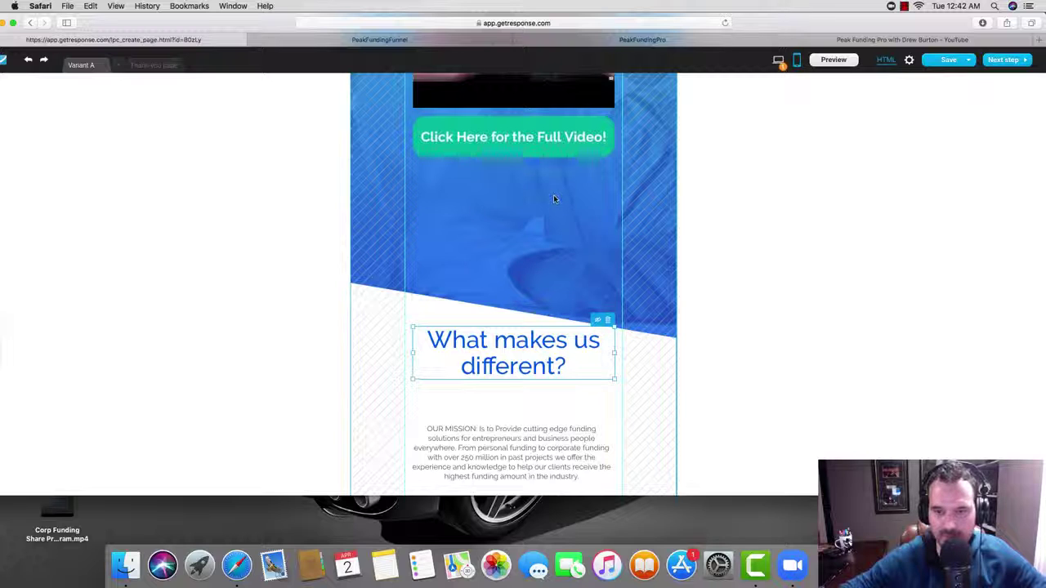
{"action": "mouse_move", "coordinate": [526, 345]}
{"action": "left_mouse_down"}
{"action": "mouse_move", "coordinate": [527, 317]}
{"action": "mouse_move", "coordinate": [527, 340]}
{"action": "left_mouse_up"}
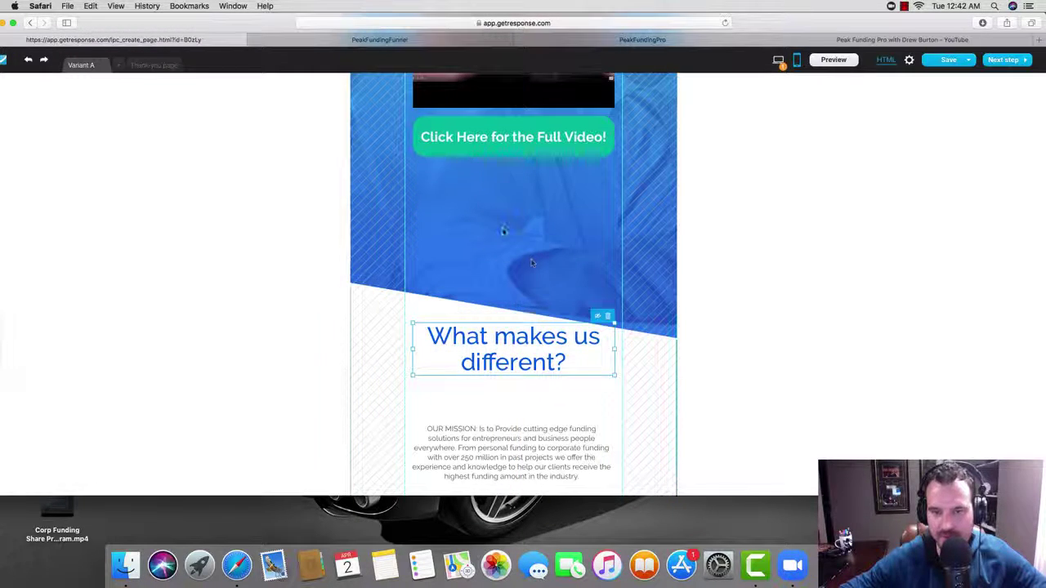
Move the green full-video button and the video lower in the blue section to free up space beneath the headline.
{"action": "scroll", "coordinate": [532, 261], "scroll_direction": "up", "scroll_amount": 5}
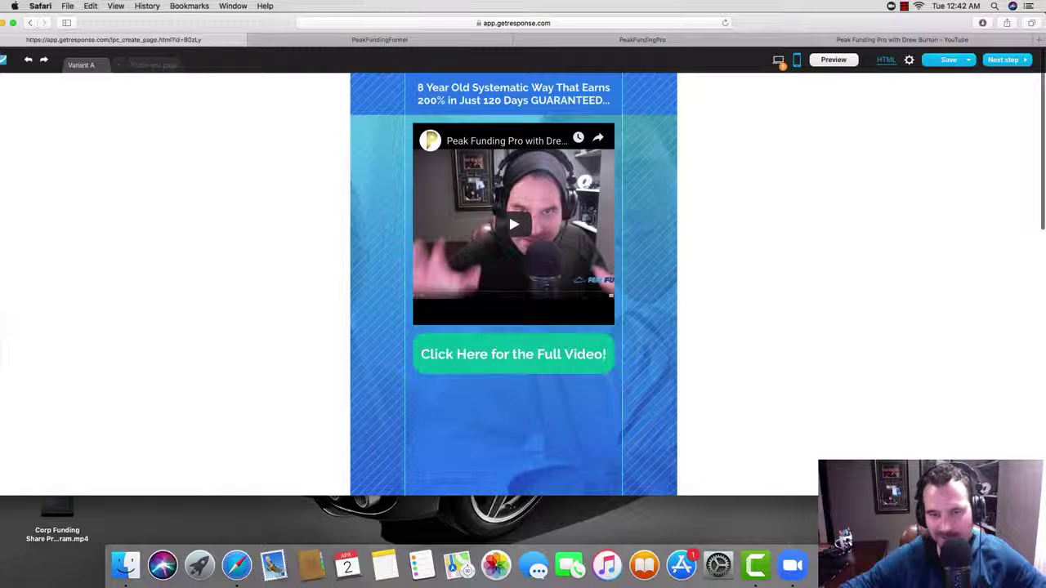
{"action": "scroll", "coordinate": [508, 213], "scroll_direction": "down", "scroll_amount": 6}
{"action": "scroll", "coordinate": [546, 264], "scroll_direction": "up", "scroll_amount": 6}
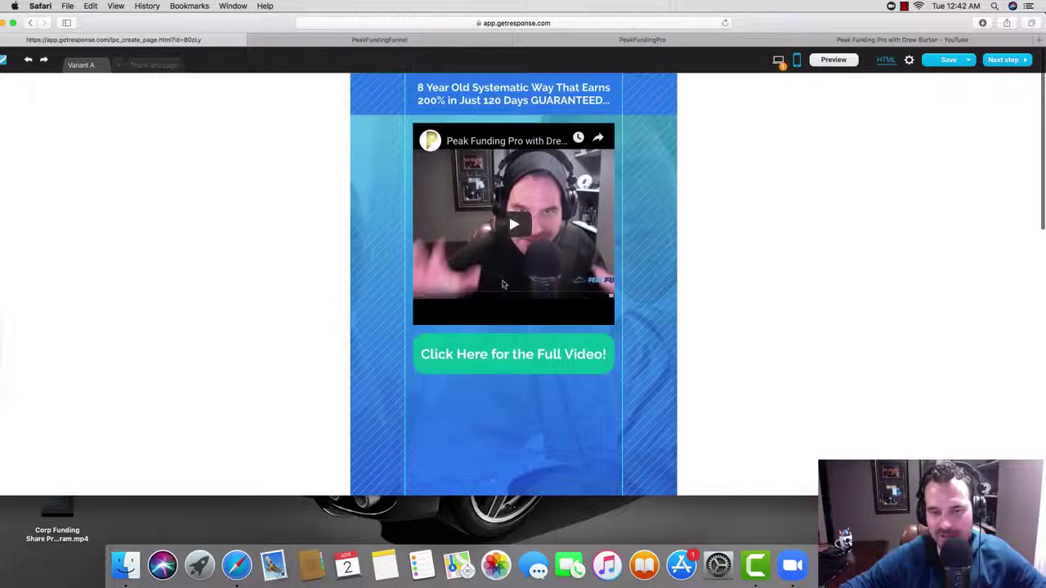
{"action": "scroll", "coordinate": [504, 284], "scroll_direction": "down", "scroll_amount": 12}
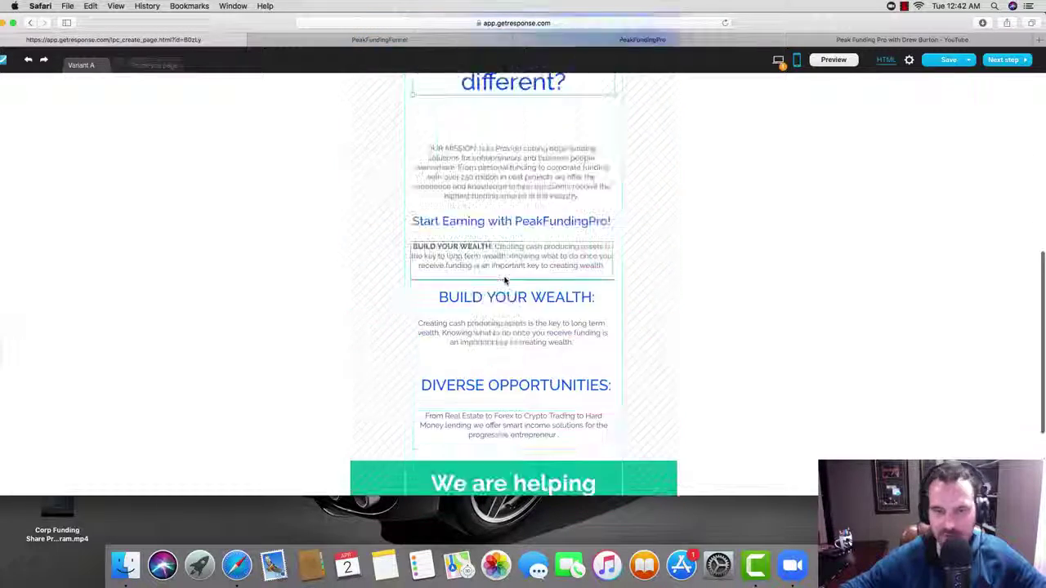
{"action": "scroll", "coordinate": [504, 280], "scroll_direction": "up", "scroll_amount": 12}
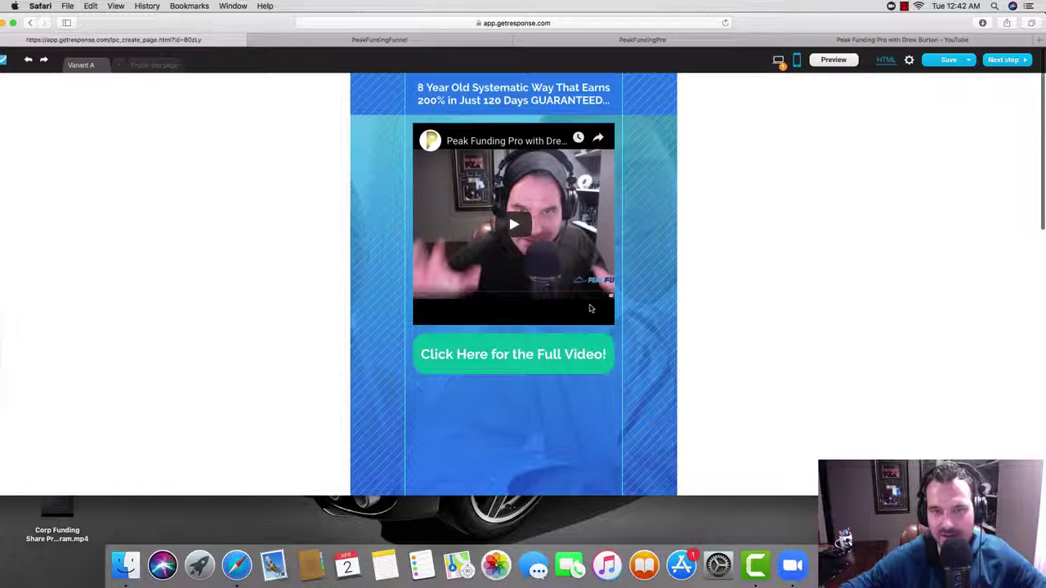
{"action": "scroll", "coordinate": [572, 294], "scroll_direction": "down", "scroll_amount": 3}
{"action": "left_click_drag", "start_coordinate": [535, 274], "coordinate": [536, 360]}
{"action": "left_click_drag", "start_coordinate": [532, 209], "coordinate": [532, 273]}
{"action": "scroll", "coordinate": [532, 273], "scroll_direction": "up", "scroll_amount": 3}
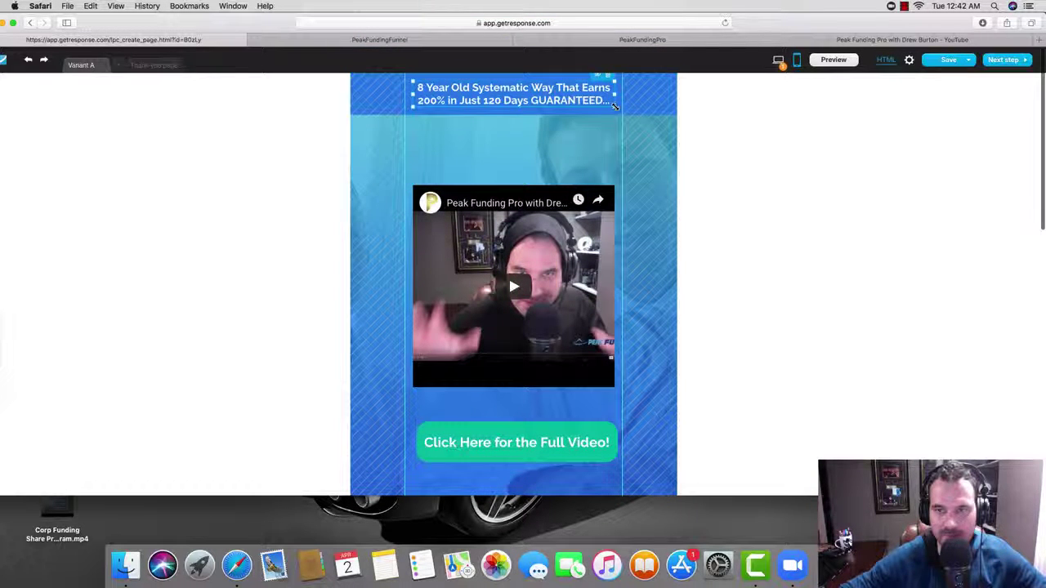
Set the "8 Year Old Systematic Way" headline's text size to 67 and extend its section to fit all three lines.
{"action": "mouse_move", "coordinate": [618, 109]}
{"action": "left_mouse_down"}
{"action": "mouse_move", "coordinate": [587, 115]}
{"action": "mouse_move", "coordinate": [604, 117]}
{"action": "left_mouse_up"}
{"action": "double_click", "coordinate": [509, 98]}
{"action": "left_click", "coordinate": [290, 81]}
{"action": "left_click", "coordinate": [290, 82]}
{"action": "left_click", "coordinate": [290, 82]}
{"action": "left_click", "coordinate": [291, 82]}
{"action": "left_click", "coordinate": [290, 82]}
{"action": "left_click", "coordinate": [290, 82]}
{"action": "left_click", "coordinate": [290, 82]}
{"action": "left_click", "coordinate": [290, 82]}
{"action": "left_click", "coordinate": [291, 82]}
{"action": "left_click", "coordinate": [290, 82]}
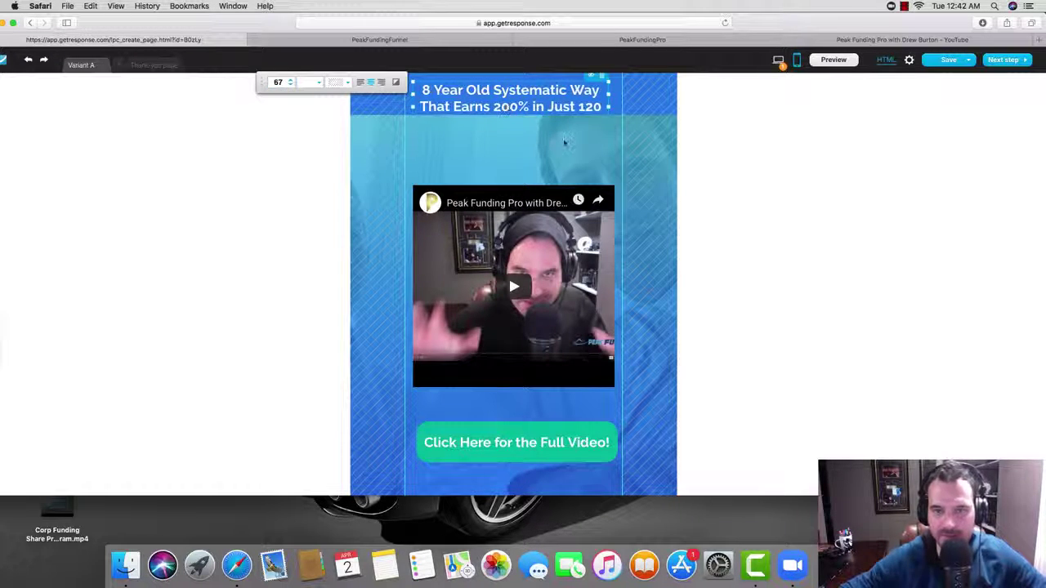
{"action": "left_click", "coordinate": [564, 142]}
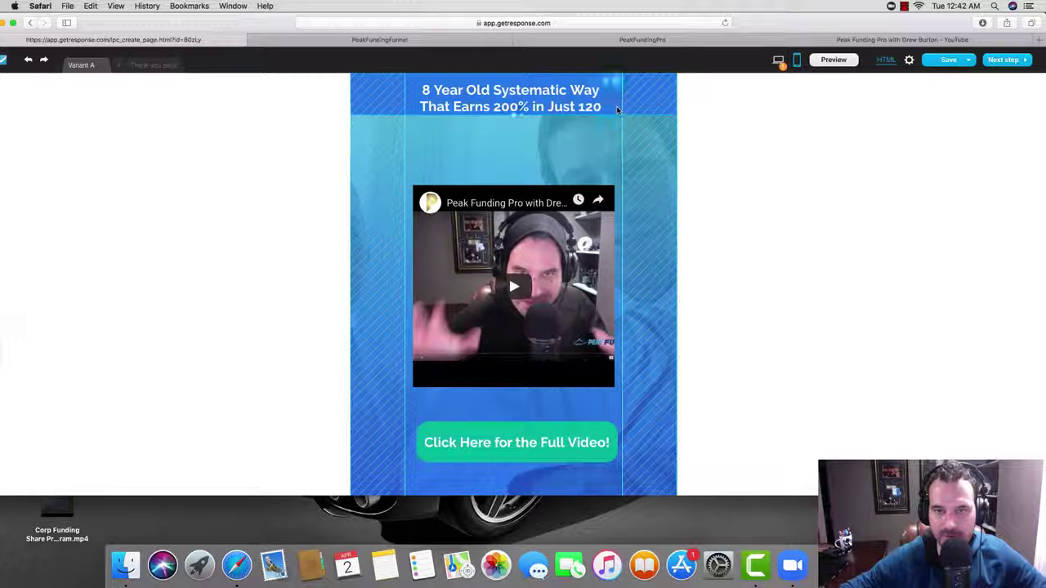
{"action": "left_click_drag", "start_coordinate": [514, 115], "coordinate": [514, 142]}
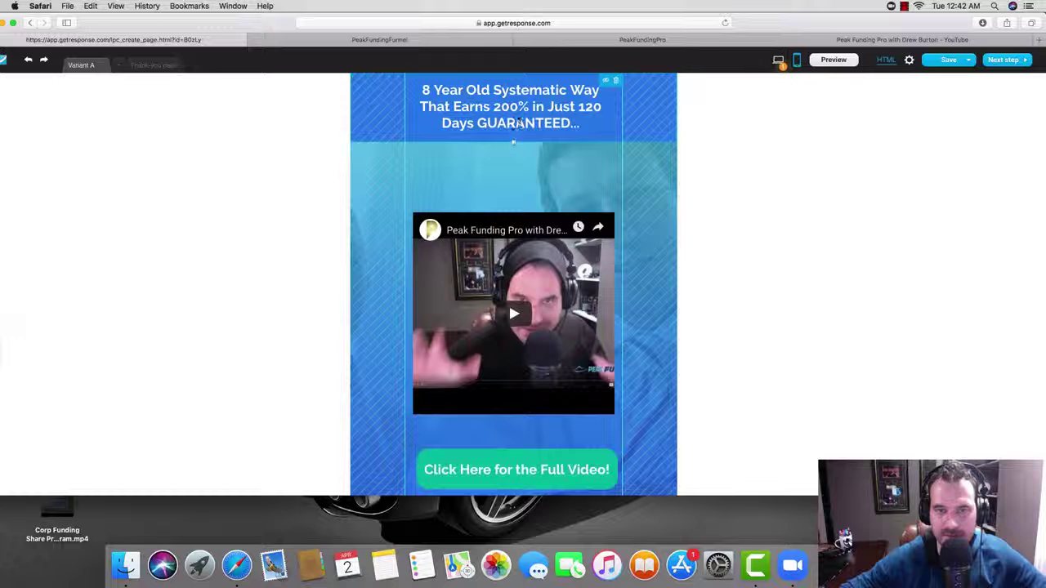
Move the video up just below the headline section and bring the green full-video button up beneath the video.
{"action": "left_click_drag", "start_coordinate": [546, 235], "coordinate": [542, 188]}
{"action": "scroll", "coordinate": [564, 245], "scroll_direction": "down", "scroll_amount": 3}
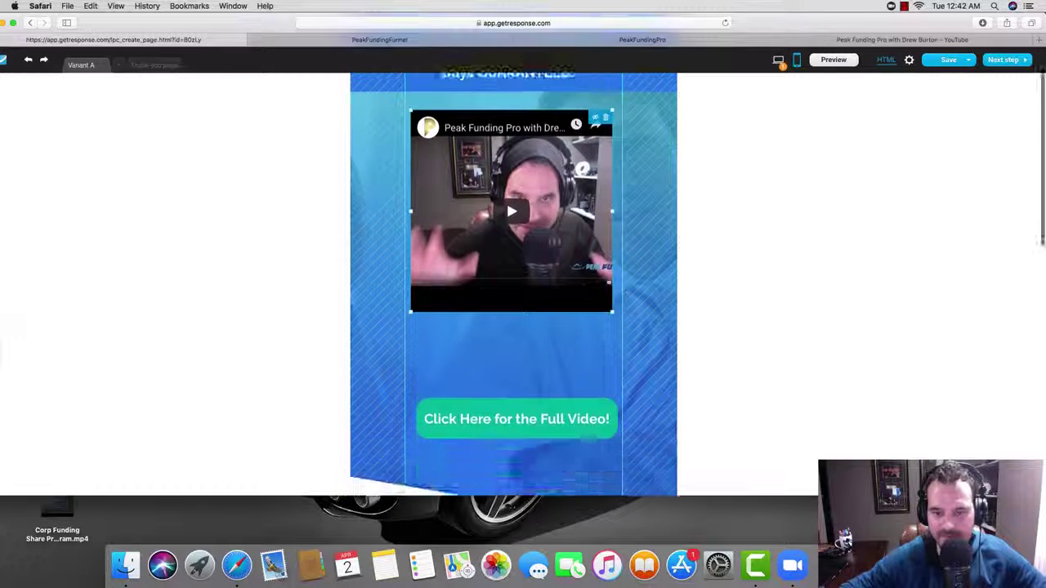
{"action": "left_click_drag", "start_coordinate": [580, 355], "coordinate": [579, 292]}
{"action": "scroll", "coordinate": [579, 291], "scroll_direction": "up", "scroll_amount": 3}
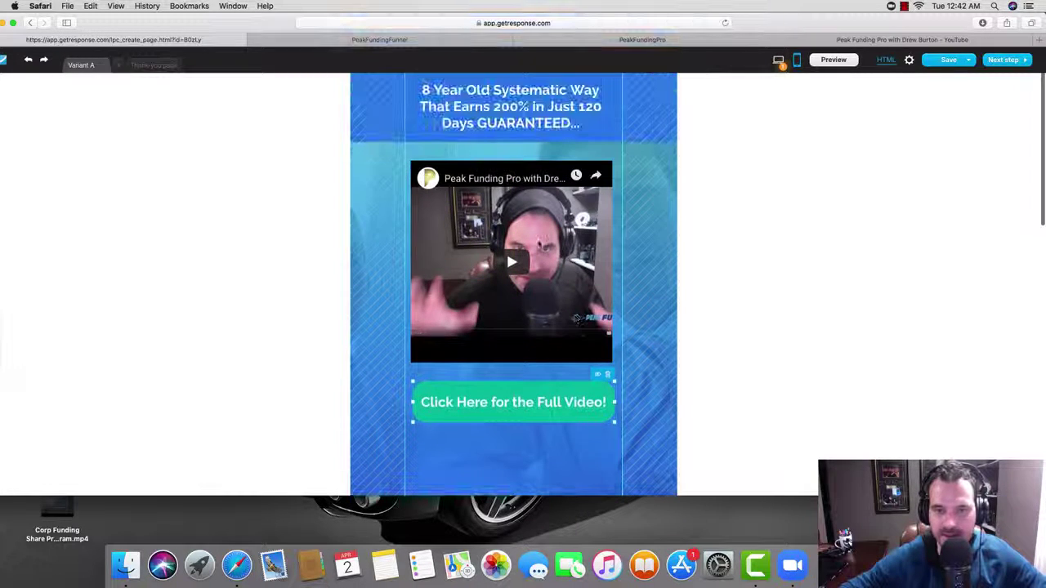
Set the "We are helping 1000s earn — we can help you to." heading in the green section to size 29.
{"action": "scroll", "coordinate": [584, 277], "scroll_direction": "down", "scroll_amount": 10}
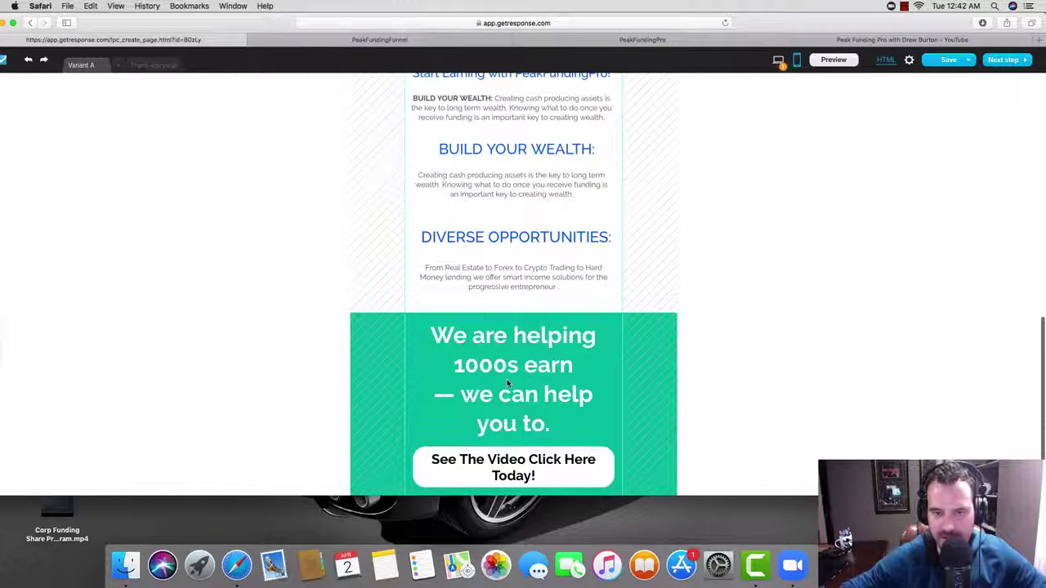
{"action": "left_click", "coordinate": [506, 379]}
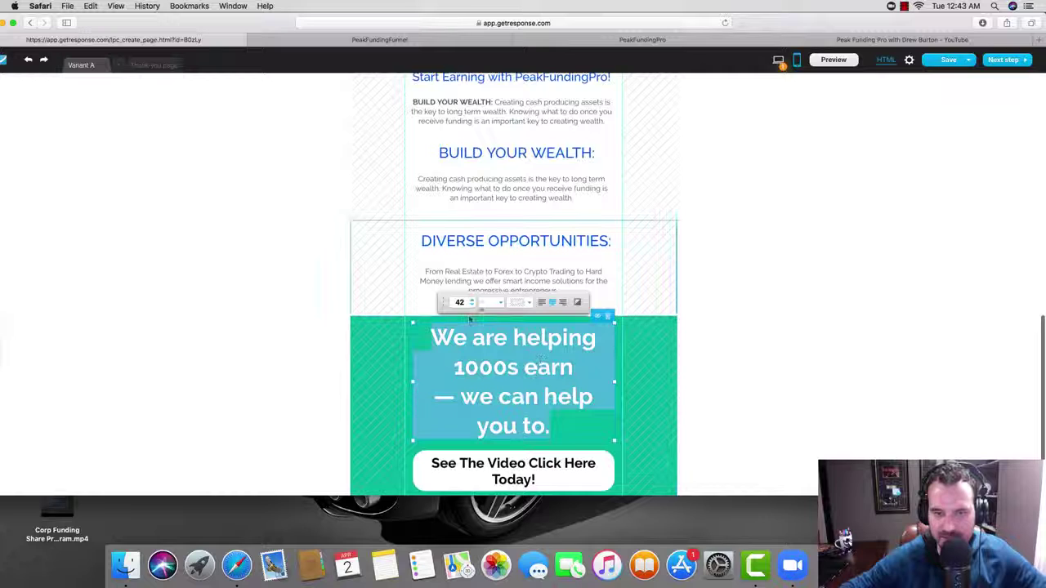
{"action": "left_click", "coordinate": [473, 307]}
{"action": "left_click", "coordinate": [473, 306]}
{"action": "left_click", "coordinate": [472, 306]}
{"action": "left_click", "coordinate": [472, 306]}
{"action": "left_click", "coordinate": [472, 307]}
{"action": "left_click", "coordinate": [472, 306]}
{"action": "left_click", "coordinate": [473, 307]}
{"action": "left_click", "coordinate": [473, 306]}
{"action": "left_click", "coordinate": [472, 306]}
{"action": "left_click", "coordinate": [472, 306]}
{"action": "left_click", "coordinate": [473, 306]}
{"action": "left_click", "coordinate": [472, 307]}
{"action": "left_click", "coordinate": [472, 307]}
{"action": "left_click", "coordinate": [472, 306]}
{"action": "left_click", "coordinate": [472, 302]}
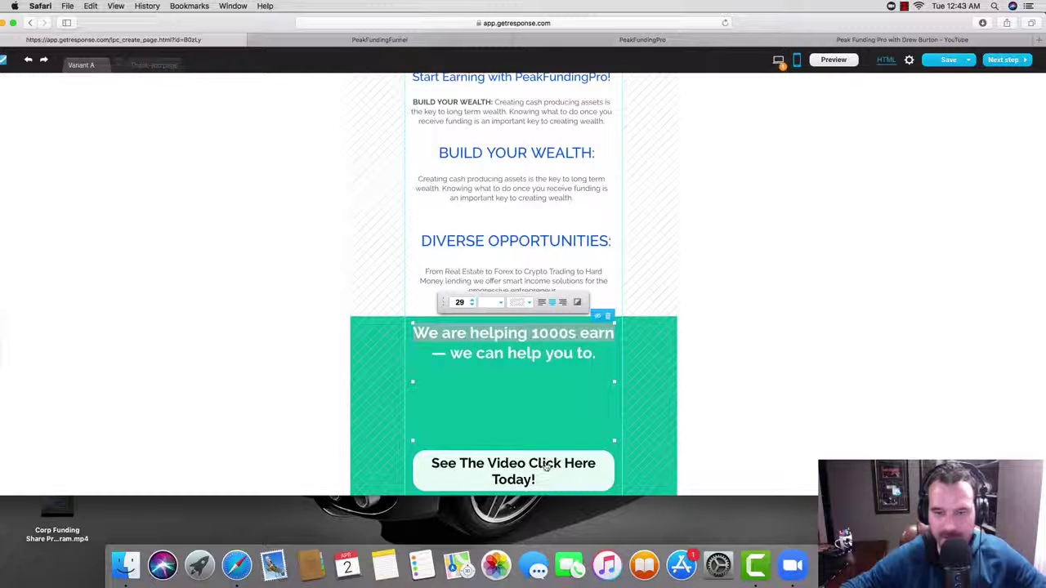
Move the "See The Video Click Here Today!" button up under its heading and shorten the green section to end below it.
{"action": "left_click_drag", "start_coordinate": [553, 474], "coordinate": [561, 407]}
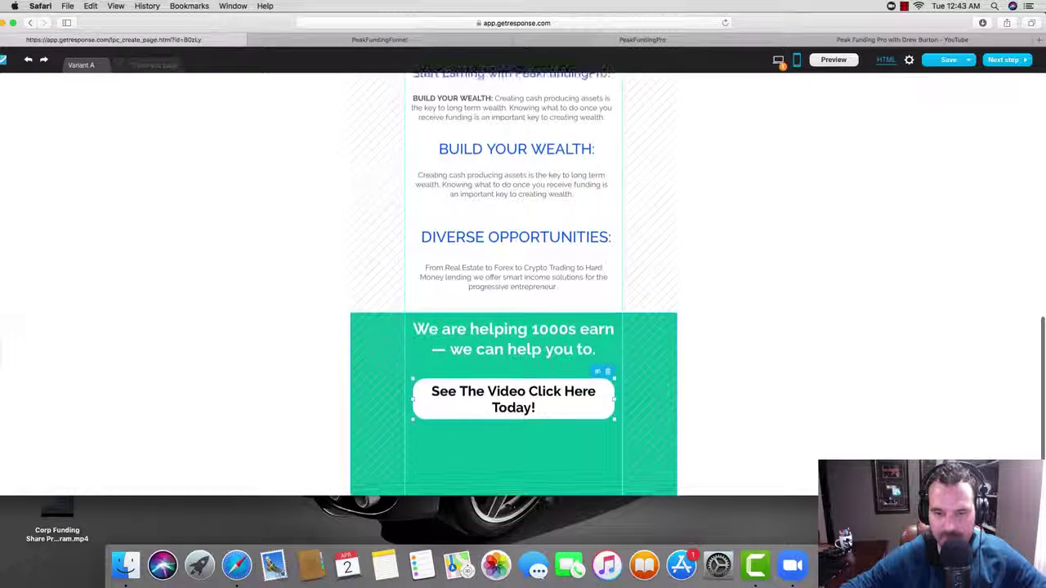
{"action": "left_click_drag", "start_coordinate": [513, 496], "coordinate": [512, 464]}
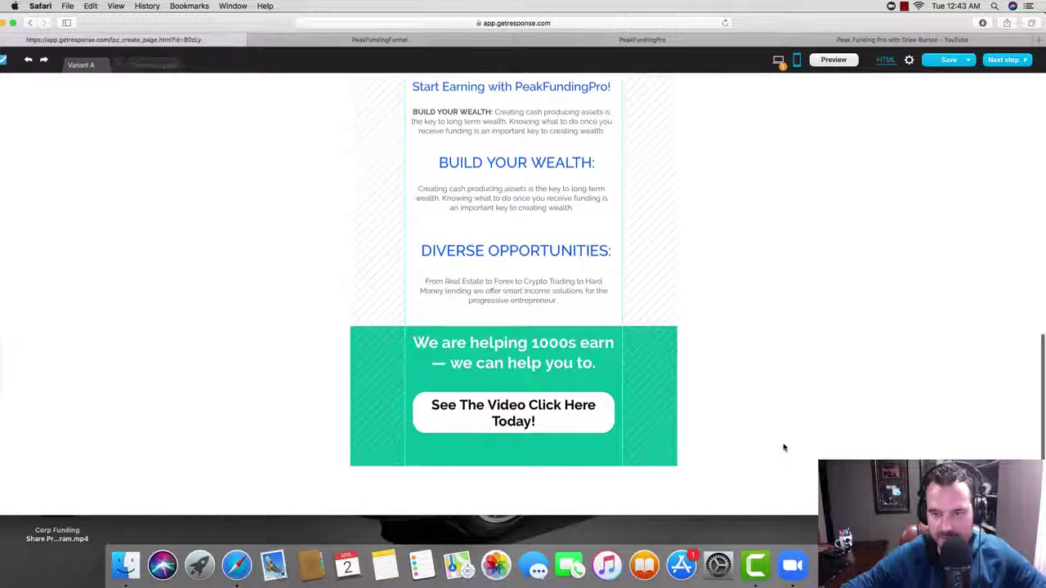
Save the landing page and switch from the mobile version to the desktop version.
{"action": "scroll", "coordinate": [691, 412], "scroll_direction": "up", "scroll_amount": 5}
{"action": "scroll", "coordinate": [691, 413], "scroll_direction": "up", "scroll_amount": 10}
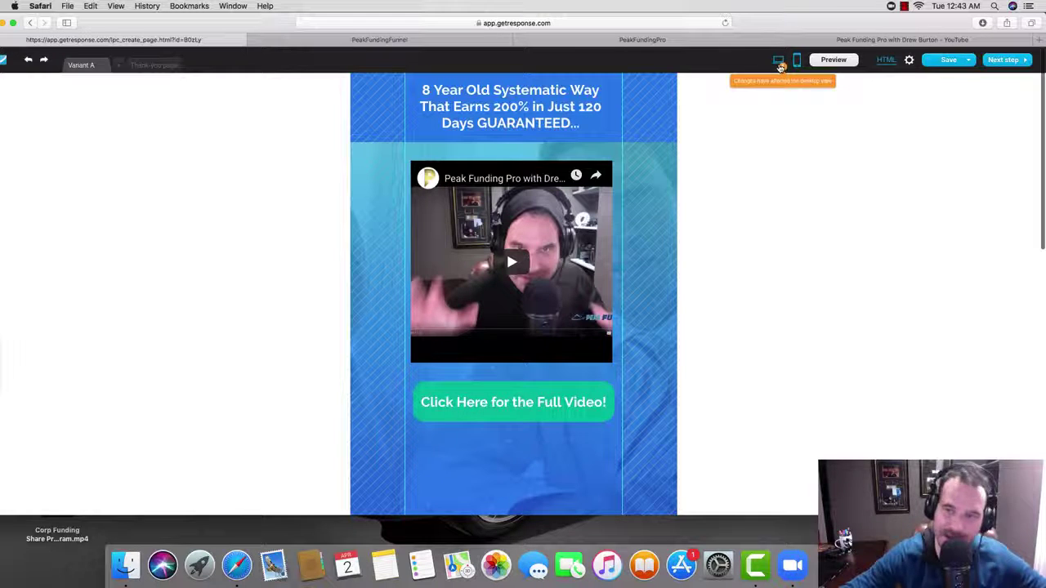
{"action": "left_click", "coordinate": [948, 59]}
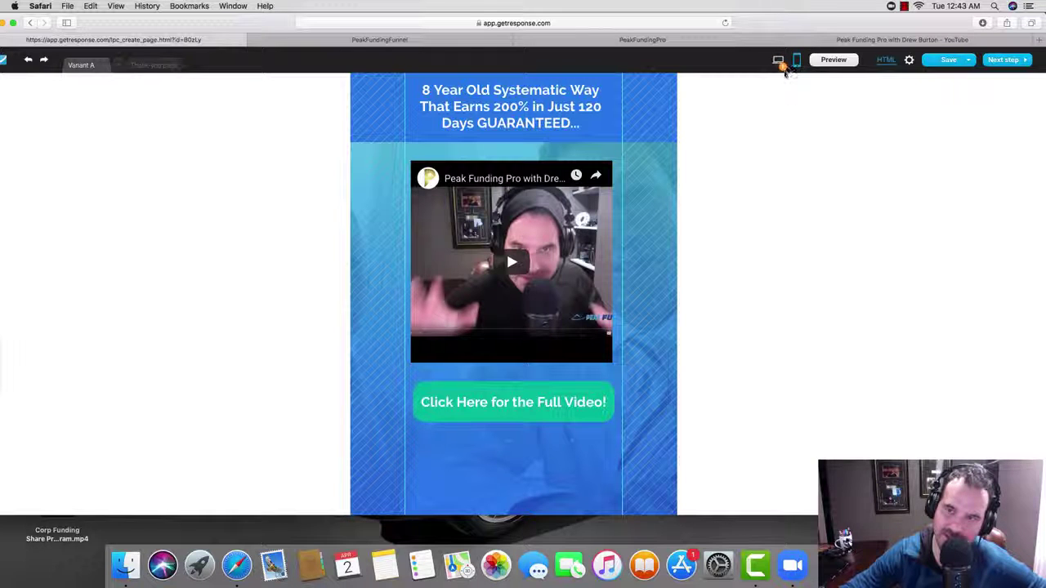
{"action": "left_click", "coordinate": [779, 61]}
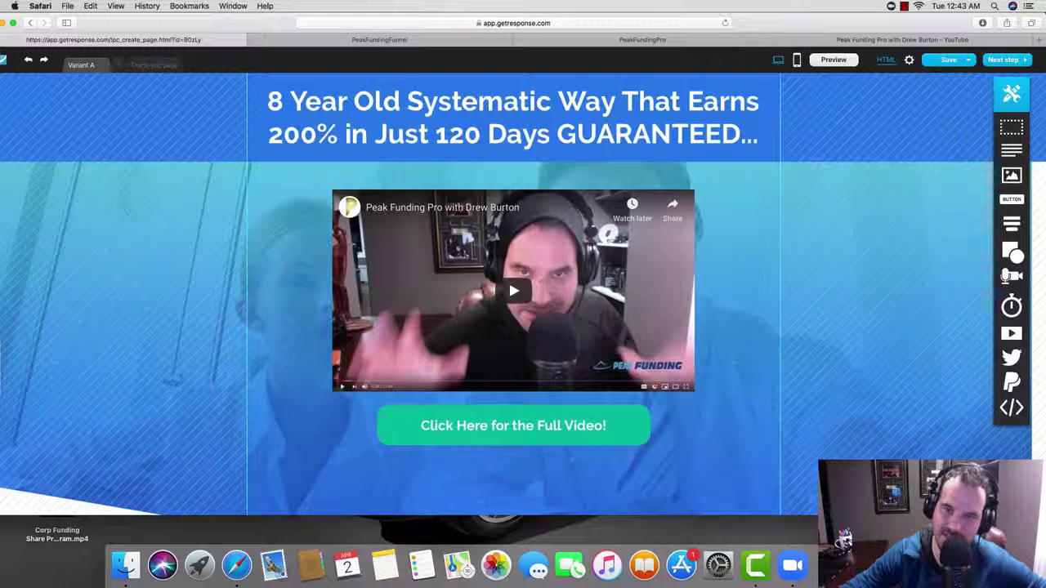
Reduce the text size of the "Start Earning with PeakFundingPro!" line on the desktop version.
{"action": "scroll", "coordinate": [646, 211], "scroll_direction": "down", "scroll_amount": 15}
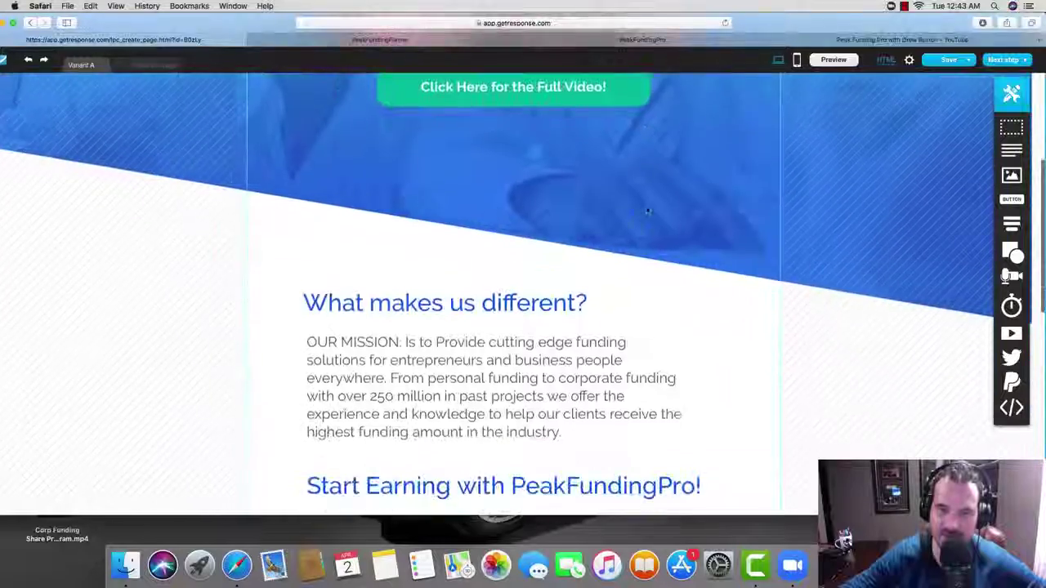
{"action": "scroll", "coordinate": [647, 211], "scroll_direction": "down", "scroll_amount": 5}
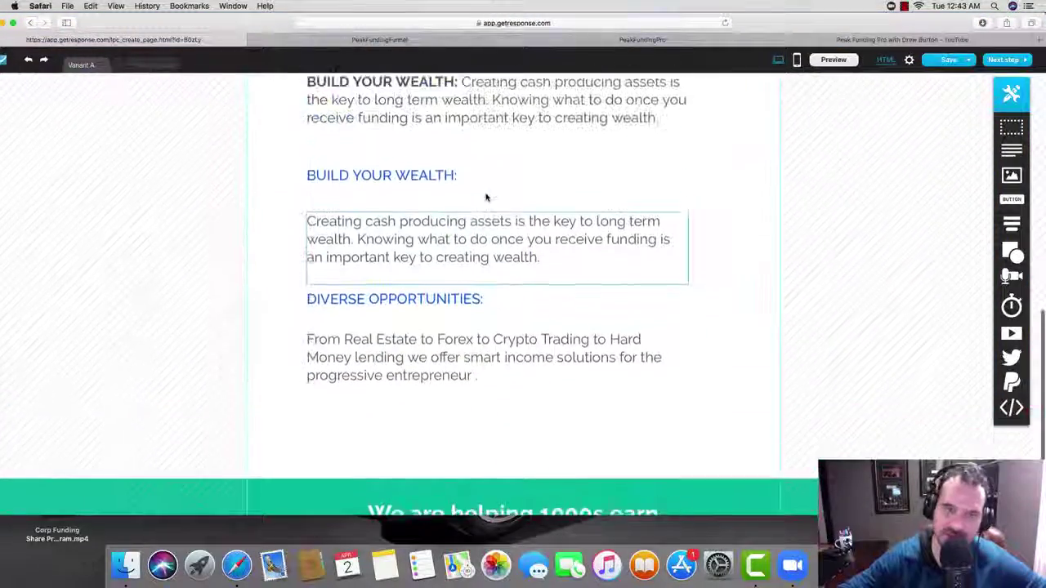
{"action": "scroll", "coordinate": [466, 194], "scroll_direction": "up", "scroll_amount": 4}
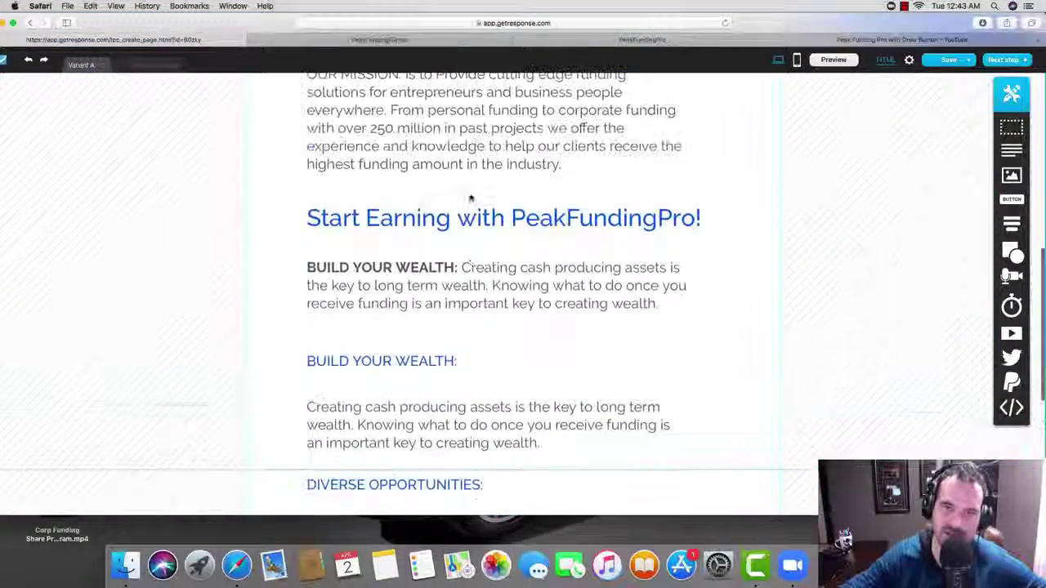
{"action": "double_click", "coordinate": [526, 223]}
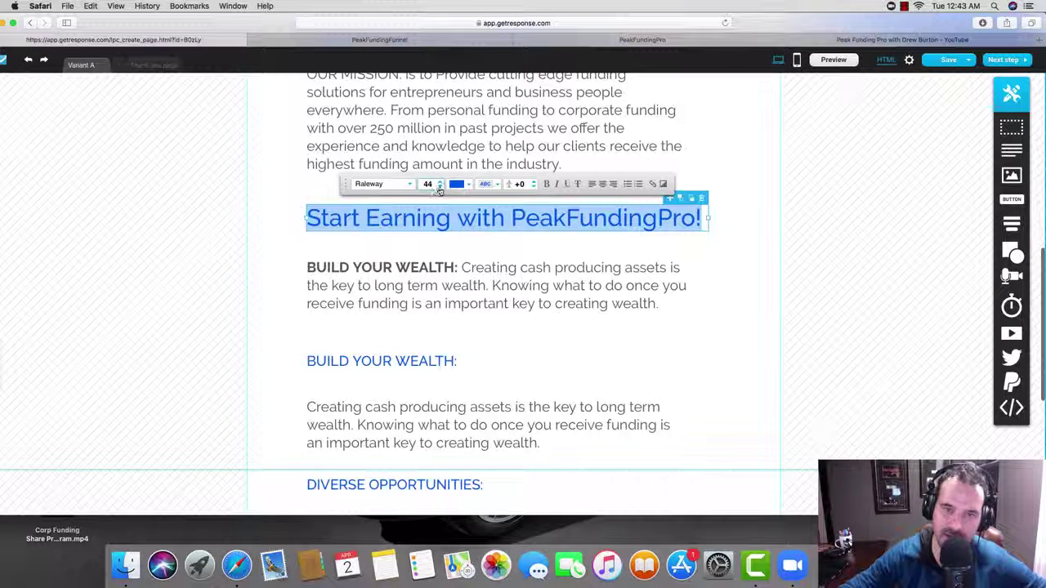
{"action": "left_click", "coordinate": [439, 189]}
{"action": "left_click", "coordinate": [440, 189]}
{"action": "left_click", "coordinate": [442, 188]}
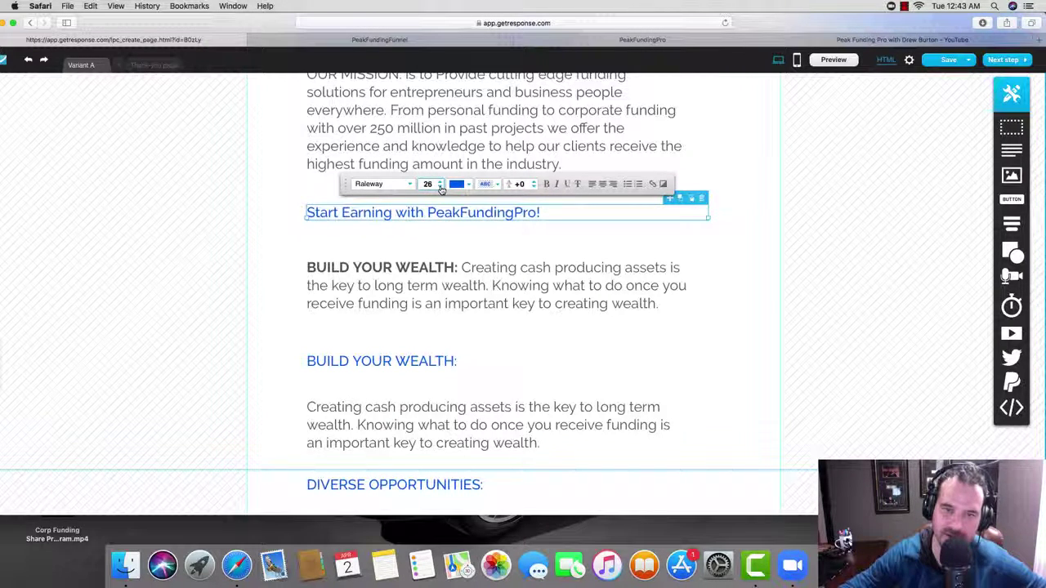
{"action": "left_click", "coordinate": [681, 270]}
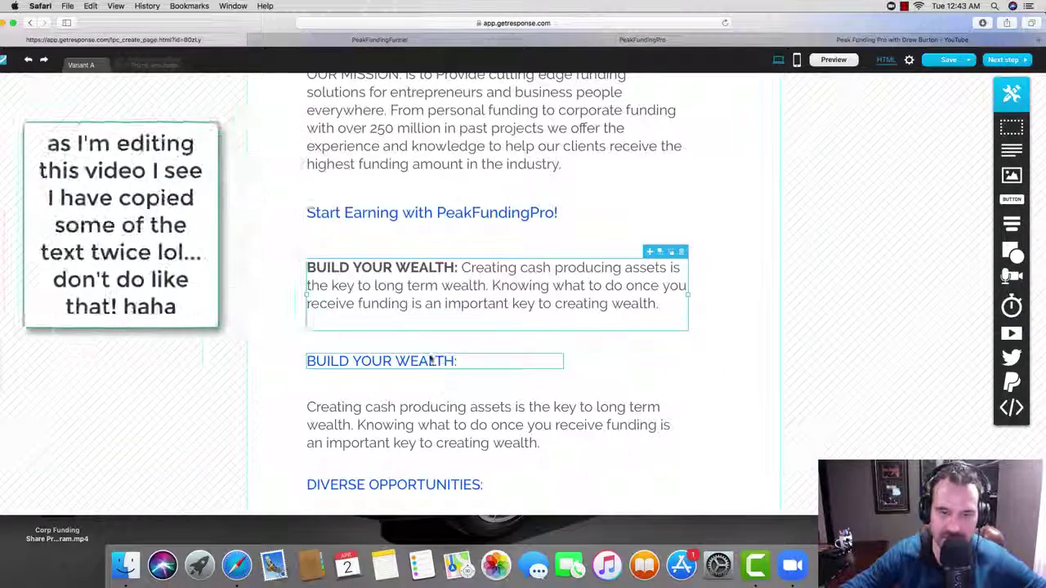
Review the whole desktop landing page, from the headline and video to the green call-to-action section.
{"action": "scroll", "coordinate": [386, 270], "scroll_direction": "up", "scroll_amount": 1}
{"action": "scroll", "coordinate": [426, 239], "scroll_direction": "up", "scroll_amount": 10}
{"action": "scroll", "coordinate": [434, 327], "scroll_direction": "down", "scroll_amount": 8}
{"action": "scroll", "coordinate": [434, 254], "scroll_direction": "up", "scroll_amount": 5}
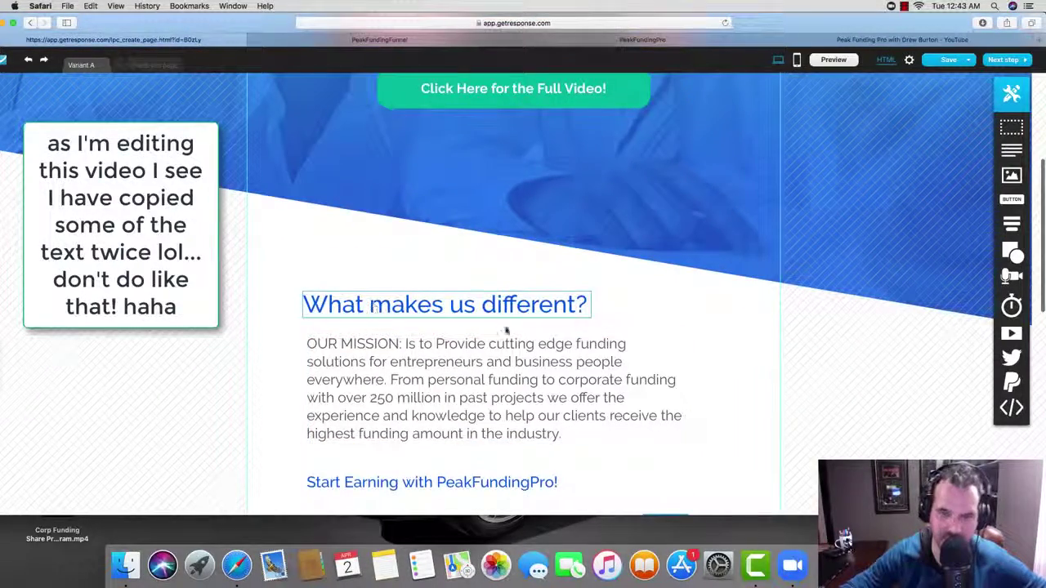
{"action": "scroll", "coordinate": [505, 319], "scroll_direction": "down", "scroll_amount": 15}
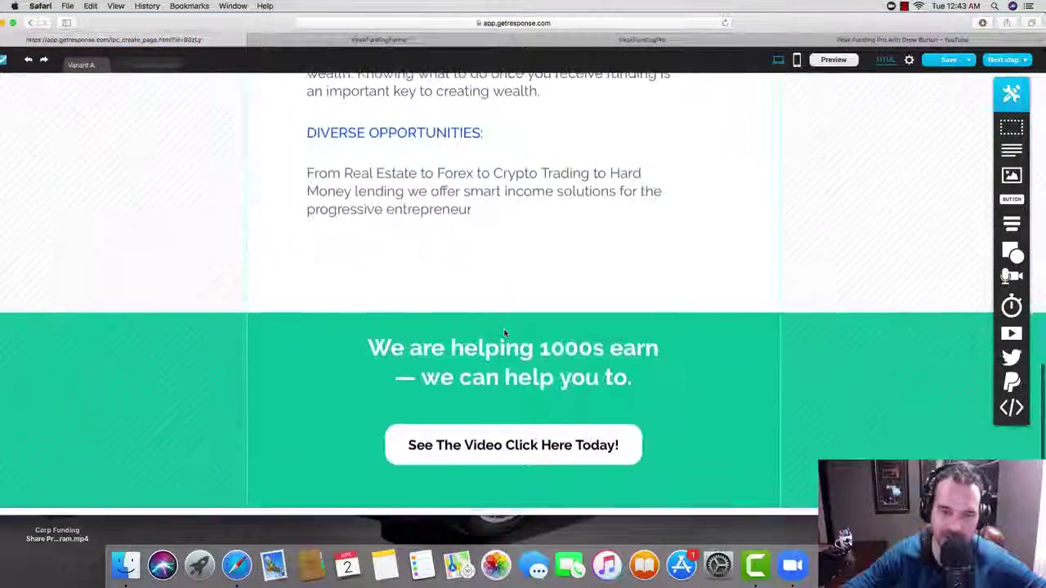
{"action": "scroll", "coordinate": [504, 331], "scroll_direction": "up", "scroll_amount": 3}
{"action": "scroll", "coordinate": [506, 335], "scroll_direction": "down", "scroll_amount": 2}
{"action": "scroll", "coordinate": [506, 335], "scroll_direction": "down", "scroll_amount": 1}
{"action": "scroll", "coordinate": [507, 368], "scroll_direction": "up", "scroll_amount": 15}
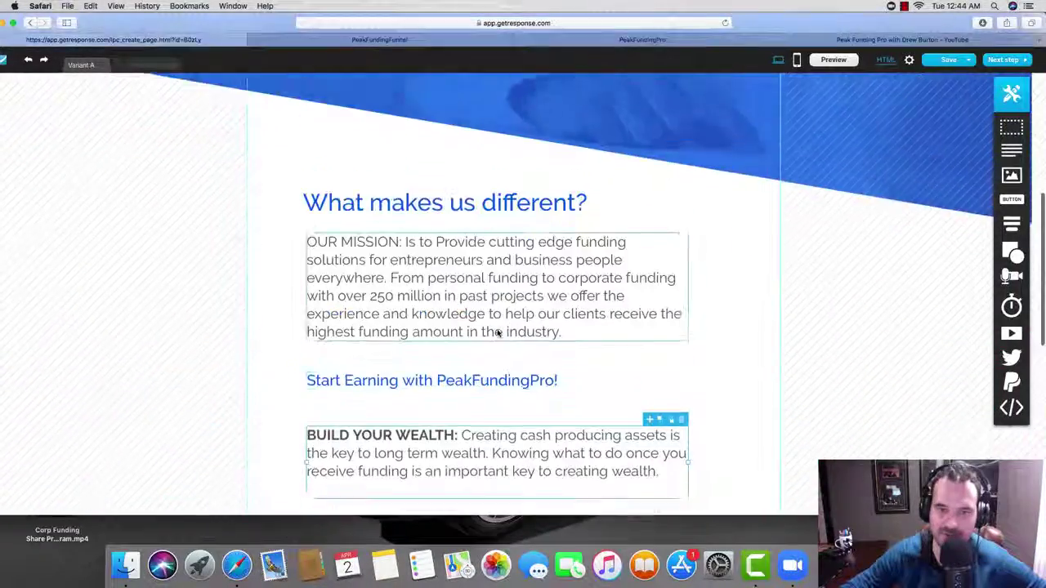
{"action": "scroll", "coordinate": [836, 168], "scroll_direction": "down", "scroll_amount": 2}
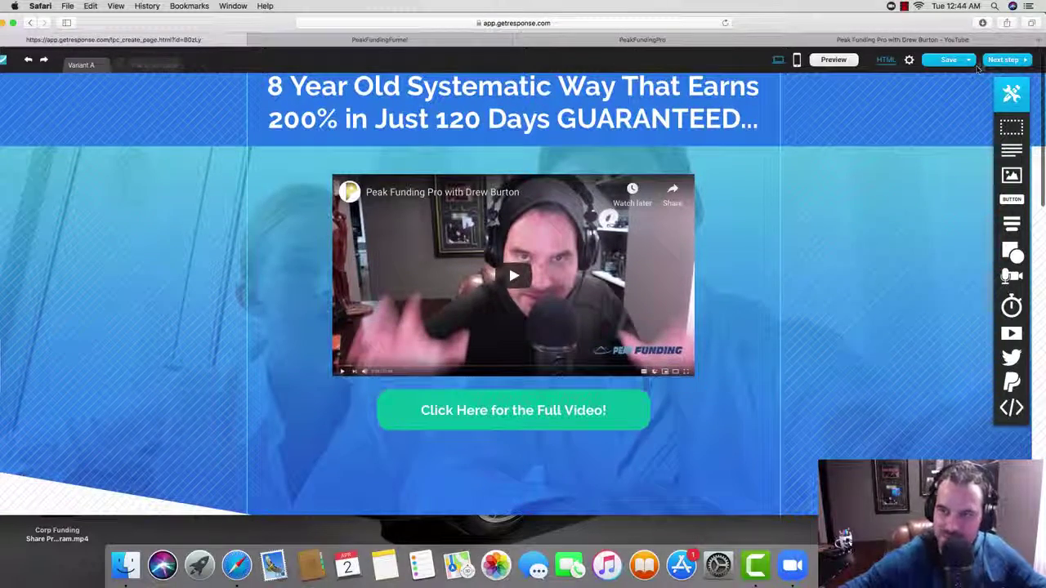
{"action": "scroll", "coordinate": [745, 279], "scroll_direction": "down", "scroll_amount": 3}
{"action": "scroll", "coordinate": [746, 279], "scroll_direction": "up", "scroll_amount": 4}
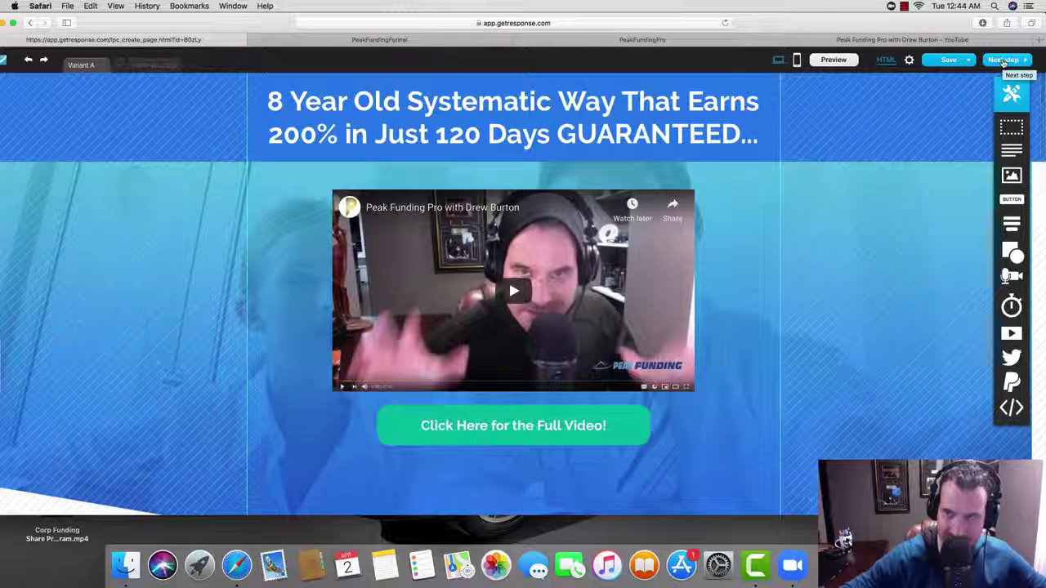
Proceed to the landing page settings without generating a mobile version of the thank-you page.
{"action": "left_click", "coordinate": [1004, 60]}
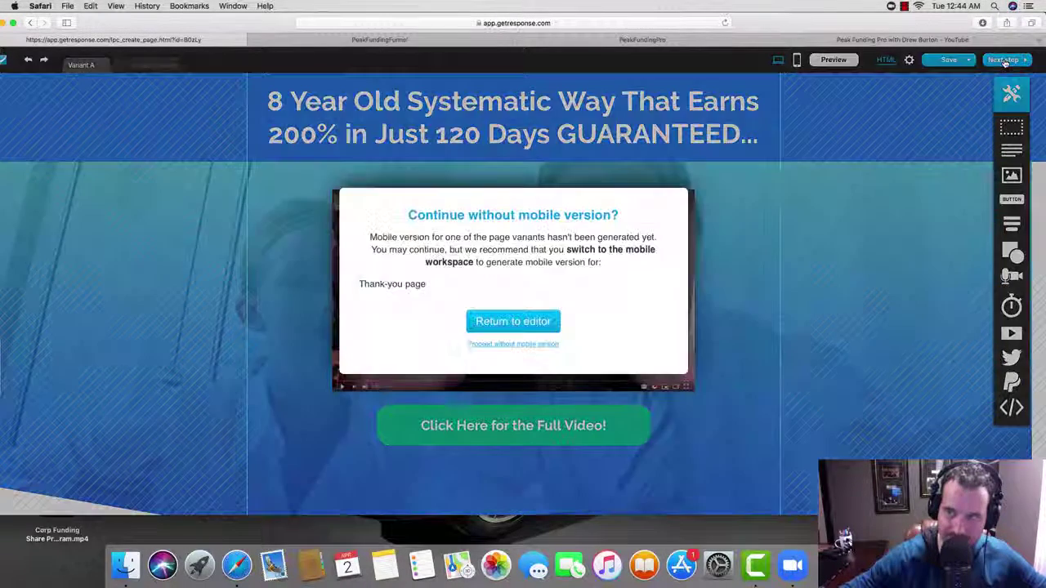
{"action": "left_click", "coordinate": [515, 345]}
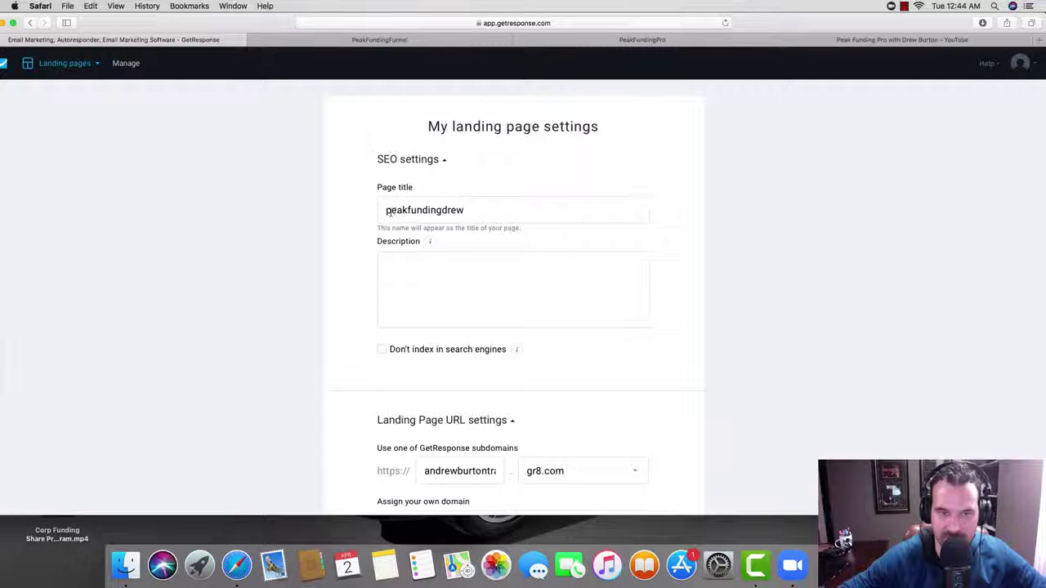
Capitalize the page title in the SEO settings so it reads PeakFundingDrew.
{"action": "left_click", "coordinate": [514, 205]}
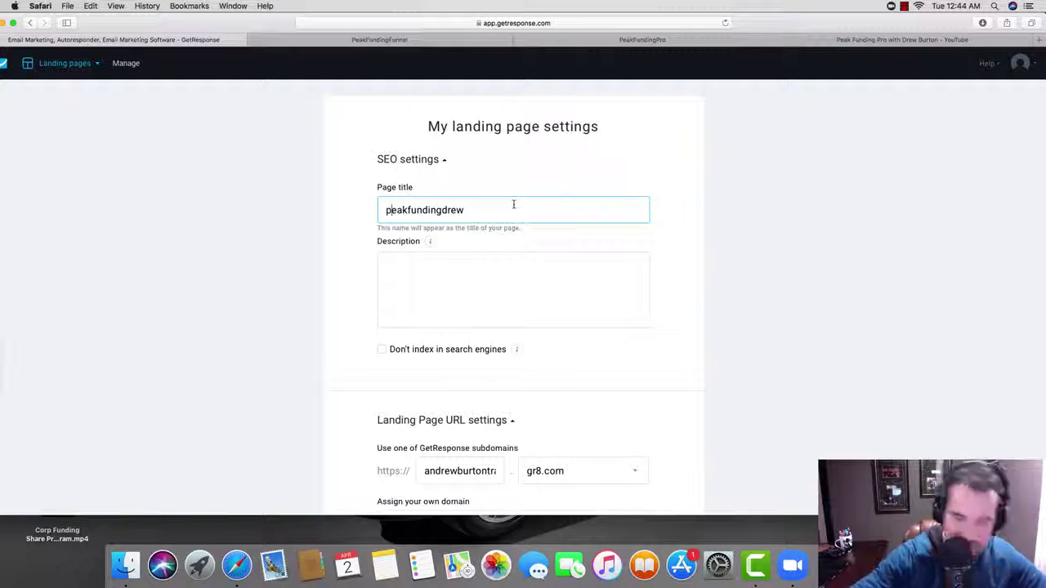
{"action": "key", "text": "BackSpace"}
{"action": "type", "text": "P"}
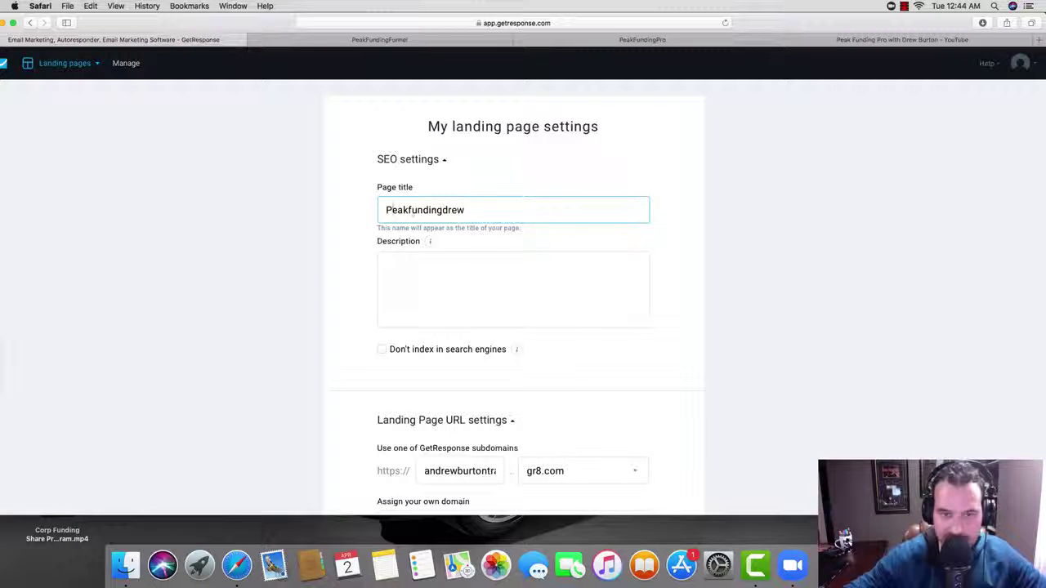
{"action": "left_click", "coordinate": [411, 210]}
{"action": "key", "text": "BackSpace"}
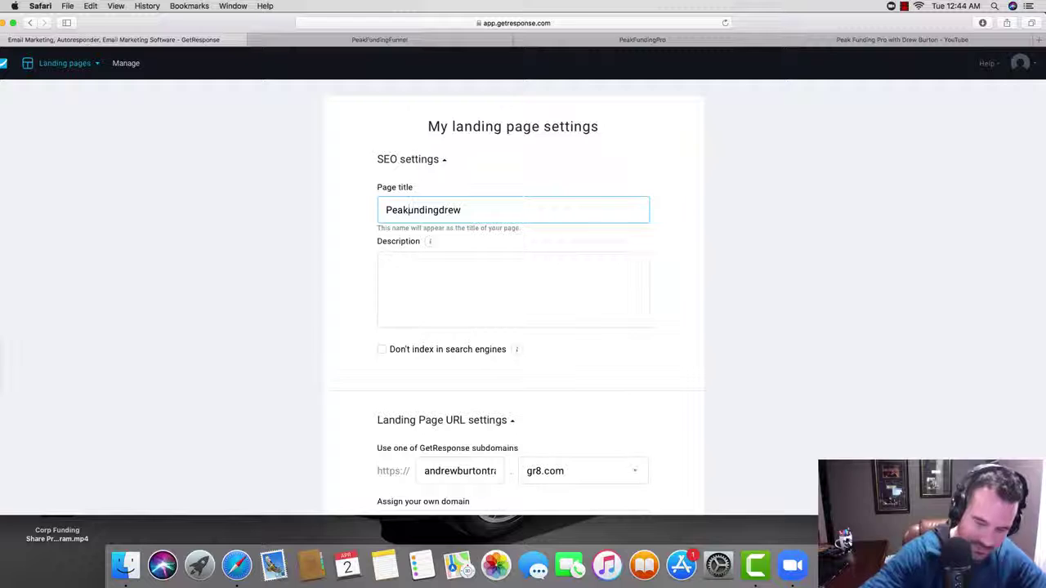
{"action": "type", "text": "F"}
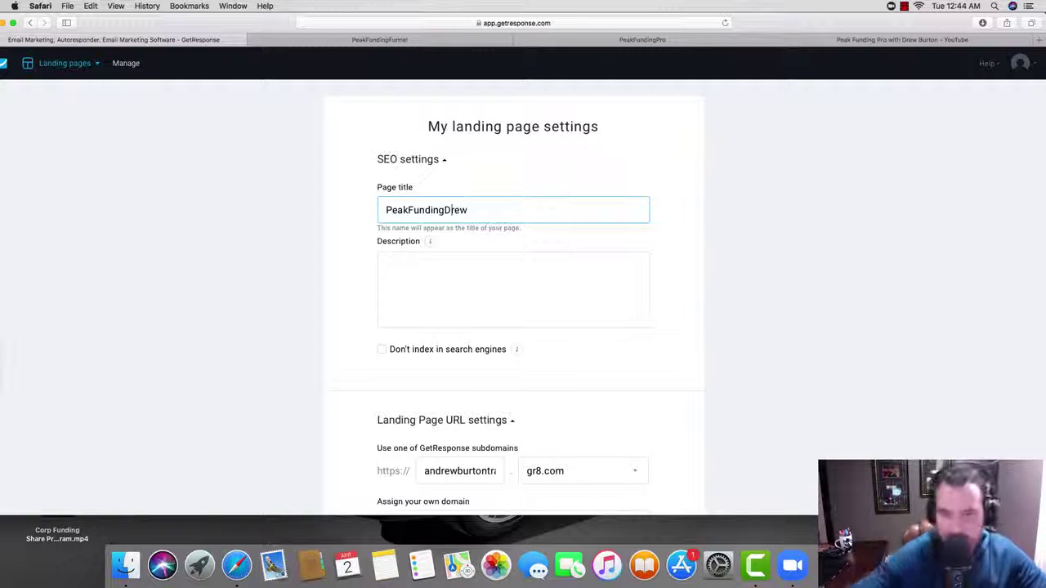
Replace the GetResponse subdomain in the landing page URL settings with PeakFundingDrew, on gr8.com.
{"action": "scroll", "coordinate": [544, 294], "scroll_direction": "down", "scroll_amount": 5}
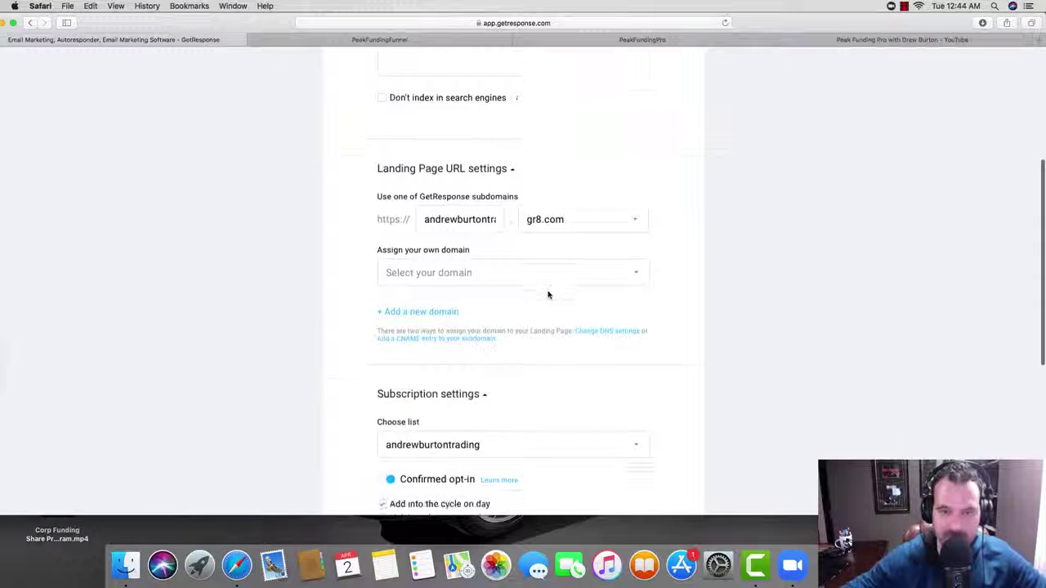
{"action": "scroll", "coordinate": [549, 295], "scroll_direction": "up", "scroll_amount": 5}
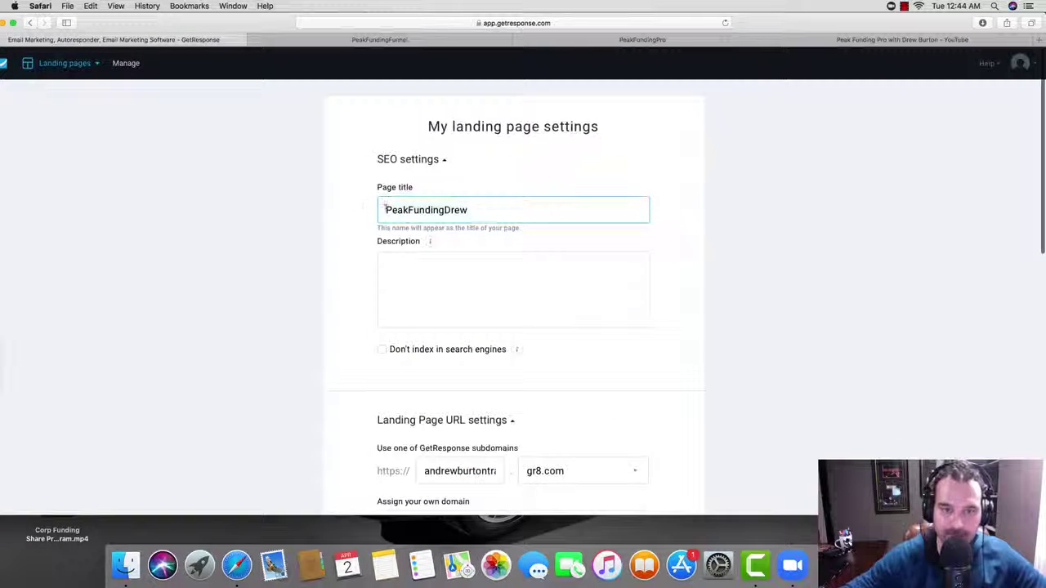
{"action": "scroll", "coordinate": [512, 294], "scroll_direction": "down", "scroll_amount": 1}
{"action": "scroll", "coordinate": [511, 293], "scroll_direction": "down", "scroll_amount": 4}
{"action": "left_click", "coordinate": [422, 281]}
{"action": "key", "text": "End"}
{"action": "key", "text": "super+a"}
{"action": "key", "text": "BackSpace"}
{"action": "type", "text": "PeakFundingDrew"}
{"action": "key", "text": "super+Left"}
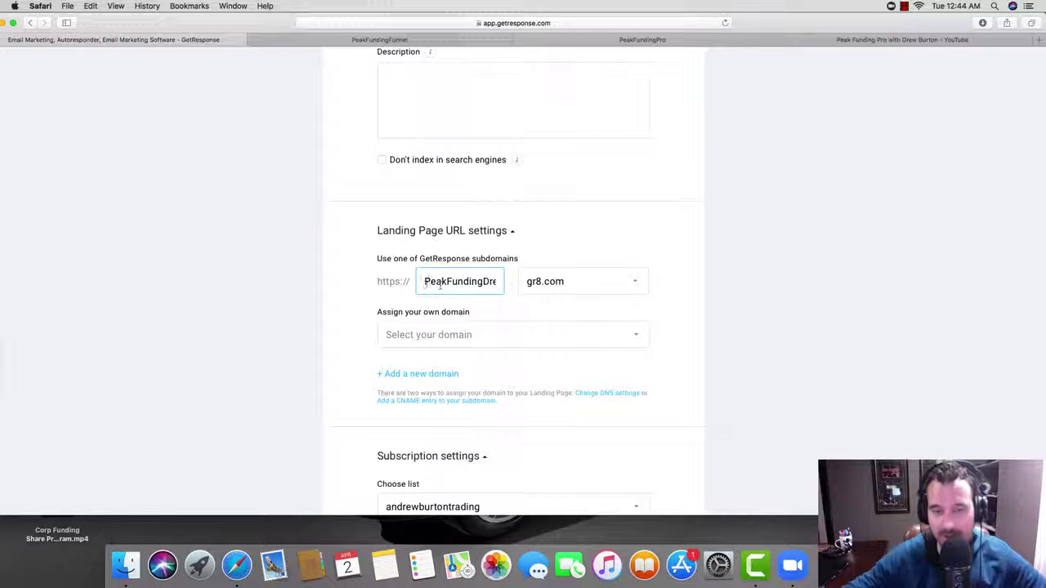
Check the remaining URL and subscription settings, and publish the landing page.
{"action": "scroll", "coordinate": [427, 284], "scroll_direction": "up", "scroll_amount": 5}
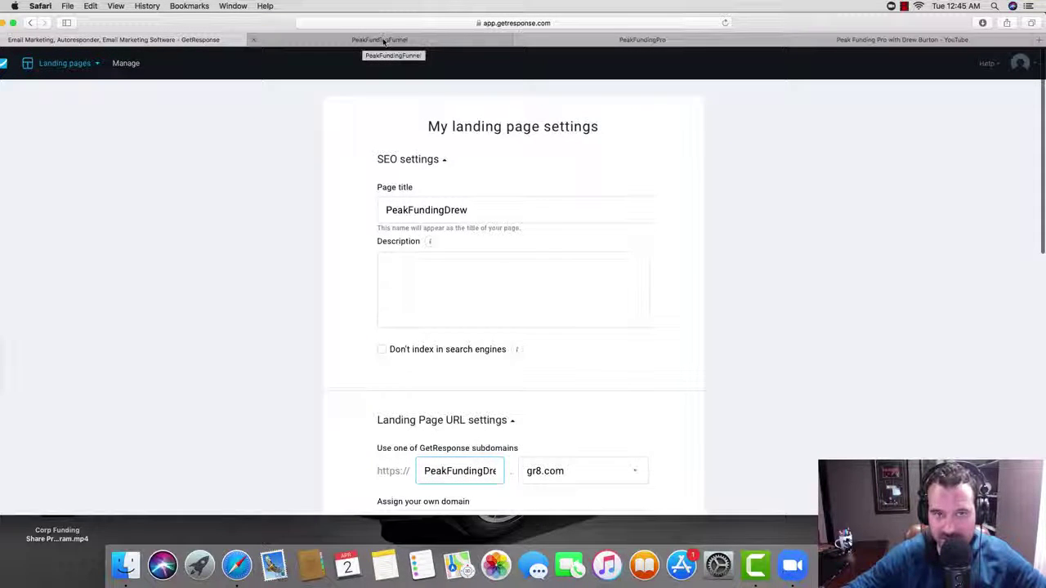
{"action": "scroll", "coordinate": [459, 244], "scroll_direction": "down", "scroll_amount": 3}
{"action": "scroll", "coordinate": [460, 244], "scroll_direction": "down", "scroll_amount": 3}
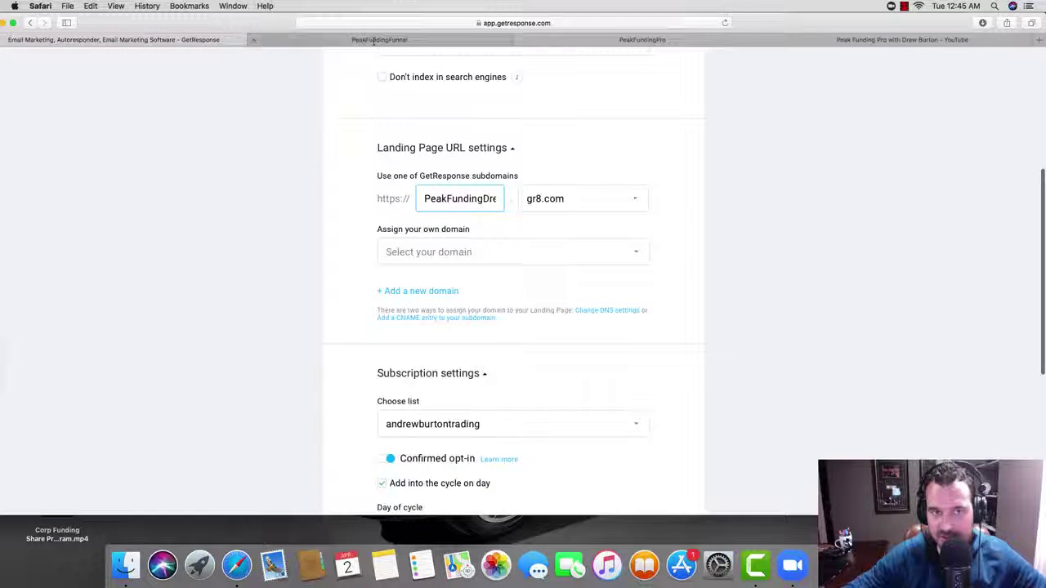
{"action": "scroll", "coordinate": [479, 227], "scroll_direction": "down", "scroll_amount": 4}
{"action": "scroll", "coordinate": [477, 226], "scroll_direction": "down", "scroll_amount": 2}
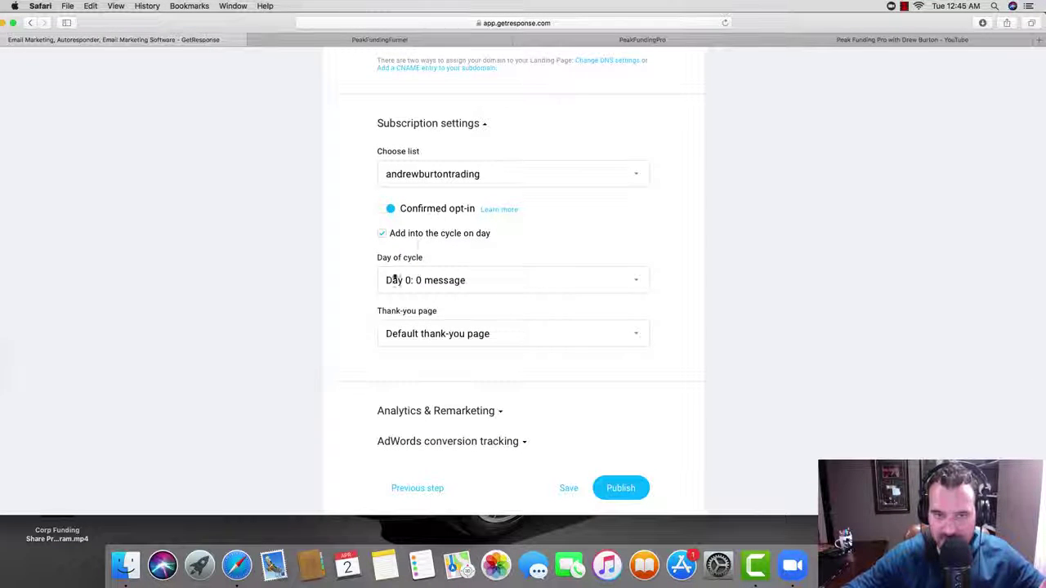
{"action": "scroll", "coordinate": [537, 306], "scroll_direction": "down", "scroll_amount": 2}
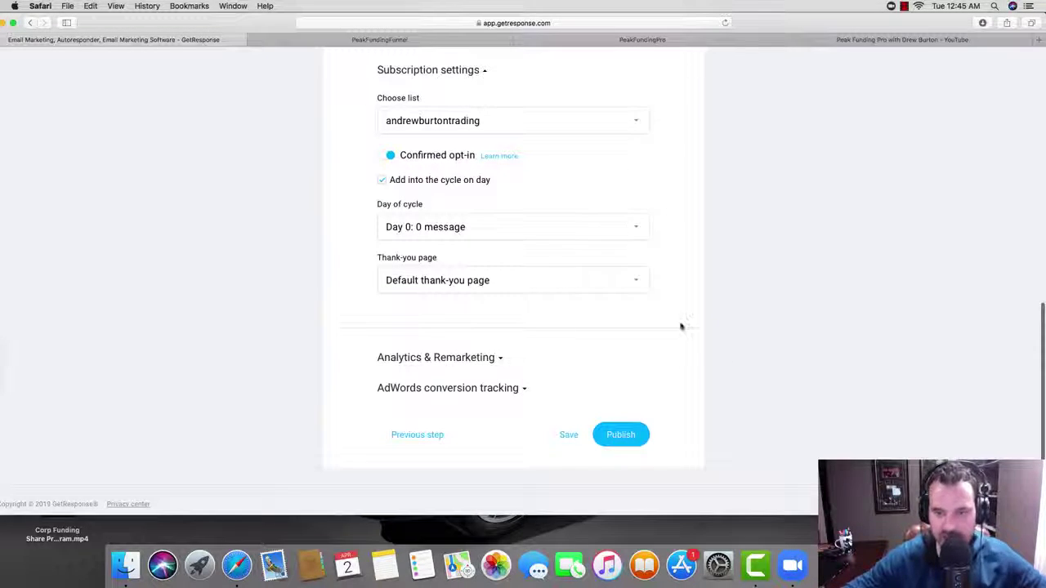
{"action": "scroll", "coordinate": [686, 351], "scroll_direction": "down", "scroll_amount": 1}
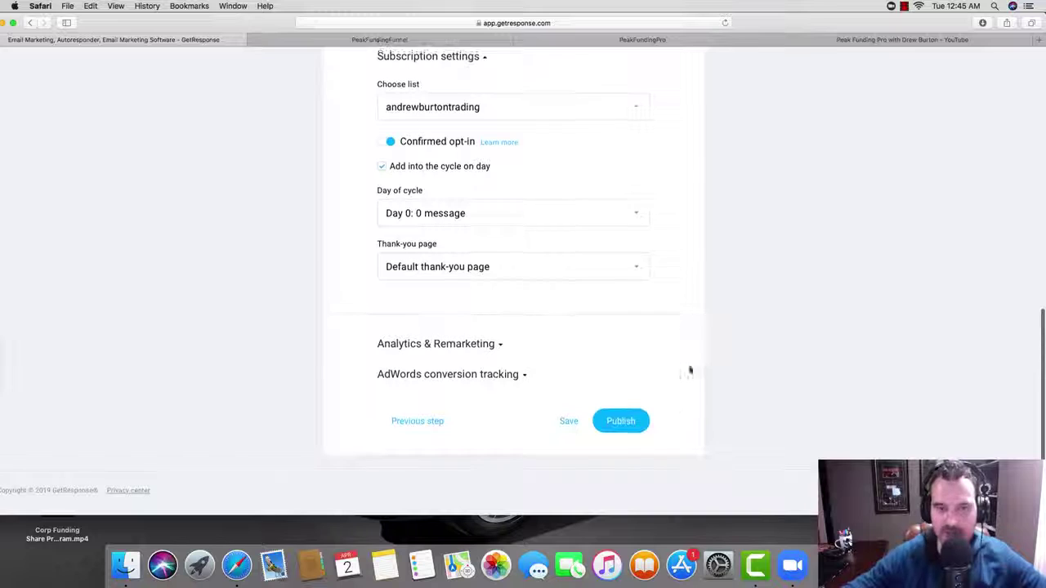
{"action": "left_click", "coordinate": [620, 424]}
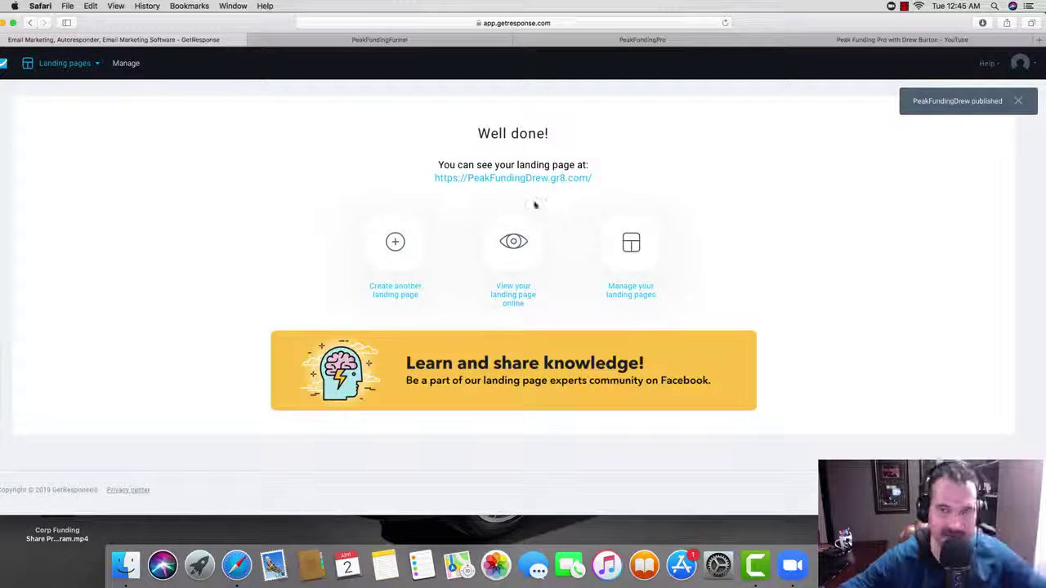
Open the published landing page online and review it from the headline and video to the green call-to-action section.
{"action": "left_click", "coordinate": [517, 182]}
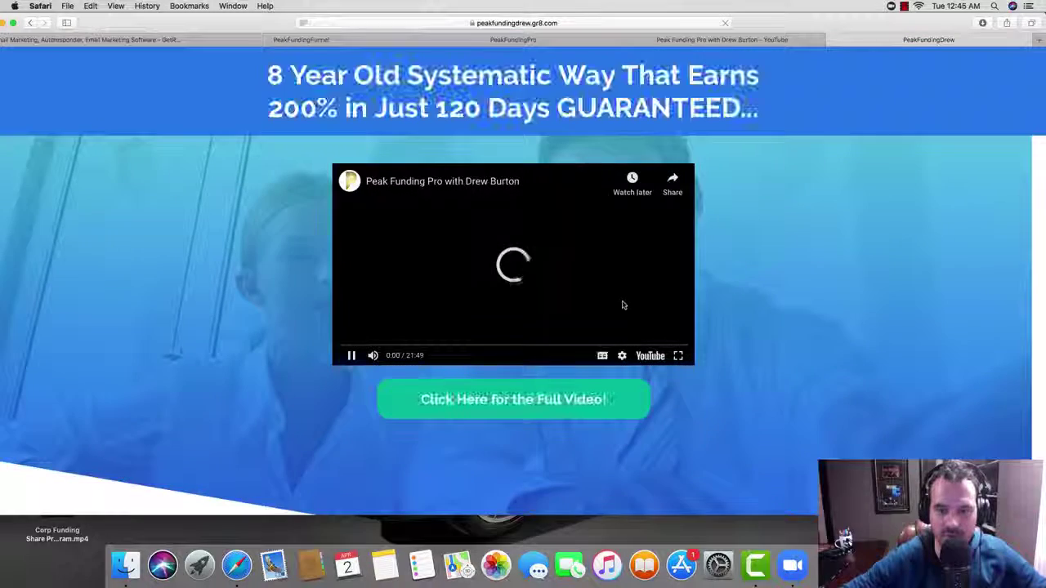
{"action": "scroll", "coordinate": [548, 291], "scroll_direction": "down", "scroll_amount": 12}
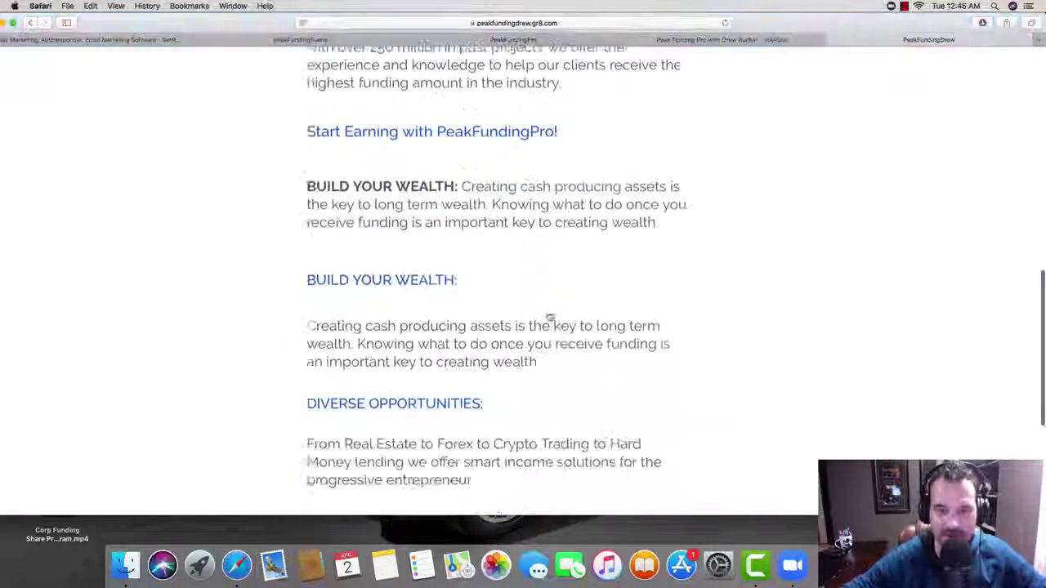
{"action": "scroll", "coordinate": [542, 466], "scroll_direction": "up", "scroll_amount": 5}
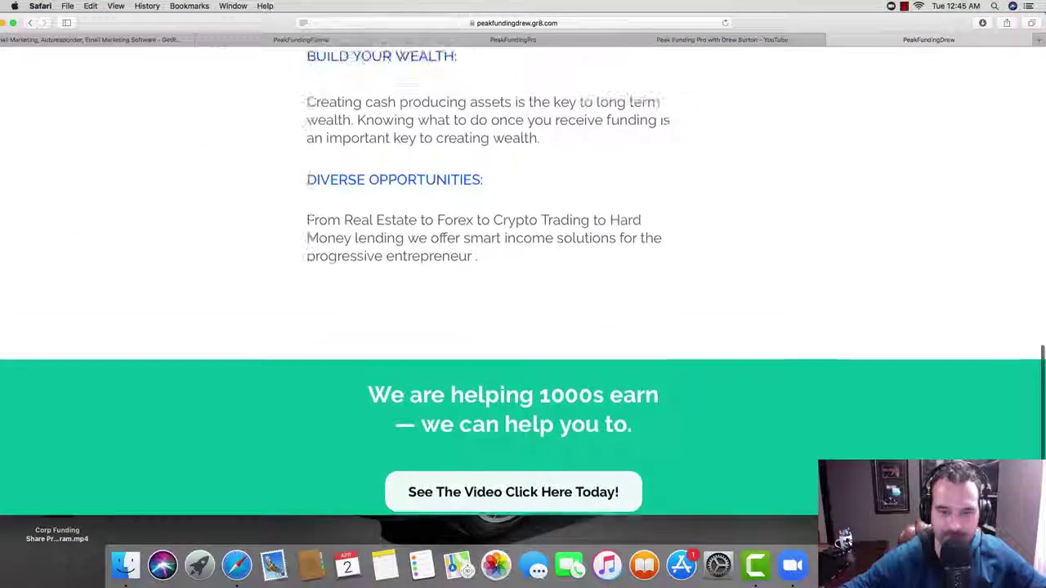
{"action": "scroll", "coordinate": [543, 462], "scroll_direction": "up", "scroll_amount": 5}
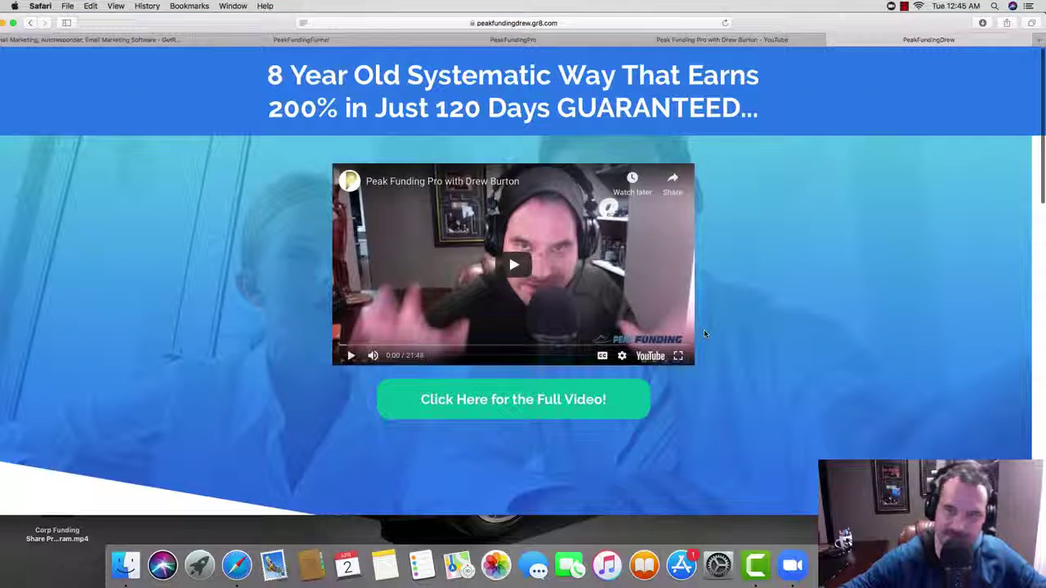